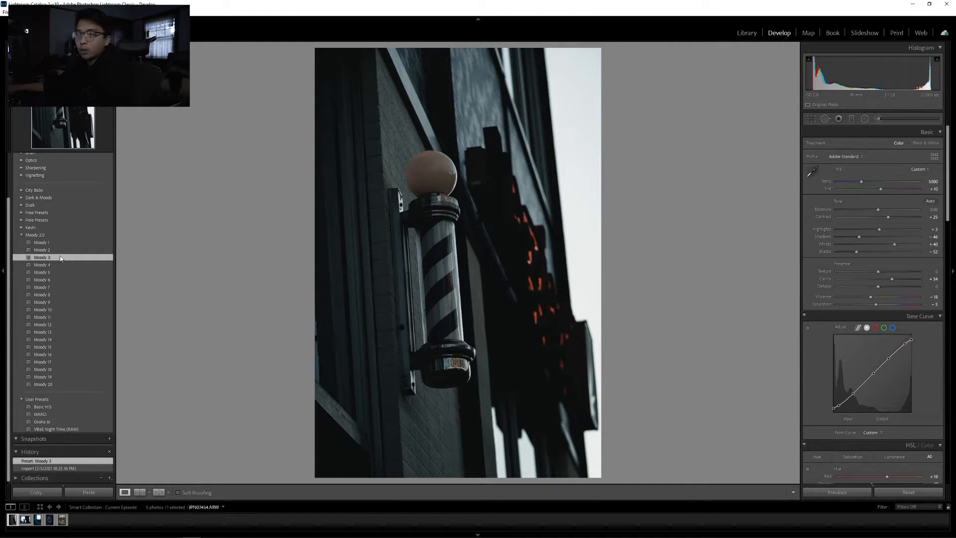
Step: Straighten the photo by rotating the crop until the barber pole stands upright
scroll(866, 351, down, 8)
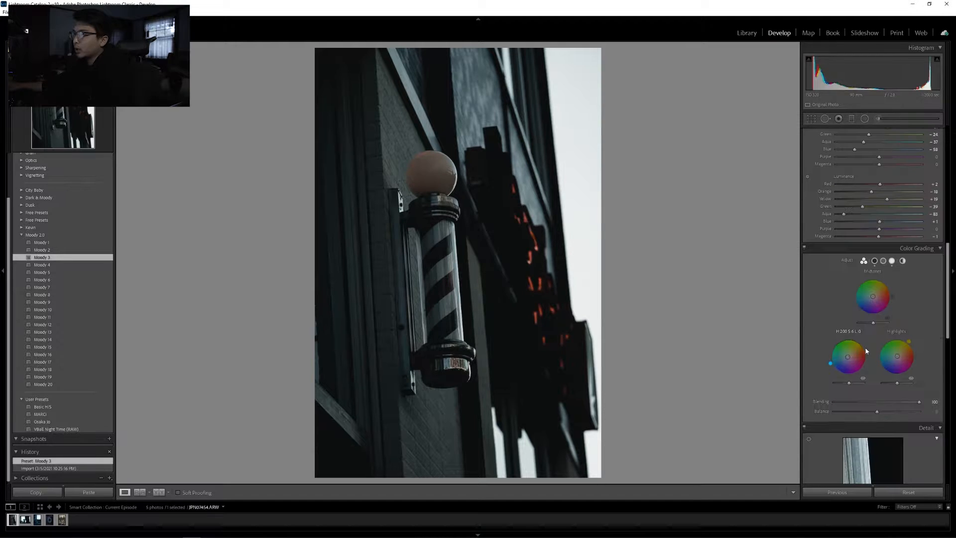
scroll(859, 329, up, 8)
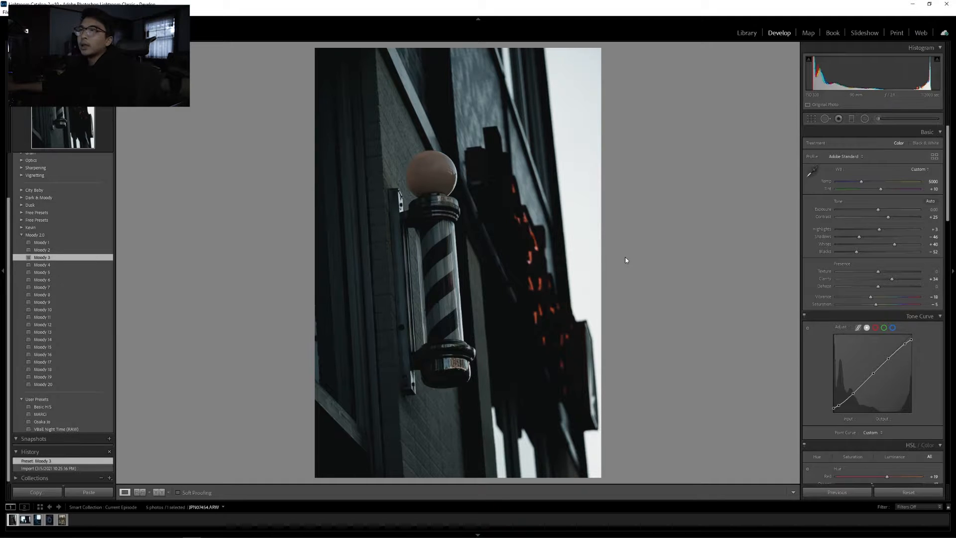
key(r)
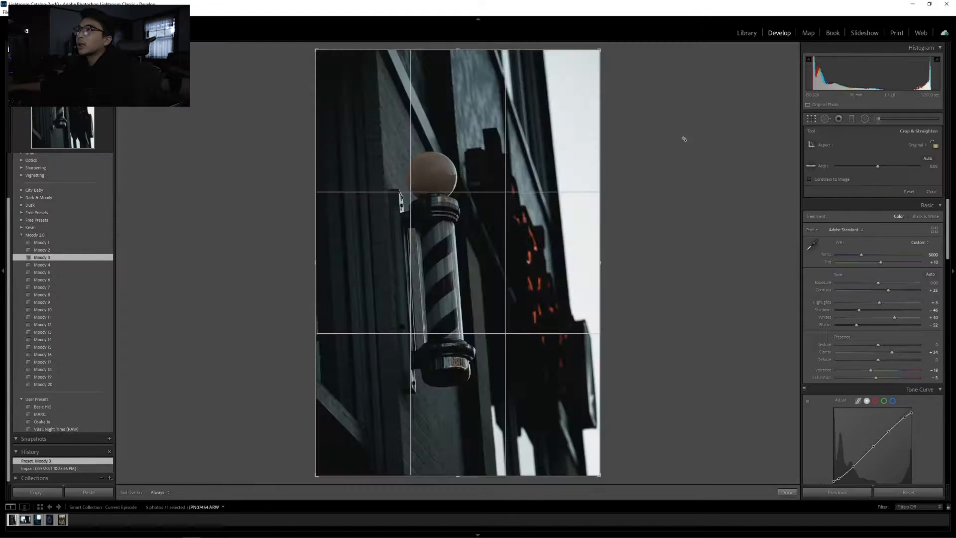
drag(631, 56, 626, 61)
key(r)
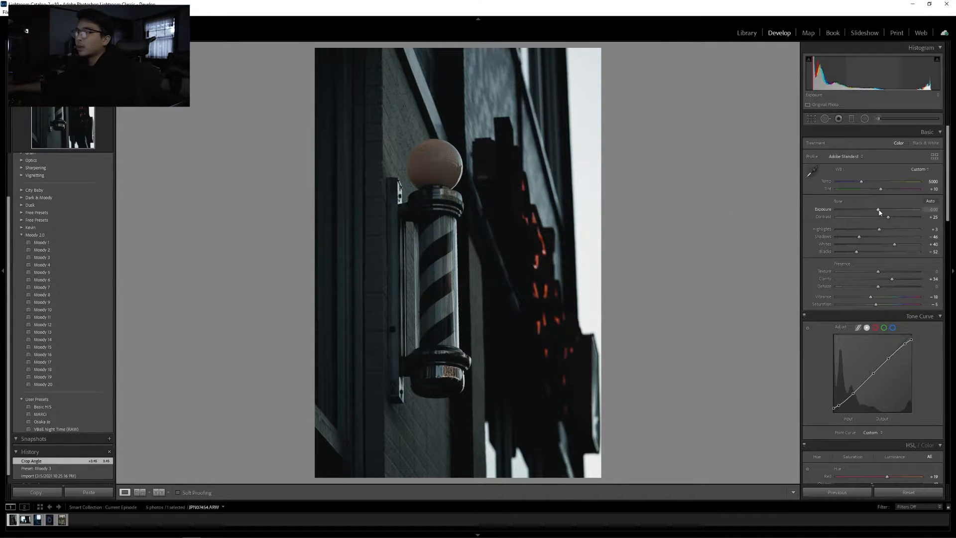
Step: Set exposure to +1.29, highlights +39, shadows -38, whites +66, blacks -46, clarity +26, vibrance -9 and saturation -19
drag(878, 209, 859, 252)
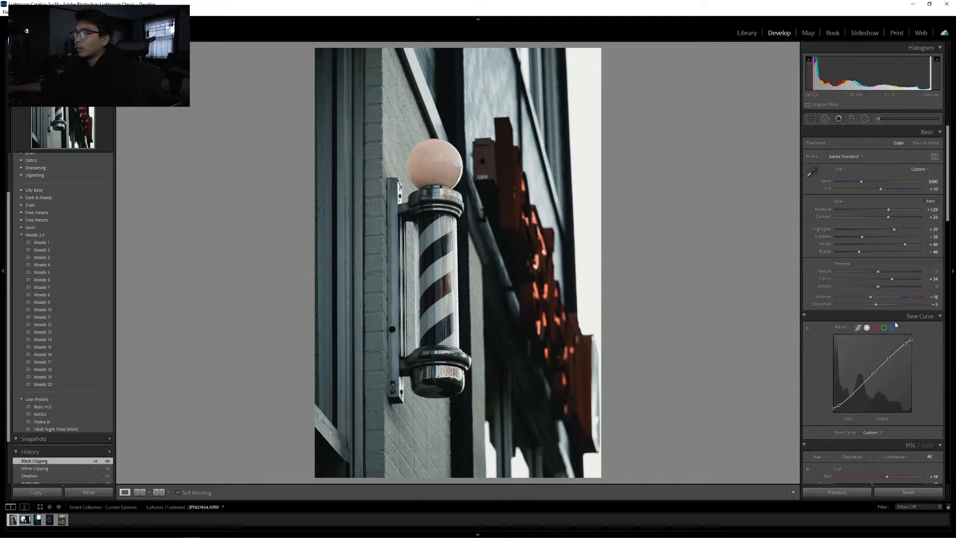
drag(889, 280, 868, 307)
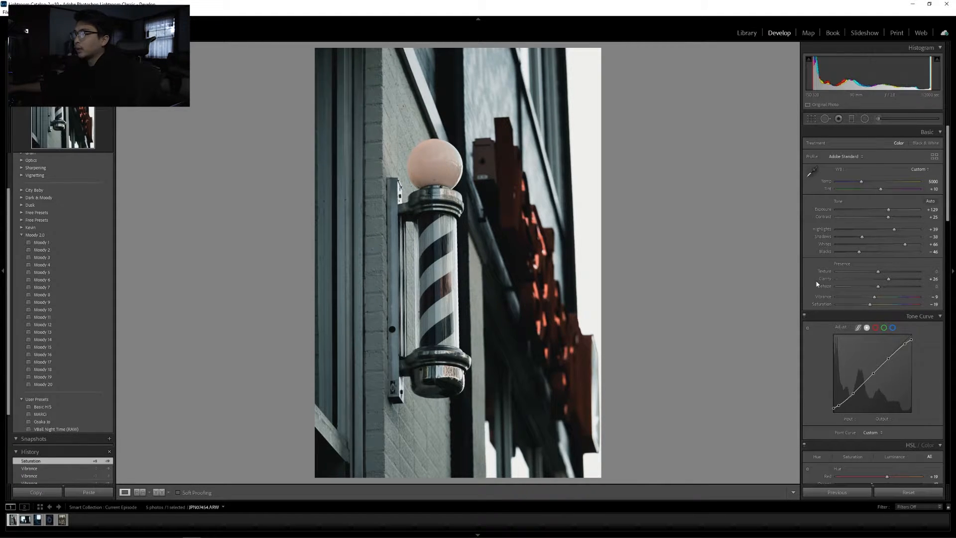
Step: Reshape the point curve with a shadow point at input 35, output 25, a midpoint at 127/134 and the black point at 0/13
scroll(818, 305, down, 3)
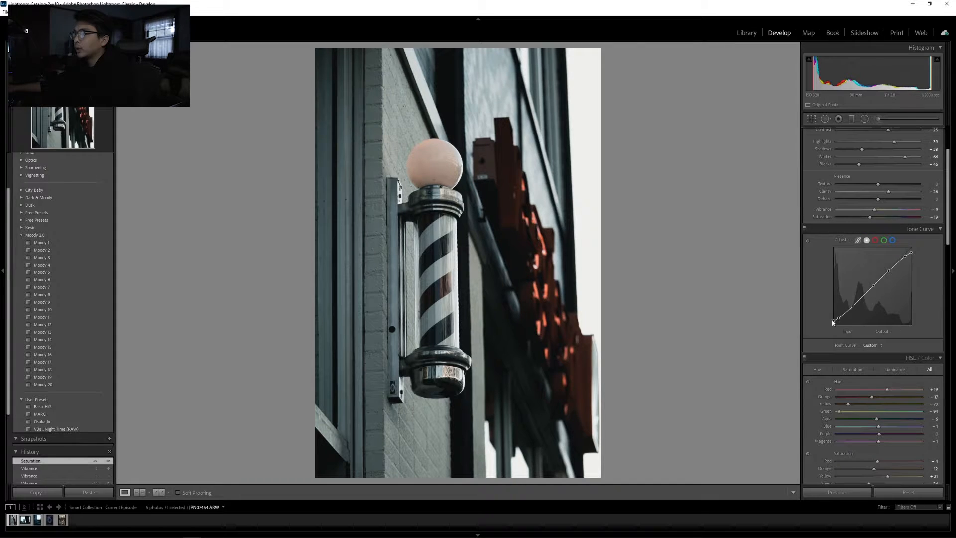
drag(840, 319, 845, 320)
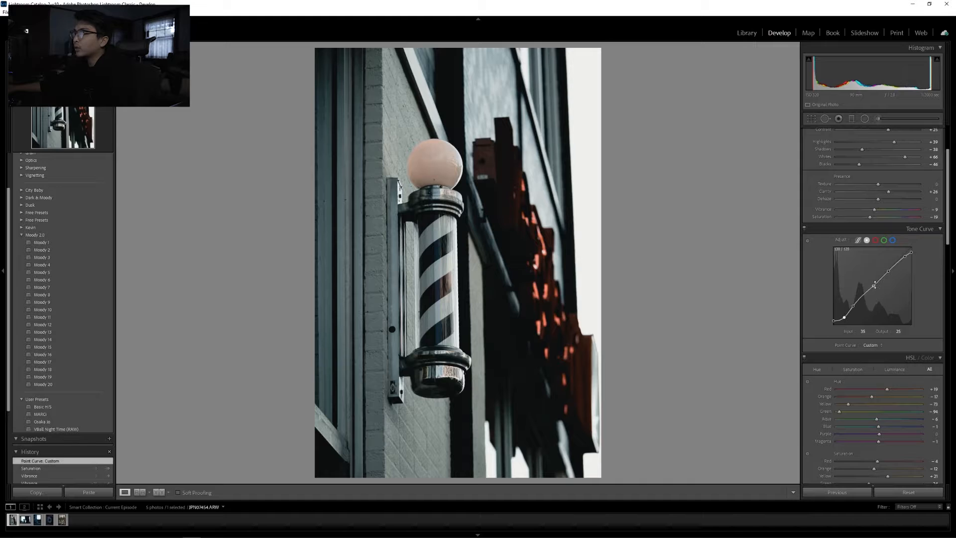
mouse_move(873, 286)
mouse_down()
mouse_move(886, 268)
mouse_move(872, 285)
mouse_up()
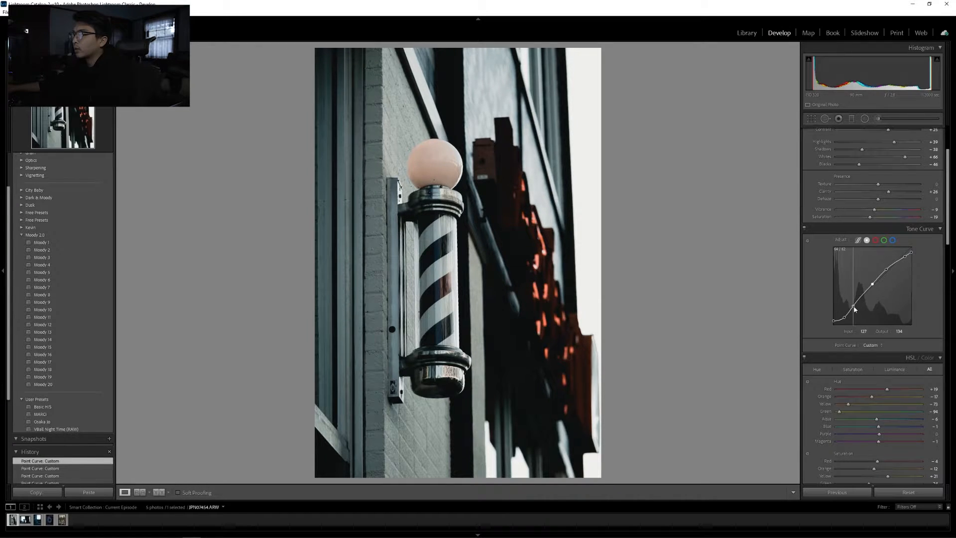
drag(853, 308, 831, 328)
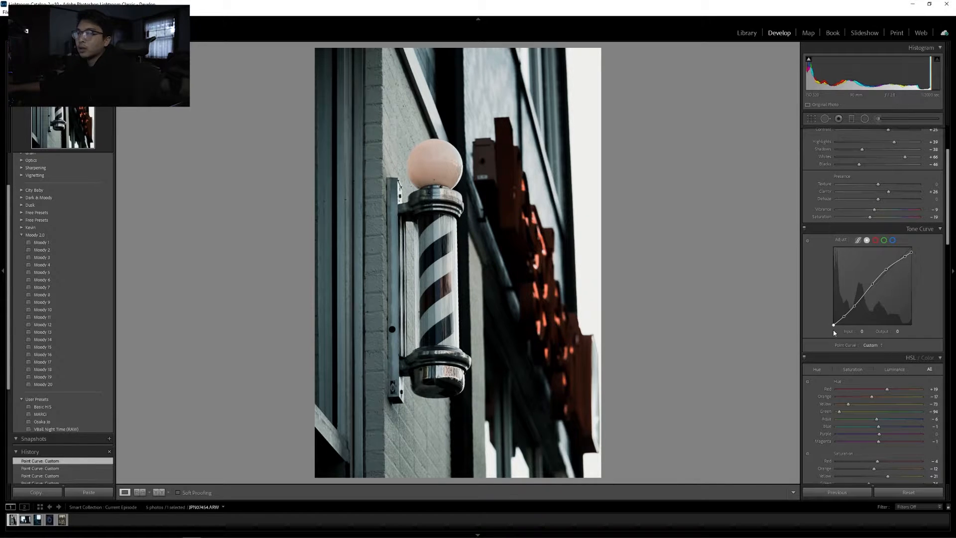
drag(833, 326, 824, 321)
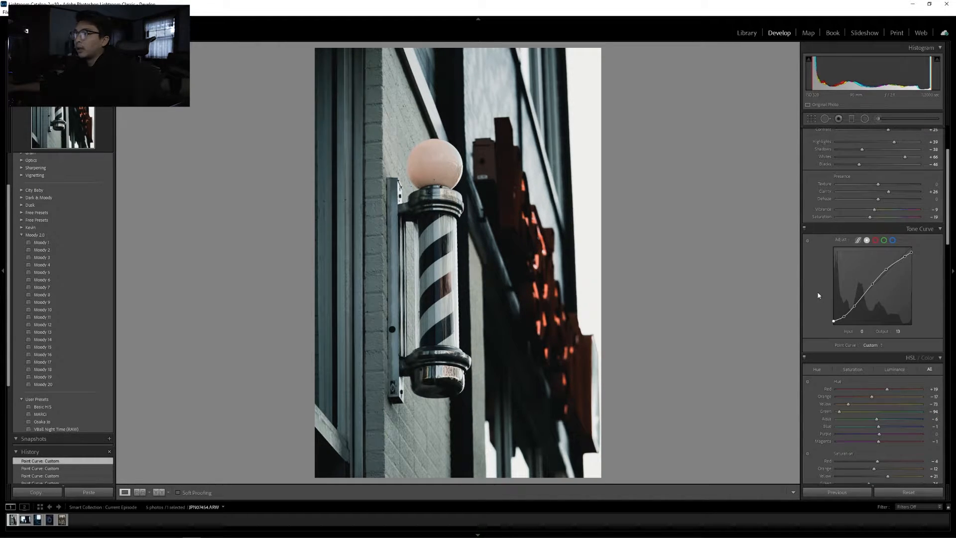
Step: Shift the HSL hues to red +22, orange -44 and yellow -65
scroll(816, 294, down, 3)
scroll(817, 293, down, 3)
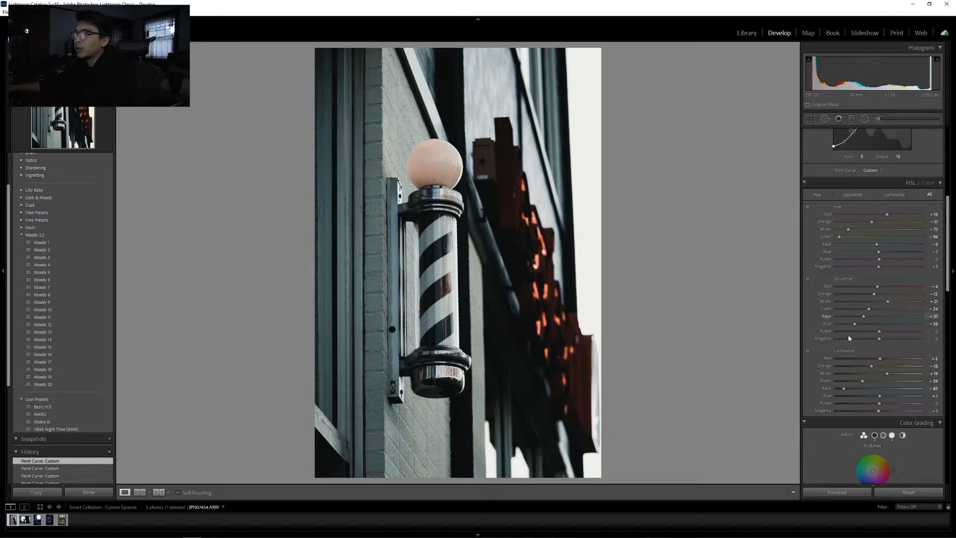
click(808, 207)
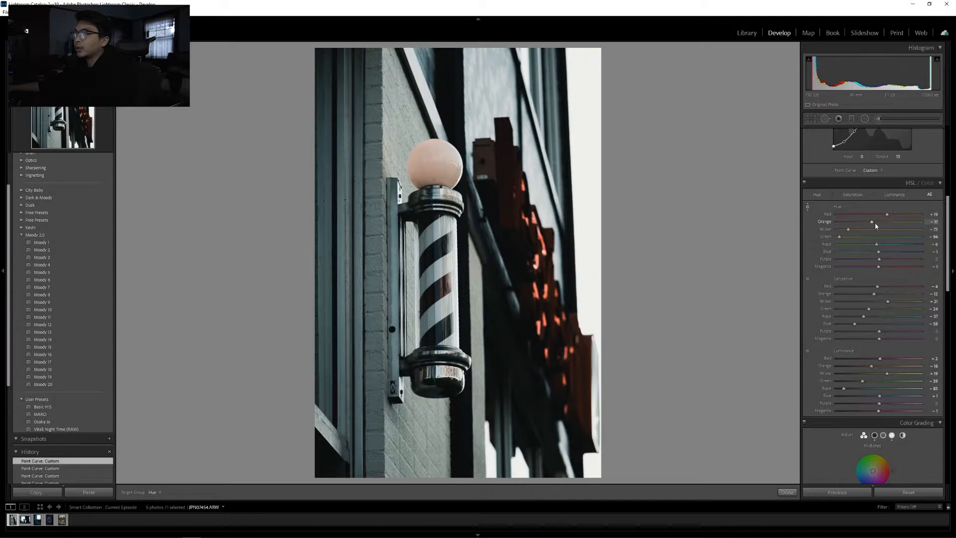
drag(886, 215, 851, 232)
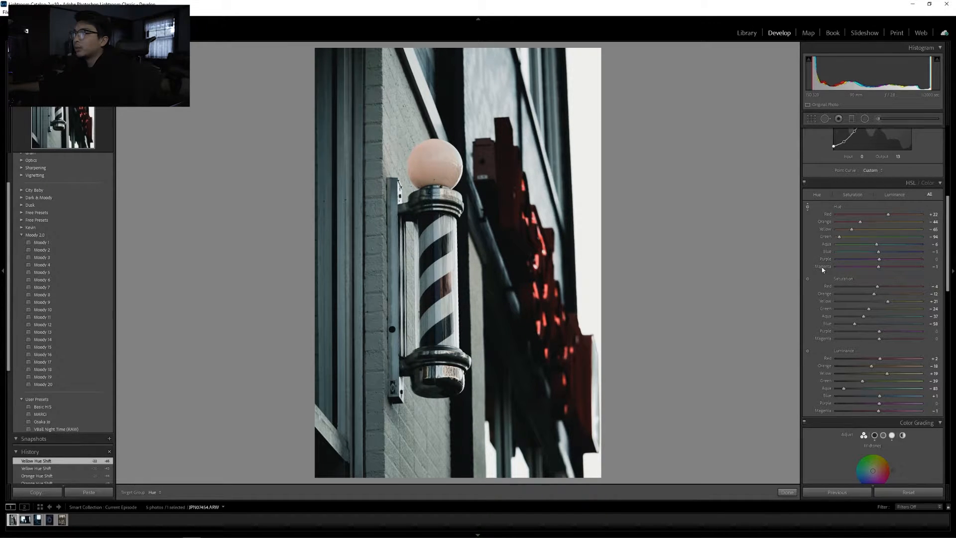
click(807, 207)
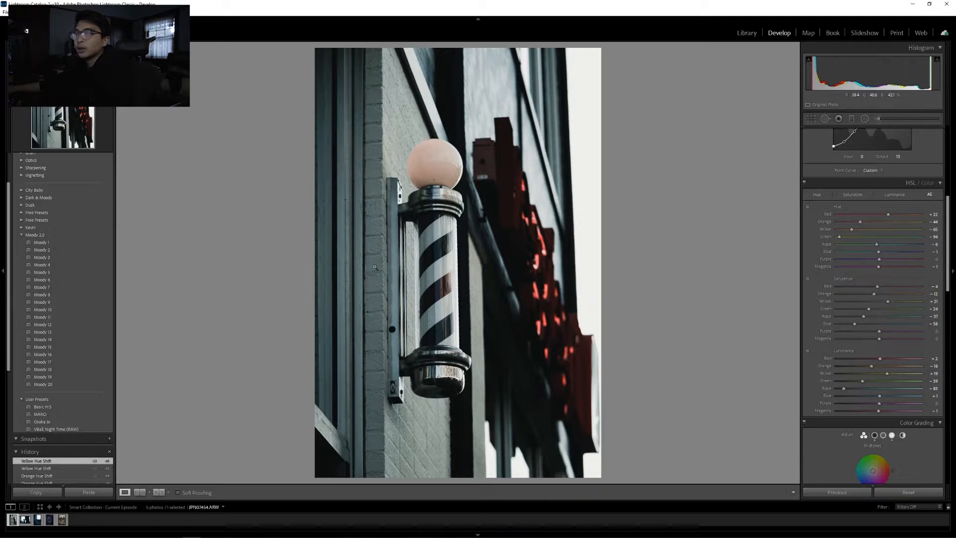
Step: Try shifting the blue hue to +3, and undo that change
click(806, 207)
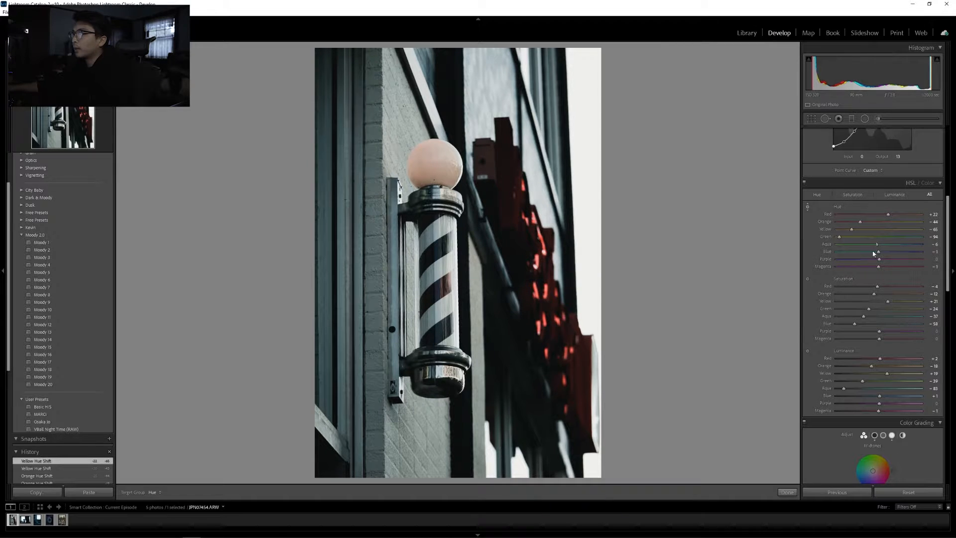
mouse_move(879, 254)
mouse_down()
mouse_move(858, 255)
mouse_move(895, 259)
mouse_move(879, 254)
mouse_up()
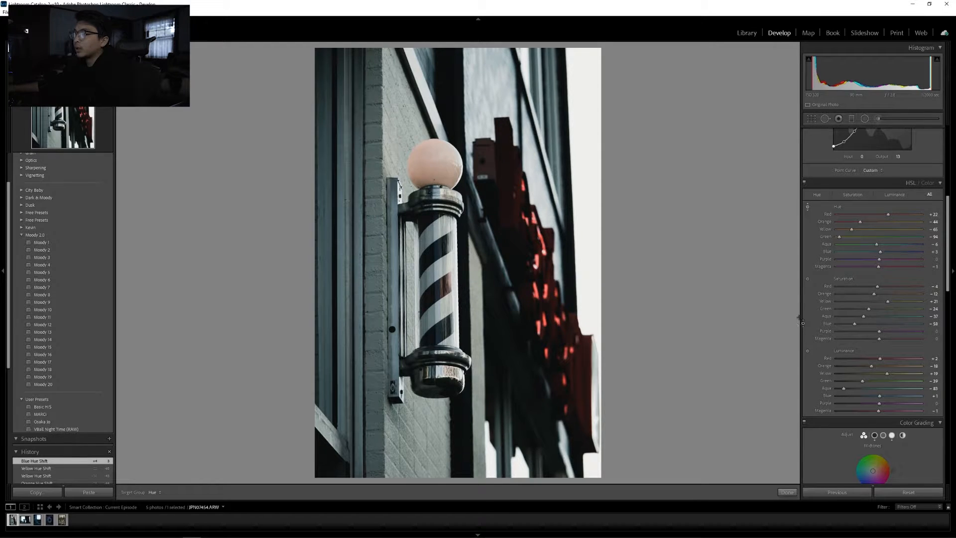
key(ctrl+z)
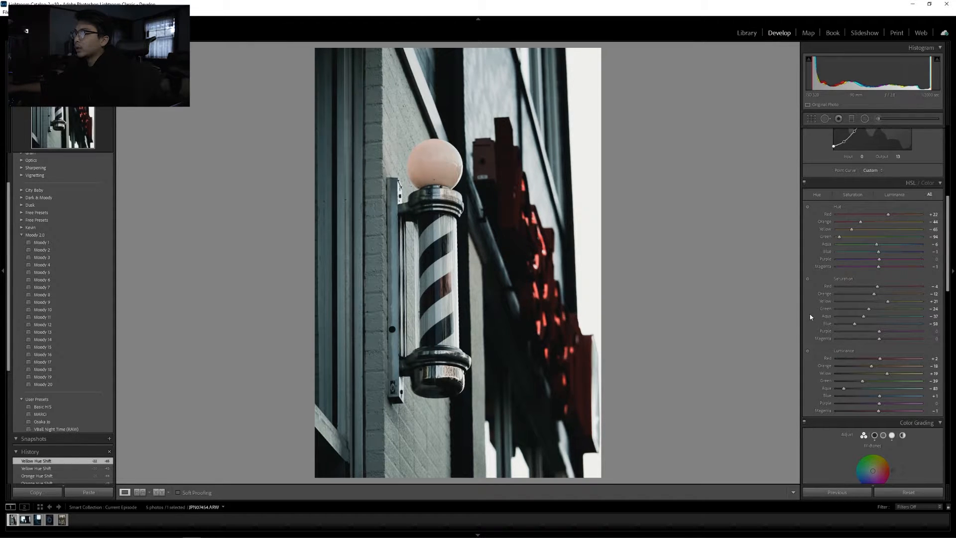
Step: Reduce the HSL saturation of blue to -81 and of aqua to -56
scroll(818, 319, down, 3)
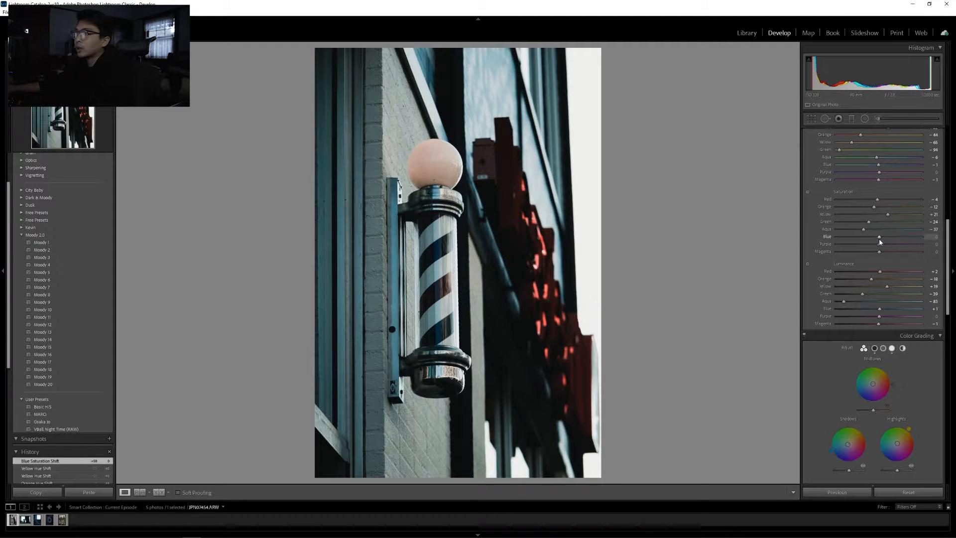
drag(855, 237, 845, 238)
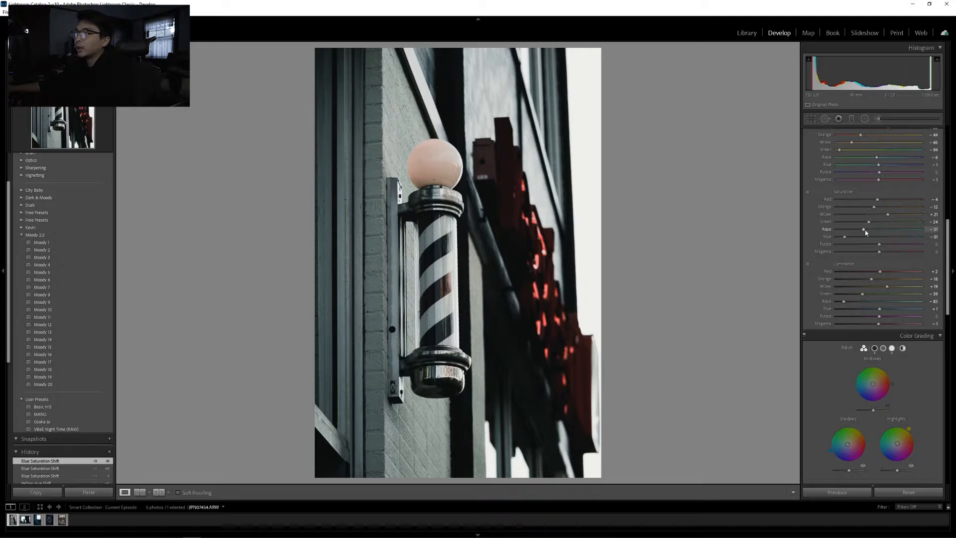
click(806, 191)
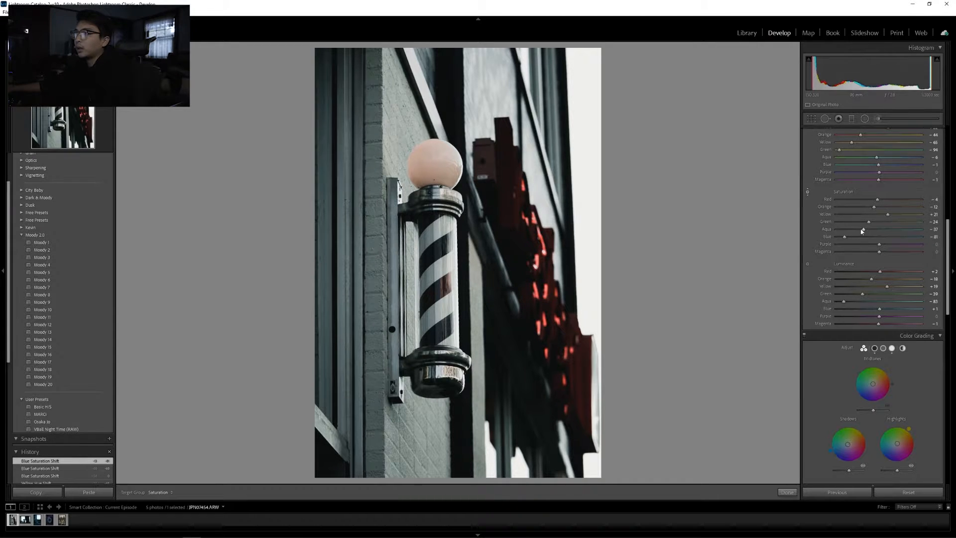
drag(863, 232, 857, 232)
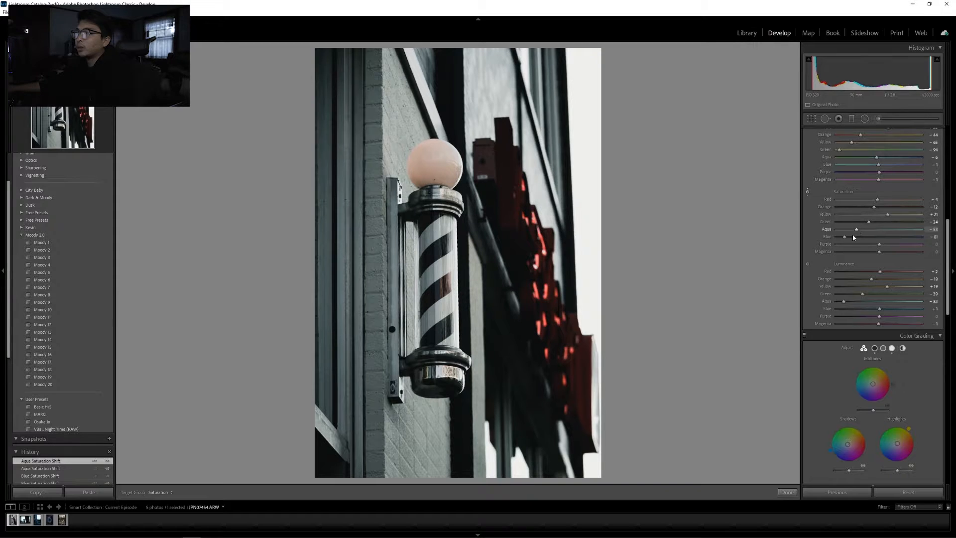
drag(856, 233, 854, 233)
Step: Set aqua luminance to -54 and blue luminance to -12, and fine-tune saturation with blue at -74 and a yellow adjustment
mouse_move(879, 312)
mouse_down()
mouse_move(852, 303)
mouse_move(874, 311)
mouse_up()
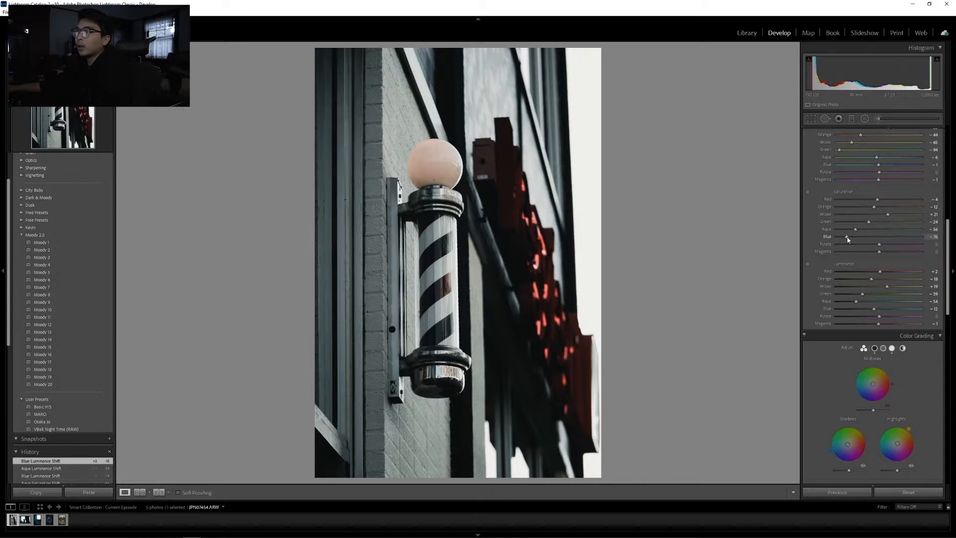
drag(848, 239, 848, 237)
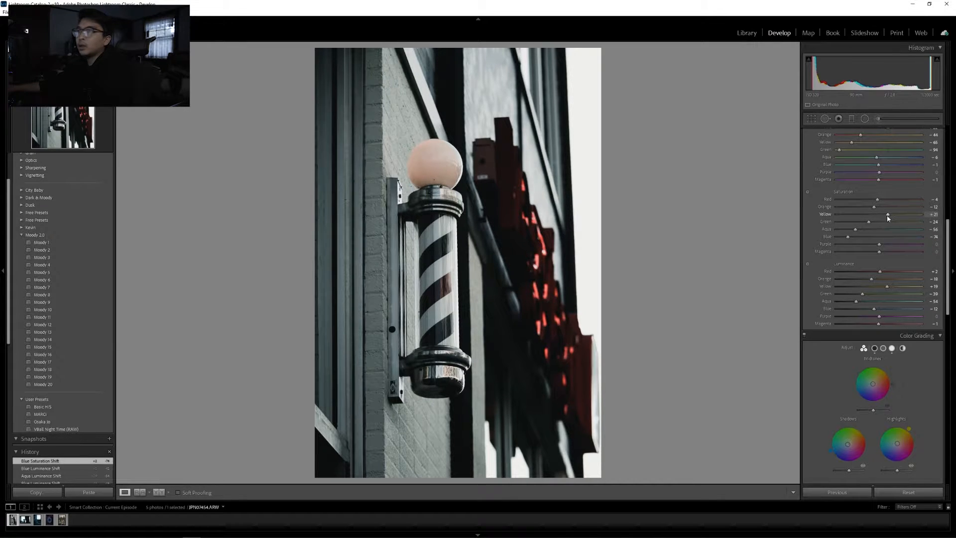
mouse_move(895, 218)
mouse_down()
mouse_move(904, 216)
mouse_move(897, 214)
mouse_up()
Step: Adjust the hue and saturation of the blue shadow tint in Color Grading, moving its hue slightly away from cyan
scroll(816, 244, down, 5)
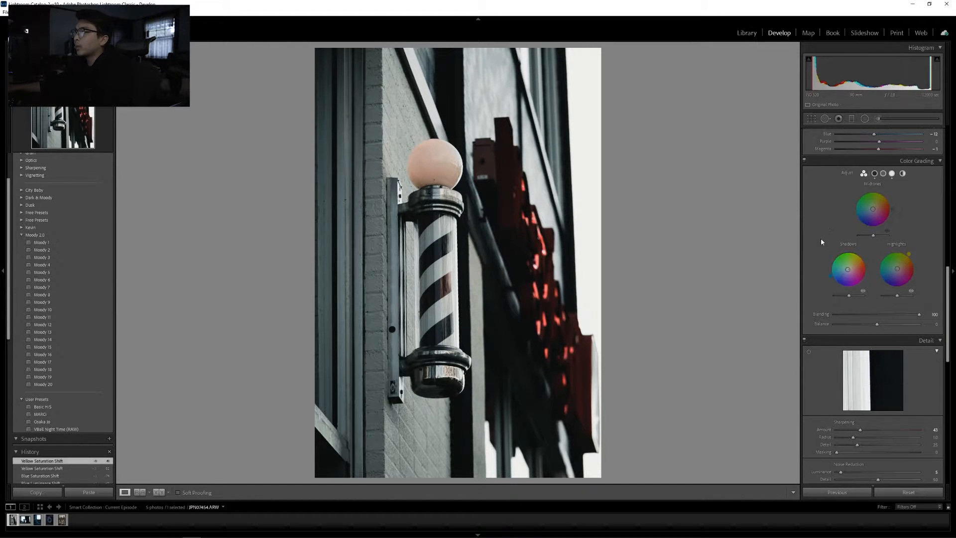
scroll(820, 238, down, 2)
scroll(821, 219, up, 5)
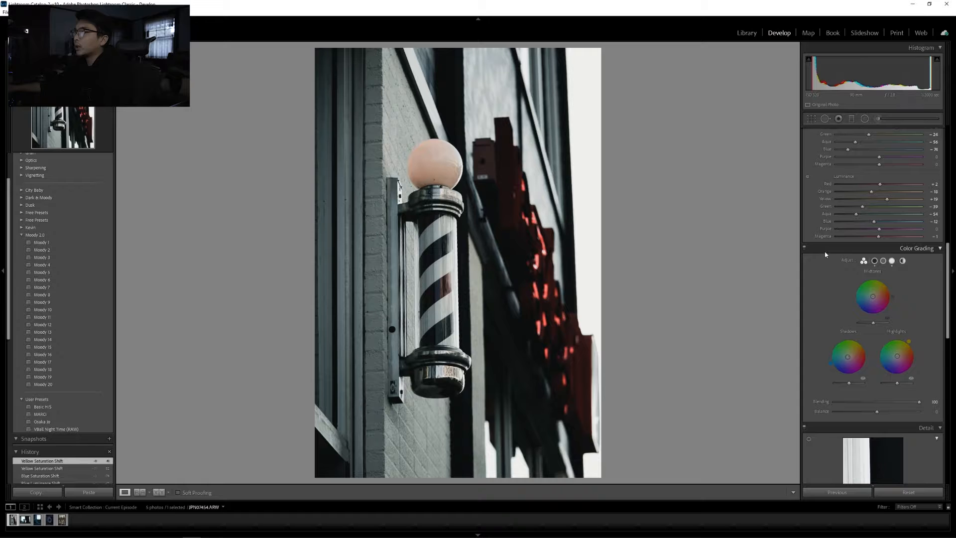
scroll(826, 247, down, 3)
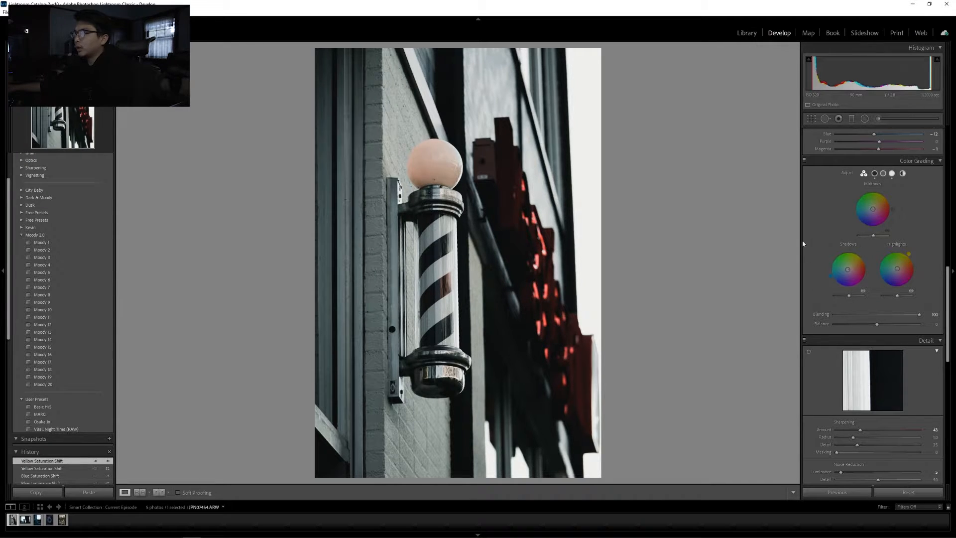
click(846, 245)
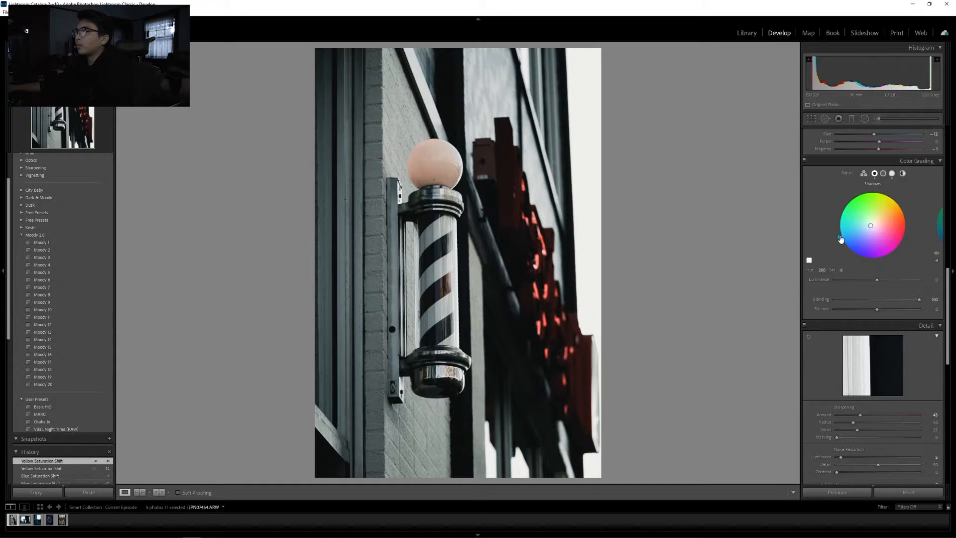
click(883, 174)
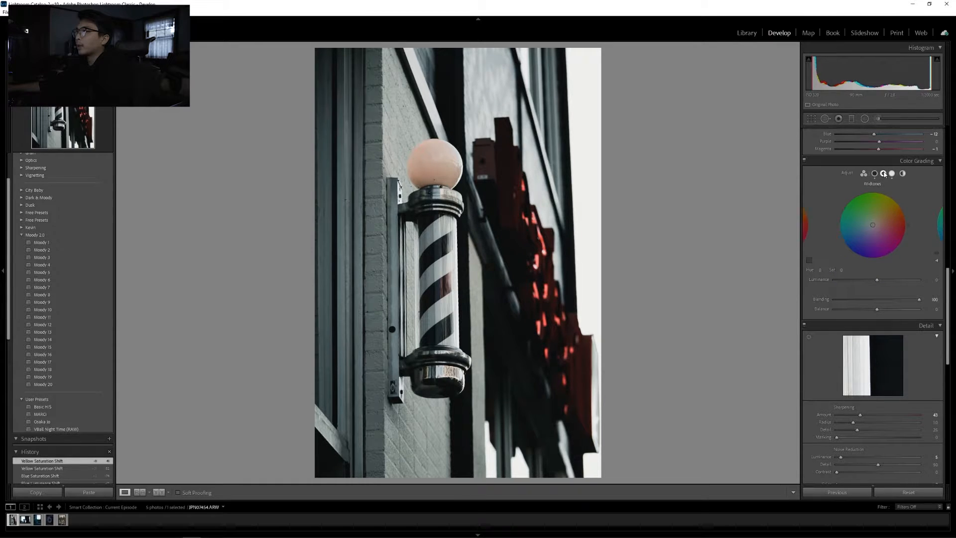
click(874, 173)
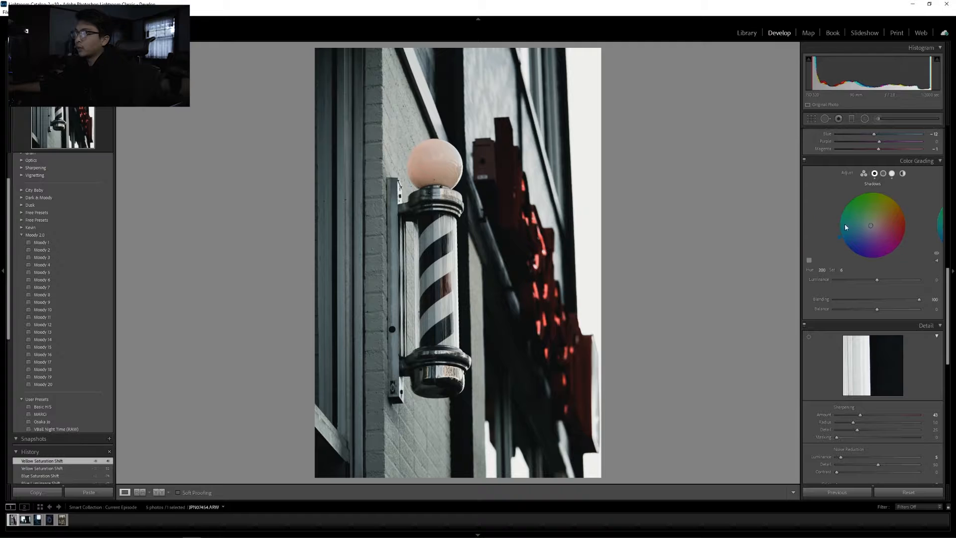
mouse_move(839, 238)
mouse_down()
mouse_move(842, 270)
mouse_move(841, 242)
mouse_up()
Step: Shift the highlights tint in Color Grading to a warmer yellow hue and set its saturation to 15
click(891, 173)
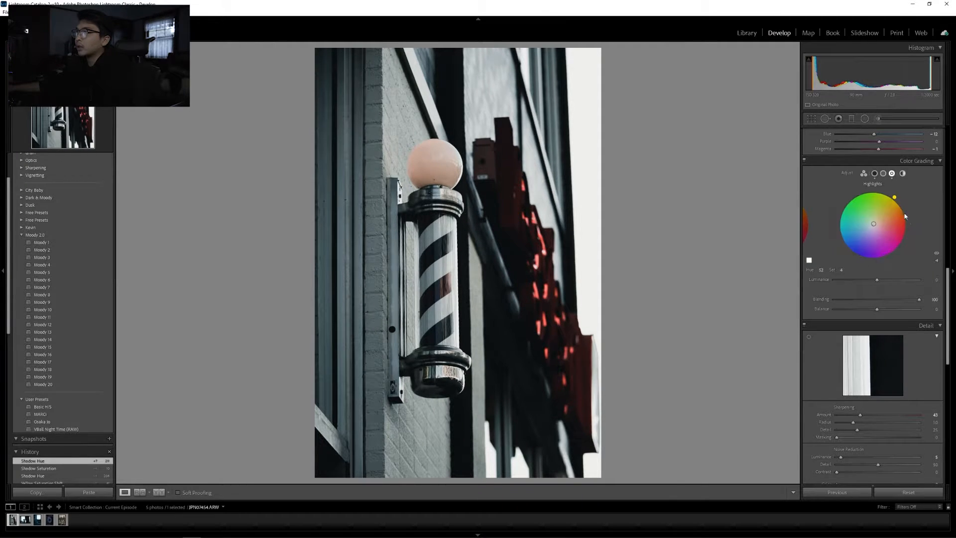
drag(894, 197, 897, 199)
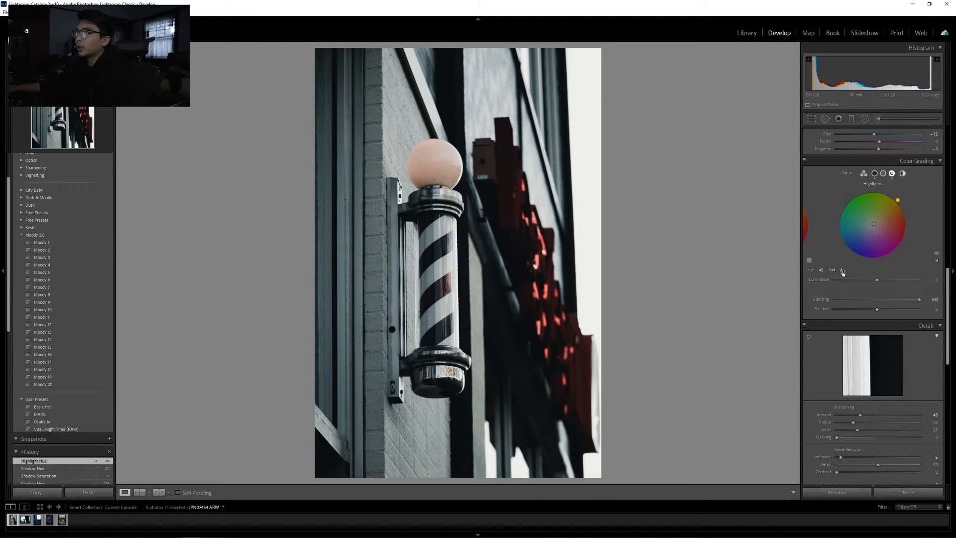
drag(841, 270, 847, 270)
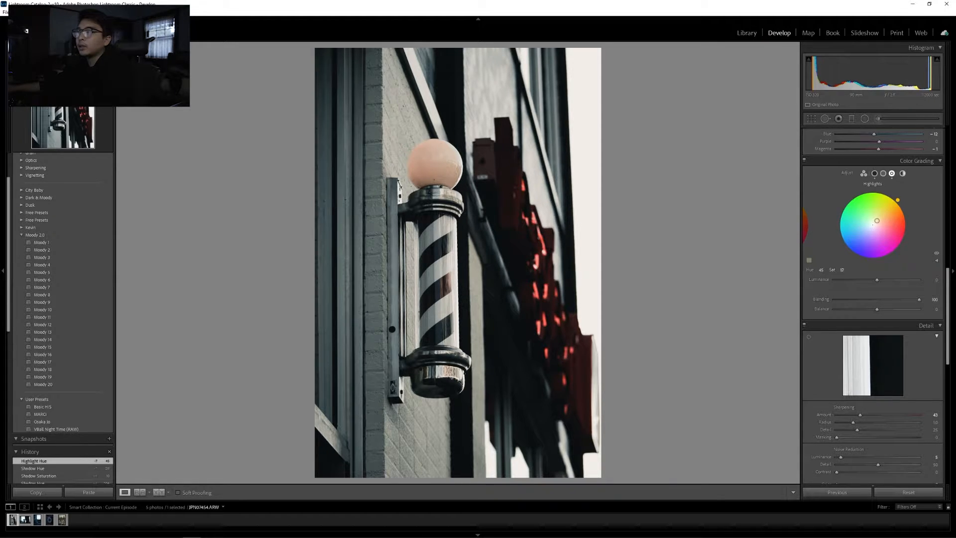
click(843, 270)
text(15)
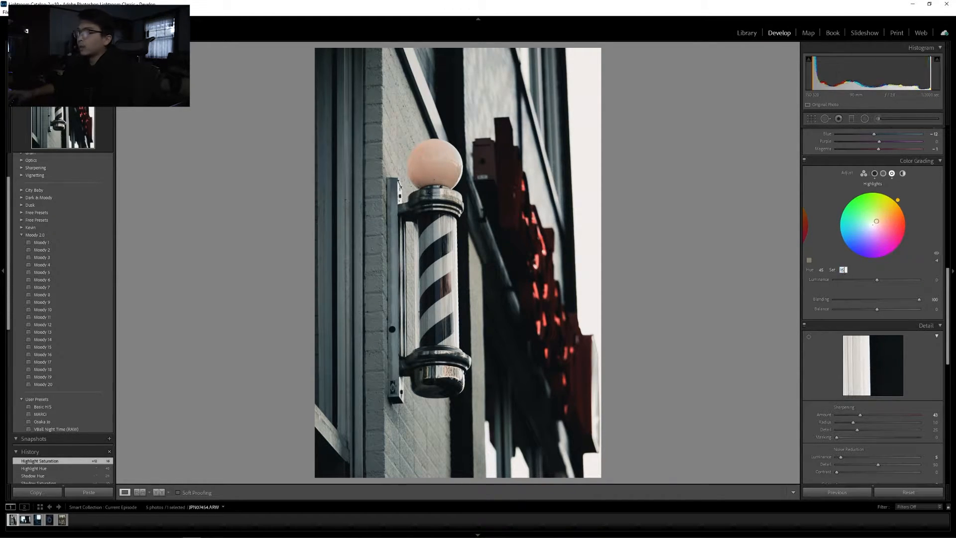
key(Return)
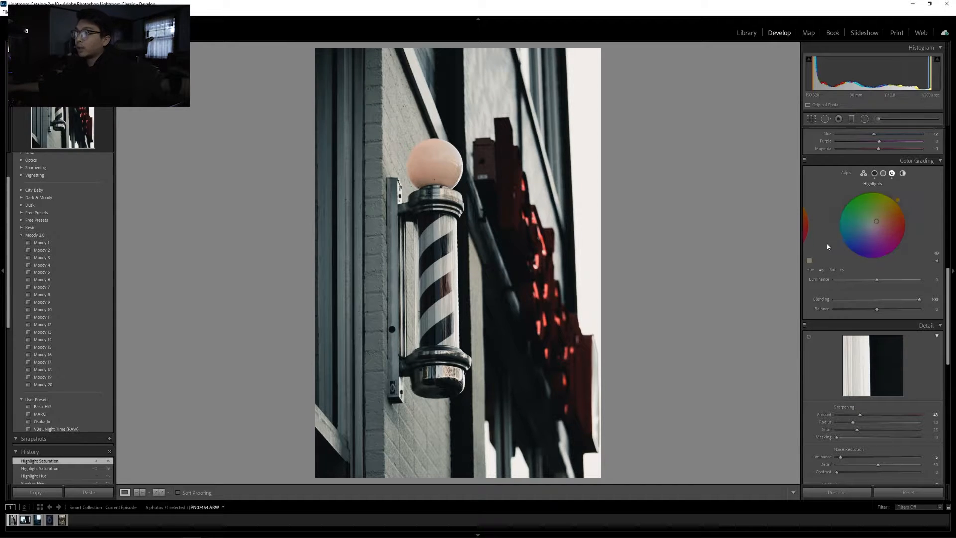
Step: Compare the barber pole photo with and without the Color Grading adjustments, leaving them enabled
click(806, 160)
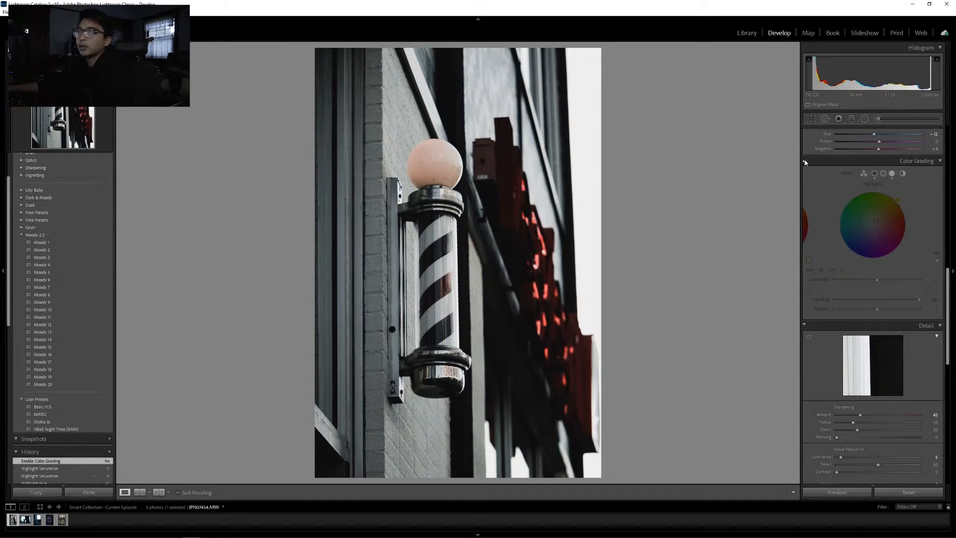
click(804, 160)
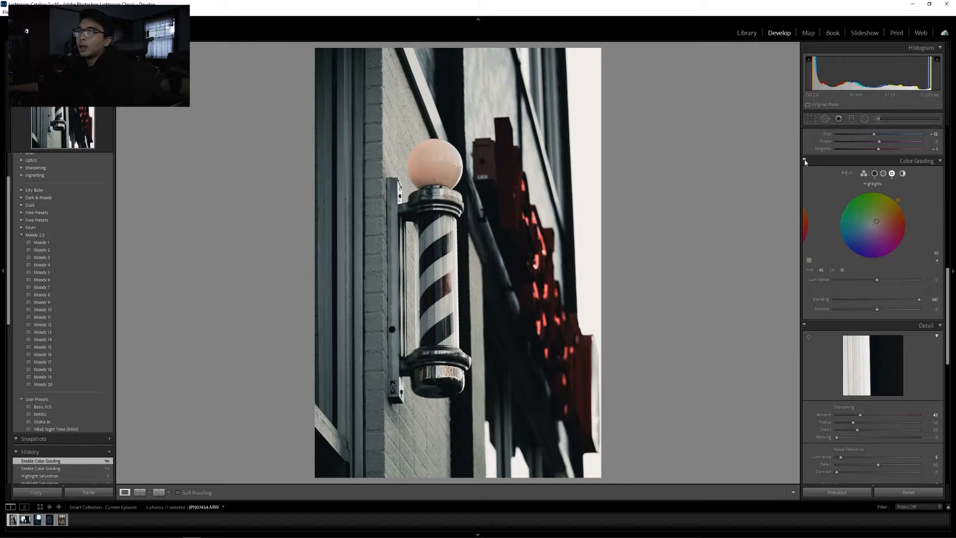
click(805, 160)
click(805, 160)
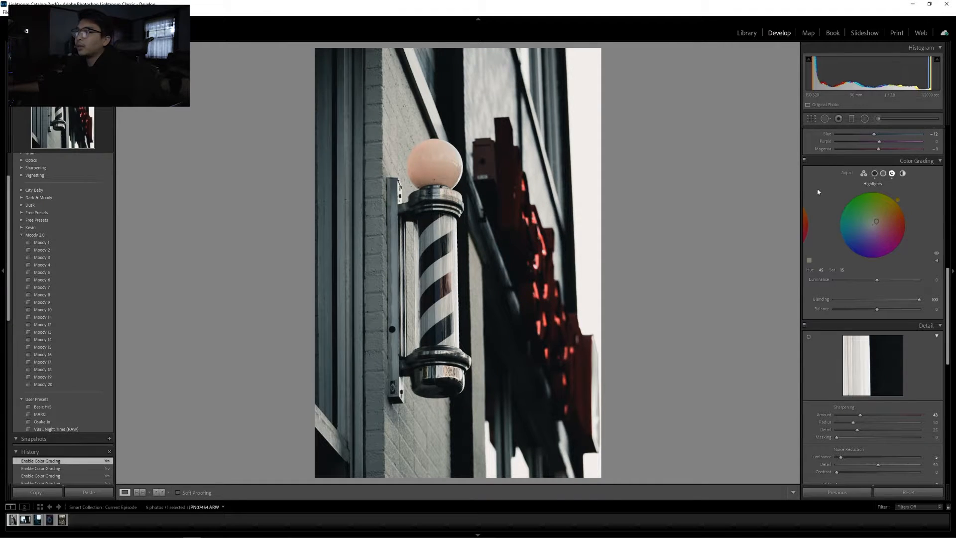
Step: Draw a tall radial filter around the barber pole with the Burn (Darken) effect and turn off its mask inversion
scroll(825, 236, down, 3)
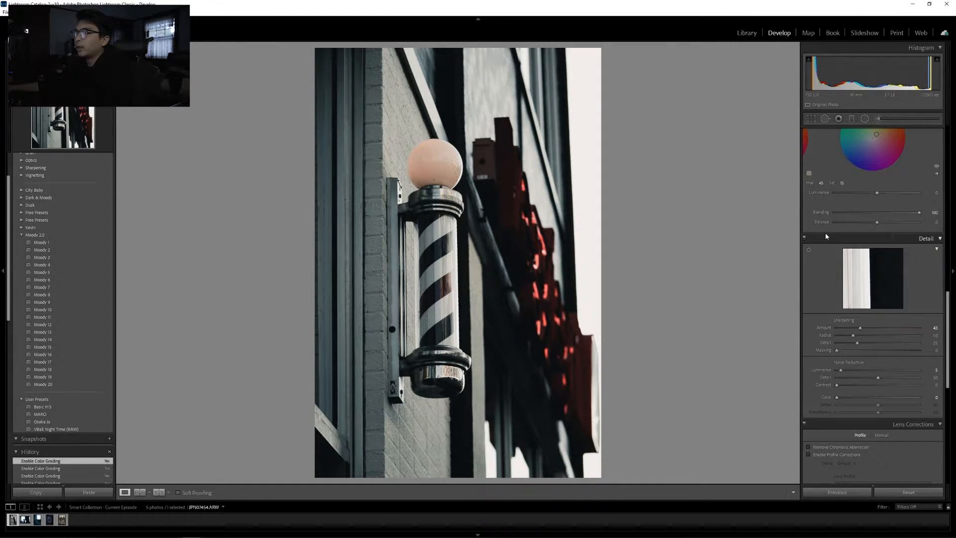
scroll(821, 254, down, 3)
scroll(817, 267, down, 3)
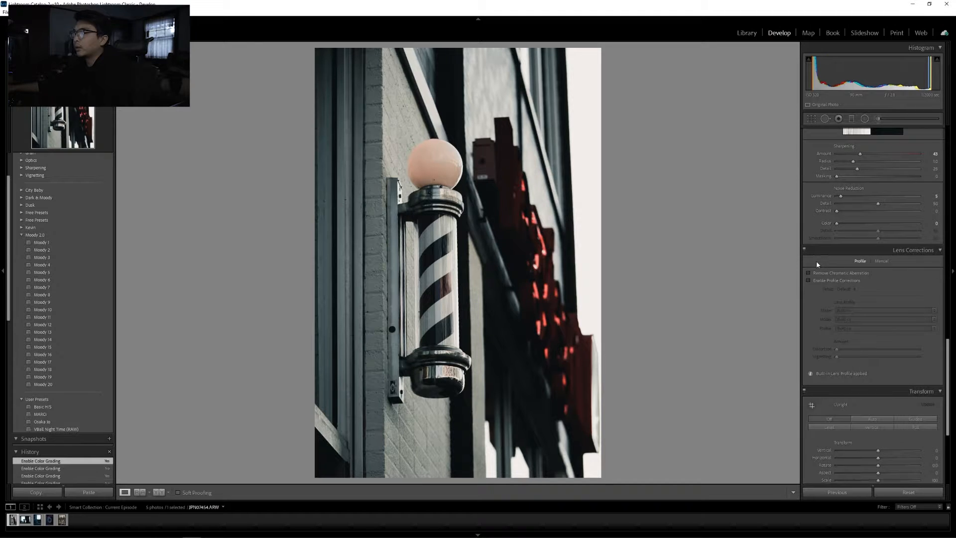
scroll(816, 265, down, 3)
scroll(816, 261, up, 10)
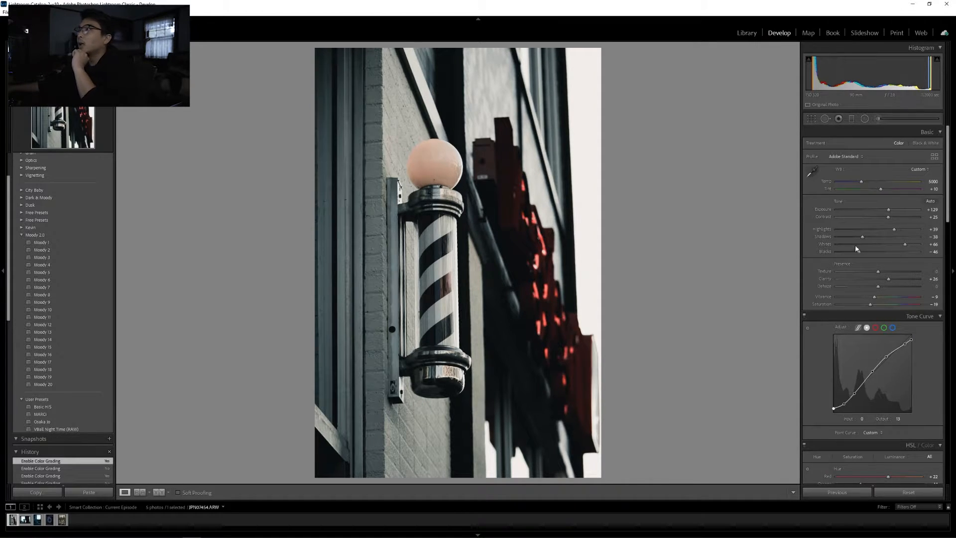
click(863, 119)
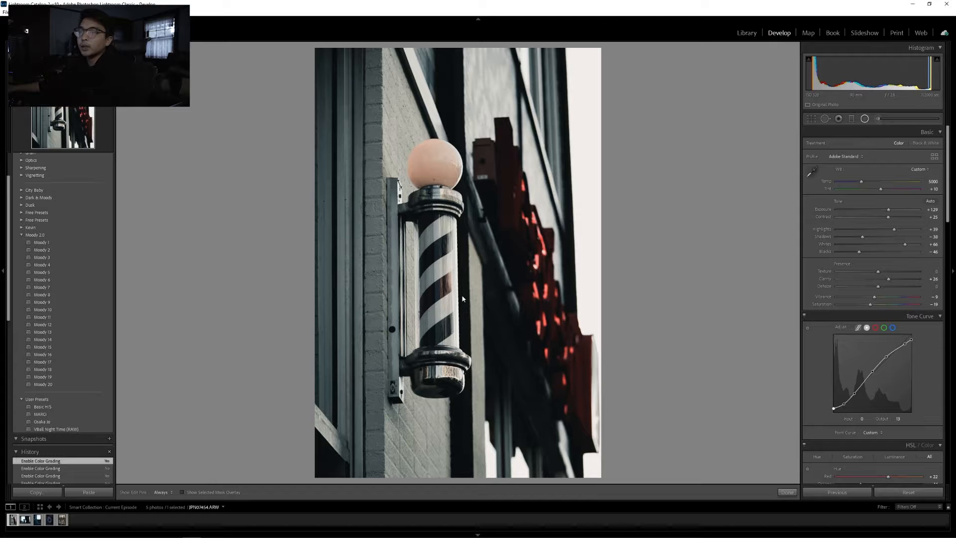
drag(433, 259, 543, 475)
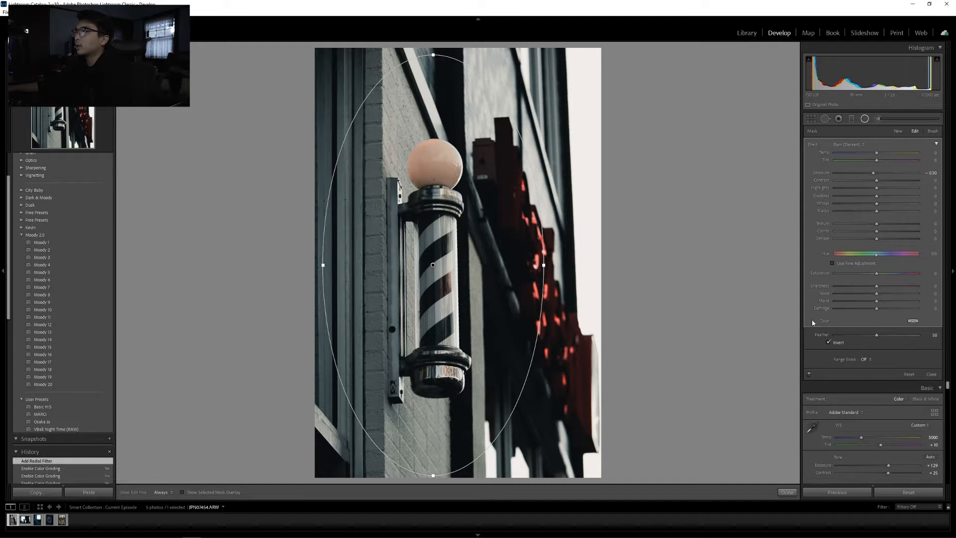
click(828, 343)
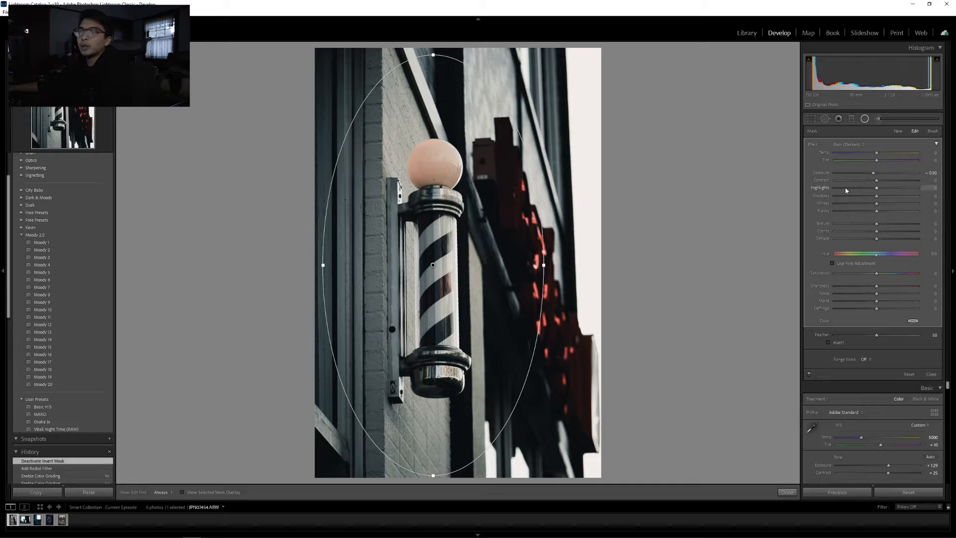
Step: Add a slightly tilted graduated filter from the photo's right edge toward the barber pole and set its exposure to 0.30
click(852, 120)
mouse_move(598, 191)
mouse_down()
mouse_move(413, 219)
mouse_move(426, 225)
mouse_move(404, 220)
mouse_up()
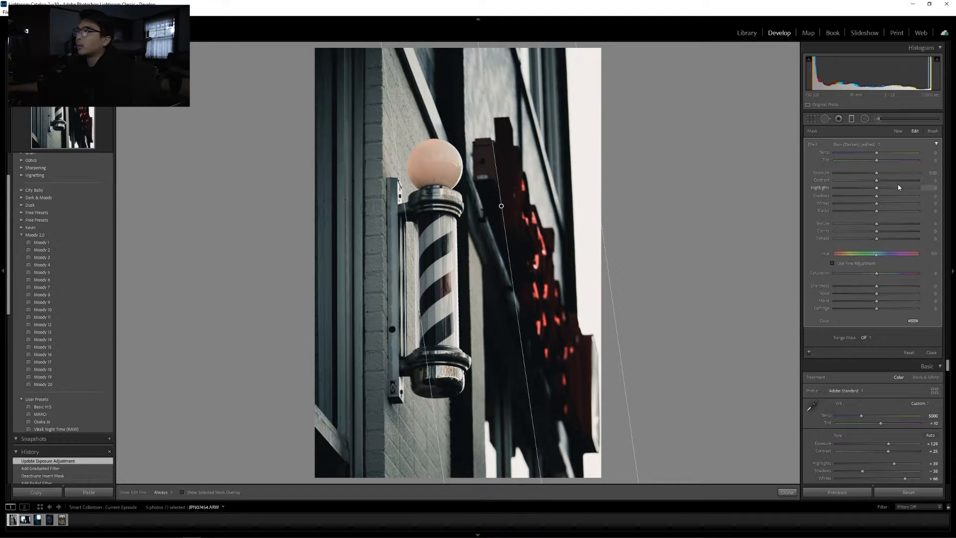
drag(876, 174, 879, 175)
click(932, 174)
text(.3)
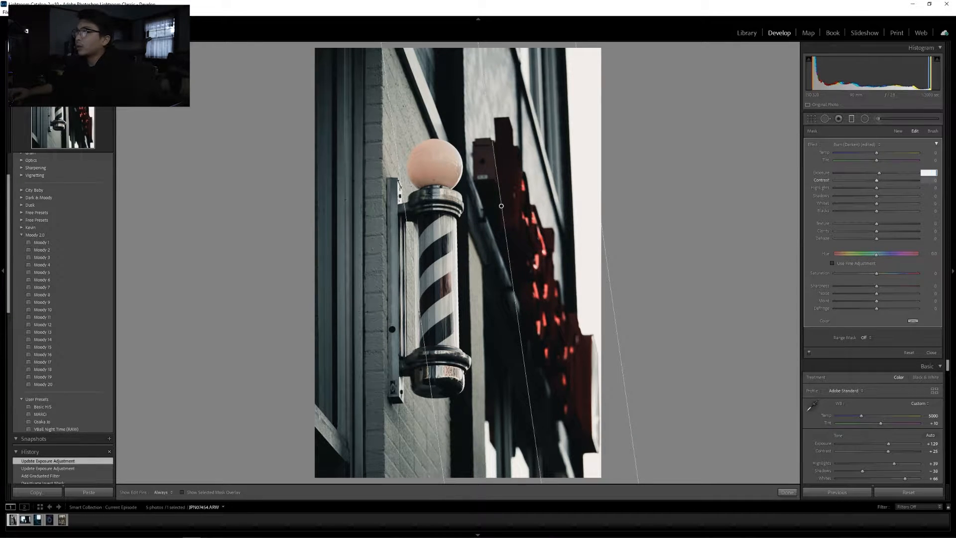
key(Return)
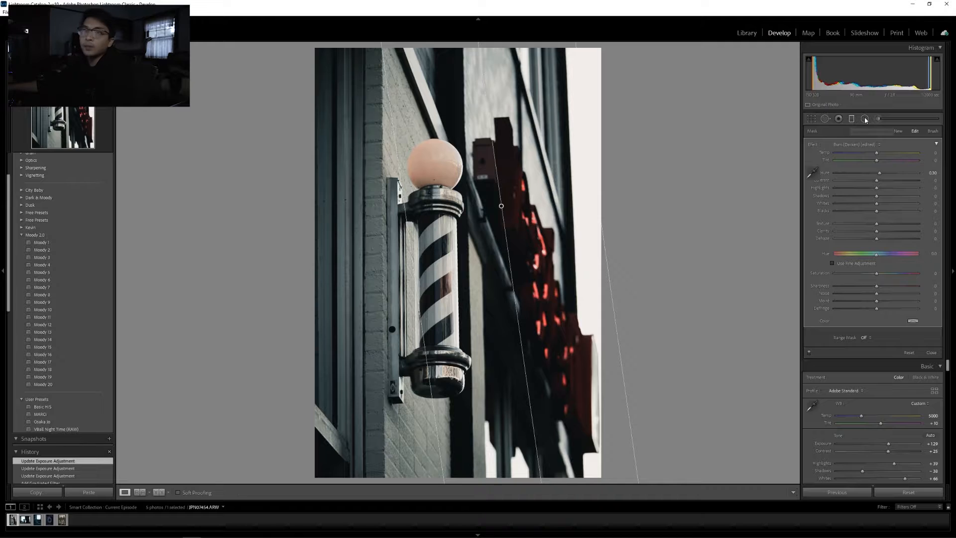
Step: Reopen the radial filter around the barber pole, settle its exposure on -0.40, and close the filter
click(864, 119)
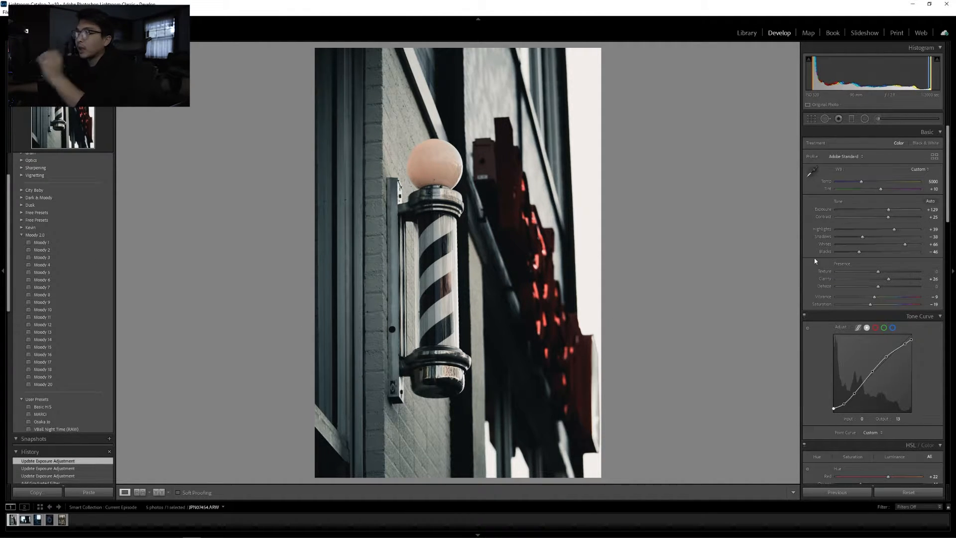
click(865, 118)
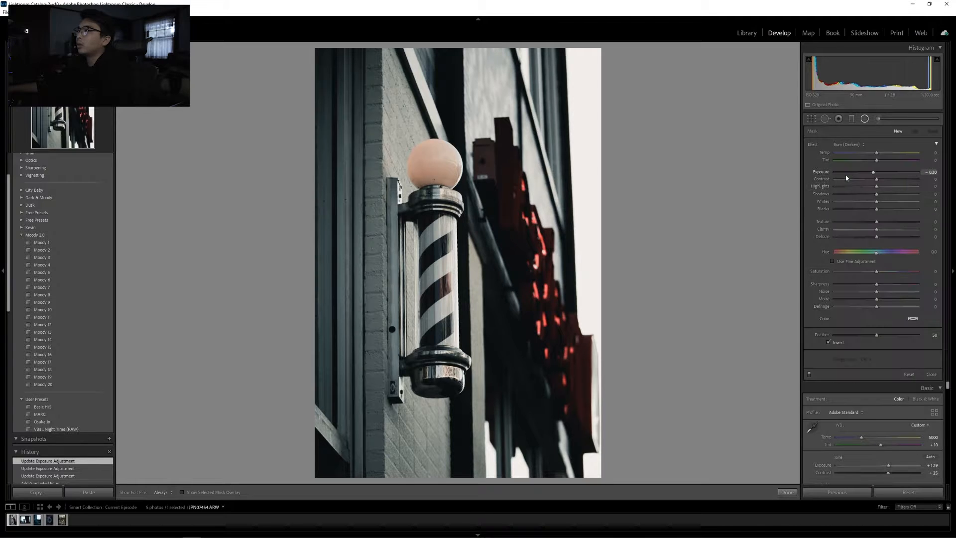
click(432, 265)
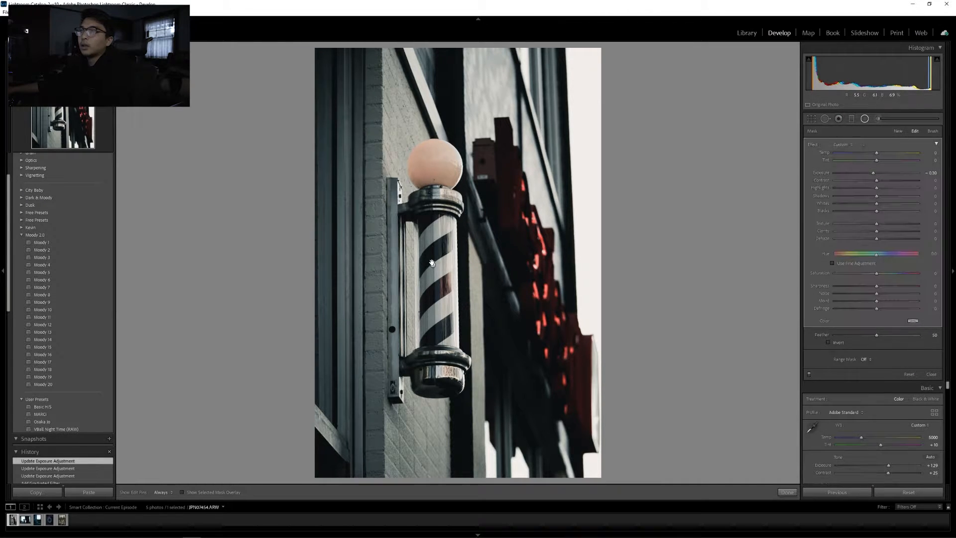
click(931, 174)
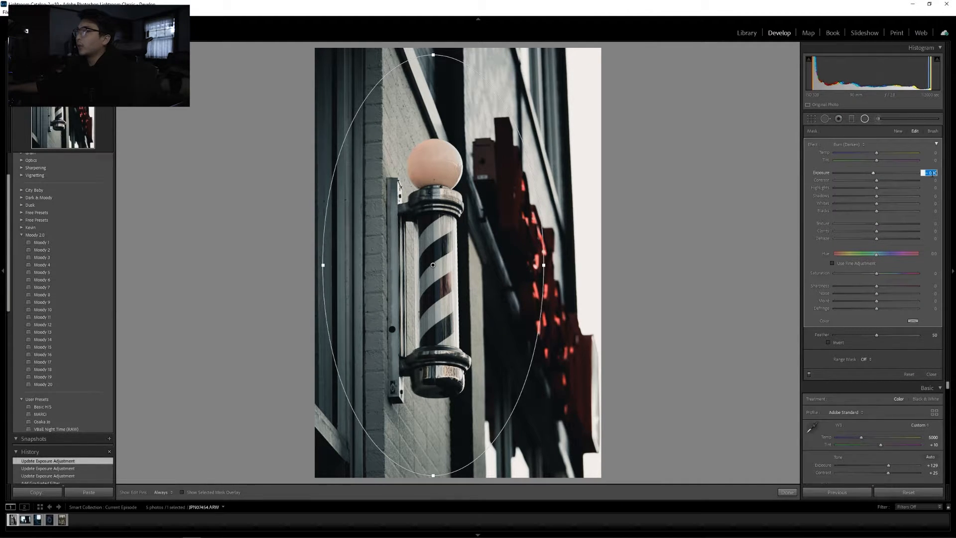
text(-0.4)
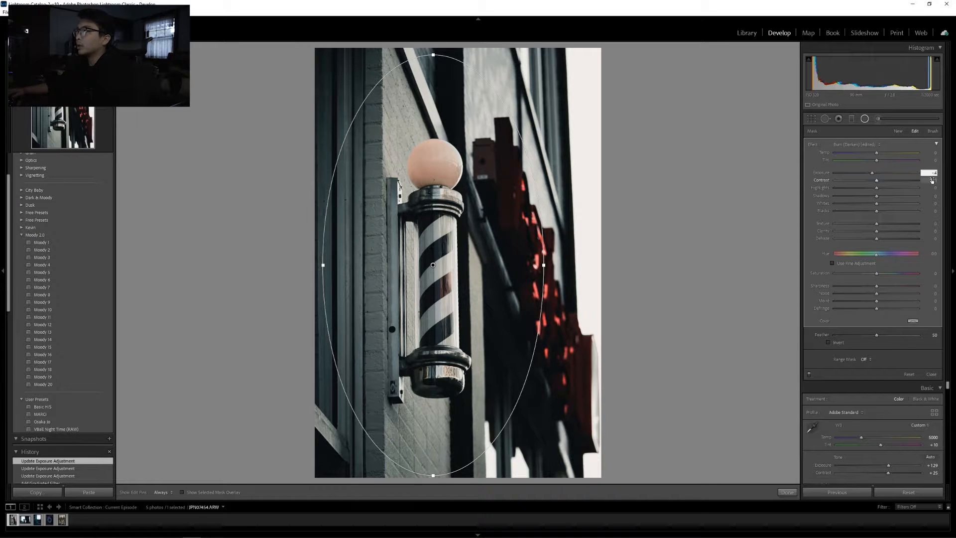
key(Return)
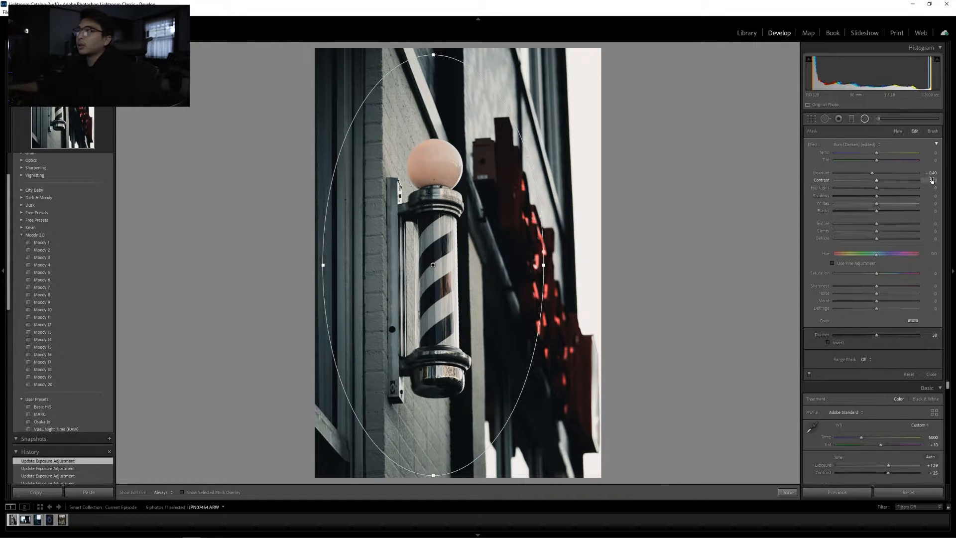
drag(872, 173, 870, 174)
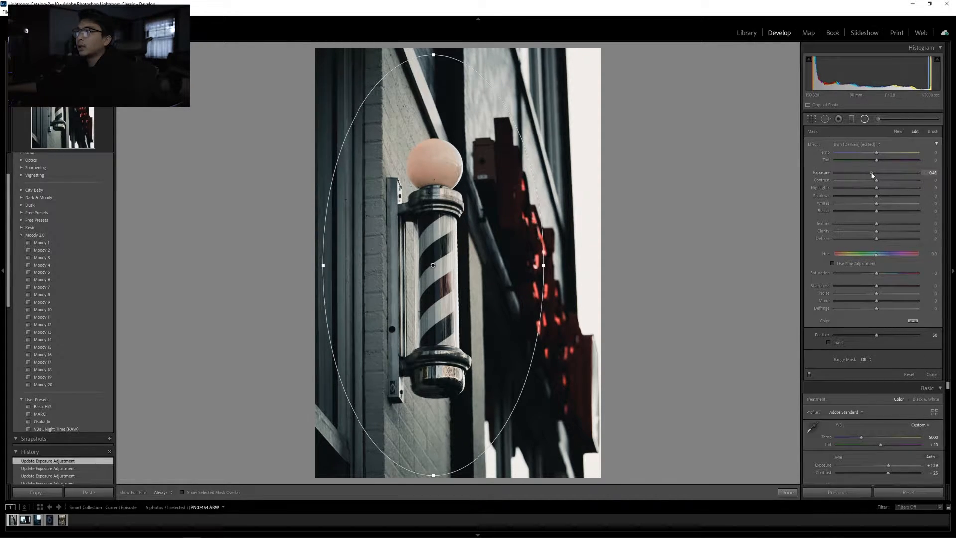
drag(871, 172, 871, 172)
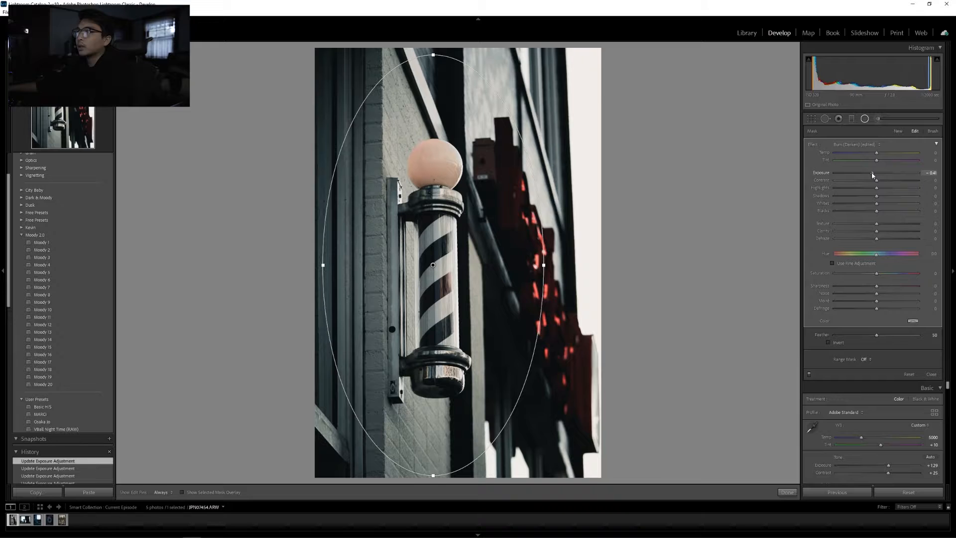
click(929, 172)
text(- 0.4)
key(Return)
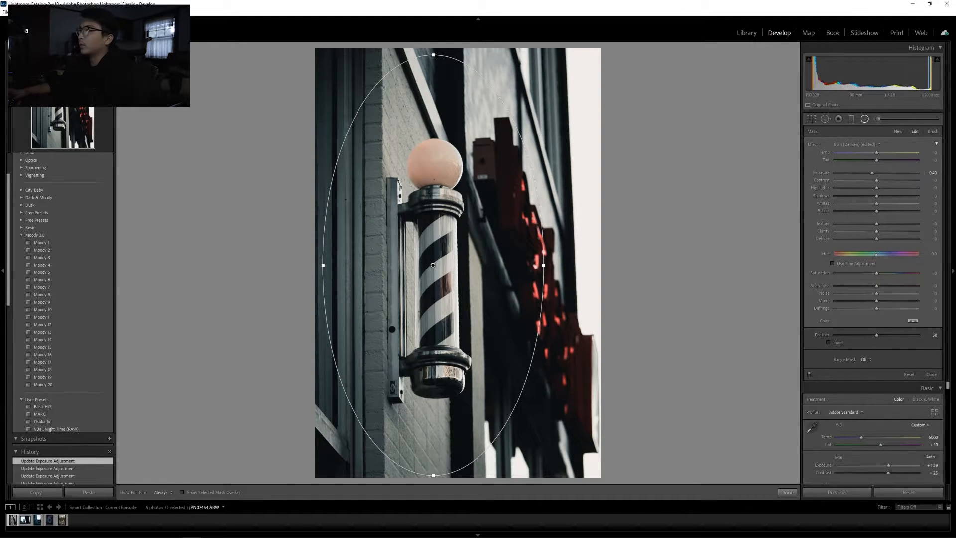
click(864, 119)
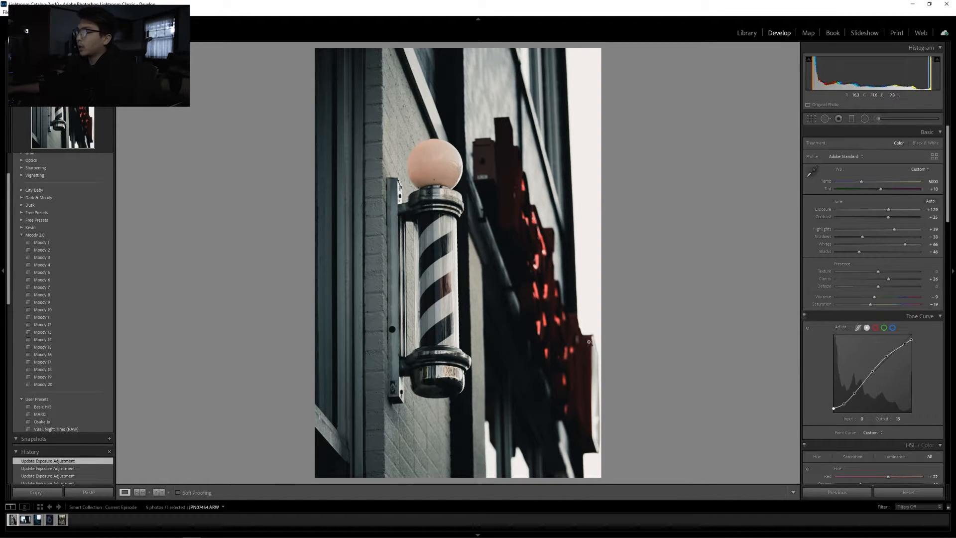
Step: Raise the barber pole photo's clarity to +36 and fine-tune its blacks
scroll(817, 319, down, 8)
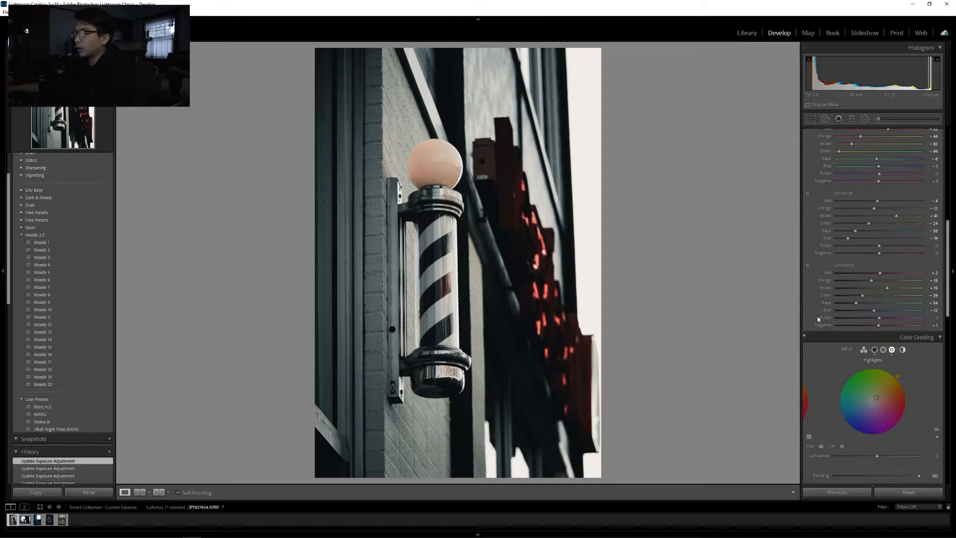
scroll(817, 319, down, 5)
scroll(815, 321, down, 5)
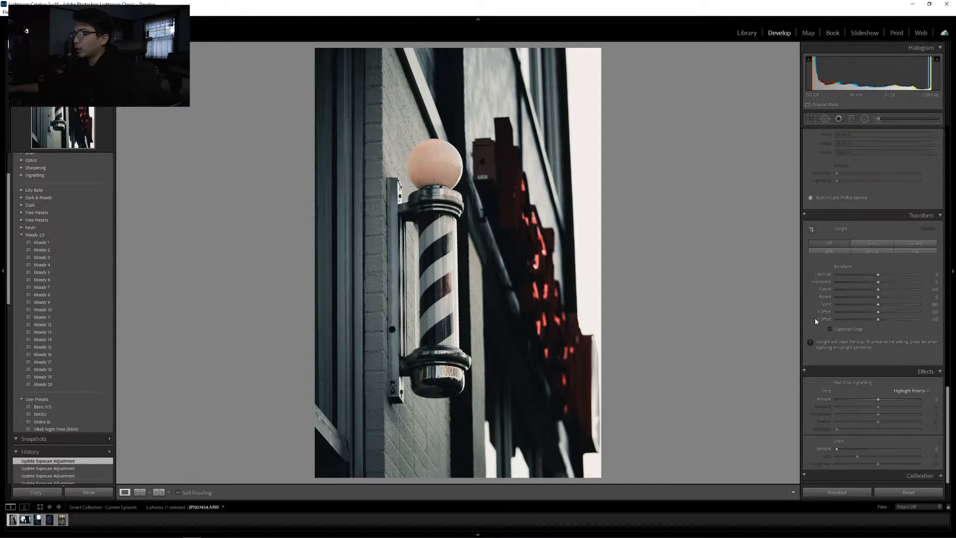
scroll(815, 321, up, 15)
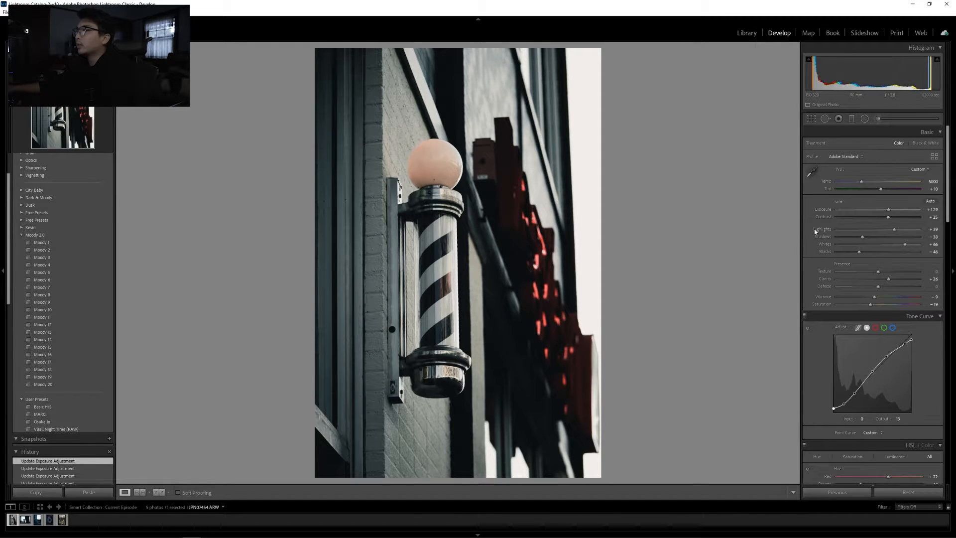
scroll(815, 231, down, 4)
scroll(816, 226, down, 8)
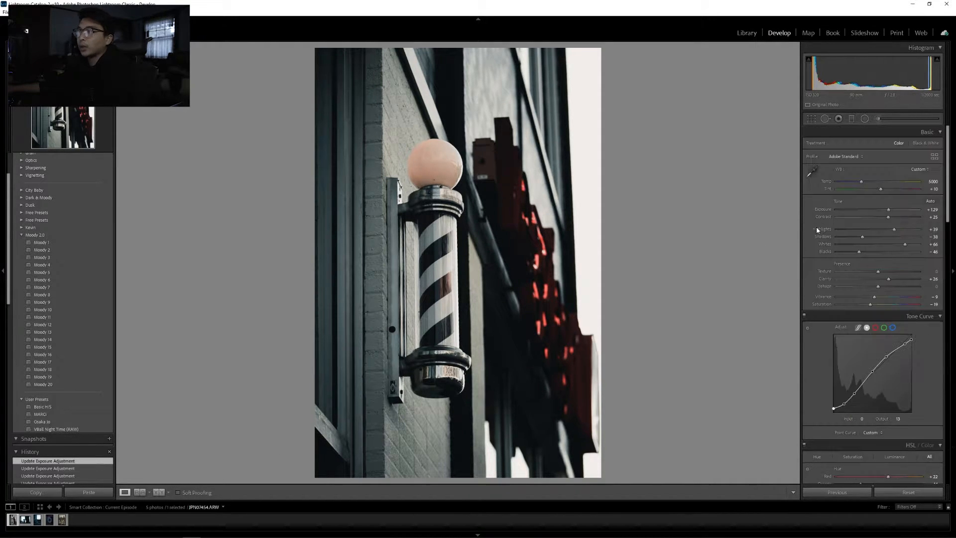
scroll(817, 226, up, 5)
scroll(816, 226, down, 5)
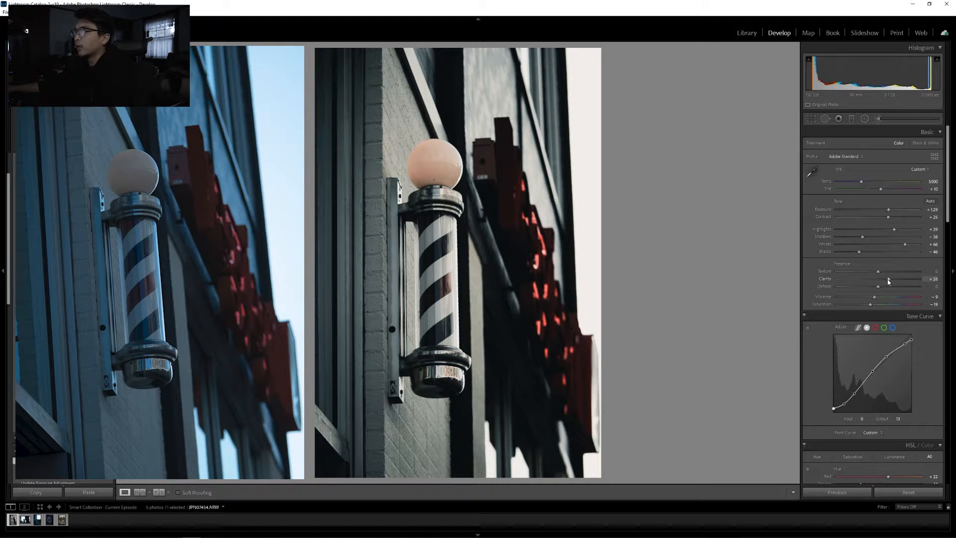
drag(889, 281, 892, 278)
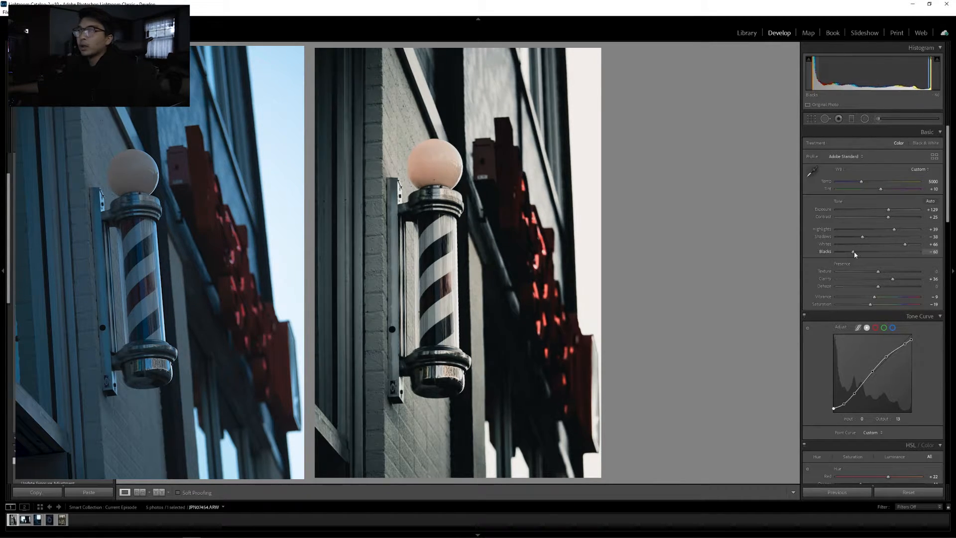
mouse_move(858, 251)
mouse_down()
mouse_move(908, 245)
mouse_move(861, 257)
mouse_up()
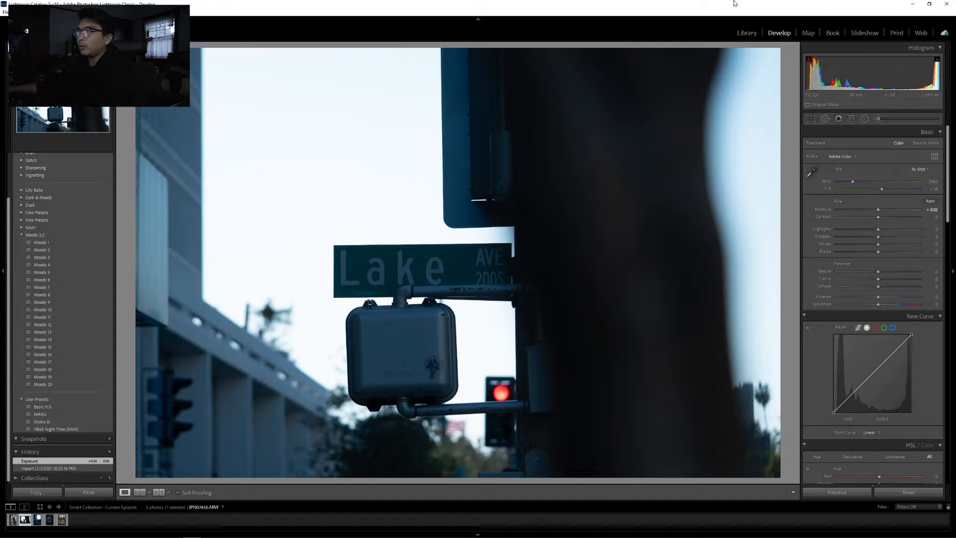
Step: Crop the Lake Ave photo tighter at its original aspect ratio and reposition the image so the street sign sits near the centre
click(811, 119)
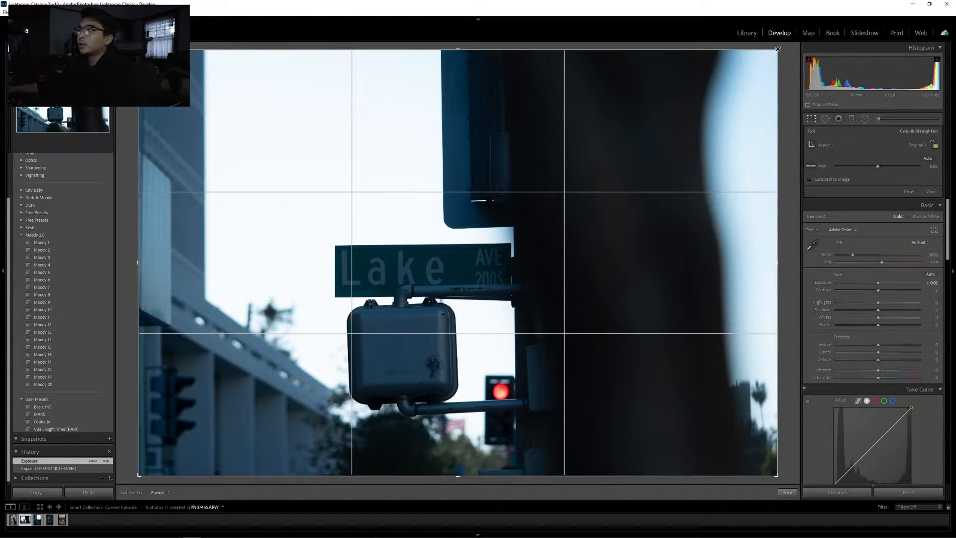
drag(777, 47, 823, 58)
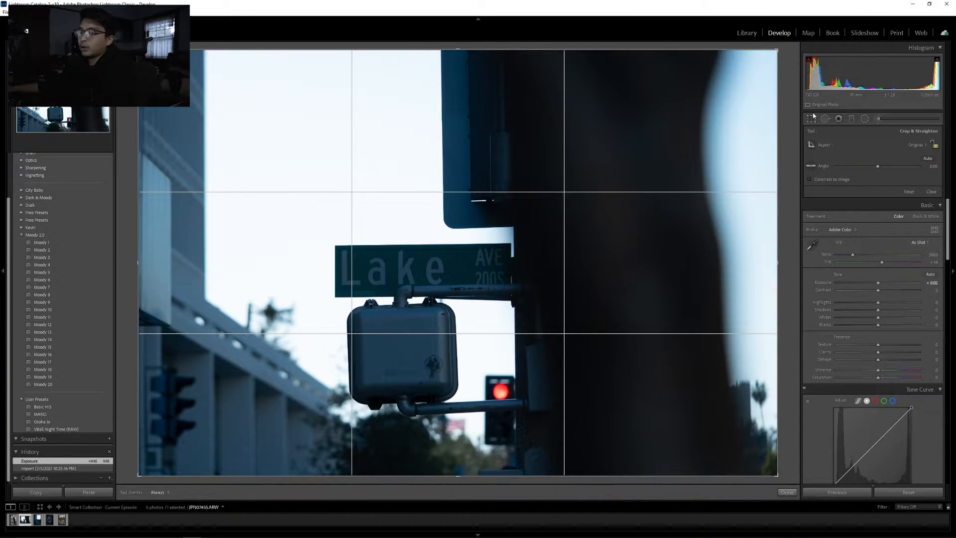
drag(775, 52, 666, 124)
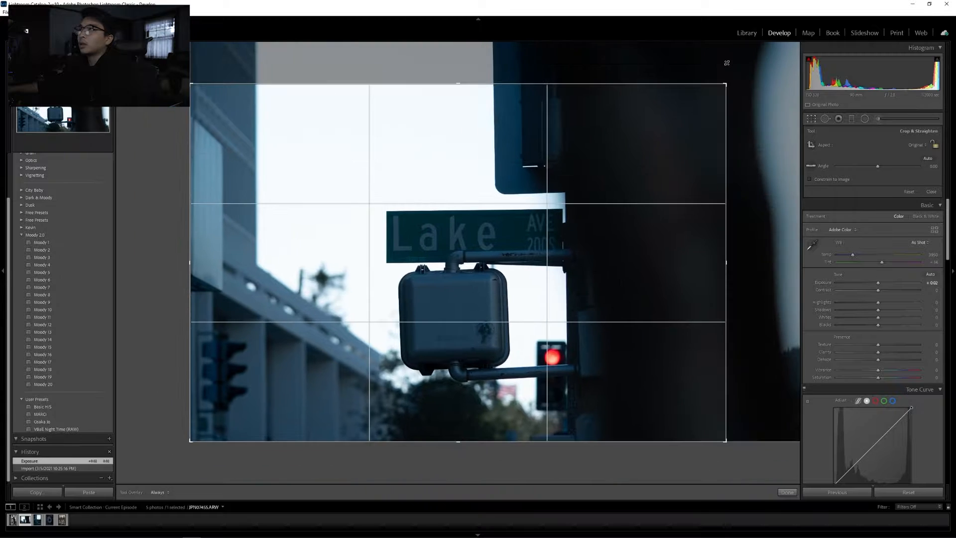
drag(637, 153, 645, 206)
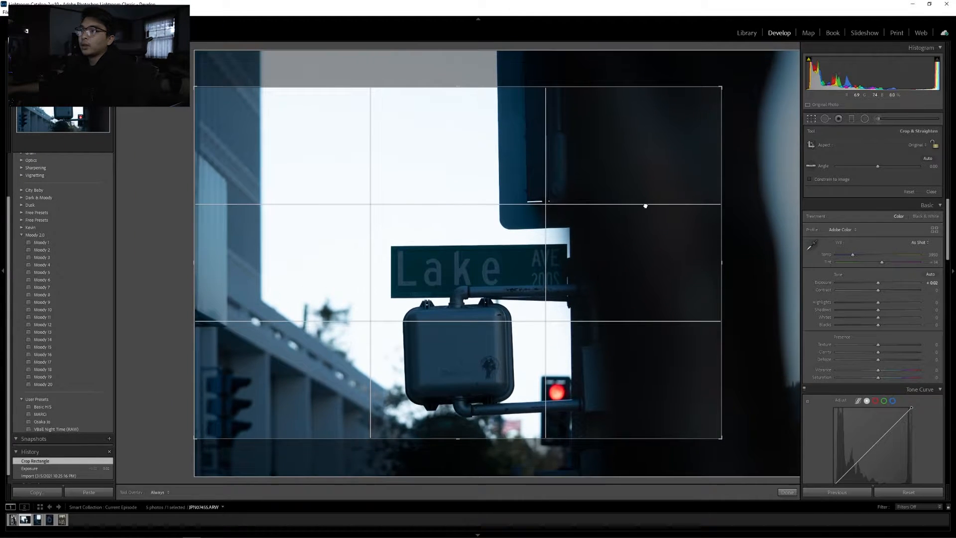
drag(643, 170, 639, 152)
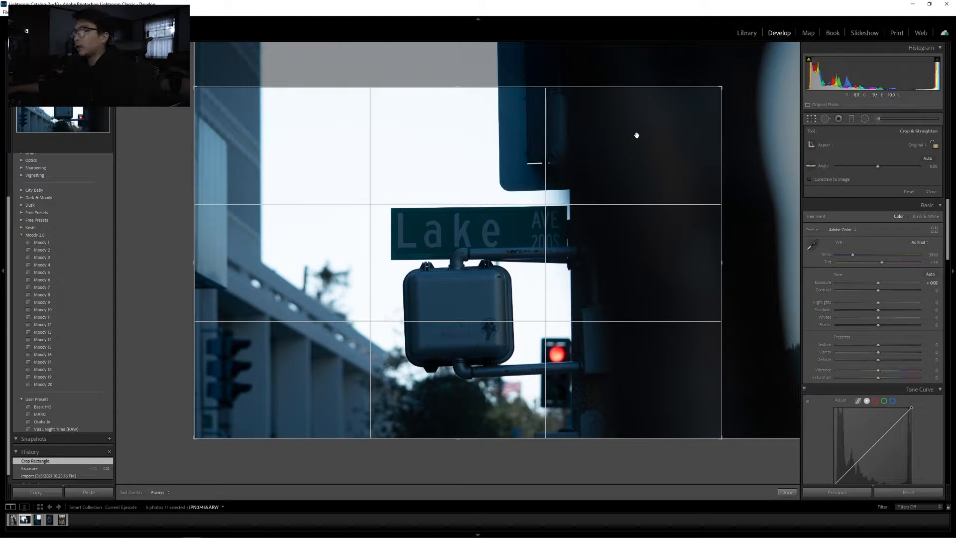
drag(636, 134, 634, 165)
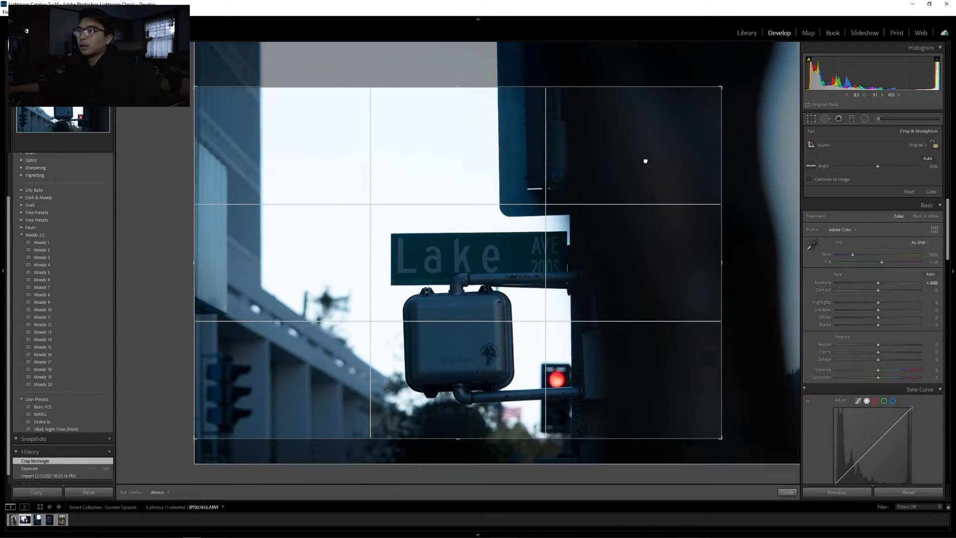
key(Return)
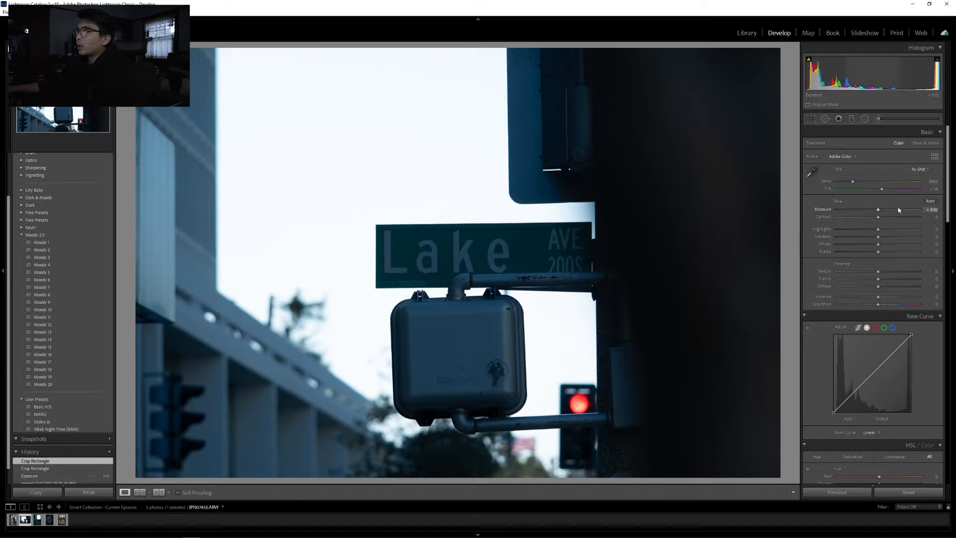
Step: Set the white balance by sampling the bright sky above the sign, and apply the Moody 13 preset
click(812, 172)
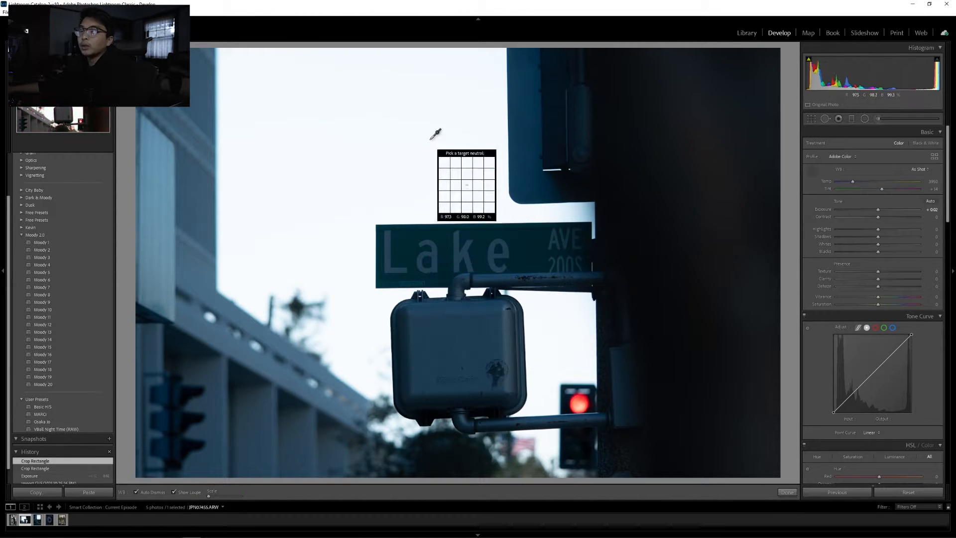
click(431, 133)
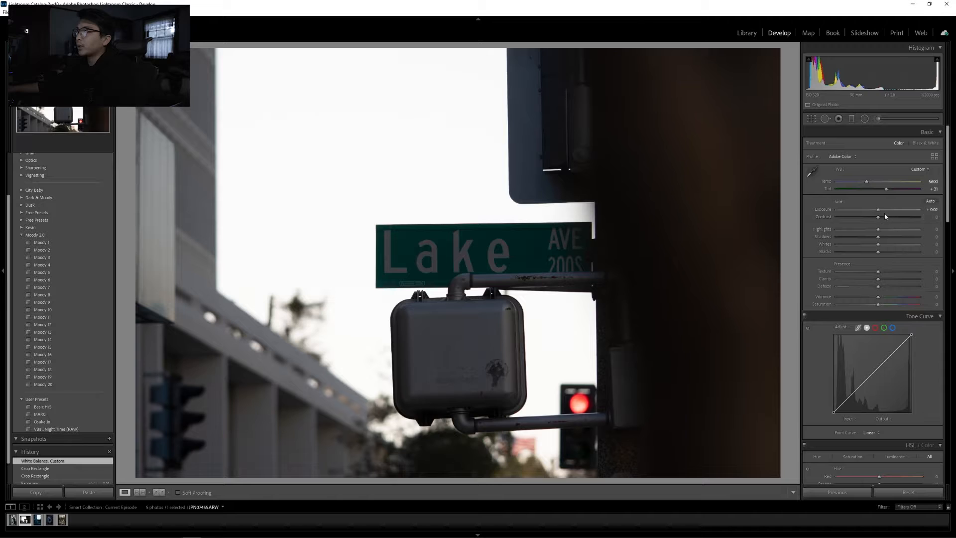
click(211, 315)
click(386, 267)
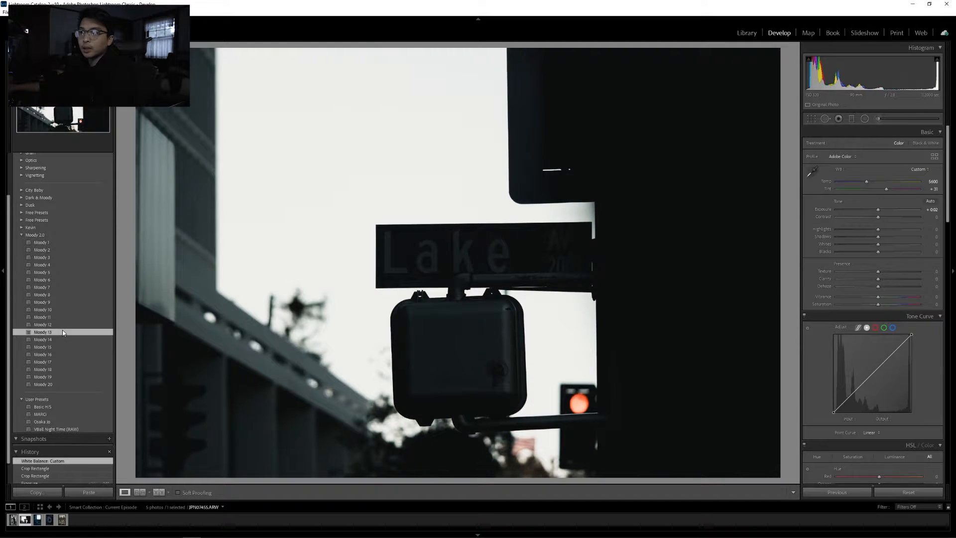
click(63, 332)
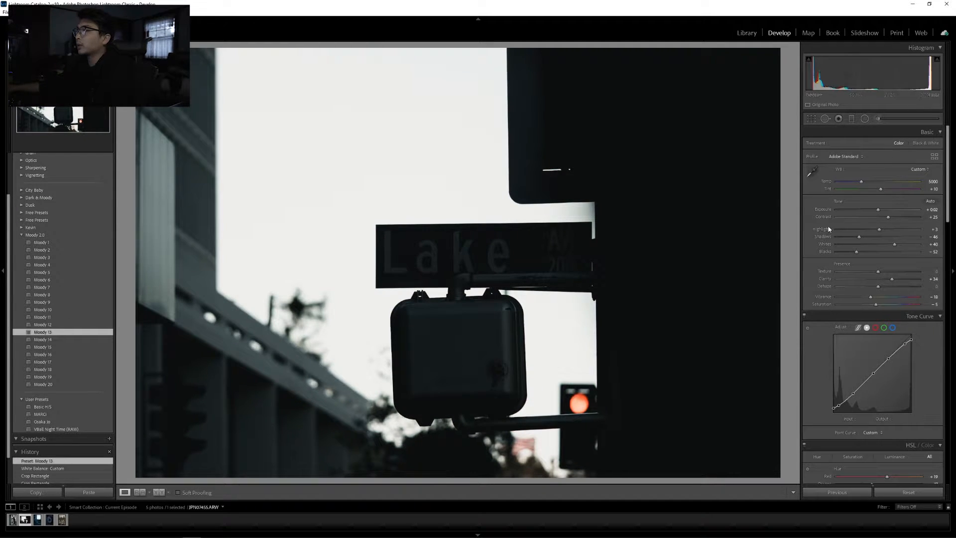
Step: Raise the photo's exposure to +1.97, clarity to +38 and texture to +10, checking the sign's detail up close
drag(878, 209, 894, 209)
click(465, 247)
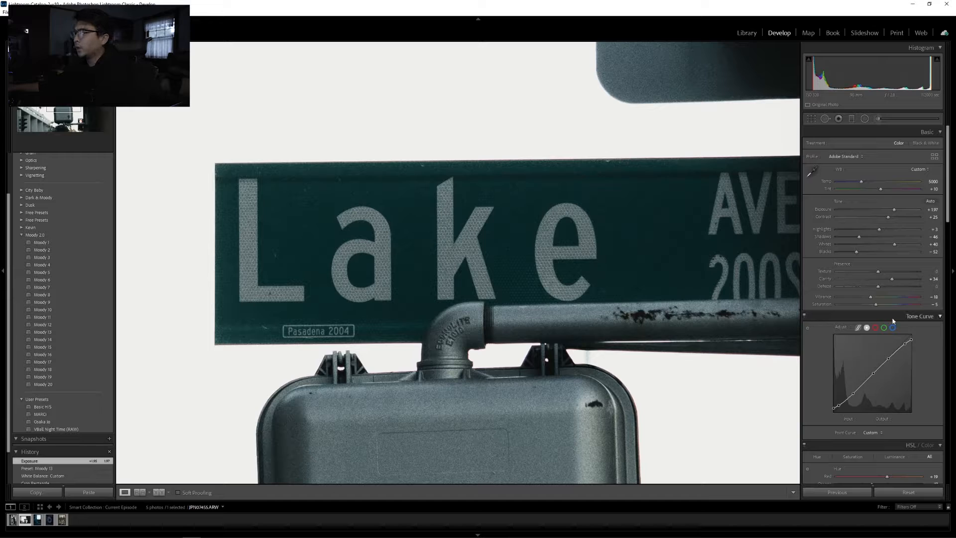
drag(894, 282, 893, 281)
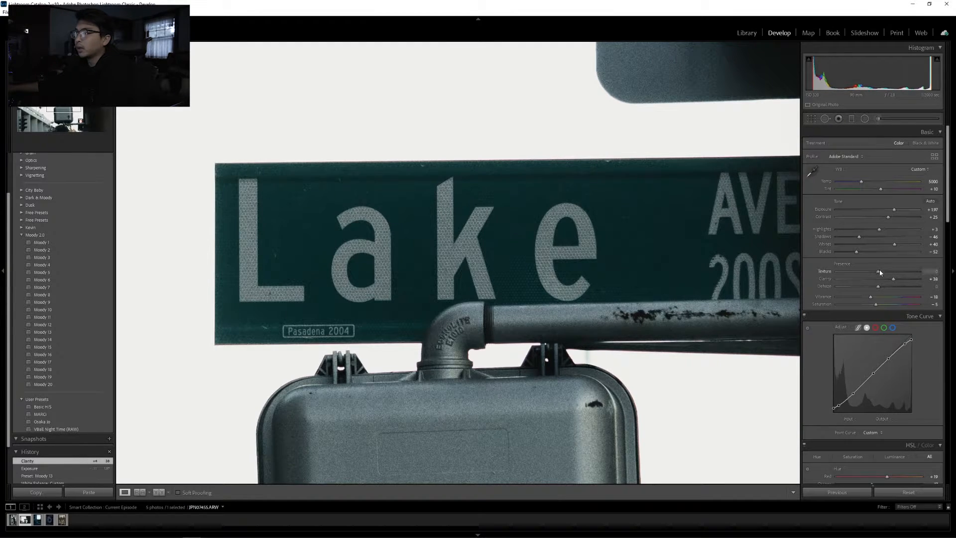
click(882, 269)
click(495, 259)
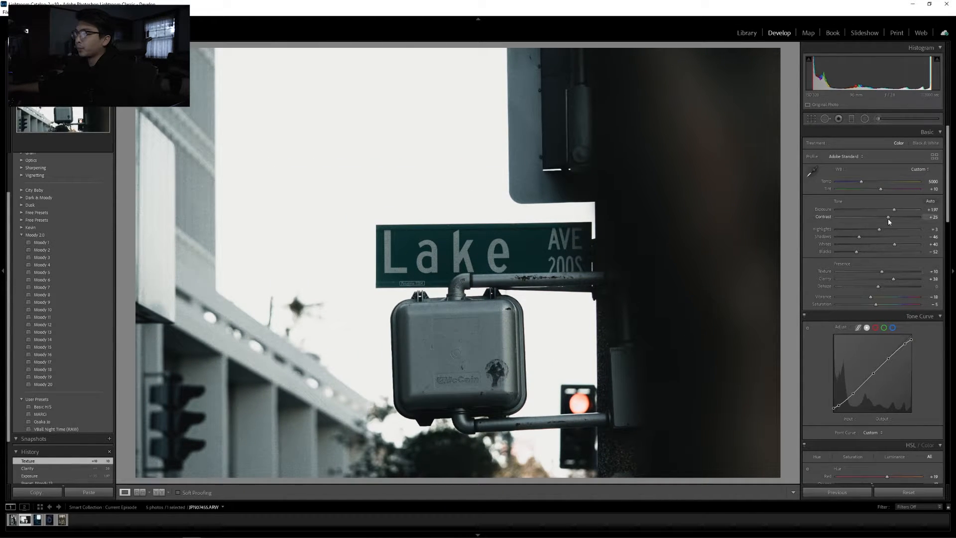
Step: Set exposure +2.24, contrast +49, highlights 0, shadows -42, whites +69, blacks -54, clarity +40, vibrance -11 and saturation -30
mouse_move(888, 218)
mouse_down()
mouse_move(898, 224)
mouse_move(897, 211)
mouse_up()
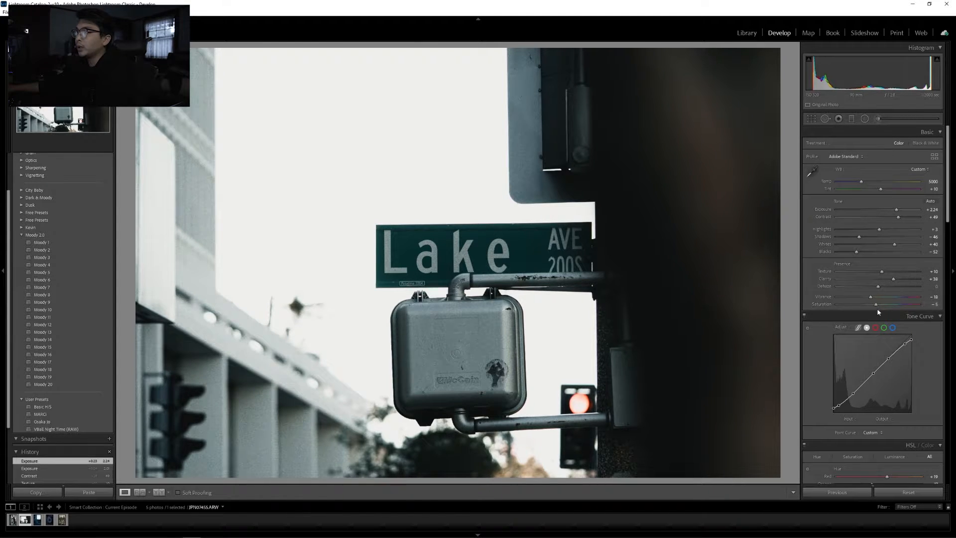
drag(871, 297, 873, 297)
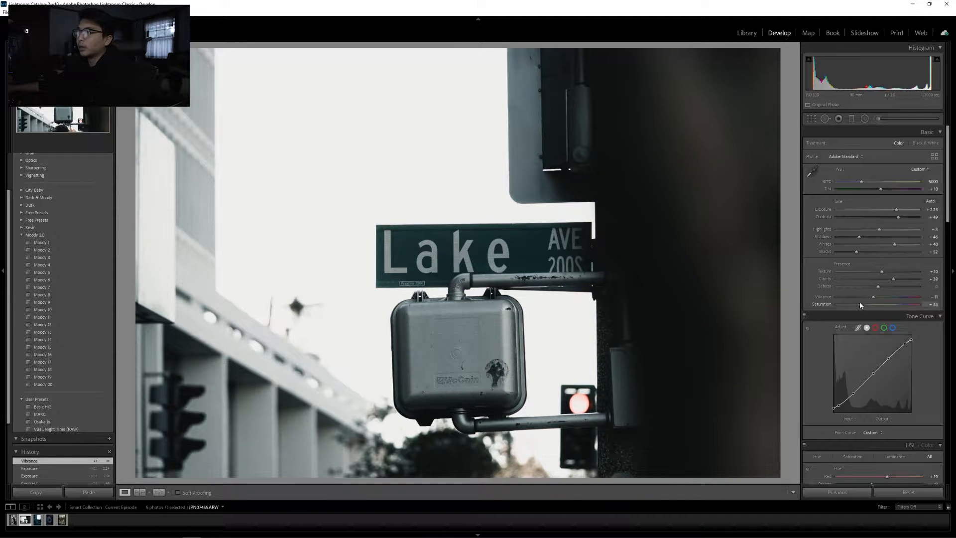
drag(868, 305, 894, 282)
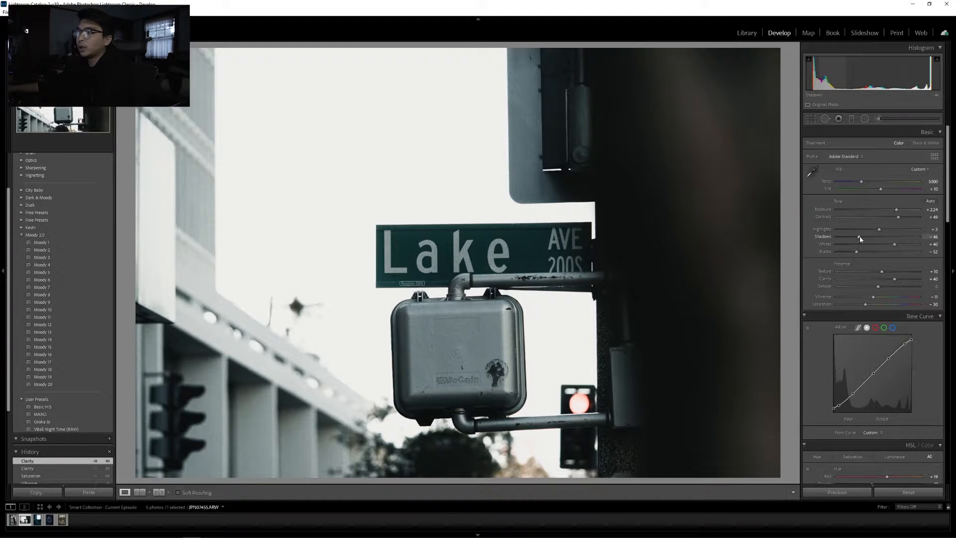
mouse_move(860, 239)
mouse_down()
mouse_move(907, 247)
mouse_move(877, 230)
mouse_move(856, 250)
mouse_up()
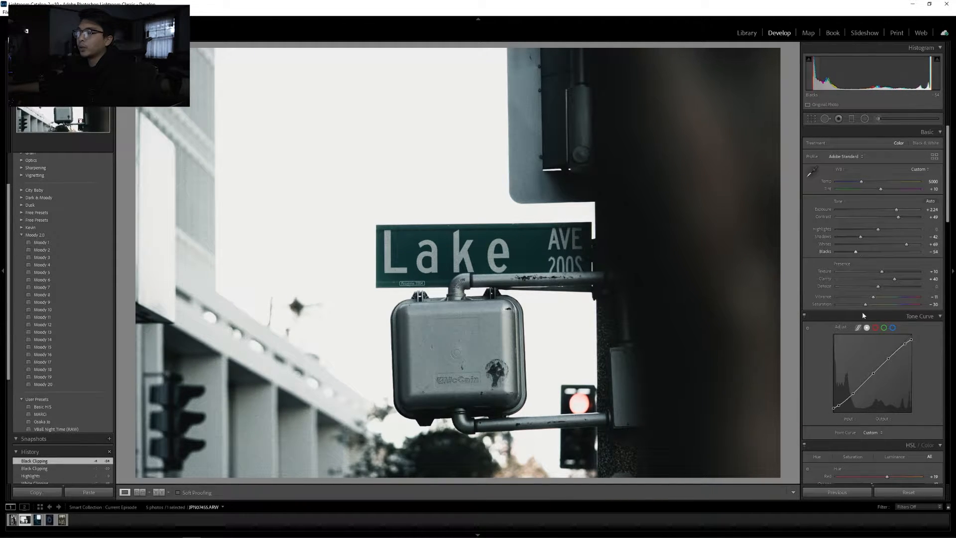
Step: Reshape the point curve into a gentle S by adjusting its shadow, midtone and highlight points, with the black point's output at 16
scroll(823, 331, down, 3)
drag(838, 318, 844, 316)
drag(874, 286, 902, 257)
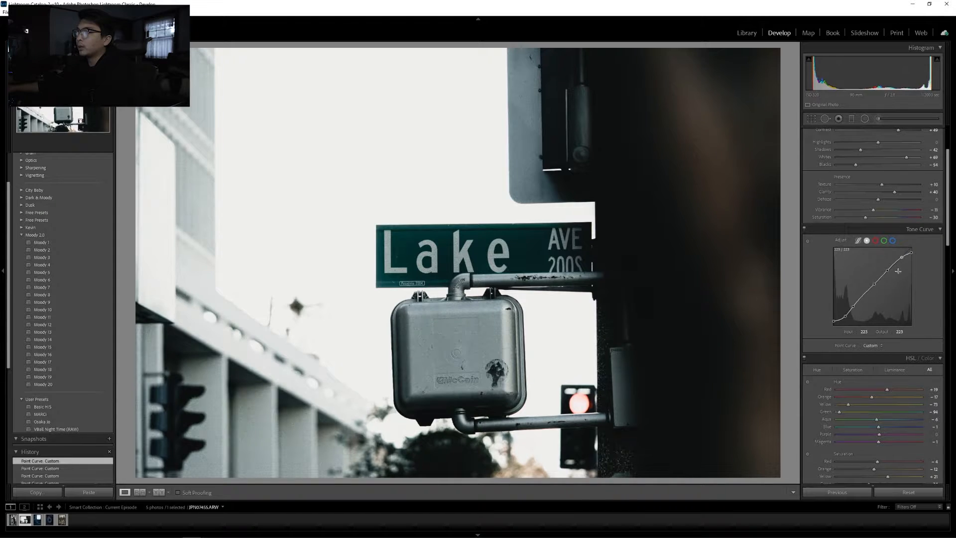
click(872, 285)
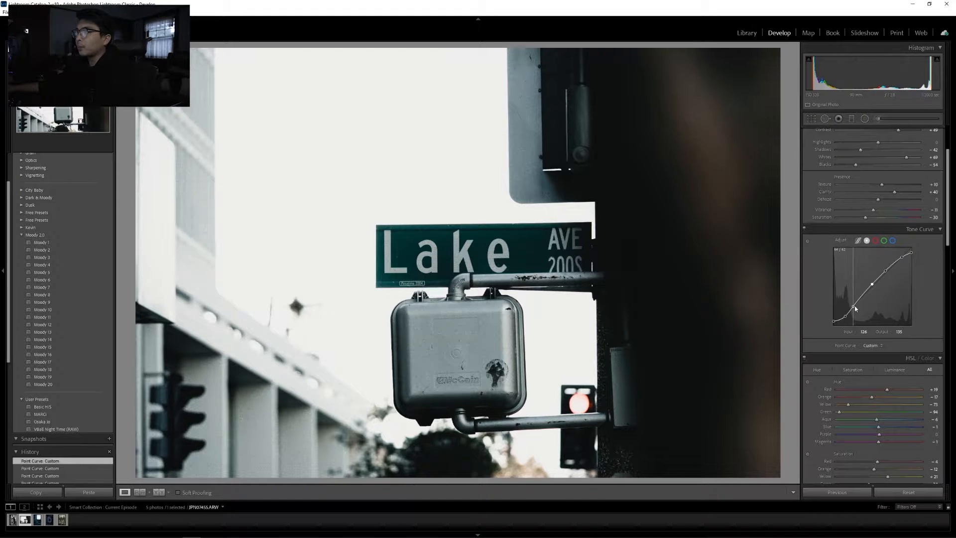
drag(854, 307, 828, 322)
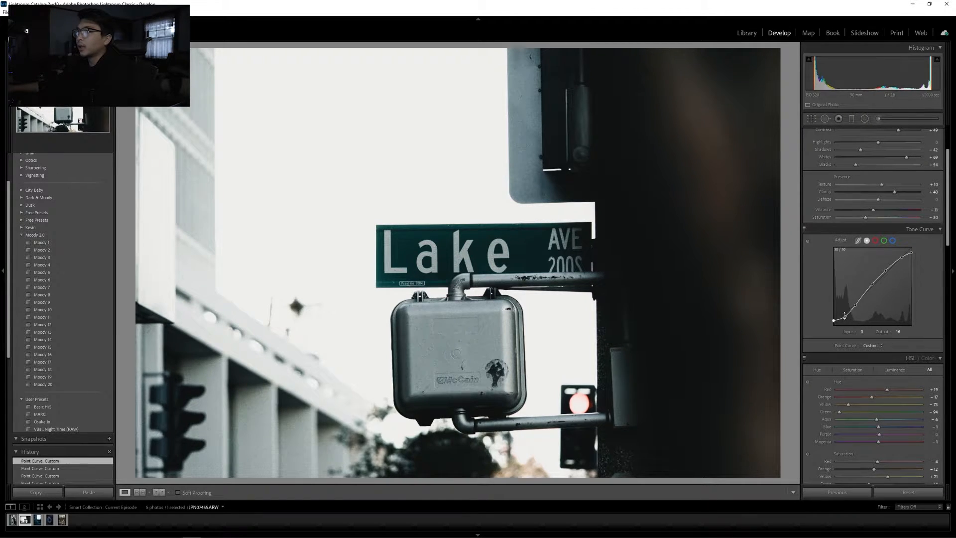
click(697, 124)
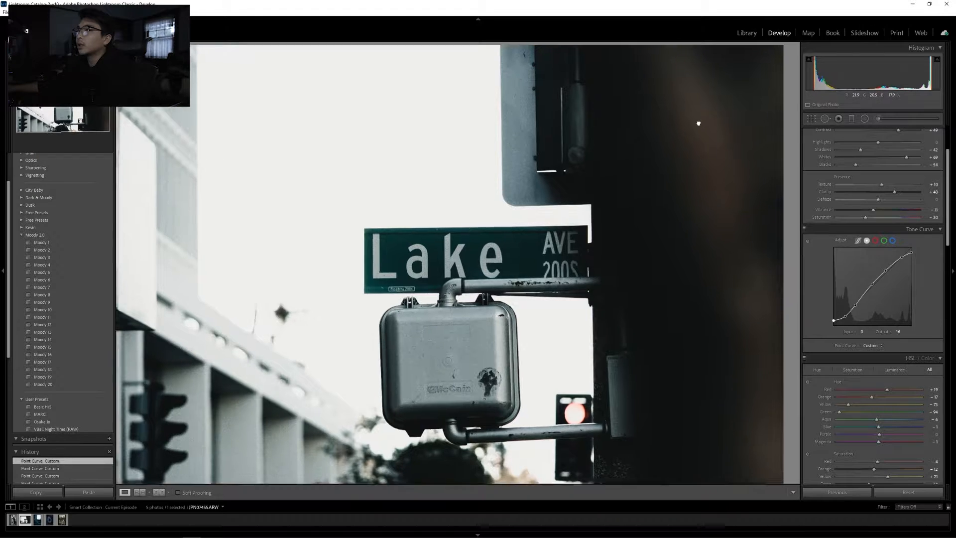
click(689, 154)
Step: Straighten the photo by drawing a level line along the top edge of the Lake Ave sign, and apply the crop
scroll(812, 283, down, 5)
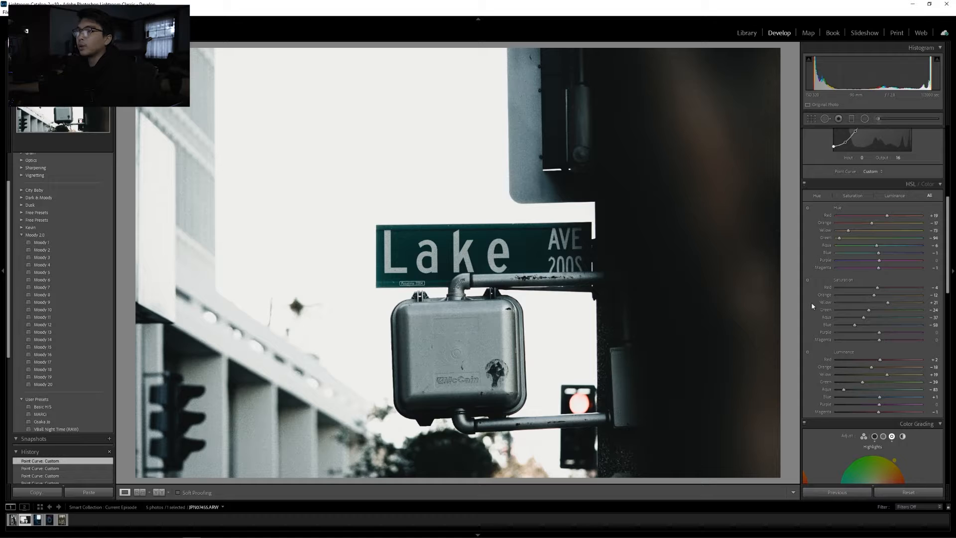
click(810, 119)
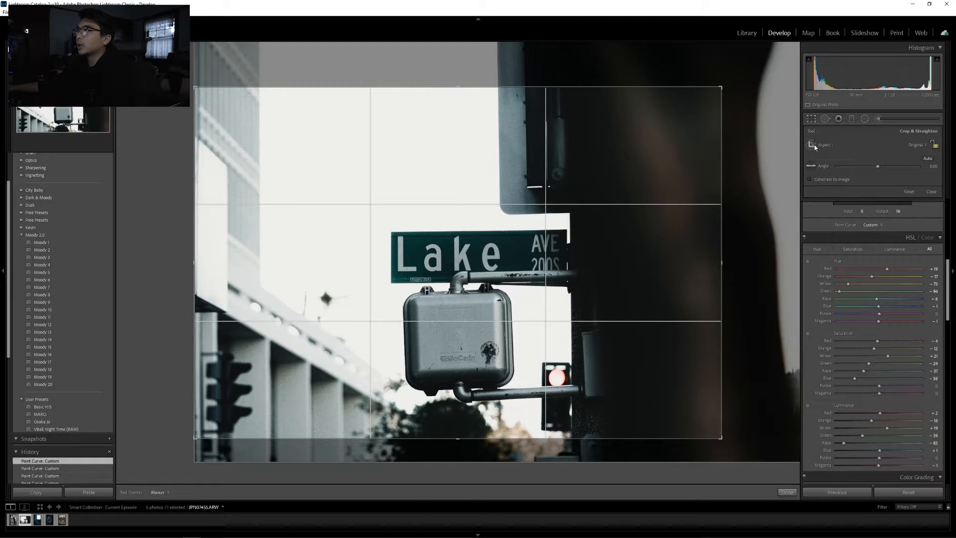
click(814, 171)
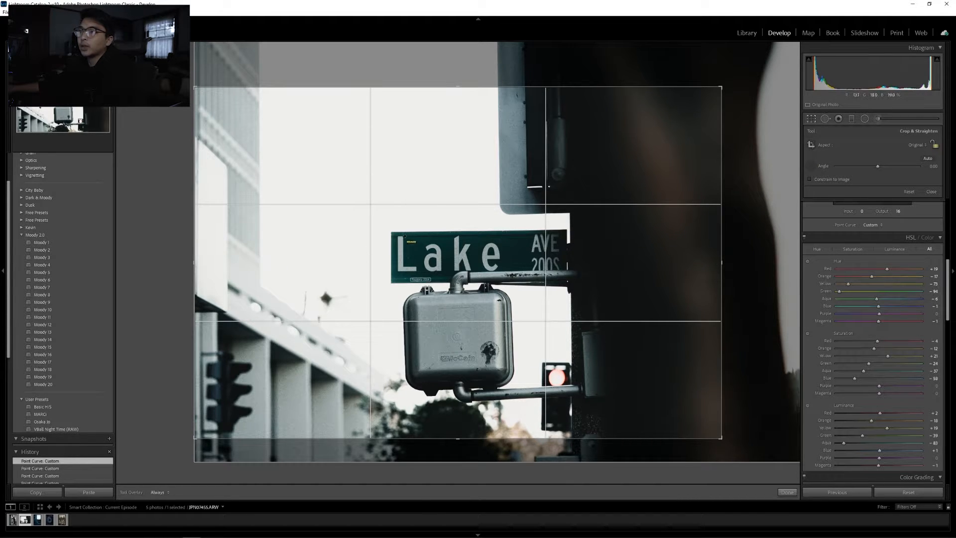
mouse_move(393, 232)
mouse_down()
mouse_move(583, 242)
mouse_move(591, 228)
mouse_up()
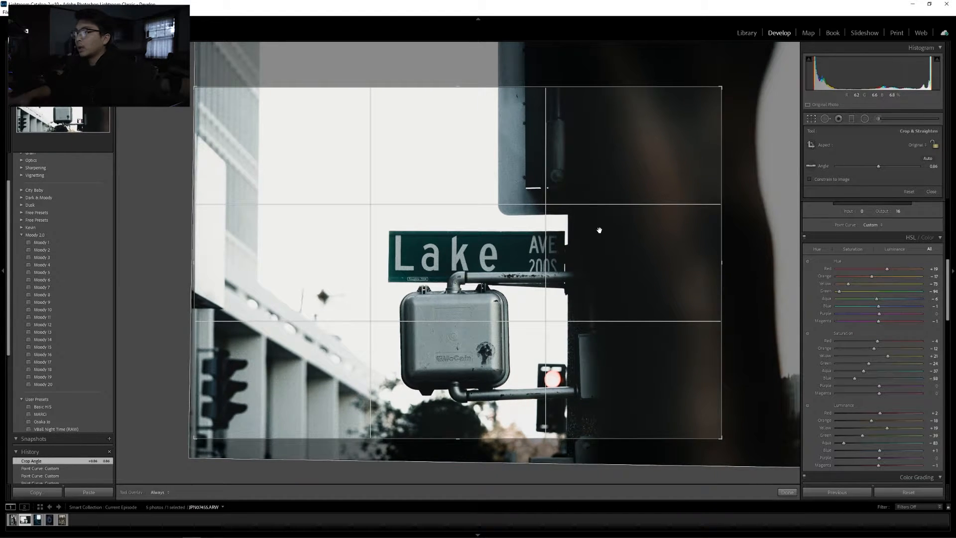
key(Return)
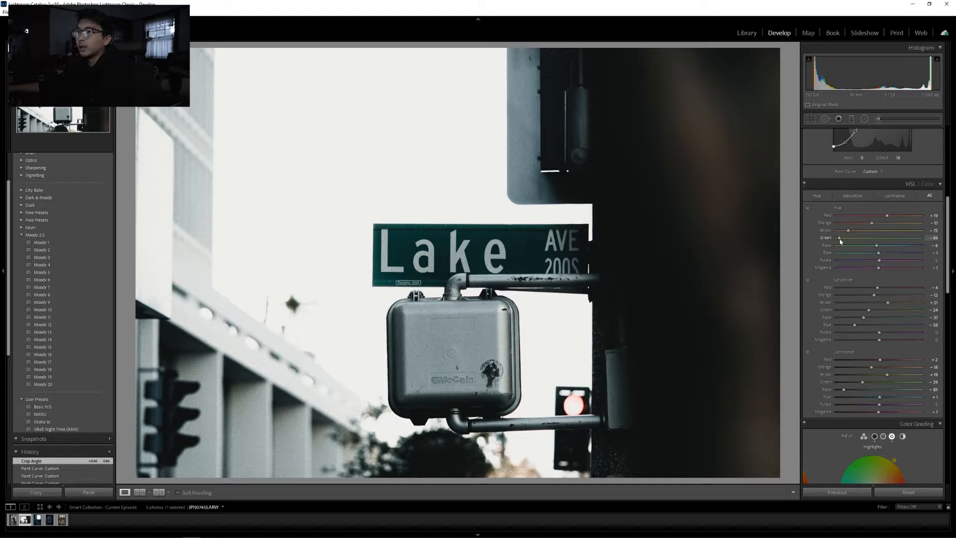
Step: Shift green hue to -100 and green luminance to -55, and brighten the sign with targeted luminance to aqua -69 and blue +16
drag(853, 239, 836, 239)
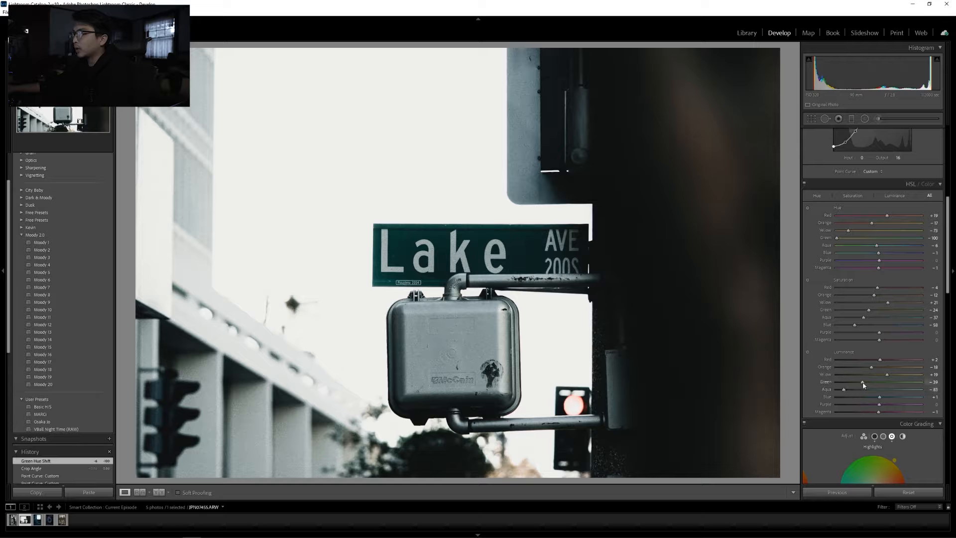
drag(881, 389, 855, 382)
click(808, 352)
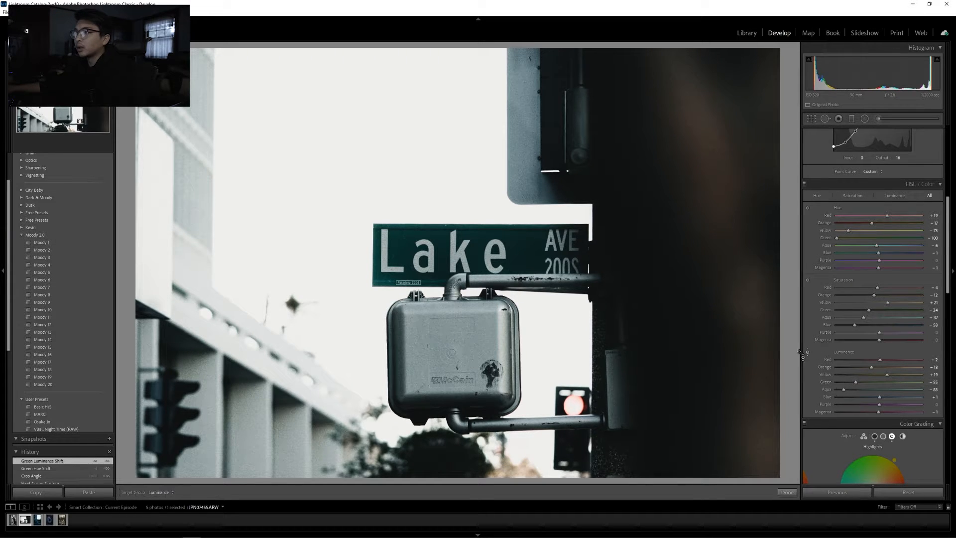
drag(528, 259, 531, 242)
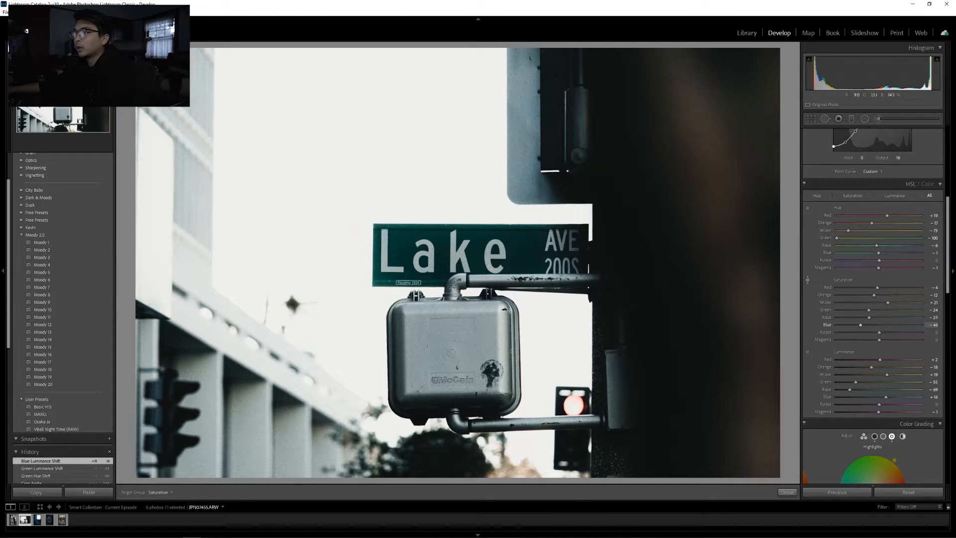
Step: Shift the sign's hue to aqua -21 and blue -17, and desaturate the building to aqua -28 and blue -57 with targeted adjustments
click(807, 208)
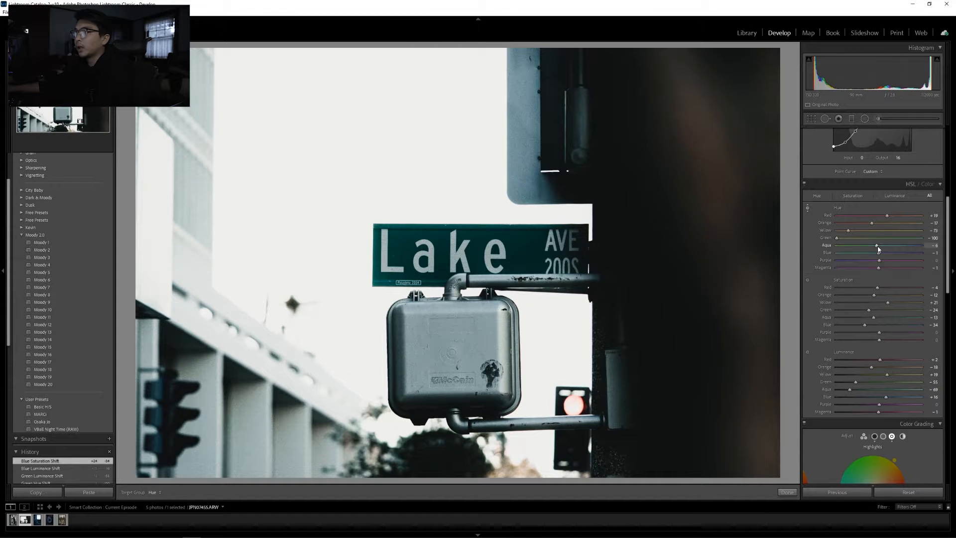
drag(529, 264, 529, 273)
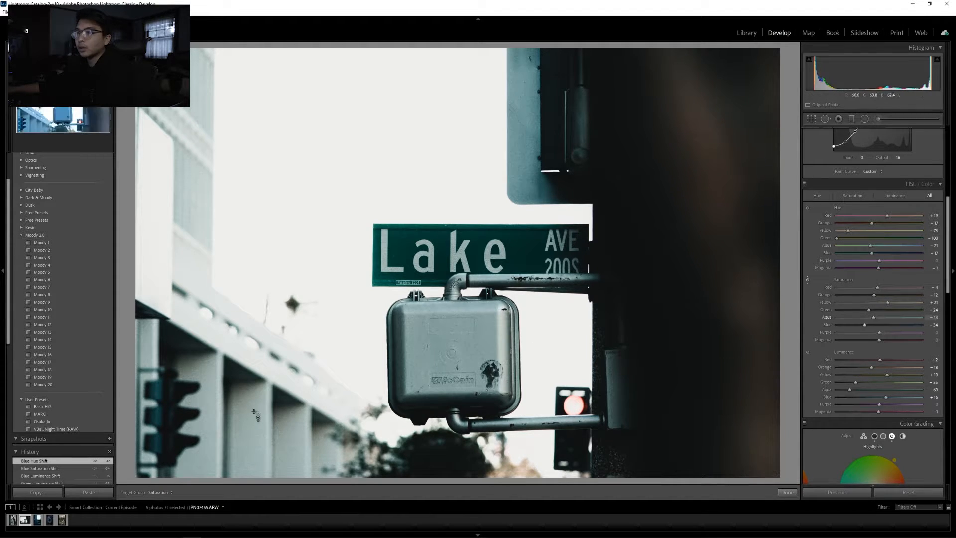
drag(254, 415, 255, 437)
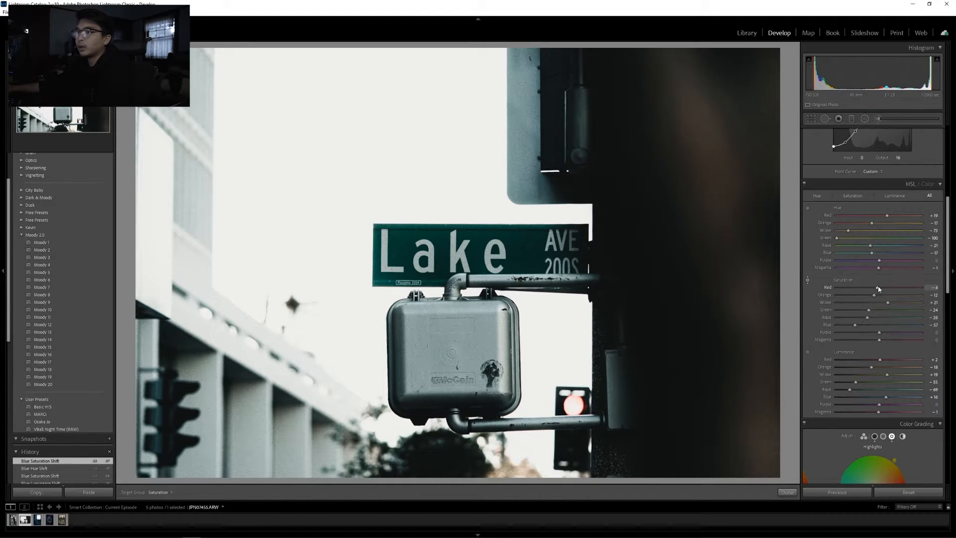
Step: Set the white balance tint to +3
scroll(816, 261, up, 5)
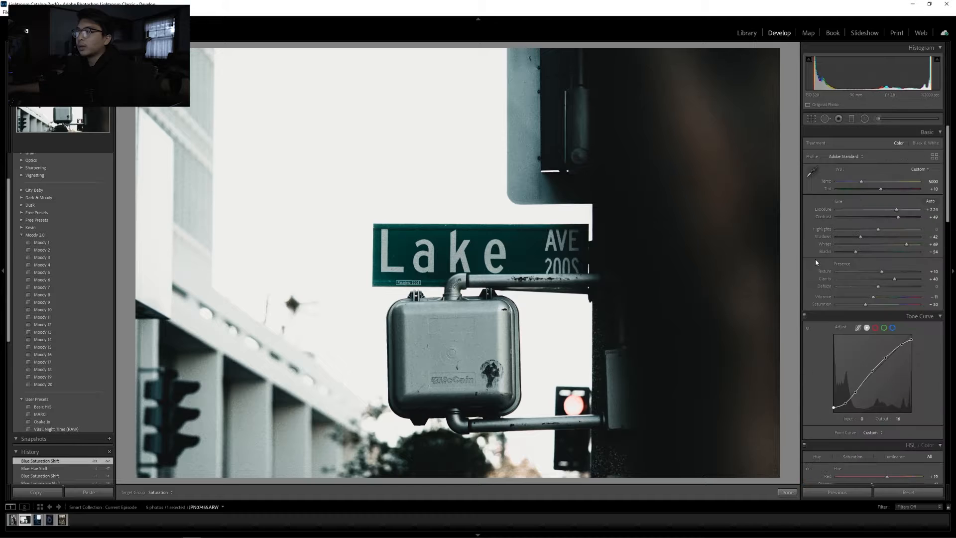
drag(880, 190, 879, 187)
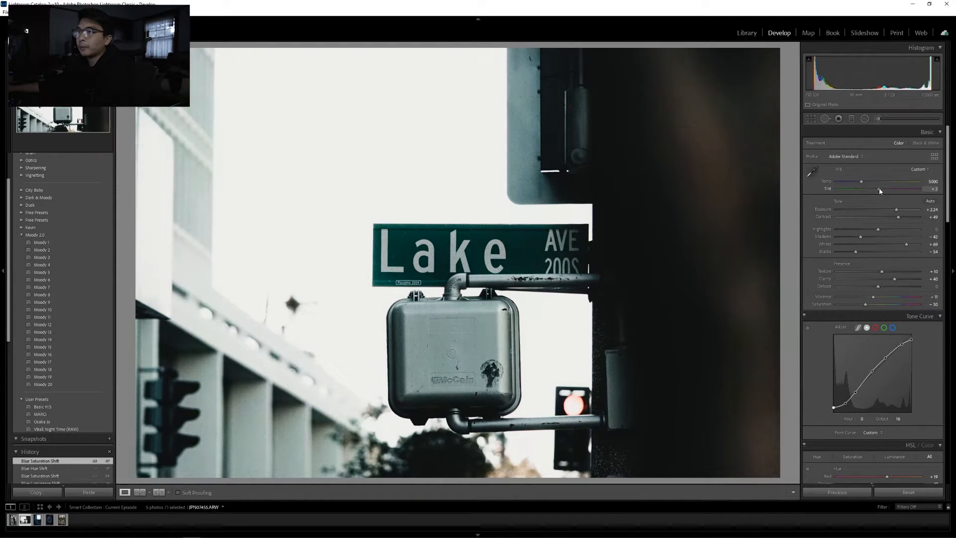
Step: Adjust the calibration to green primary saturation -29, blue primary saturation -56, red primary saturation +36 and red primary hue +17
scroll(808, 217, down, 15)
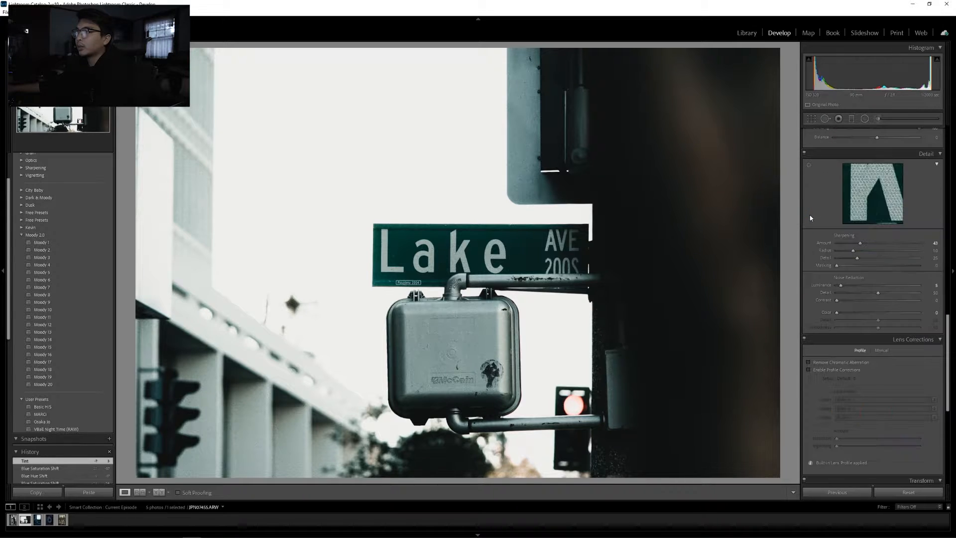
scroll(809, 217, up, 2)
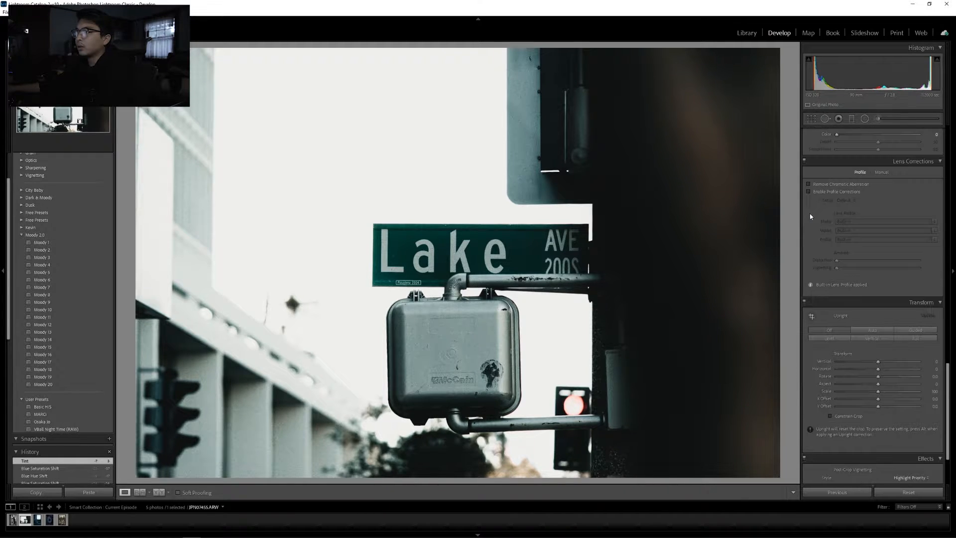
scroll(810, 216, down, 2)
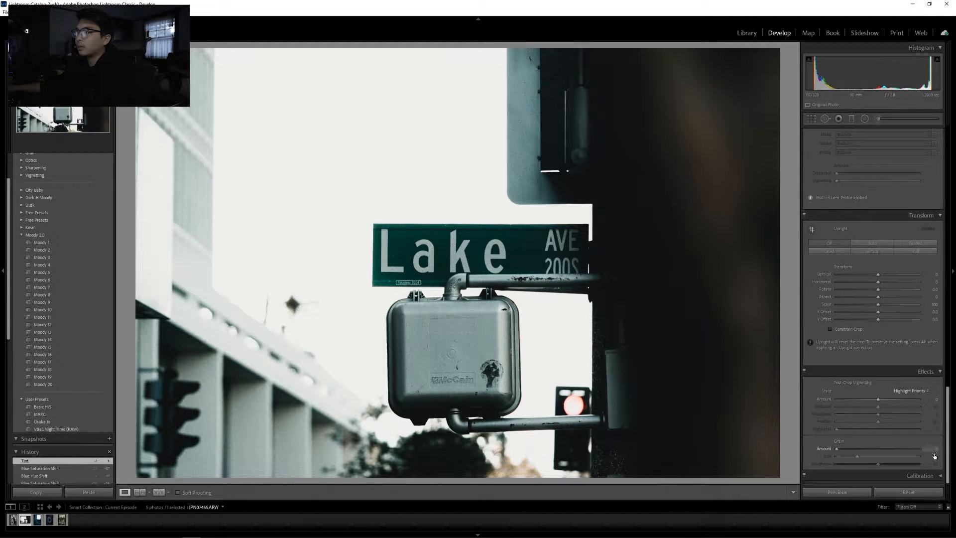
scroll(811, 325, down, 3)
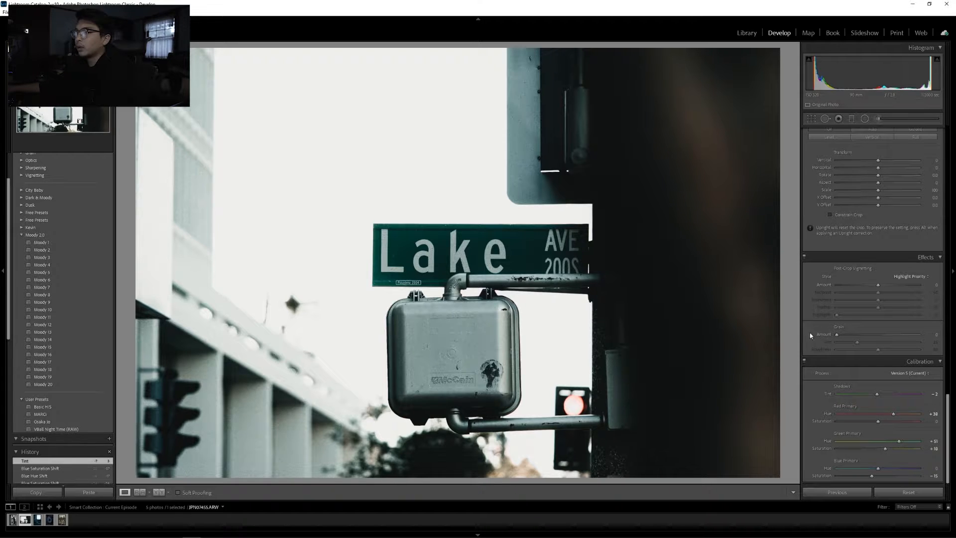
drag(890, 448, 866, 450)
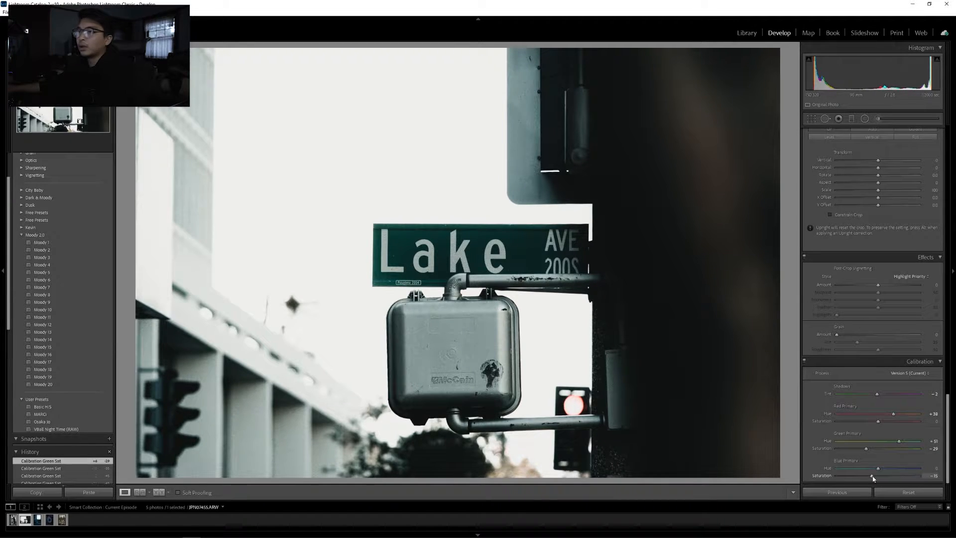
drag(853, 474, 855, 474)
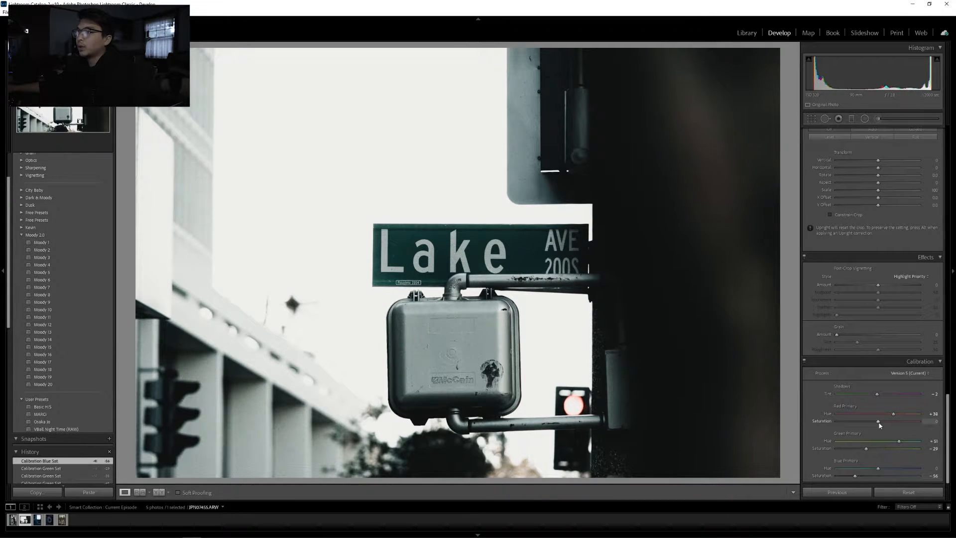
mouse_move(878, 420)
mouse_down()
mouse_move(894, 423)
mouse_move(885, 414)
mouse_up()
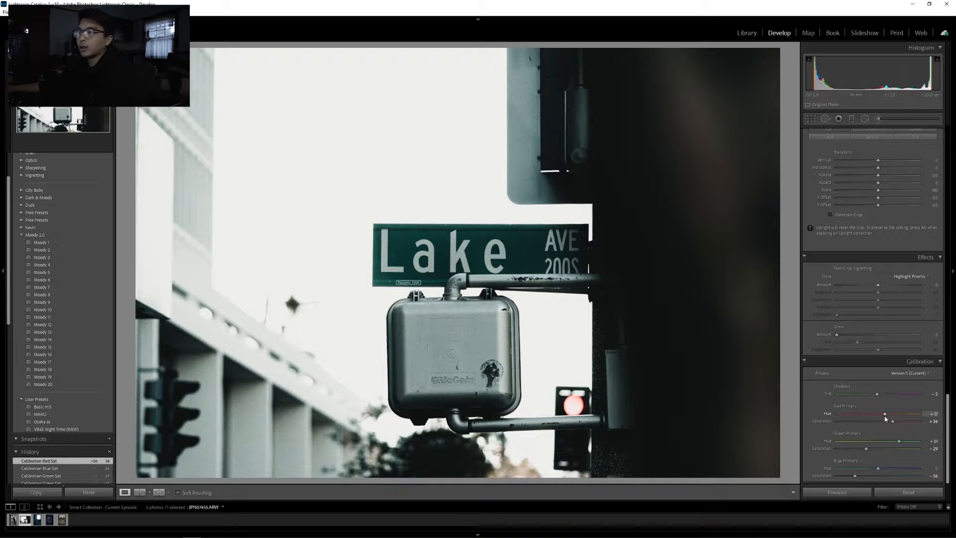
Step: Raise the photo's highlights to +18
scroll(813, 354, up, 15)
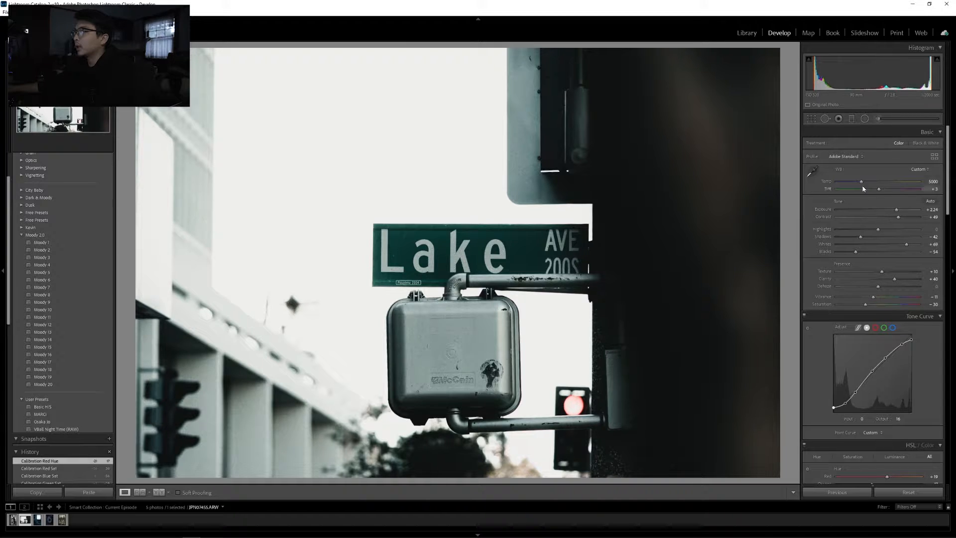
drag(878, 228, 885, 230)
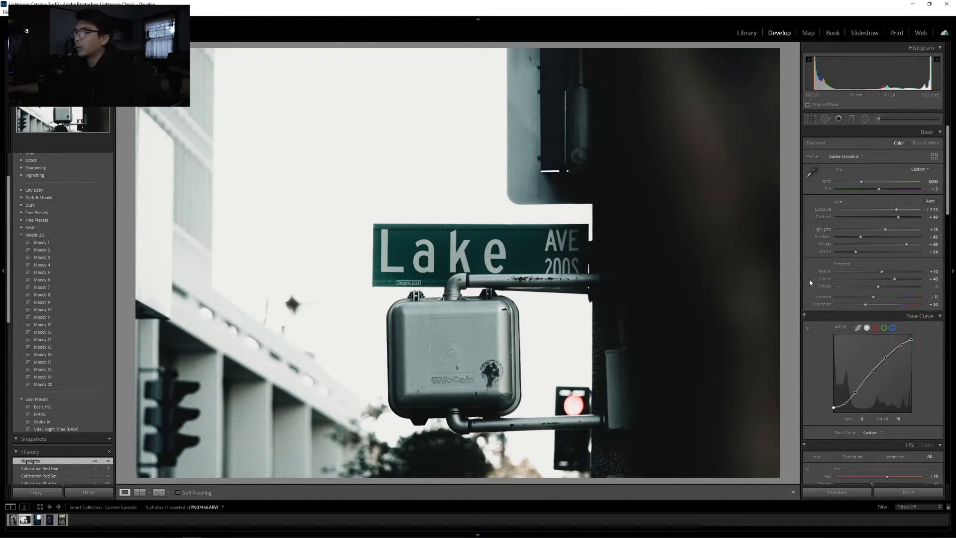
Step: Set luminance noise reduction to 19 and check the smoothing up close on the sign's lettering
scroll(811, 279, down, 15)
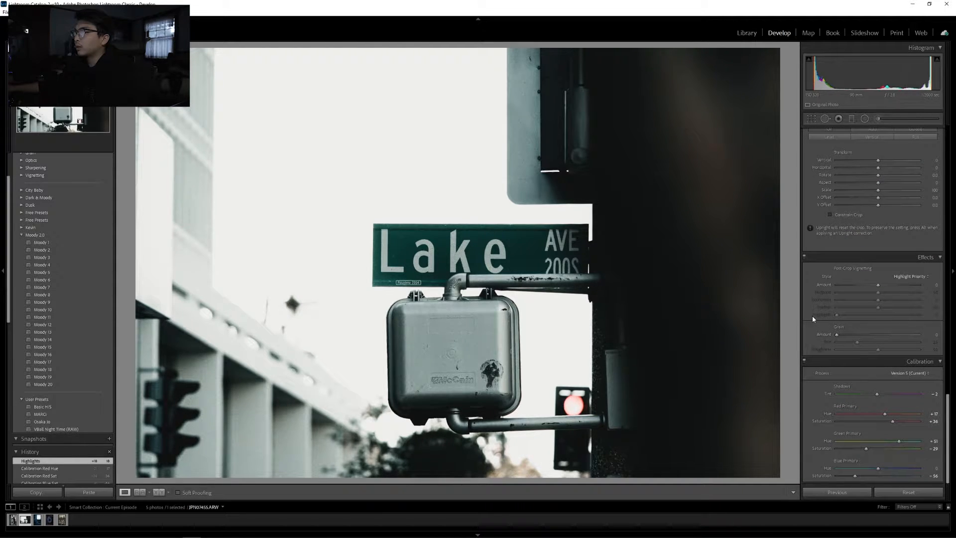
scroll(811, 316, up, 5)
scroll(811, 315, up, 4)
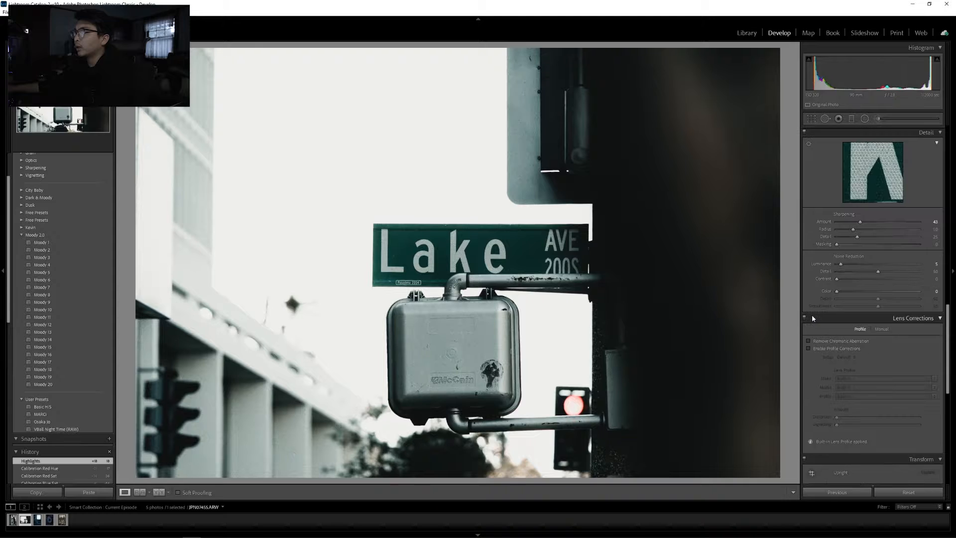
drag(842, 263, 872, 266)
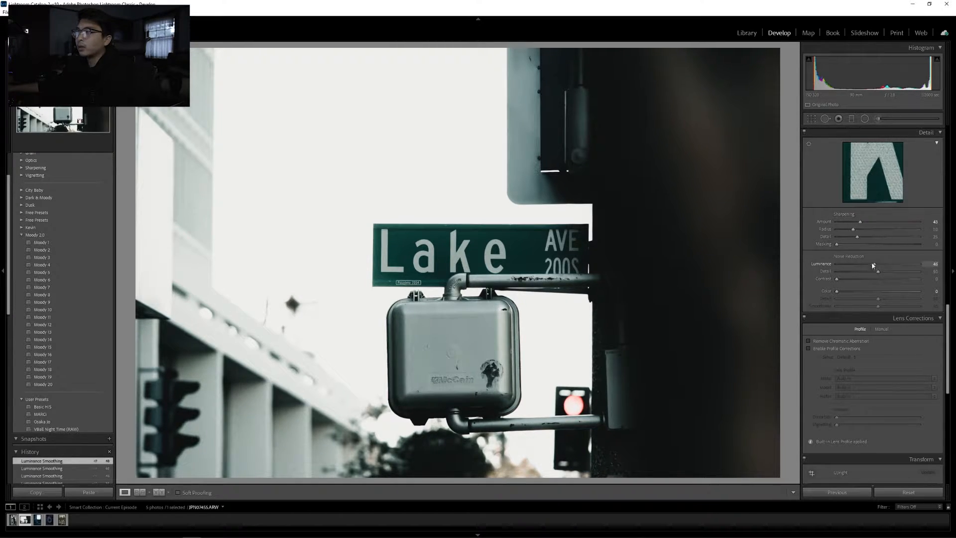
click(437, 241)
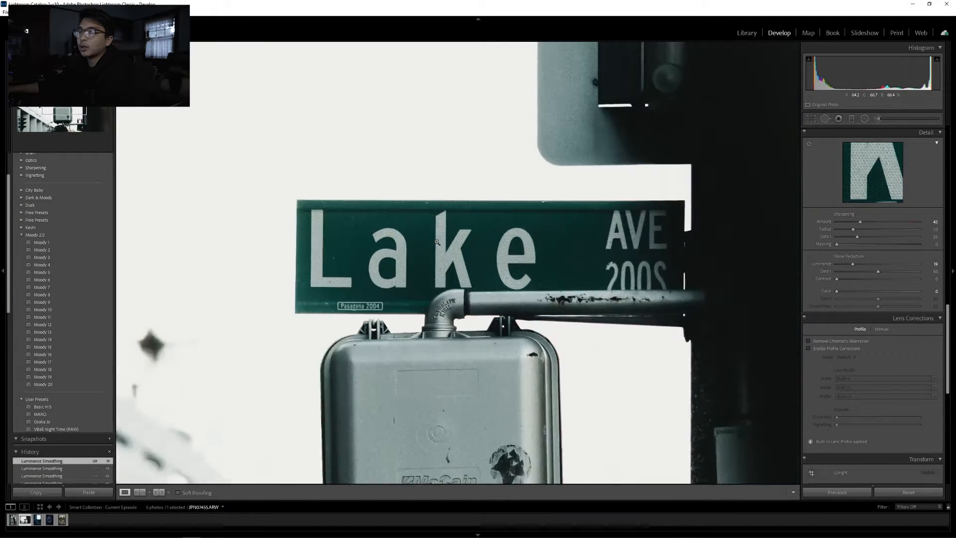
click(436, 241)
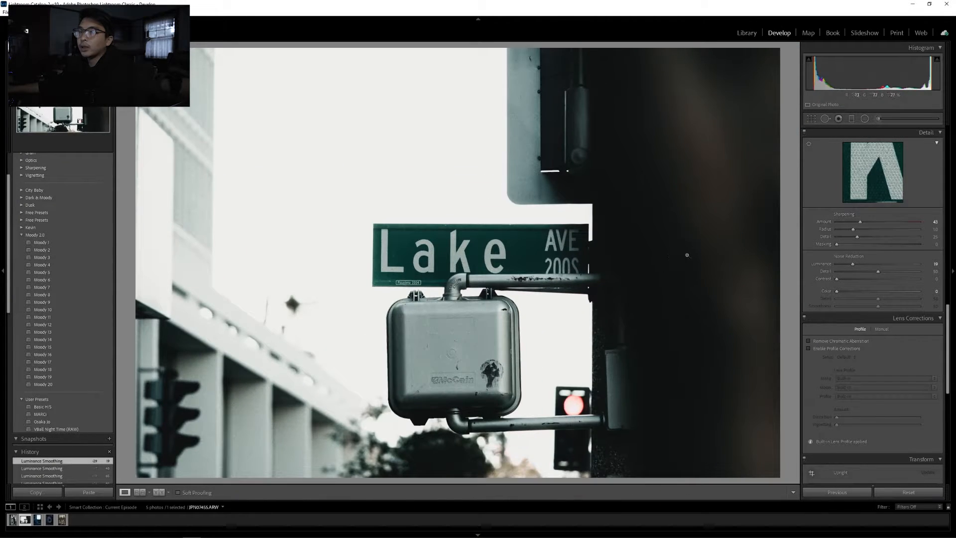
Step: Grade the shadows to hue 204 with saturation 7, undoing the stray shadow hue change
scroll(817, 211, up, 10)
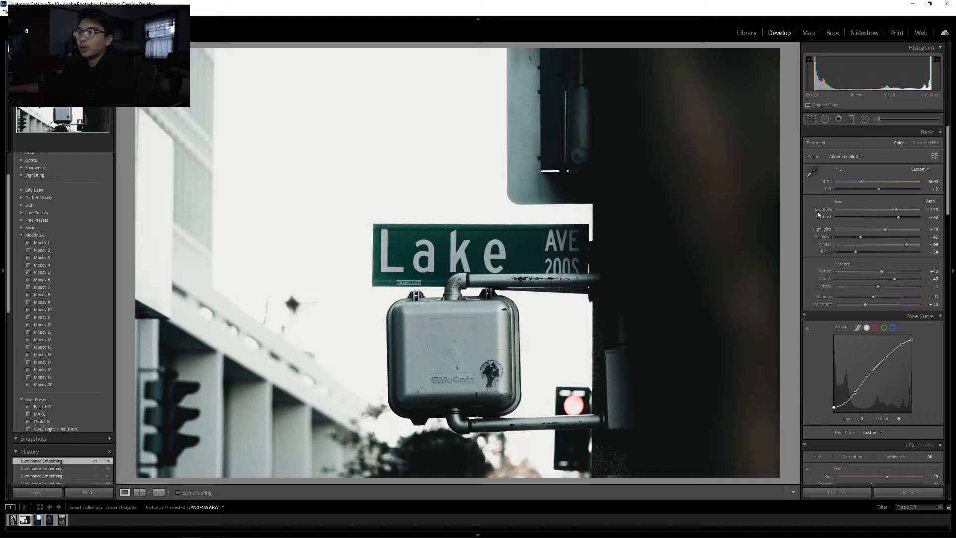
scroll(813, 210, down, 10)
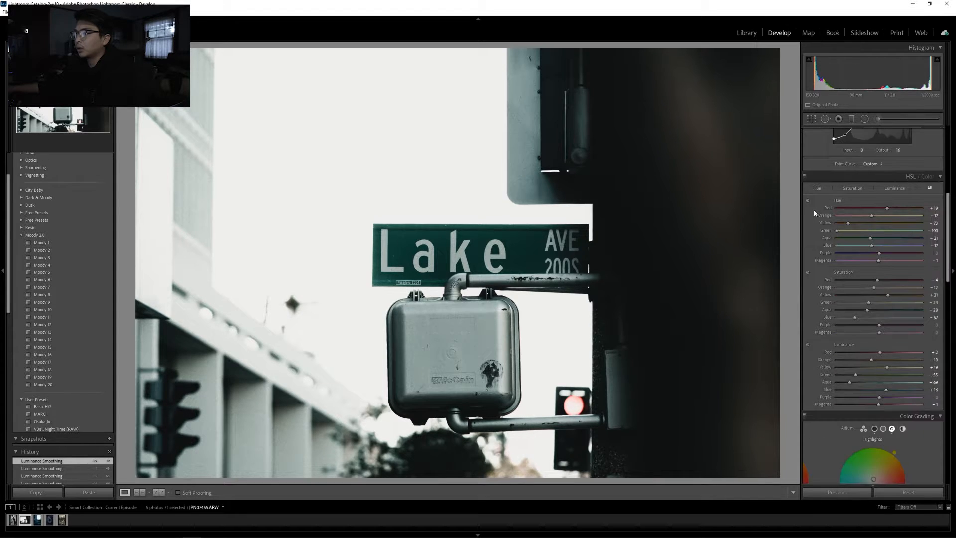
click(874, 161)
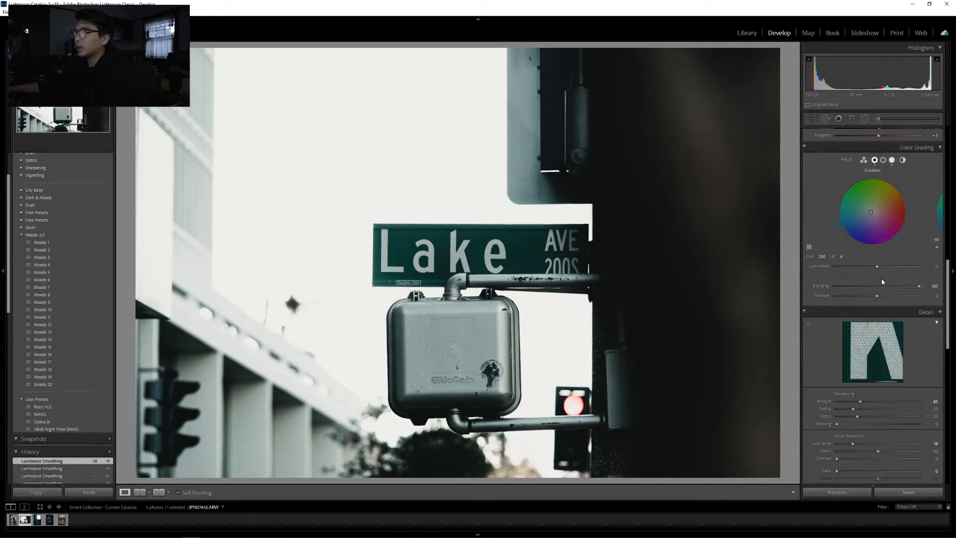
drag(839, 226, 841, 225)
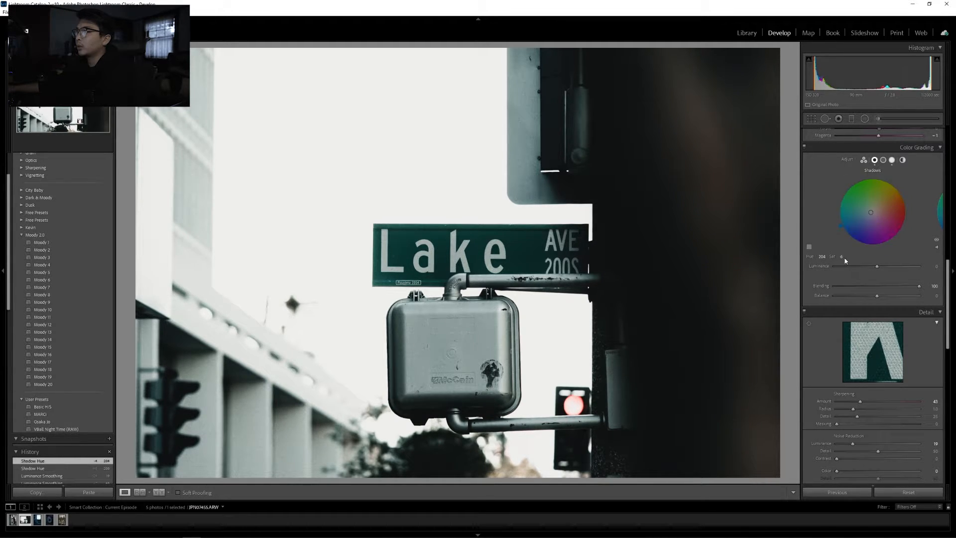
drag(841, 257, 899, 189)
key(ctrl+z)
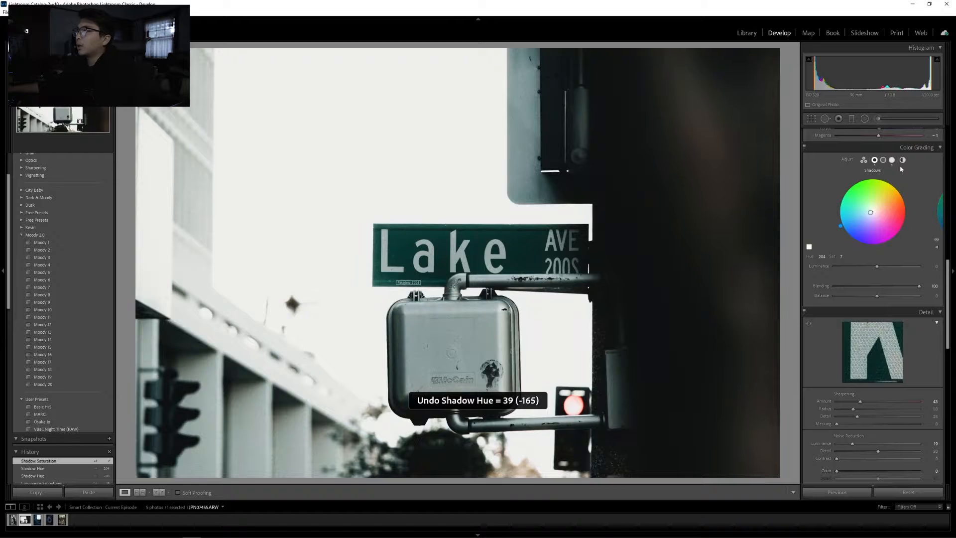
Step: Grade the highlights to a warm tone with hue 42 and saturation 15
click(891, 160)
drag(894, 184, 897, 186)
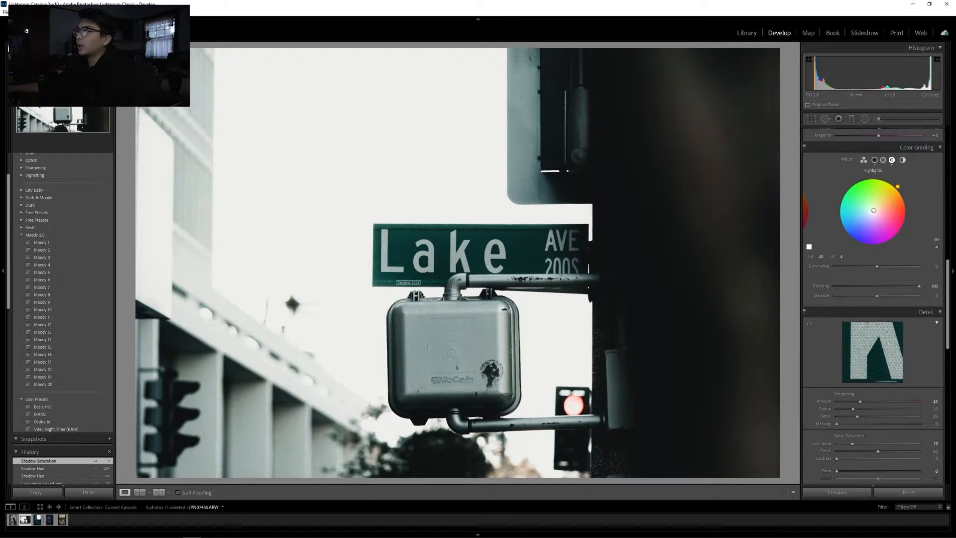
drag(844, 259, 849, 258)
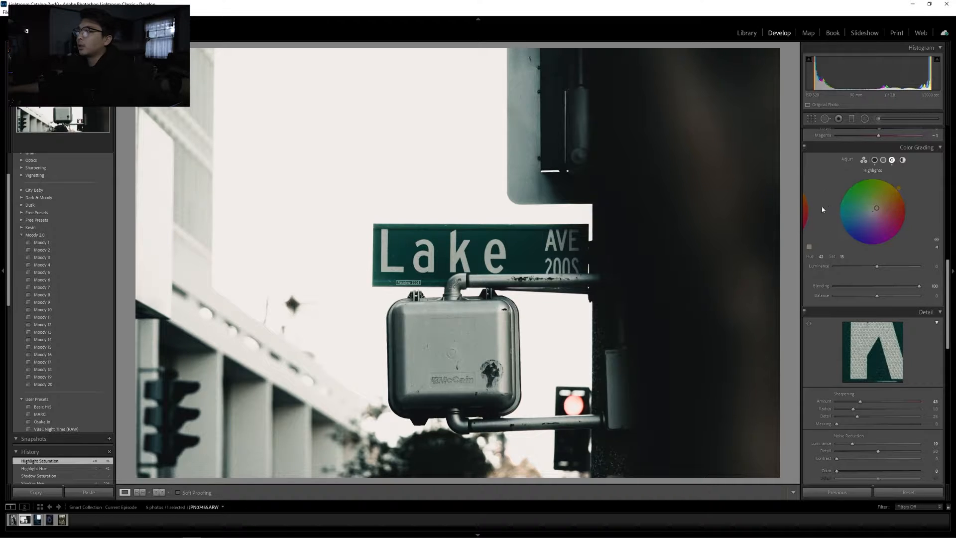
Step: Lower the photo's overall saturation to -34
scroll(821, 194, up, 6)
drag(864, 304, 863, 305)
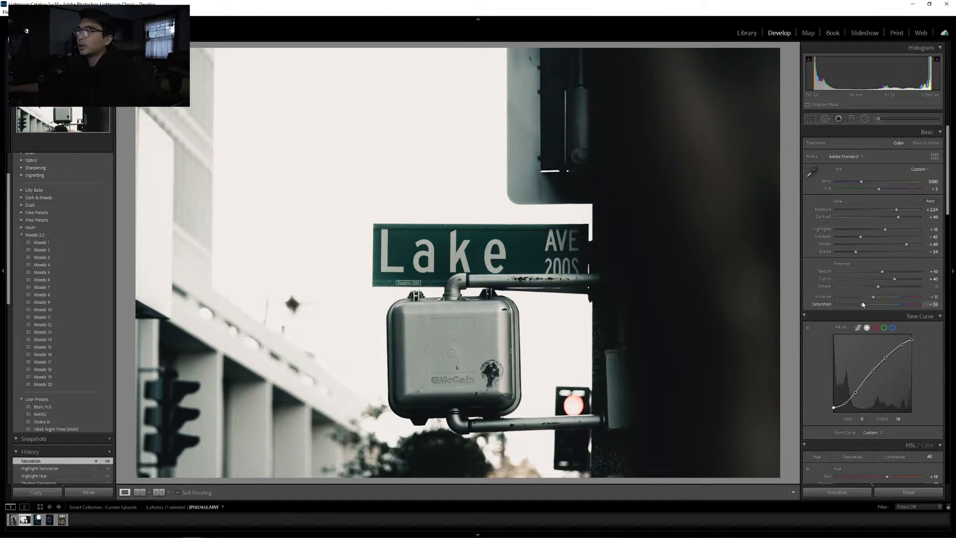
Step: Add a wide elliptical radial filter centred on the Lake Ave sign with the Burn (Darken) effect, and turn off its mask inversion
click(864, 119)
drag(493, 253, 779, 359)
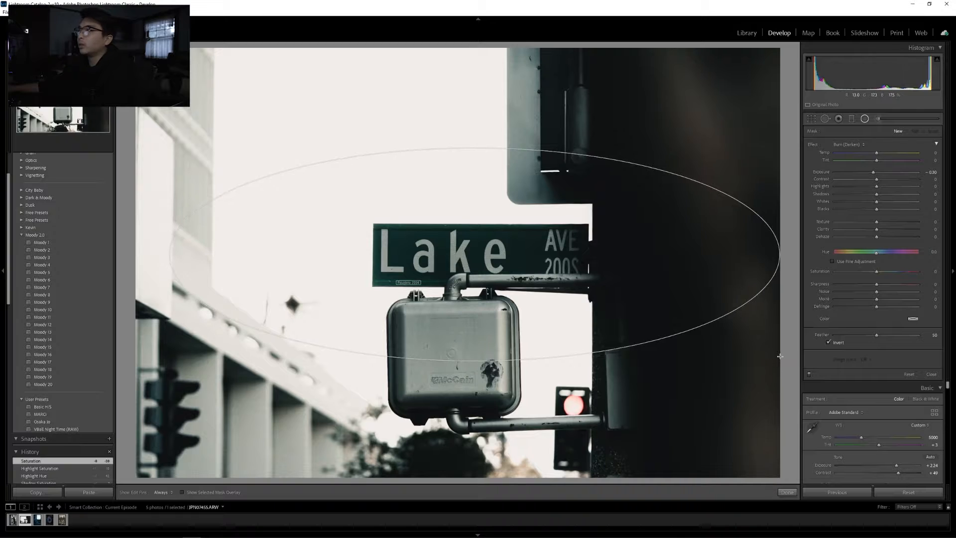
click(828, 342)
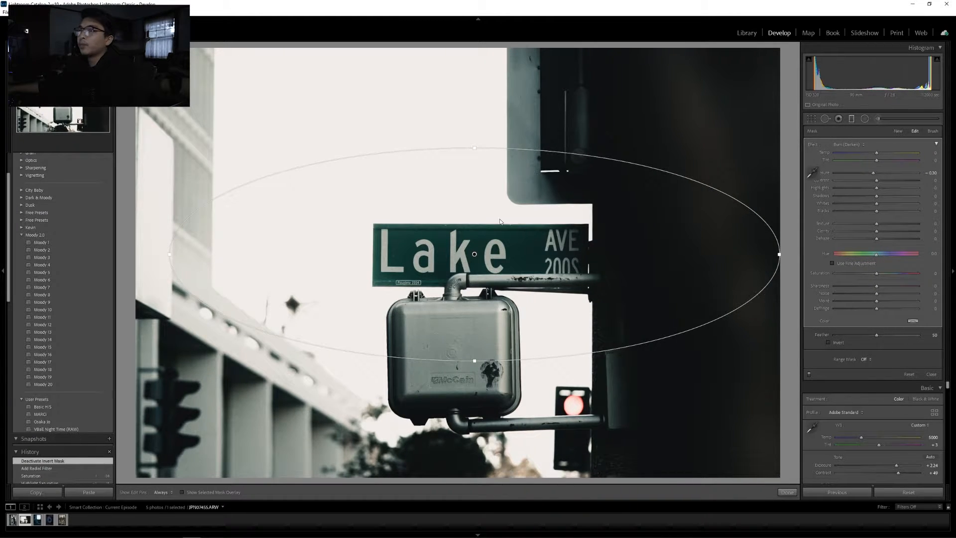
Step: Add a Burn (Darken) graduated filter rising from the photo's bottom edge to above the sign, and erase its effect over the sign with a brush
key(m)
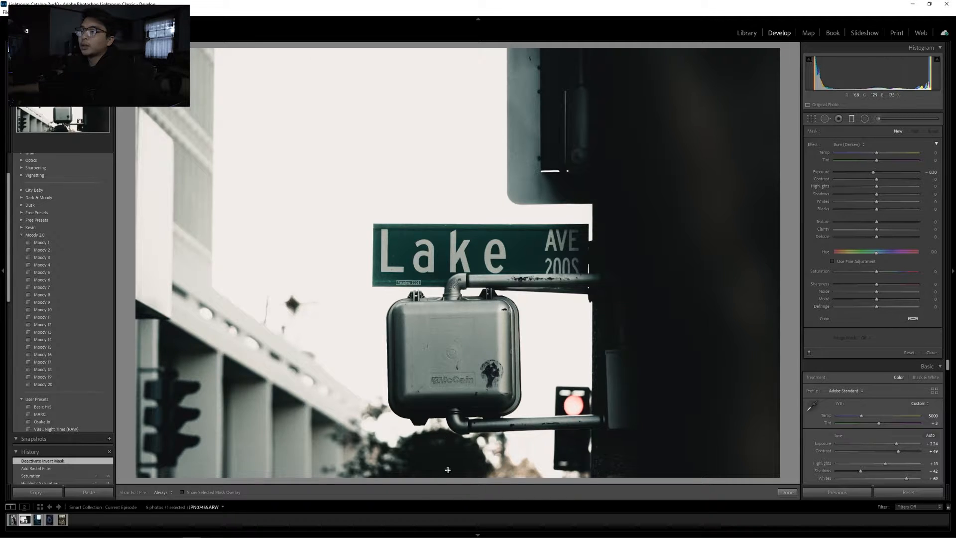
drag(450, 468, 445, 159)
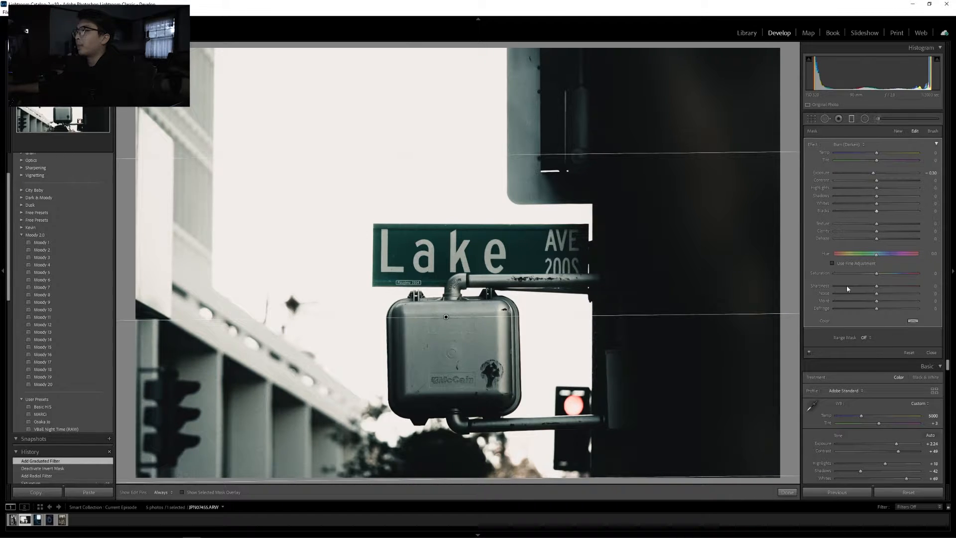
click(933, 132)
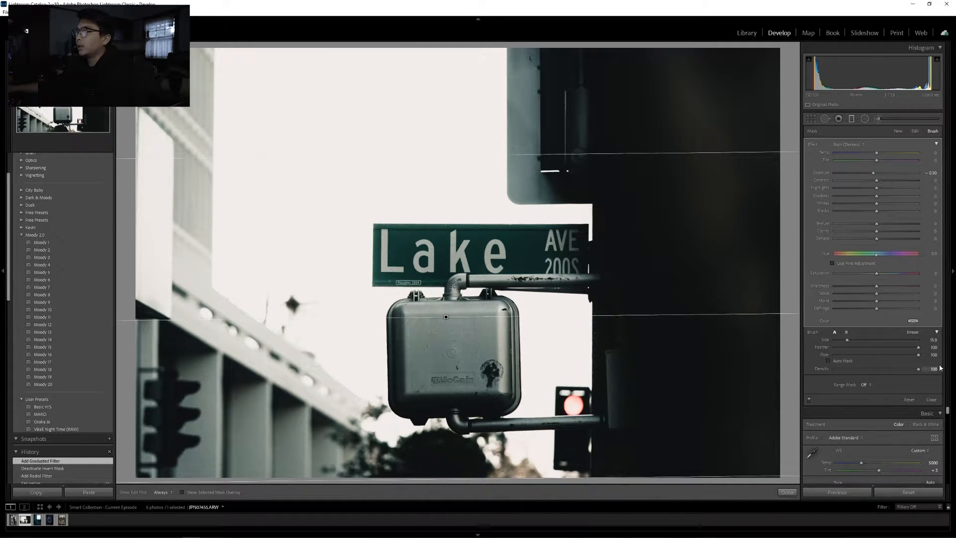
click(912, 332)
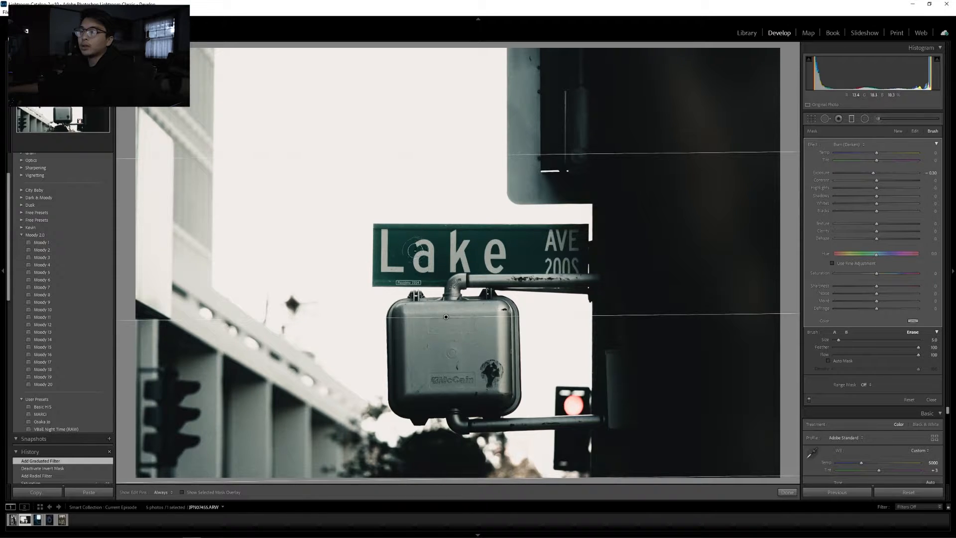
key(h)
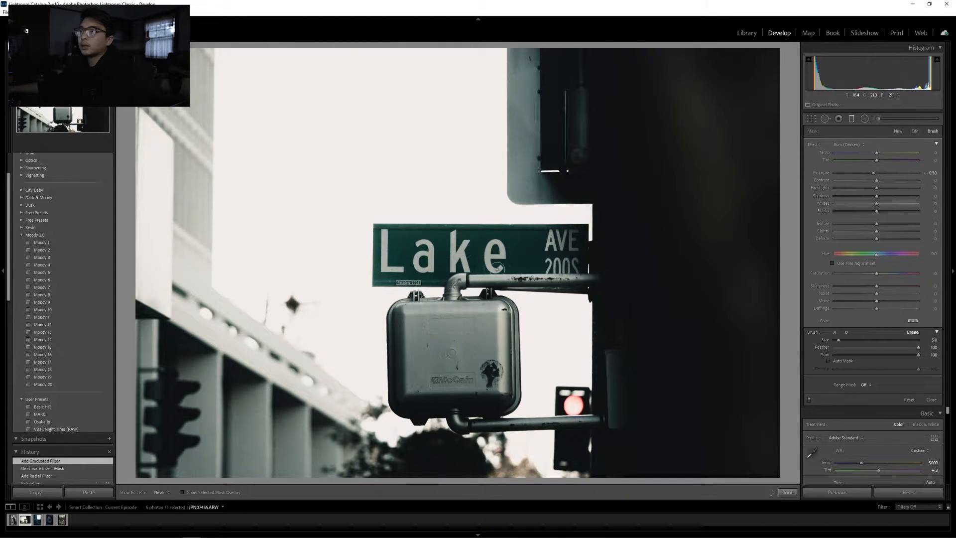
mouse_move(447, 270)
mouse_down()
mouse_move(396, 268)
mouse_move(420, 247)
mouse_move(555, 259)
mouse_up()
Step: Set the graduated filter's exposure to -0.70, checking its coverage with the mask overlay and stronger darkening
drag(872, 172, 861, 174)
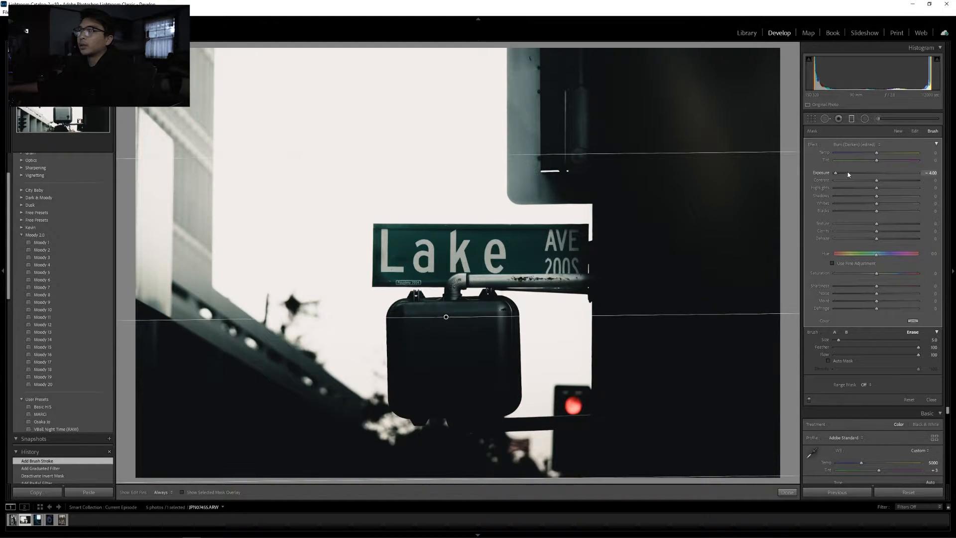
drag(849, 174, 869, 175)
key(o)
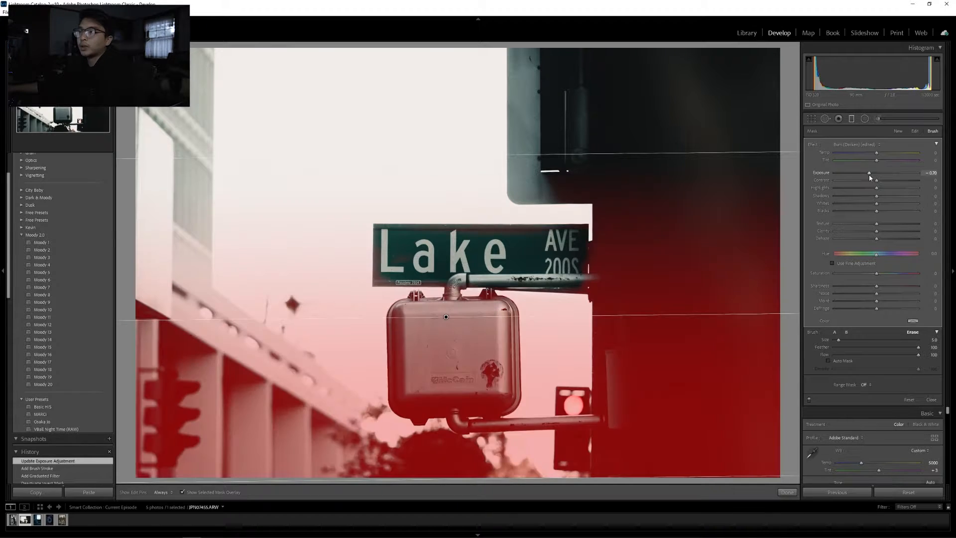
click(843, 175)
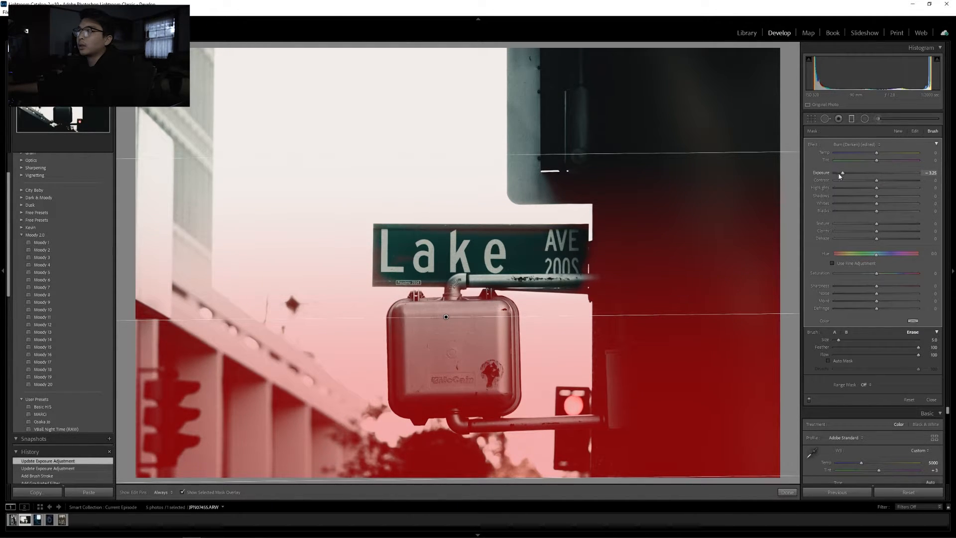
key(o)
click(868, 175)
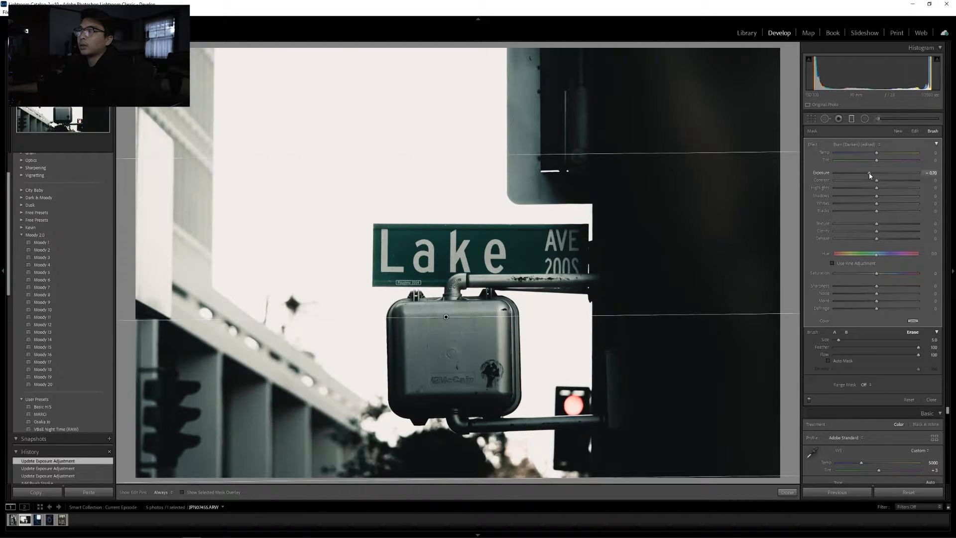
Step: Set the bottom graduated filter's exposure to -0.80 and close the filter
drag(869, 175, 867, 173)
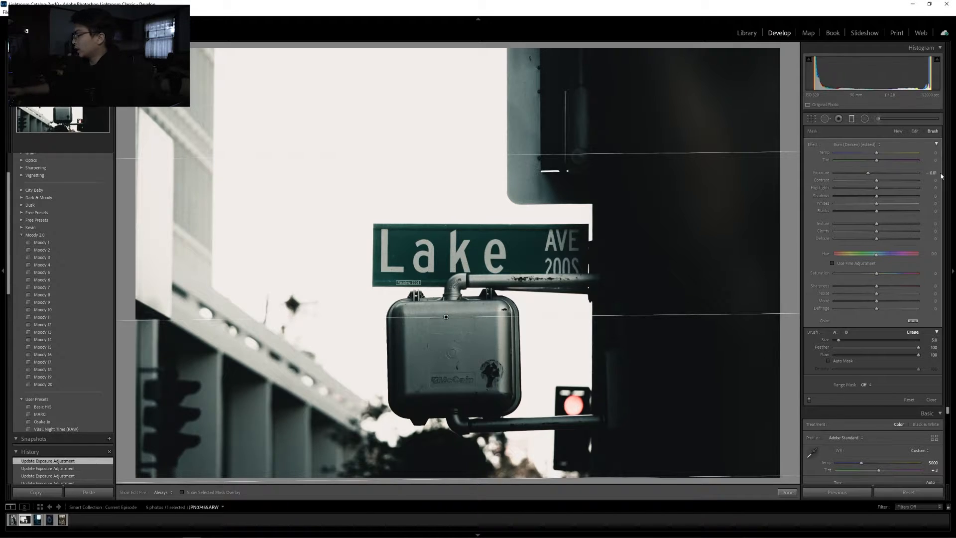
key(minus)
key(period)
key(8)
key(Return)
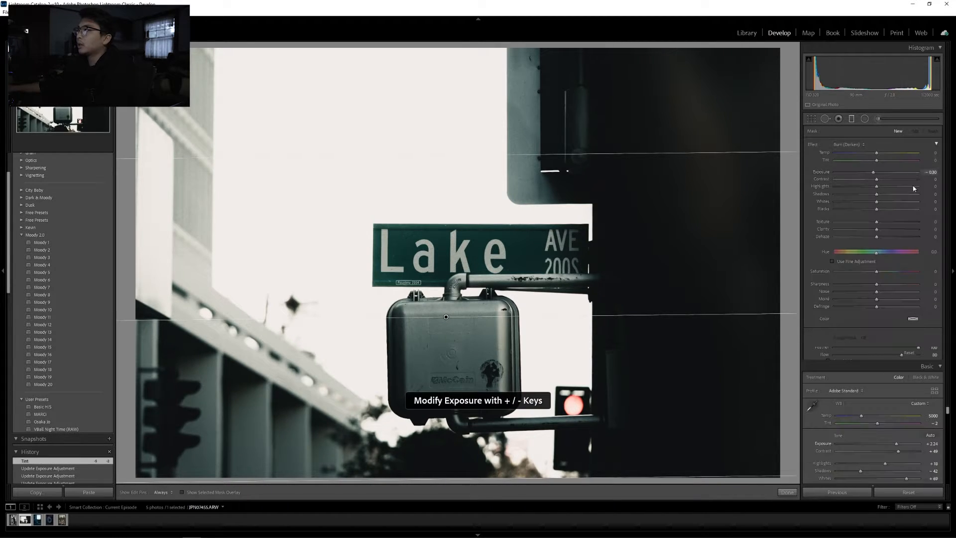
click(445, 317)
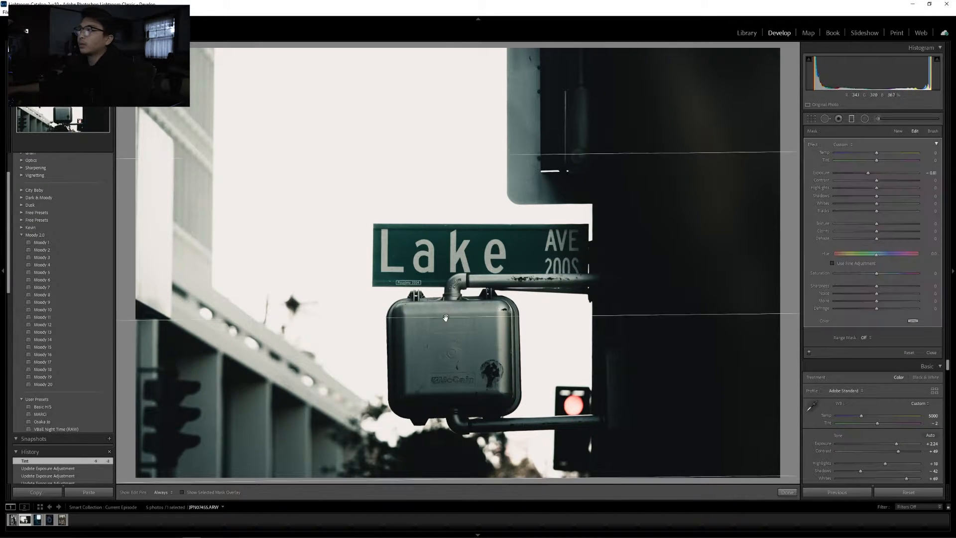
click(929, 172)
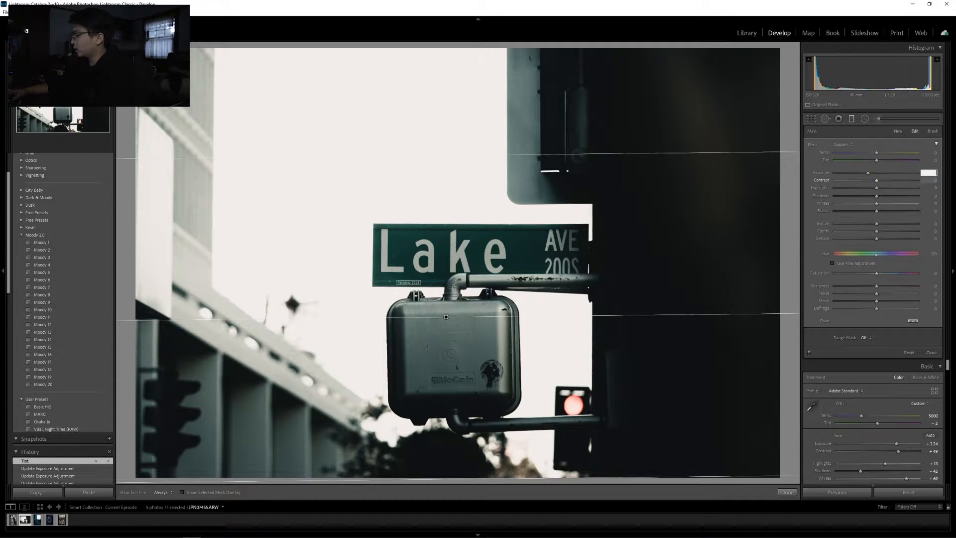
text(-.8)
key(Return)
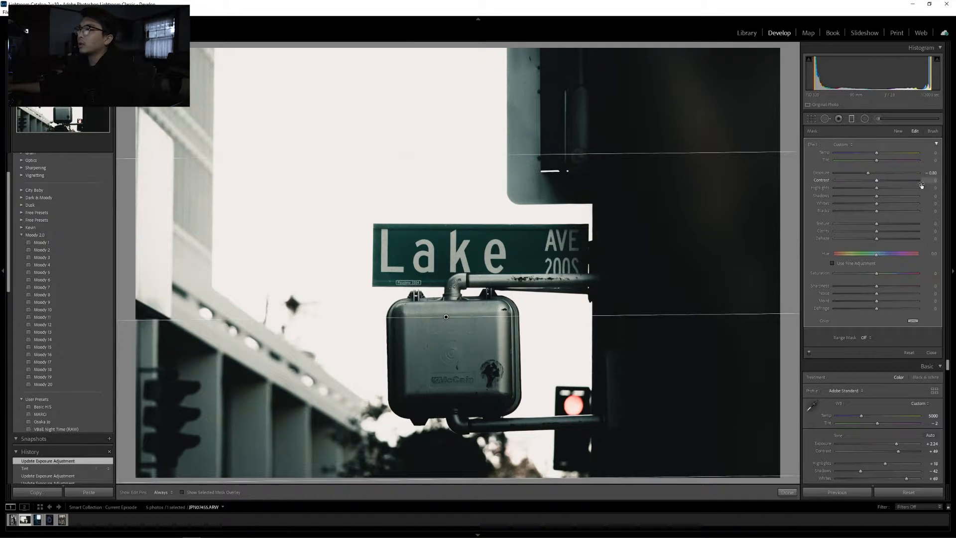
click(854, 121)
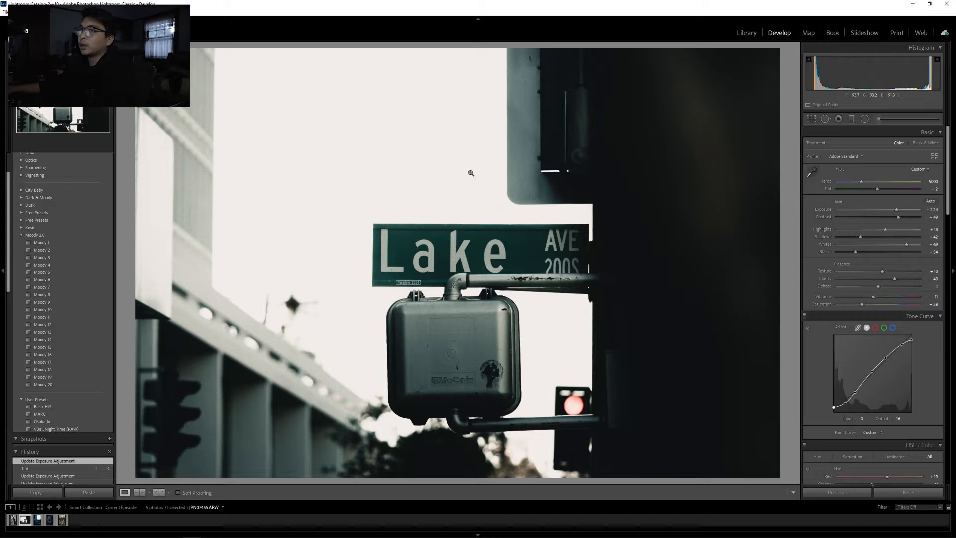
Step: Add a slanted graduated filter from the photo's upper edge down to the signal box, set its exposure to 0.27, and steepen its tilt slightly
click(853, 121)
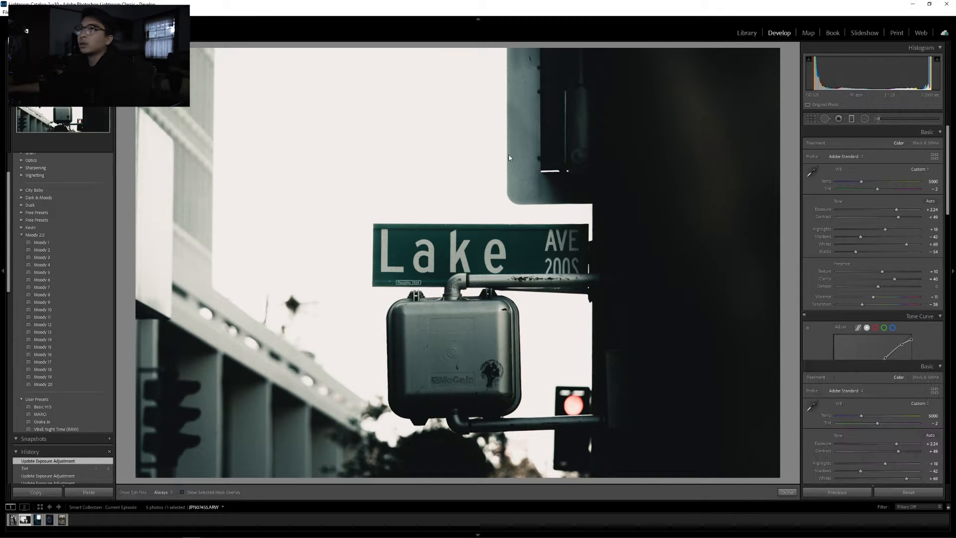
drag(338, 65, 416, 342)
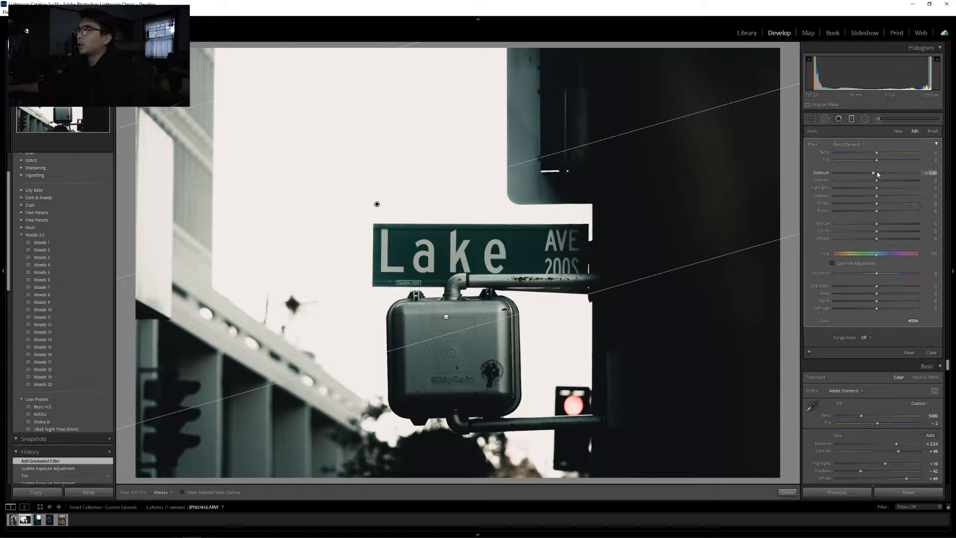
drag(879, 175, 879, 172)
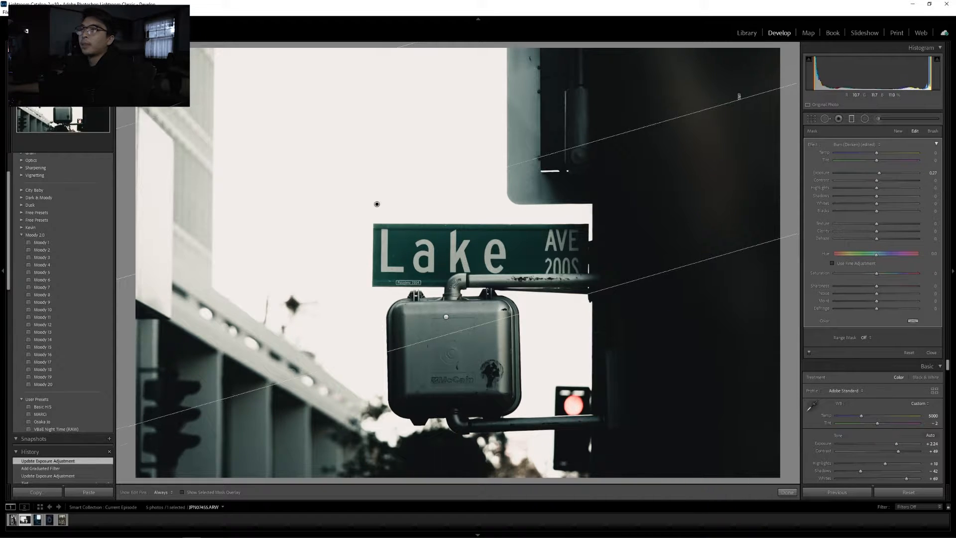
drag(736, 95, 736, 88)
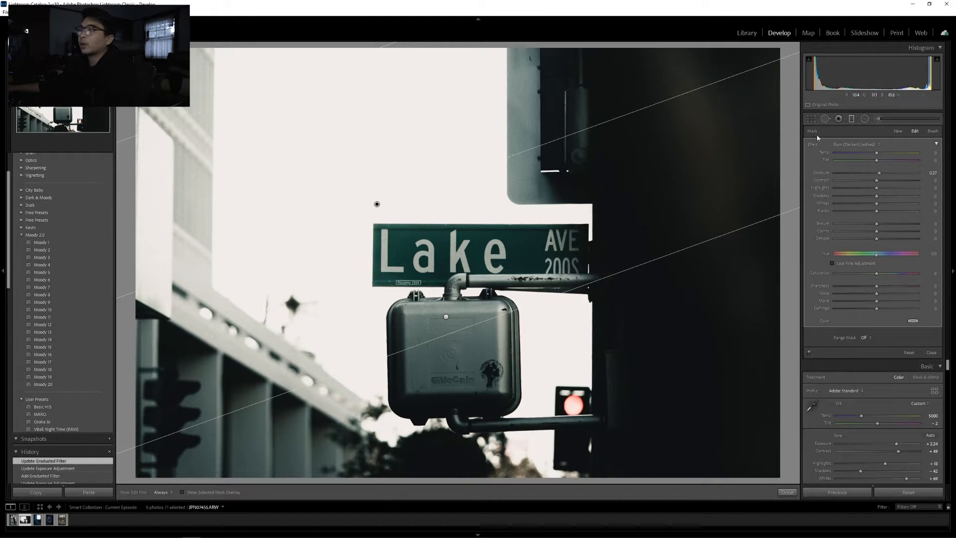
click(851, 118)
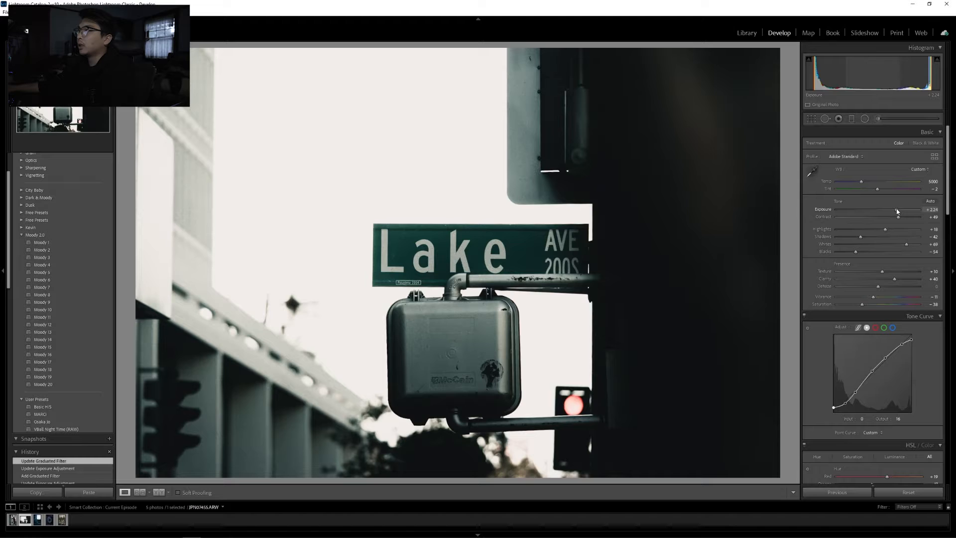
Step: Raise the photo's overall exposure to +2.47 and grade the shadows with hue 214 and saturation 17
drag(895, 209, 898, 209)
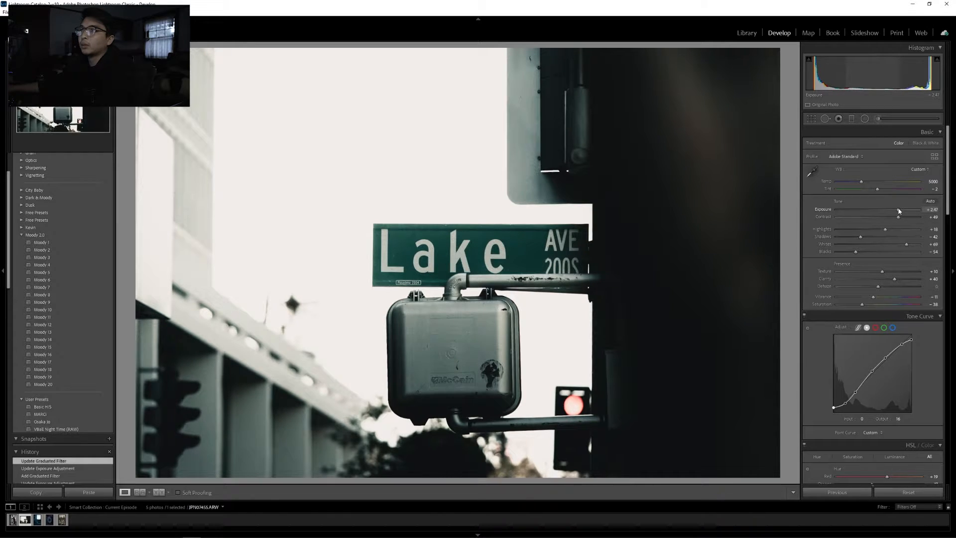
scroll(810, 255, down, 6)
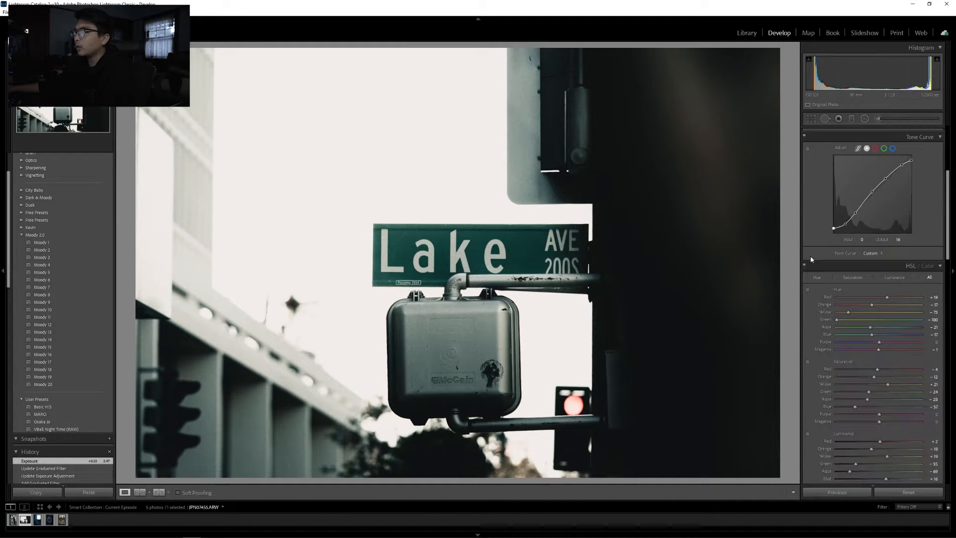
scroll(811, 256, down, 8)
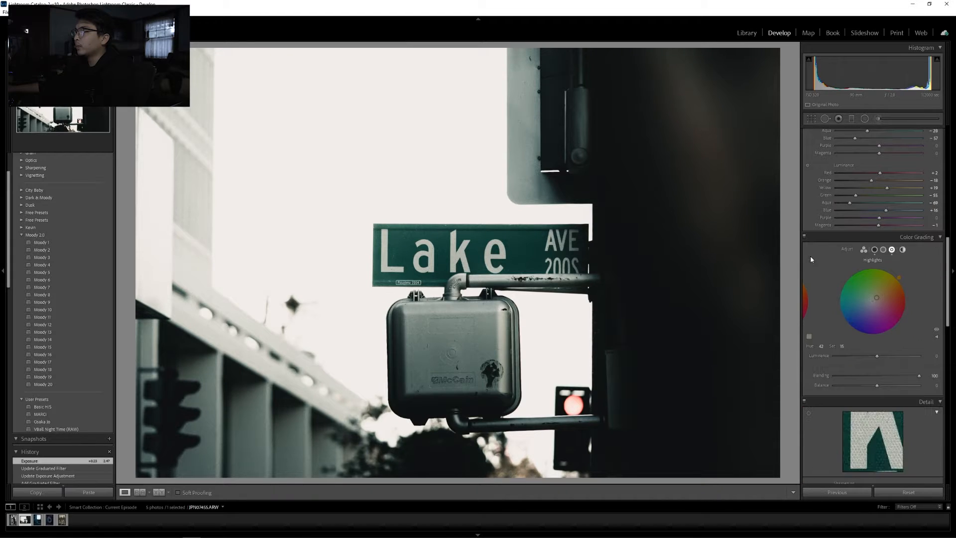
click(874, 249)
drag(841, 321, 844, 324)
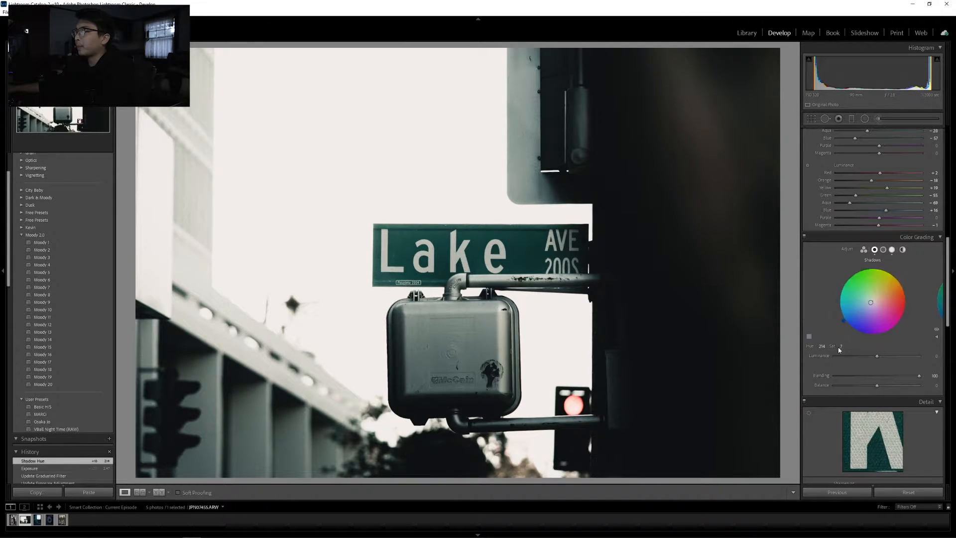
click(843, 345)
text(17)
key(Return)
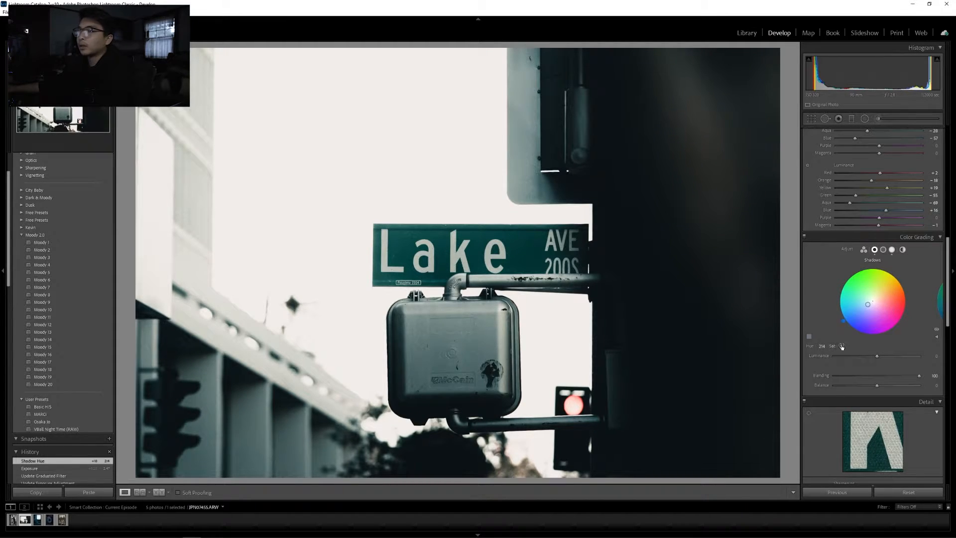
Step: Lower the green primary saturation in the calibration to -33
scroll(859, 301, up, 10)
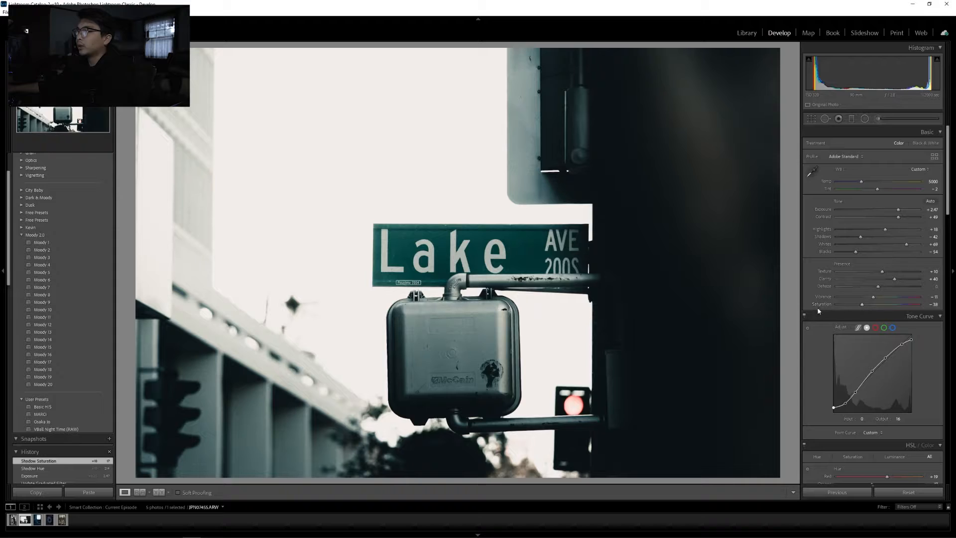
scroll(810, 289, down, 6)
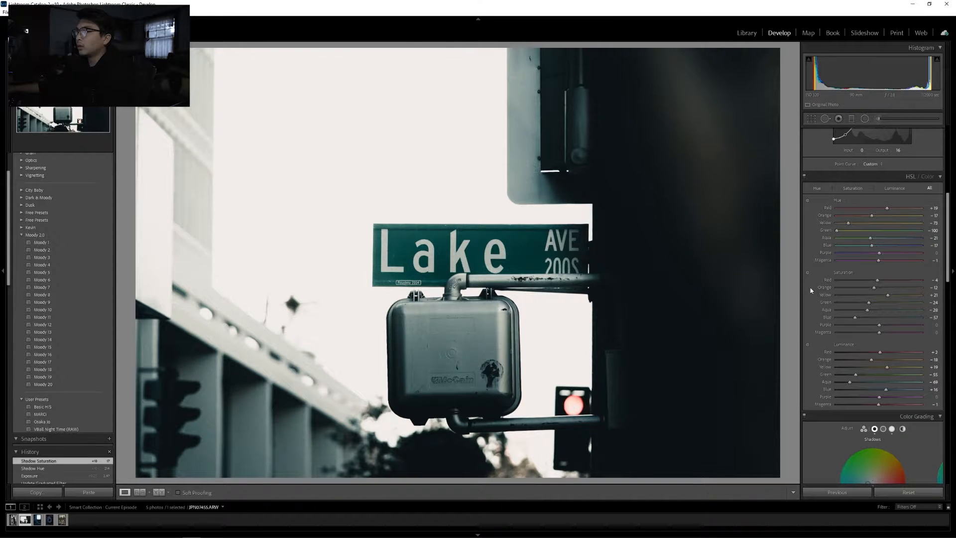
scroll(809, 290, down, 10)
mouse_move(865, 449)
mouse_down()
mouse_move(832, 450)
mouse_move(863, 447)
mouse_up()
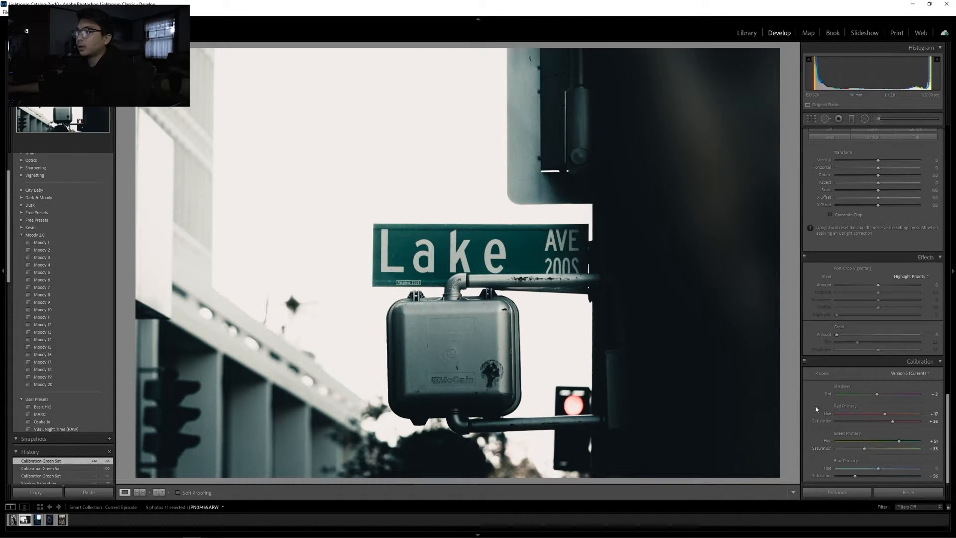
Step: Shift the hue of the street sign's colour directly on the photo, bringing aqua to -80 and blue to -29
scroll(855, 460, up, 10)
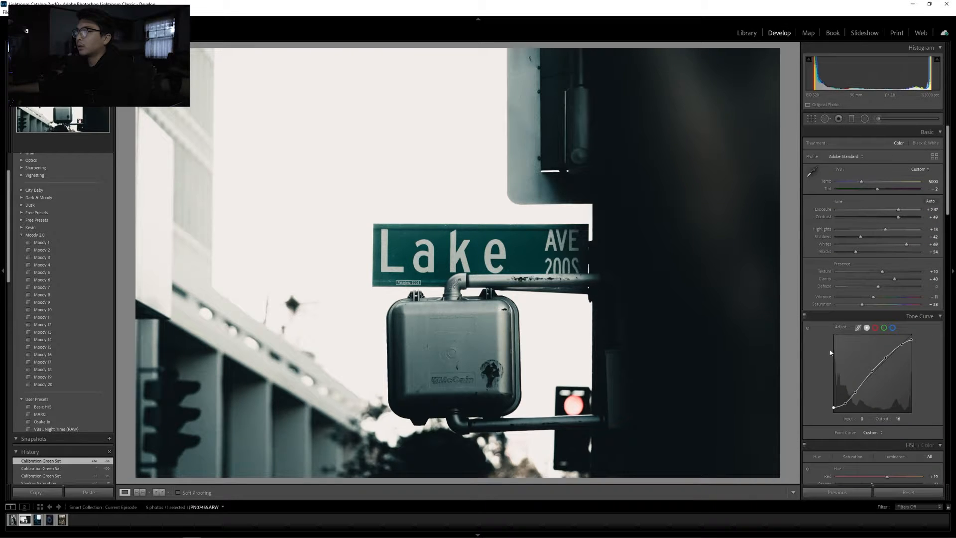
click(807, 200)
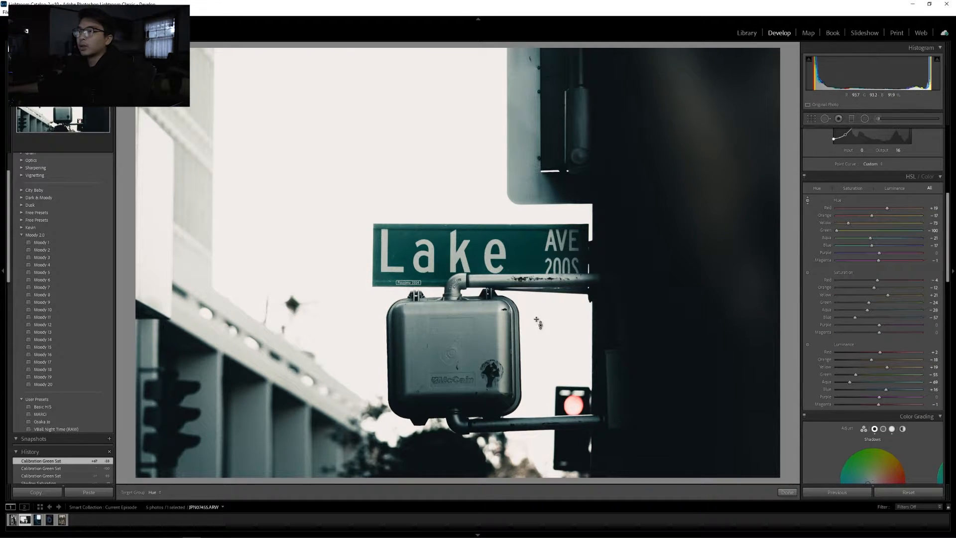
mouse_move(527, 253)
mouse_down()
mouse_move(527, 274)
mouse_move(528, 248)
mouse_up()
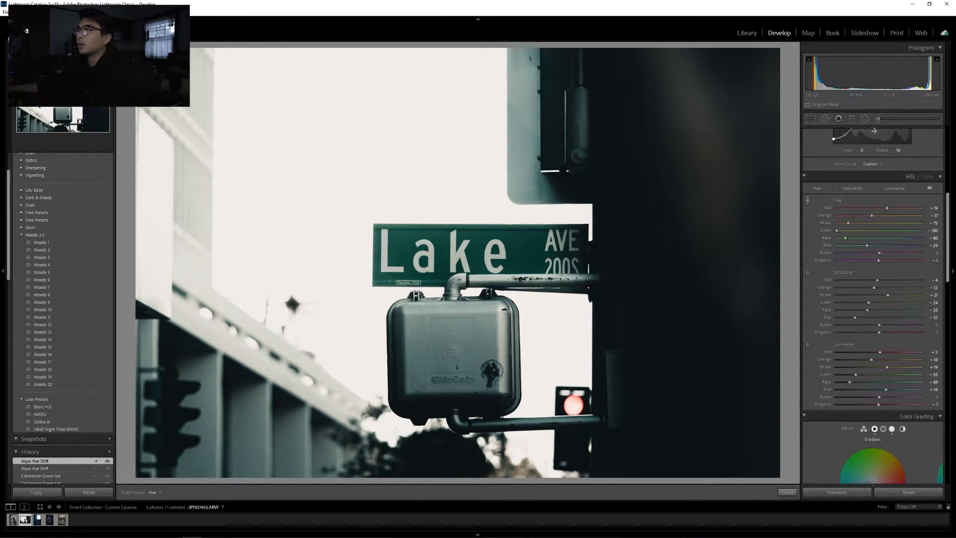
Step: Rotate the upper graduated filter until its guide lines are horizontal and close the filter
key(m)
click(377, 202)
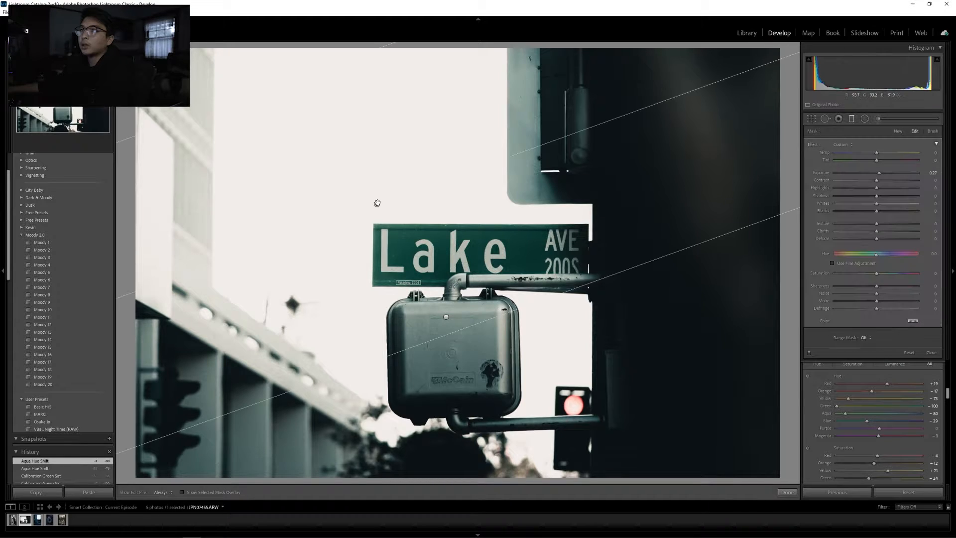
drag(601, 123, 679, 195)
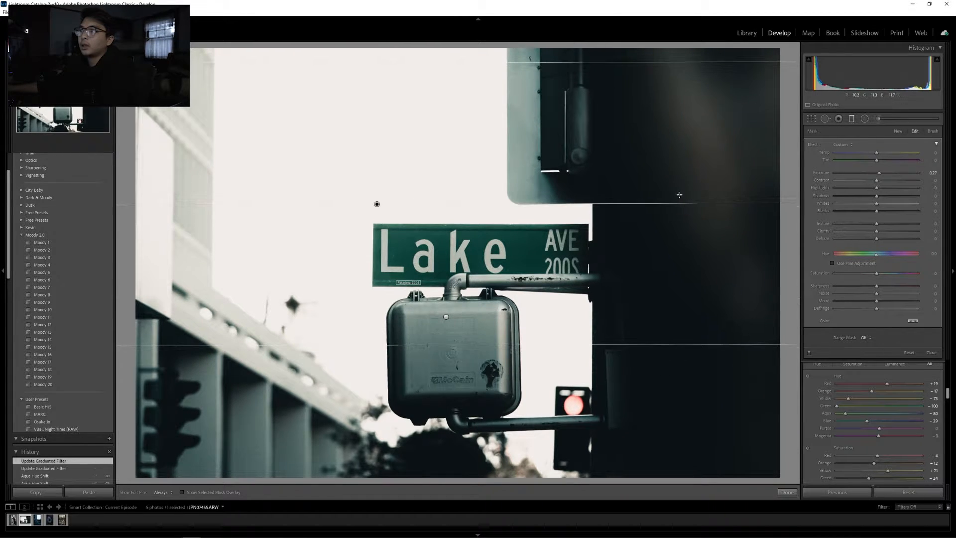
click(852, 120)
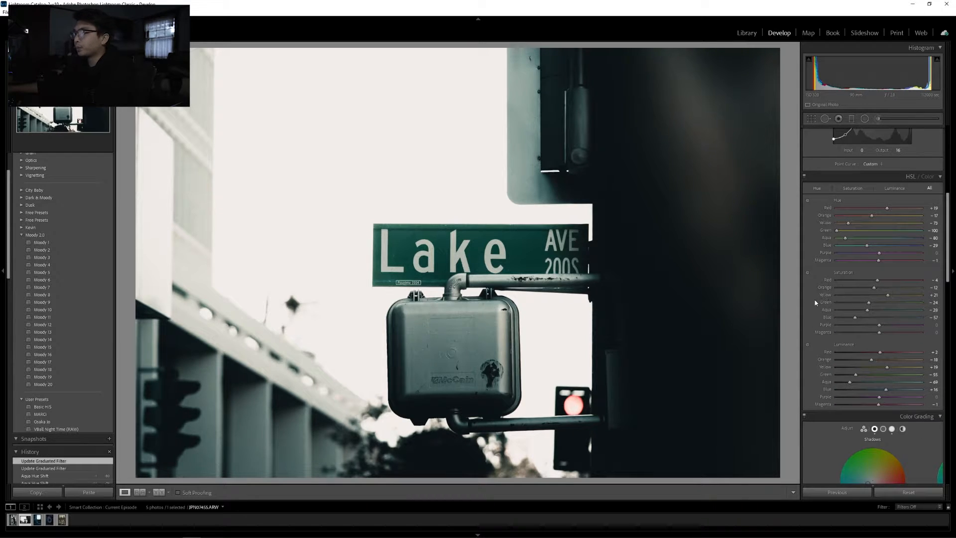
Step: Compare the photo with colour grading off and on, and set the shadows hue to 235
scroll(814, 301, down, 4)
scroll(815, 301, down, 2)
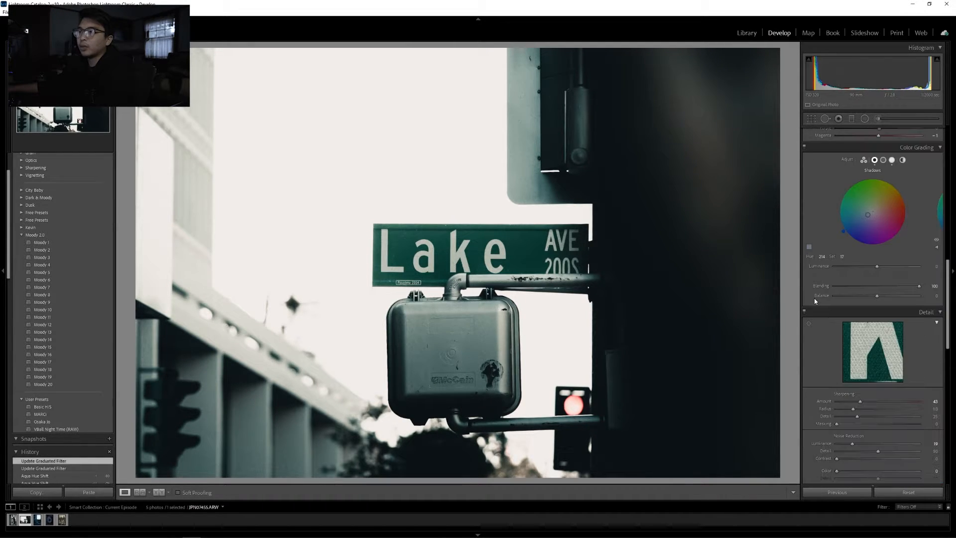
scroll(816, 300, down, 8)
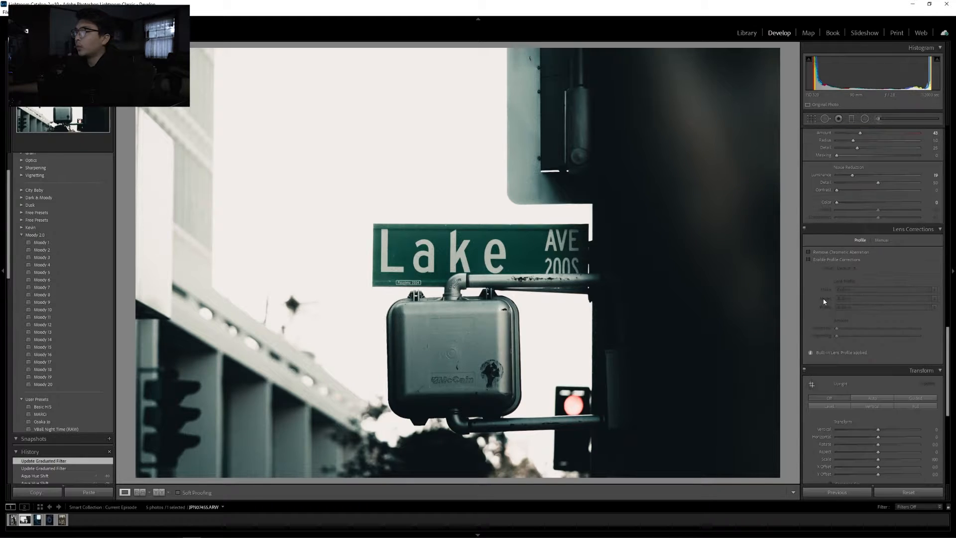
scroll(823, 297, up, 6)
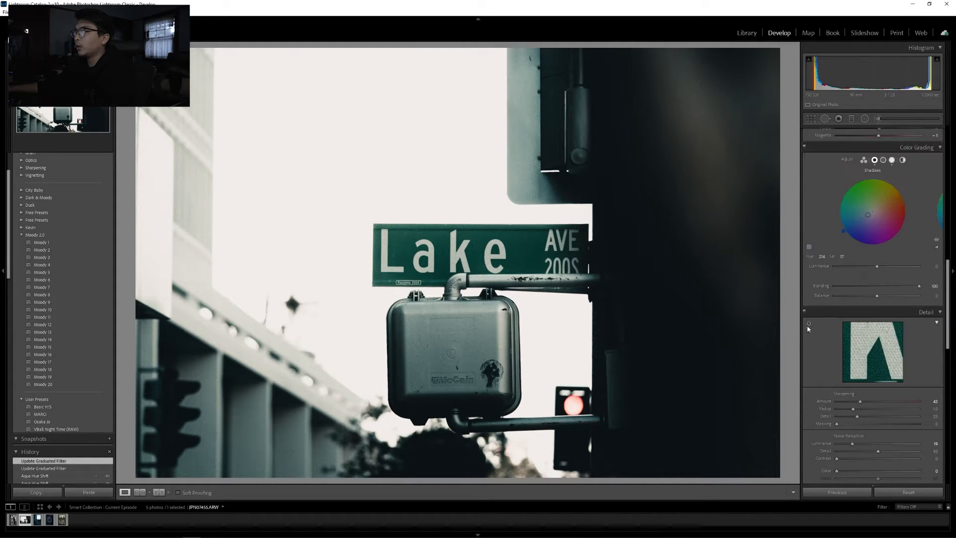
scroll(817, 241, up, 6)
scroll(823, 255, down, 4)
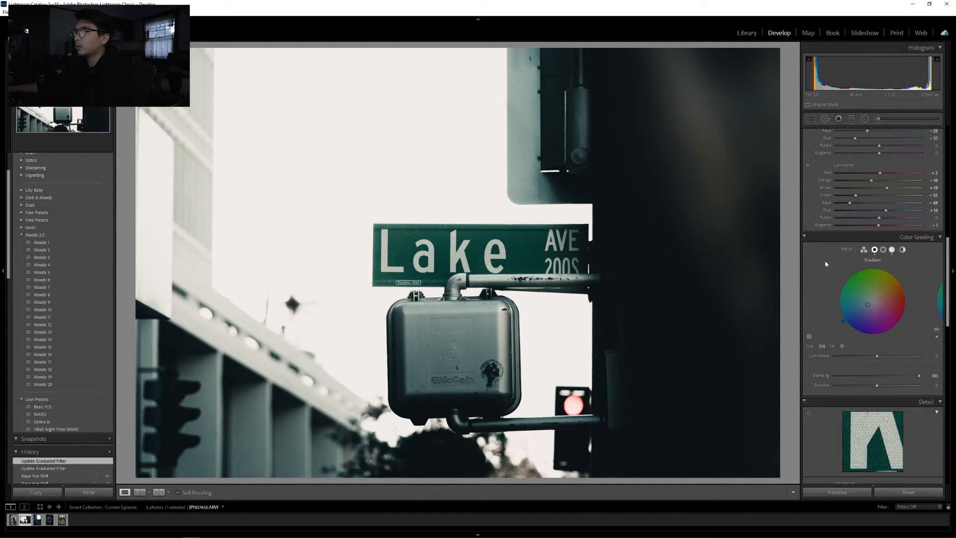
click(804, 235)
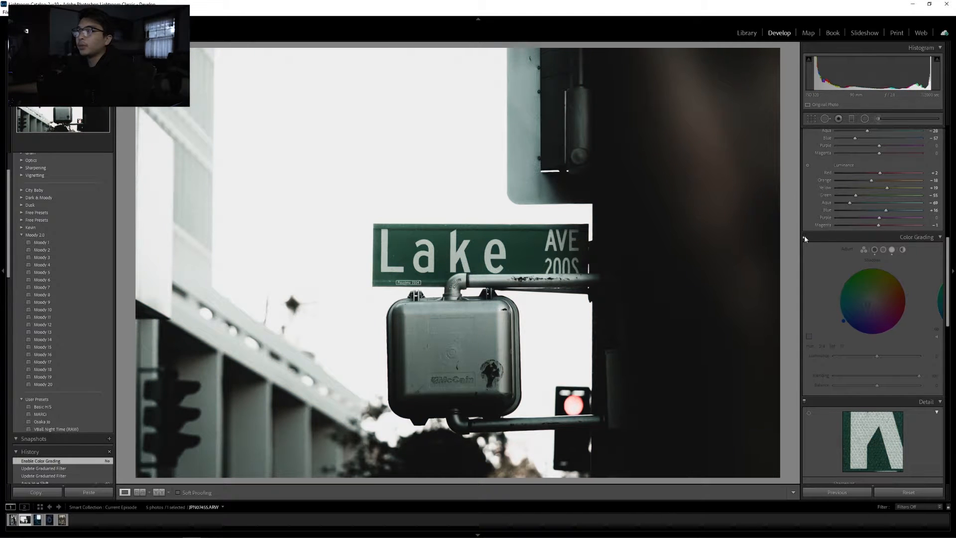
click(805, 236)
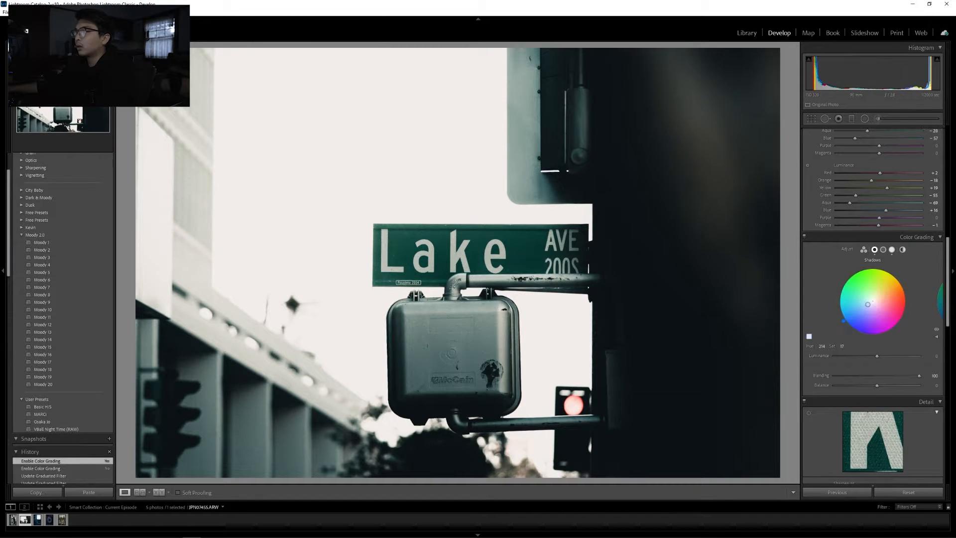
drag(848, 327, 852, 329)
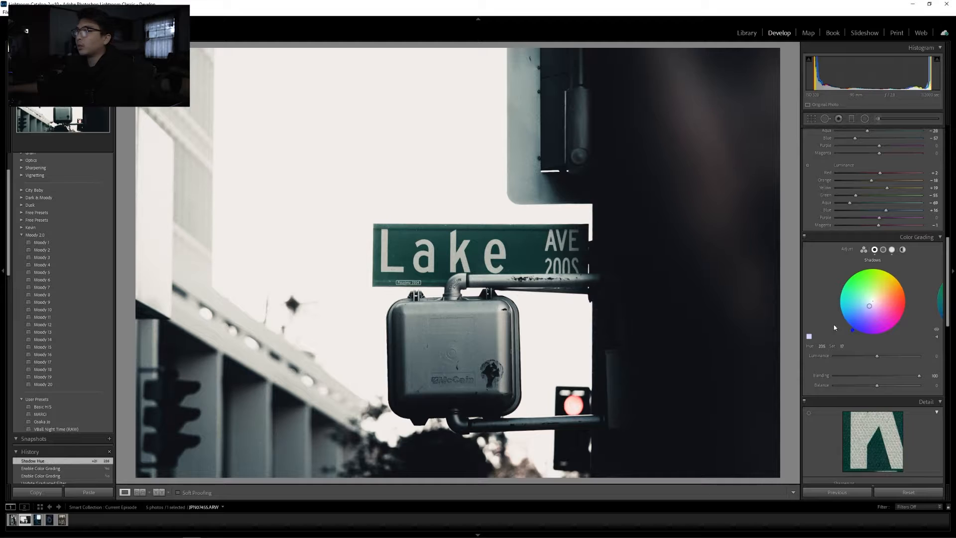
Step: Lower the green saturation to -100 and the aqua saturation to -49 to mute the street sign
scroll(827, 300, up, 3)
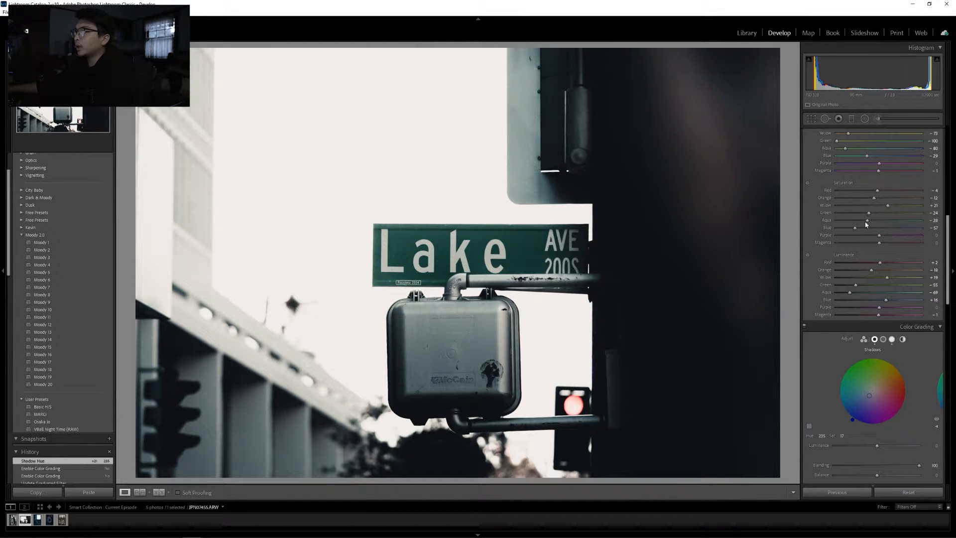
click(807, 183)
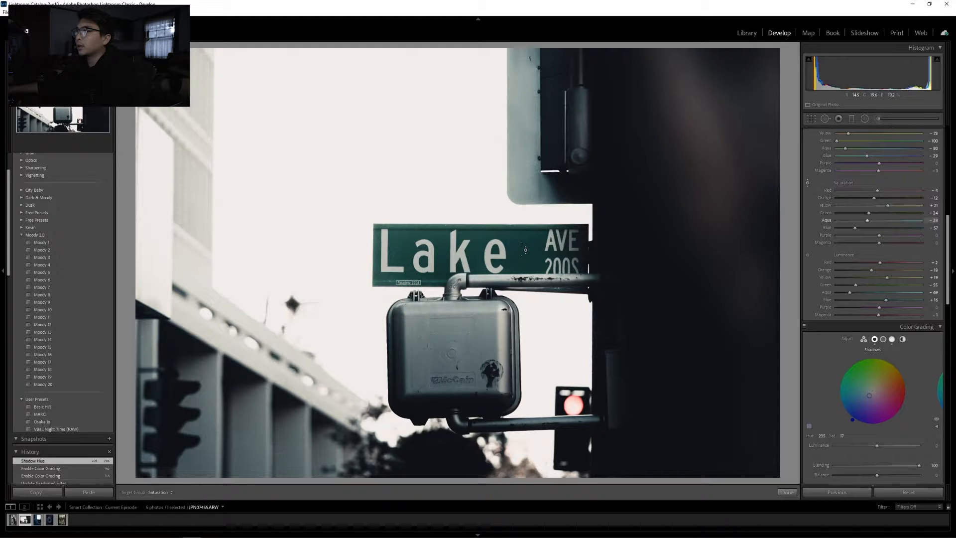
drag(869, 212, 829, 246)
mouse_move(867, 220)
mouse_down()
mouse_move(901, 226)
mouse_move(840, 222)
mouse_move(862, 223)
mouse_move(855, 221)
mouse_up()
scroll(808, 221, up, 3)
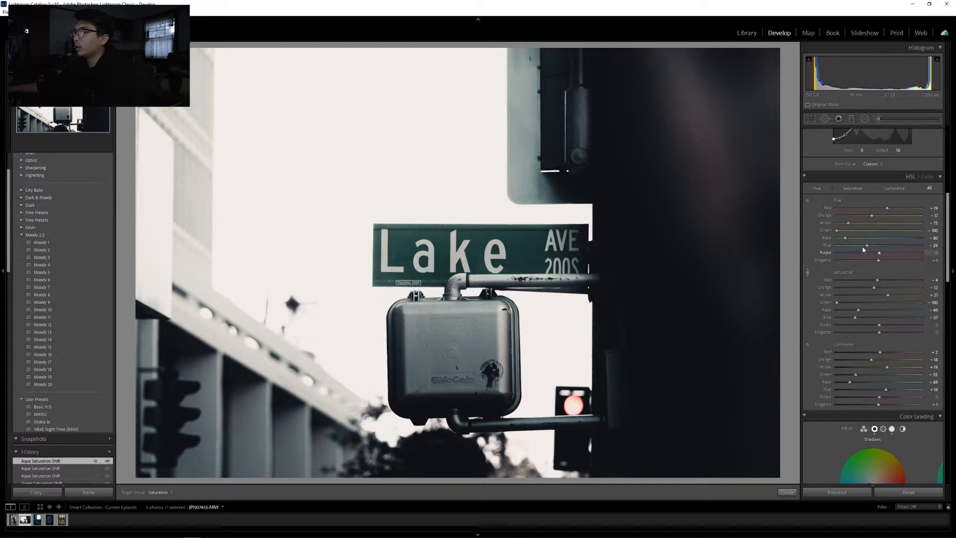
Step: Shift the aqua hue to -90 and the blue hue to -59, and raise the aqua luminance to -29
mouse_move(845, 238)
mouse_down()
mouse_move(826, 243)
mouse_move(866, 240)
mouse_move(841, 238)
mouse_up()
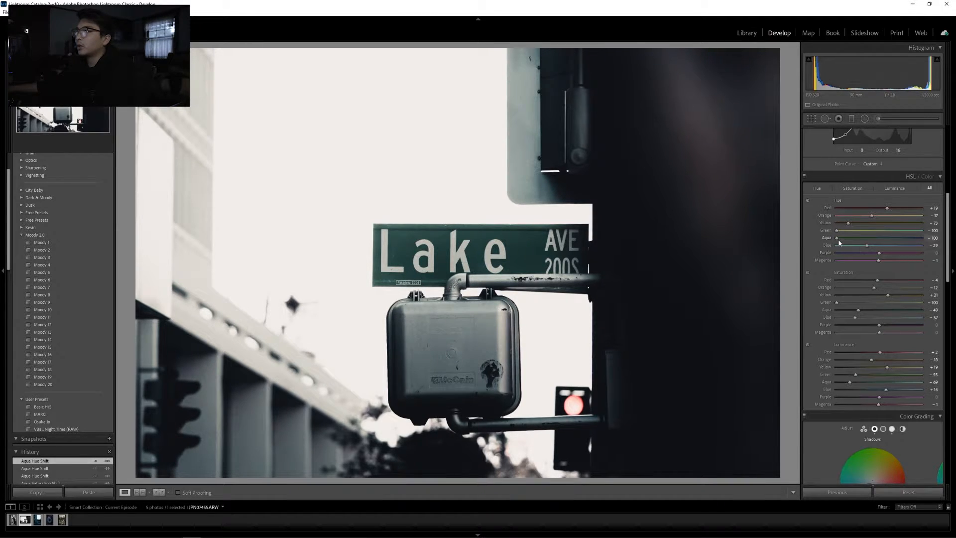
mouse_move(837, 239)
mouse_down()
mouse_move(862, 252)
mouse_move(854, 247)
mouse_up()
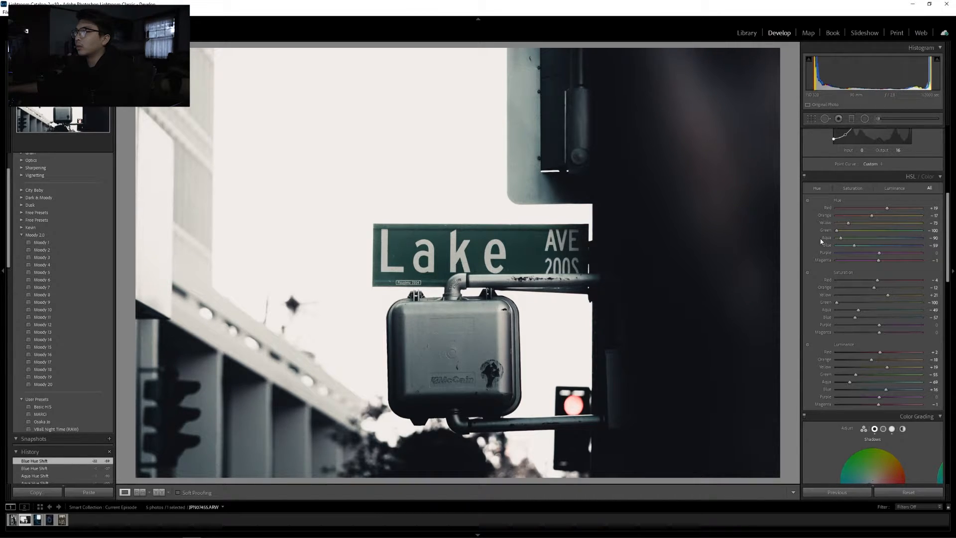
scroll(824, 250, down, 3)
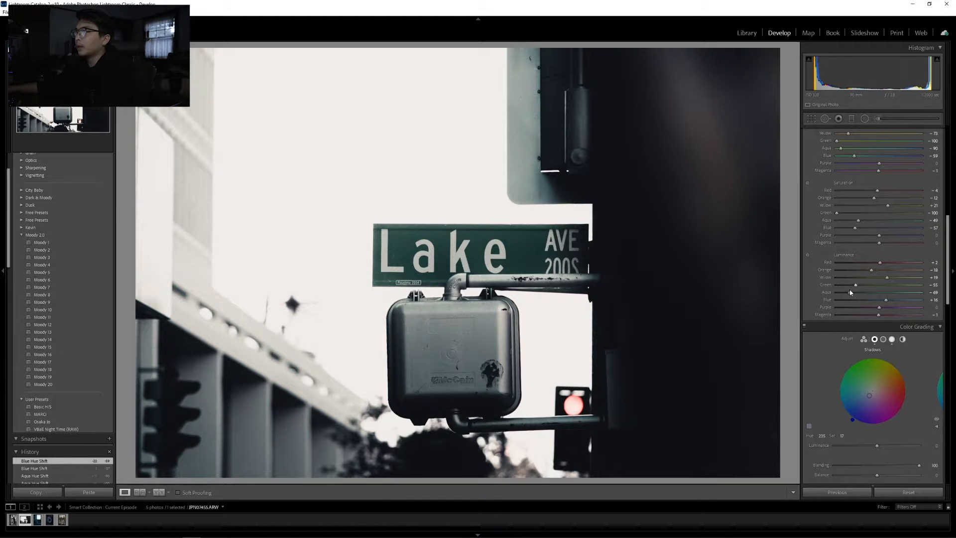
drag(853, 291, 867, 294)
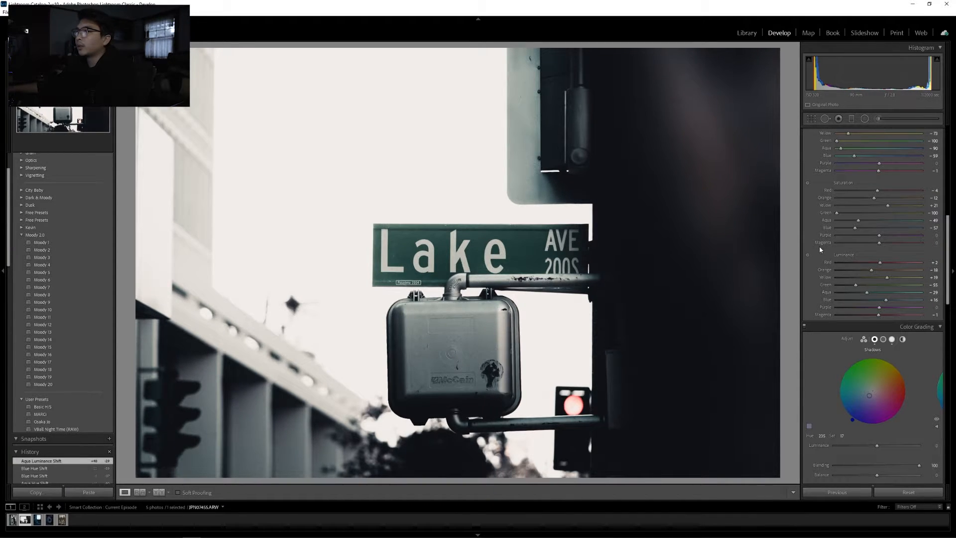
Step: Set the photo's overall saturation to -7, and lower the red saturation to -31 and the orange saturation to -63
scroll(819, 246, up, 5)
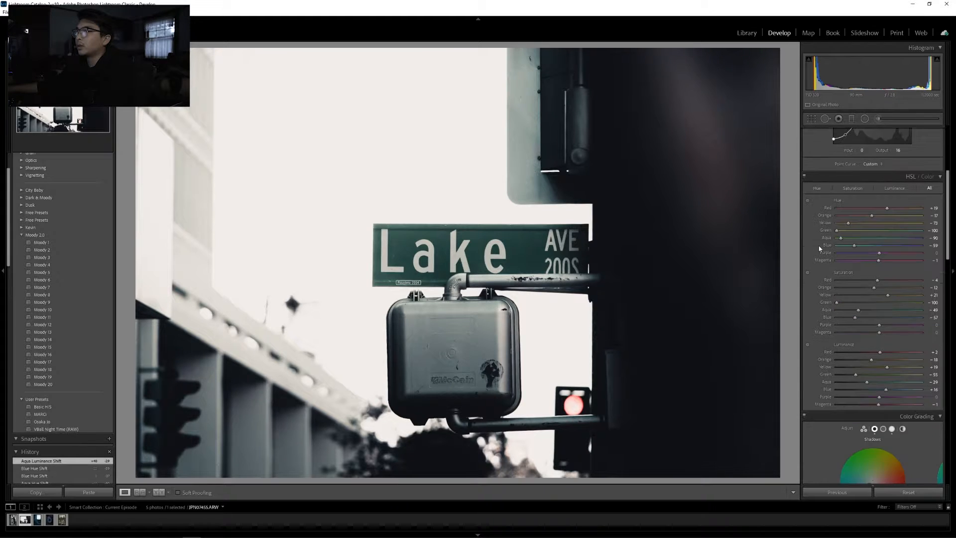
drag(861, 214, 875, 216)
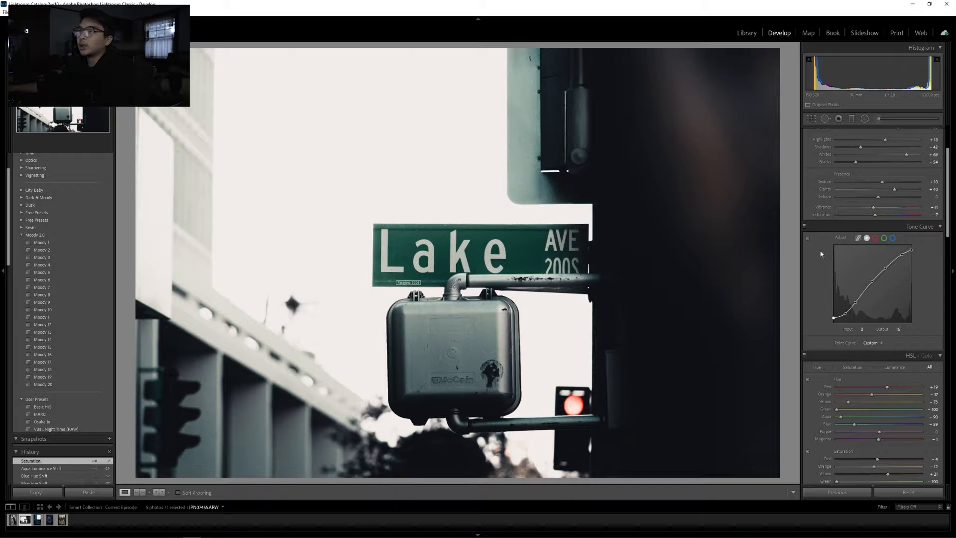
scroll(819, 244, down, 4)
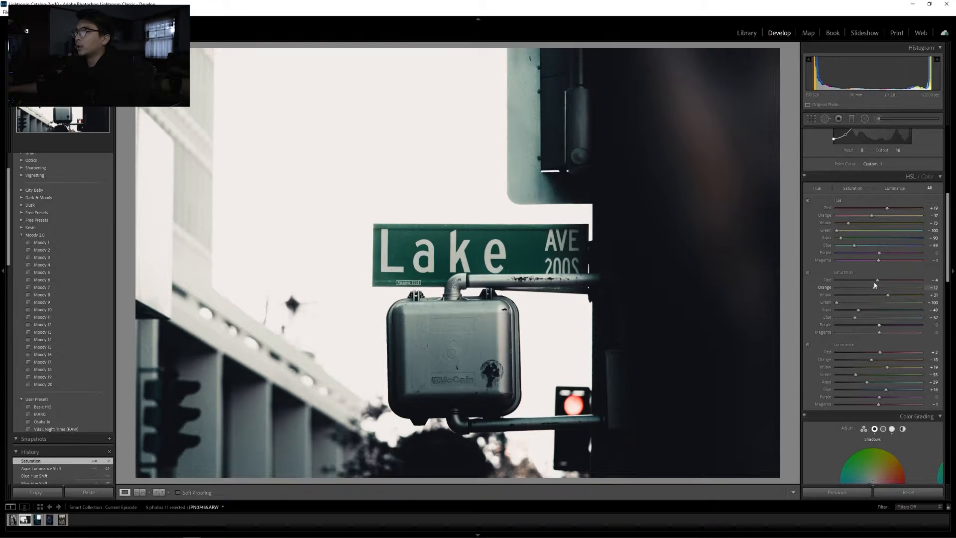
mouse_move(878, 279)
mouse_down()
mouse_move(847, 289)
mouse_move(868, 281)
mouse_up()
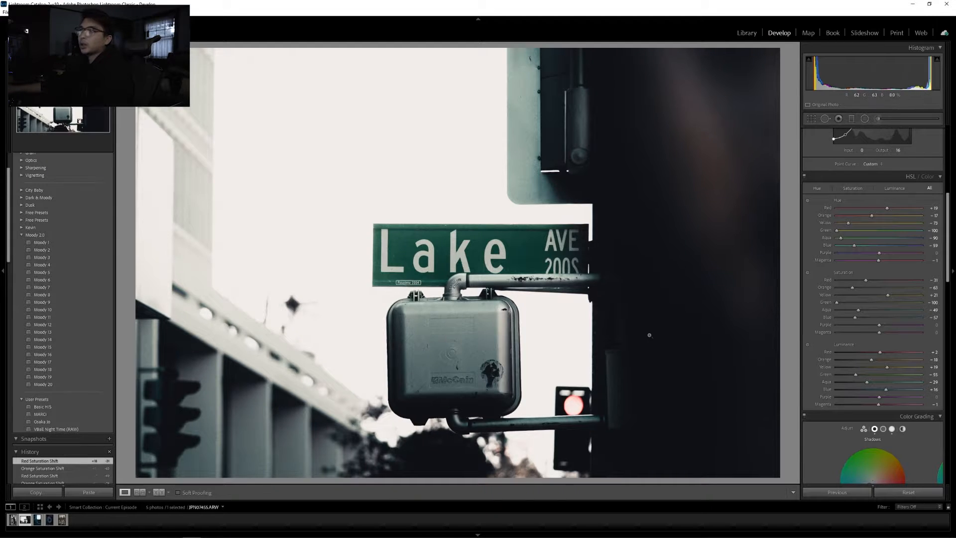
Step: Lift the shadows of the Lake Ave photo to -33
scroll(808, 288, up, 3)
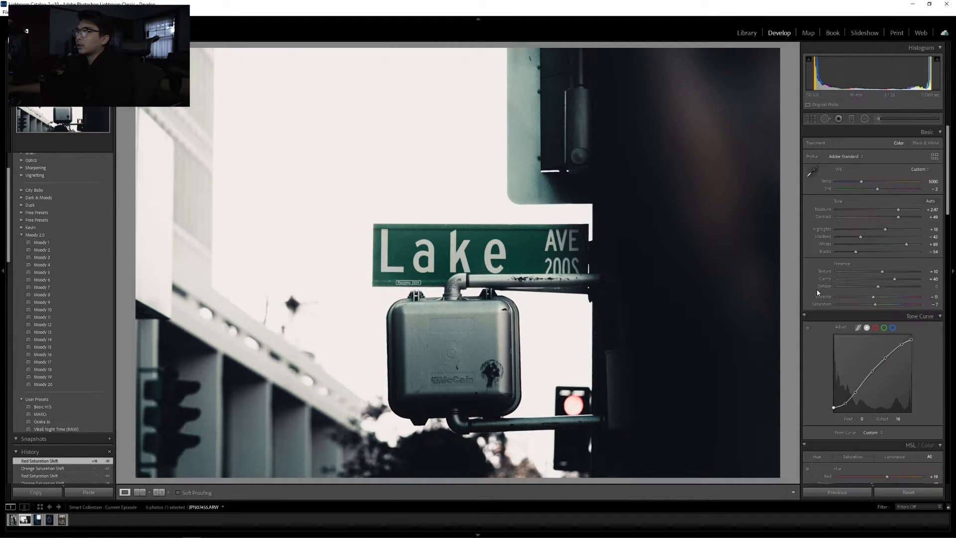
scroll(817, 292, down, 6)
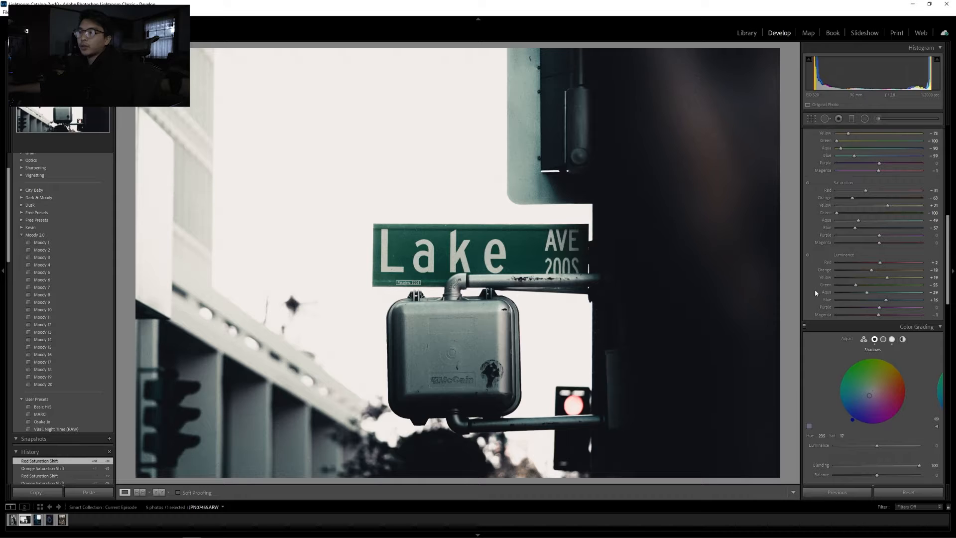
scroll(816, 287, up, 12)
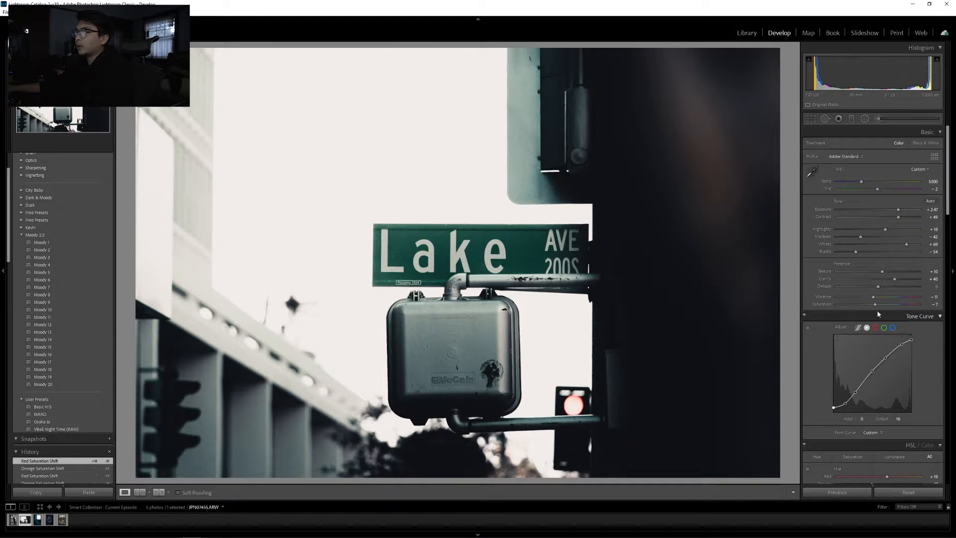
drag(860, 236, 864, 237)
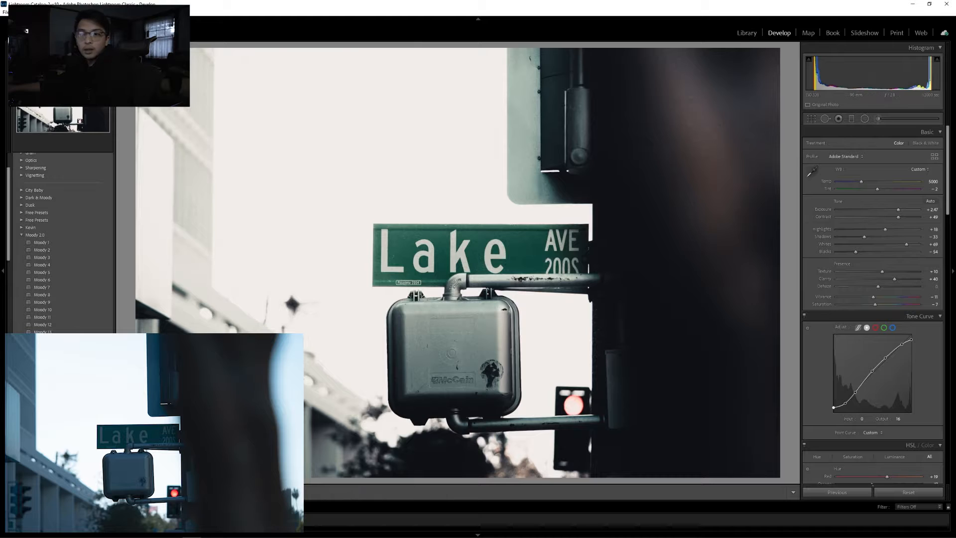
Step: Switch to the 201 South Lake photo and apply the Moody 18 preset to it
click(38, 520)
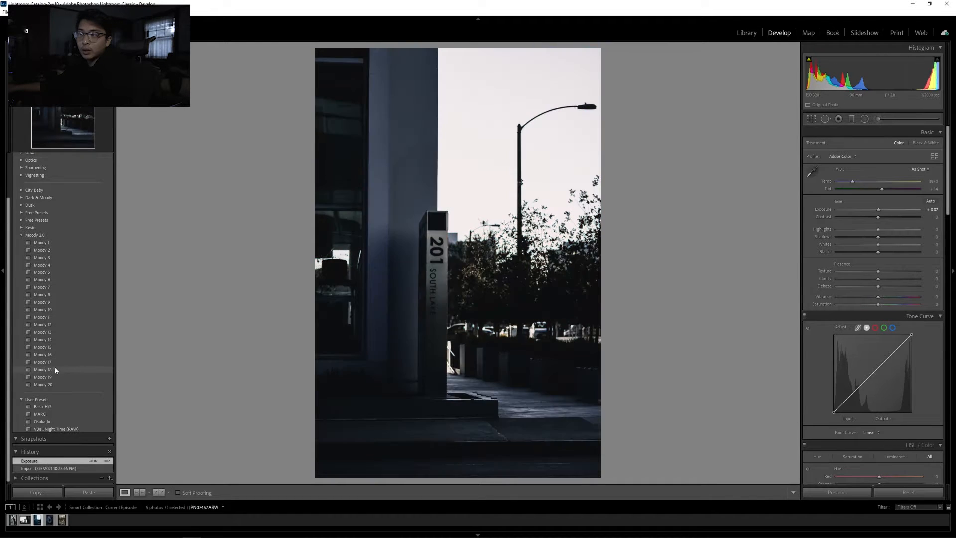
click(54, 370)
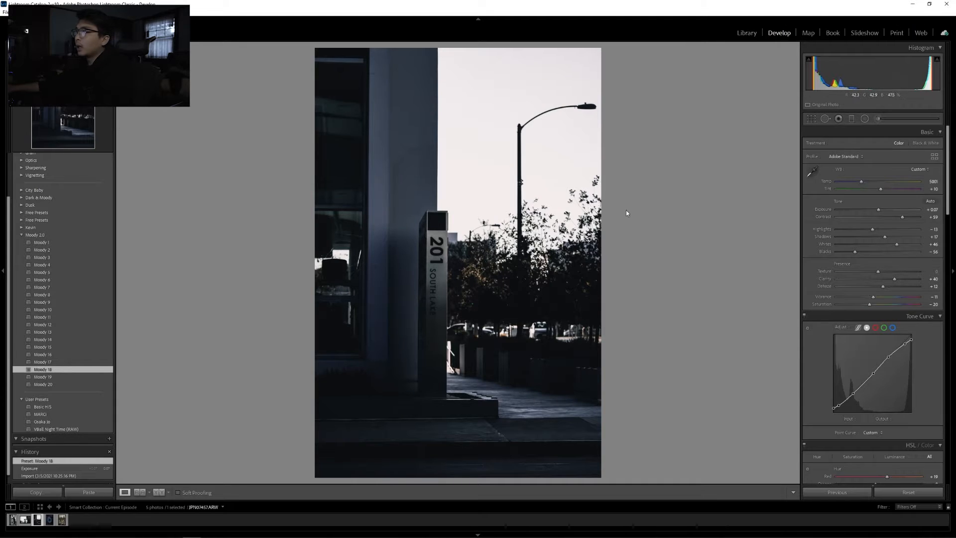
Step: Straighten the 201 South Lake photo by an angle of -0.04 and raise its exposure to +1.11
click(813, 118)
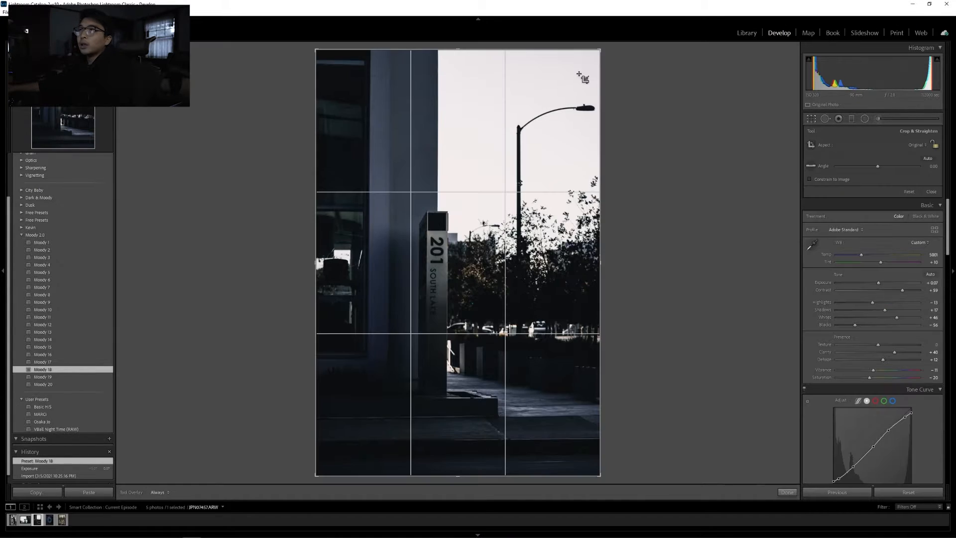
drag(611, 47, 613, 48)
key(Return)
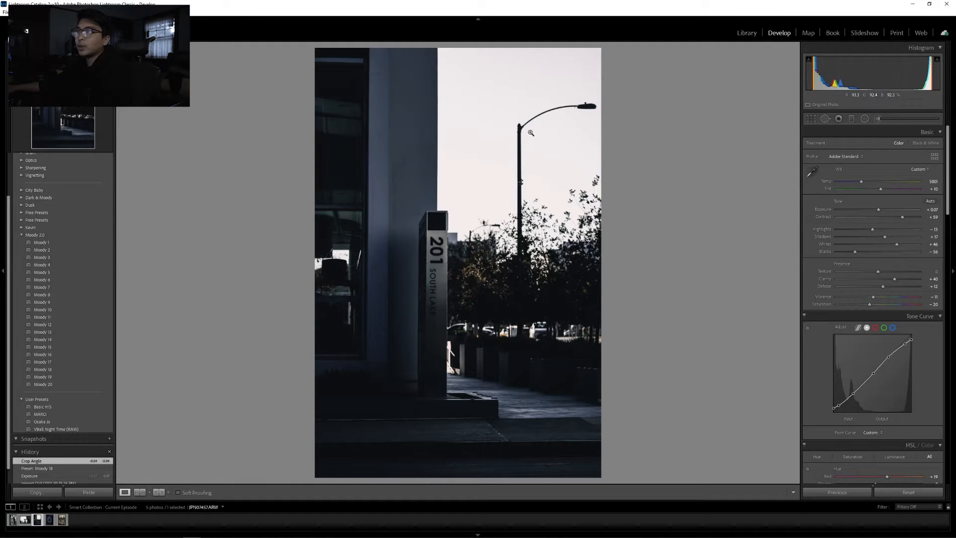
drag(878, 209, 886, 212)
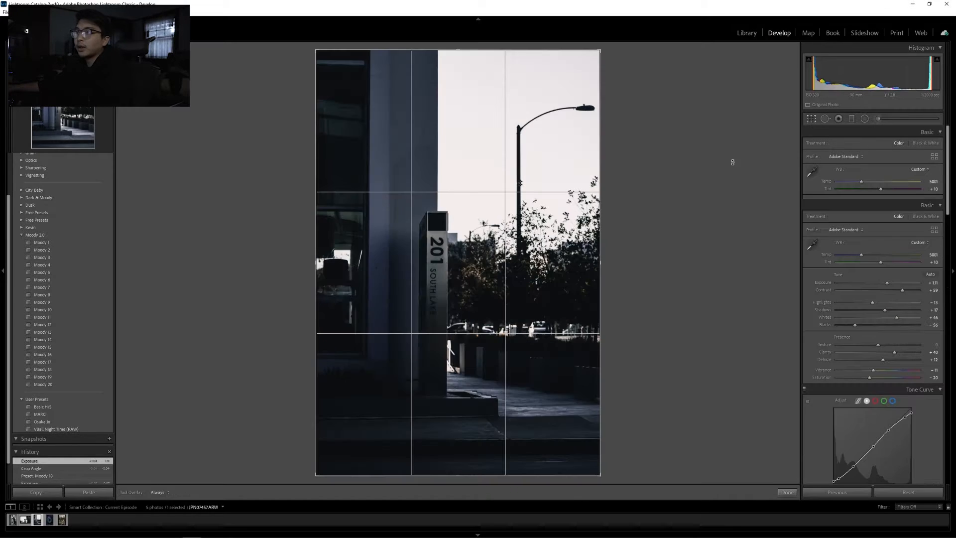
Step: Crop the photo tighter around the 201 South Lake sign, cutting off the upper sky, the lamp head and the right edge
key(r)
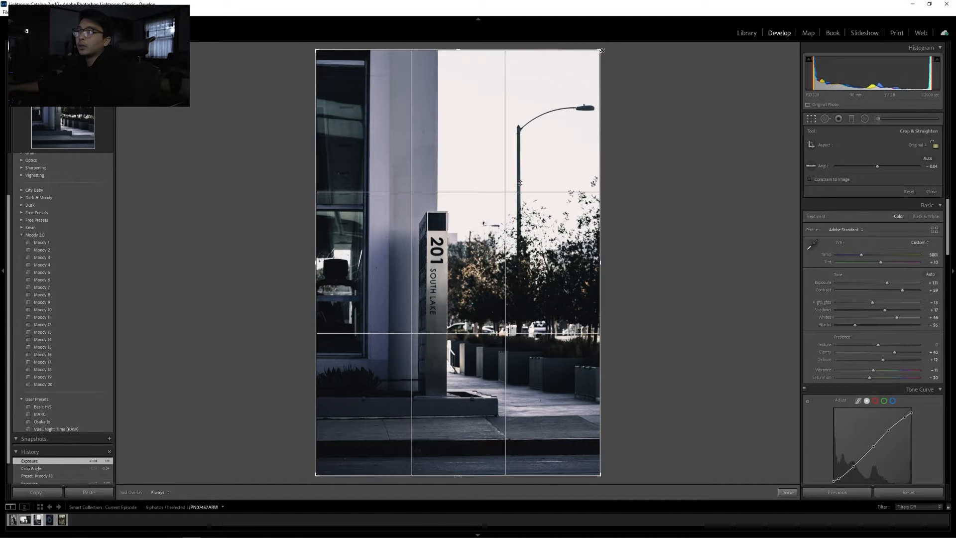
drag(602, 50, 593, 61)
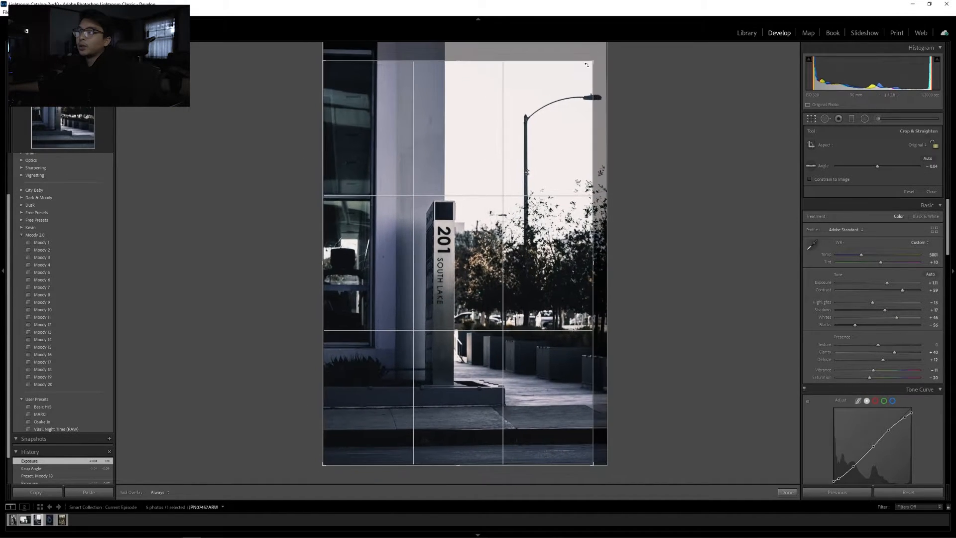
mouse_move(557, 93)
mouse_down()
mouse_move(558, 108)
mouse_move(561, 94)
mouse_up()
key(Return)
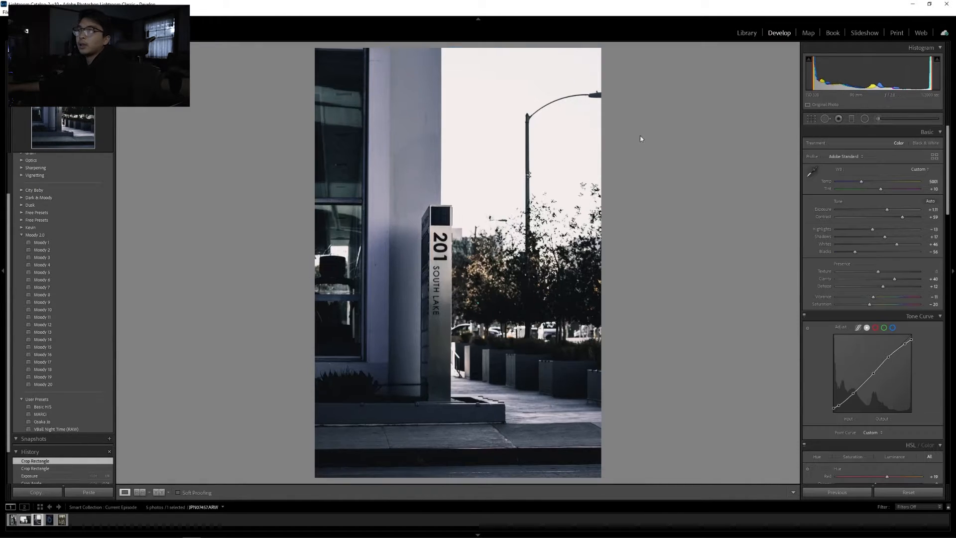
key(r)
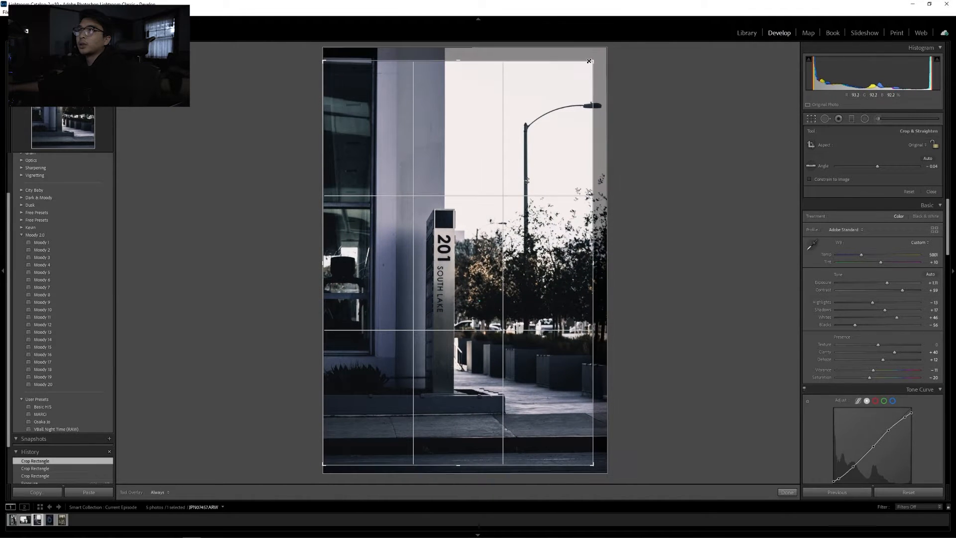
mouse_move(592, 61)
mouse_down()
mouse_move(585, 65)
mouse_move(591, 59)
mouse_up()
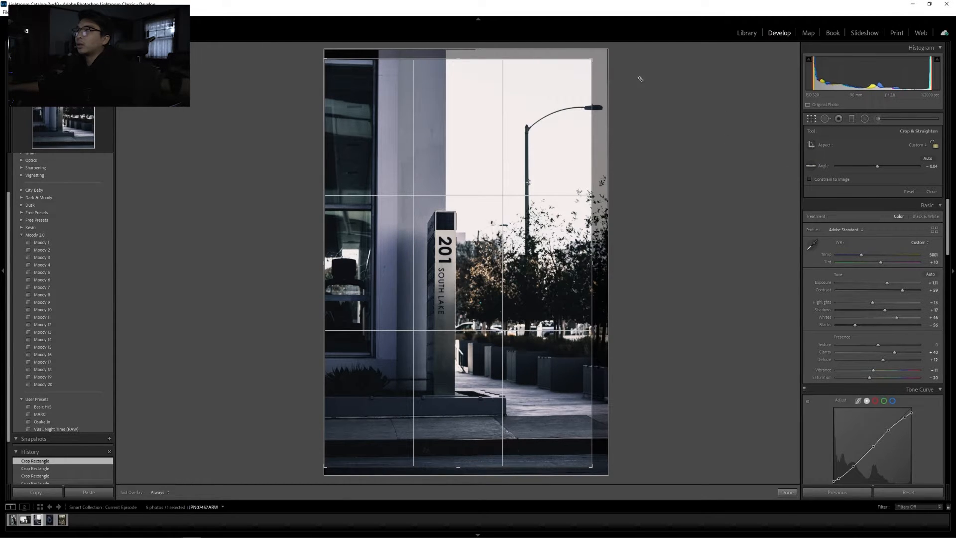
drag(592, 59, 601, 53)
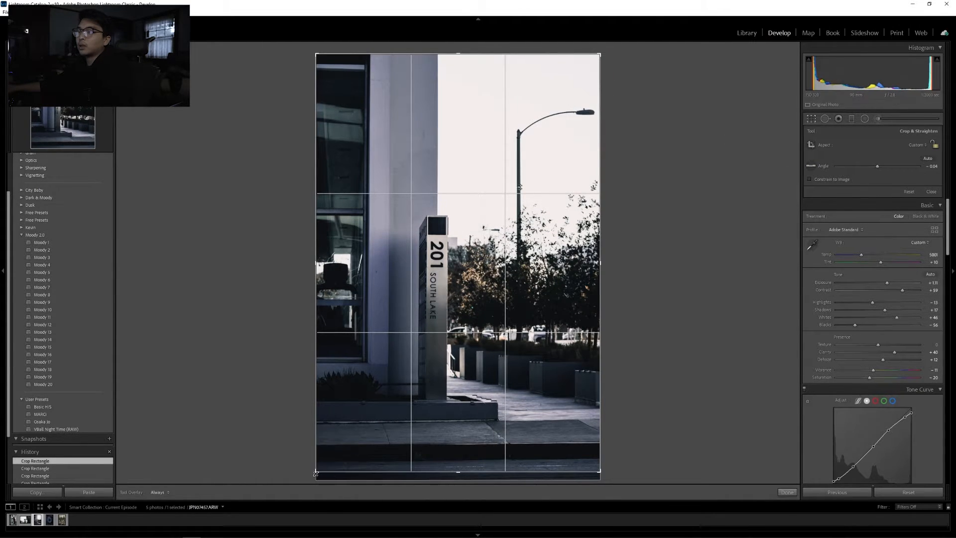
drag(316, 474, 314, 479)
drag(600, 48, 586, 66)
drag(546, 133, 570, 162)
drag(586, 71, 558, 114)
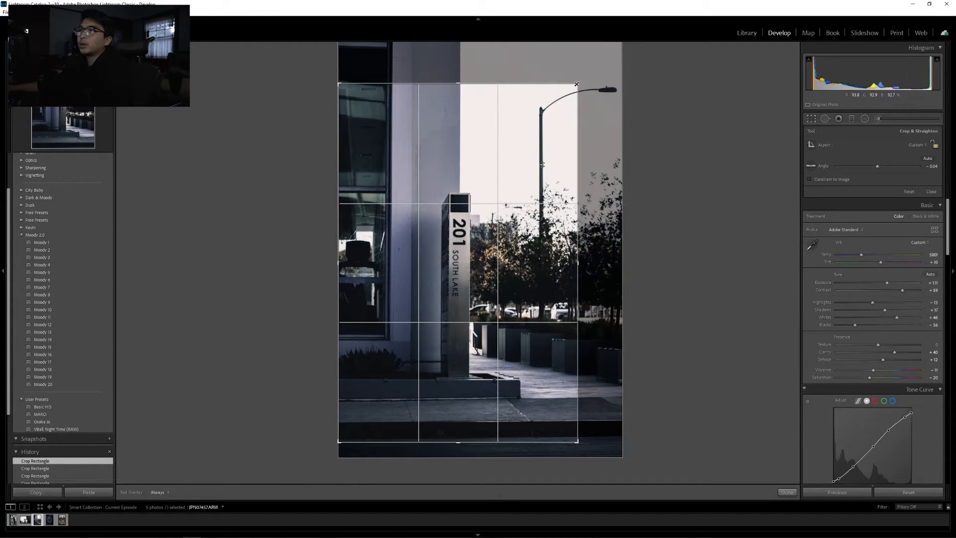
key(Return)
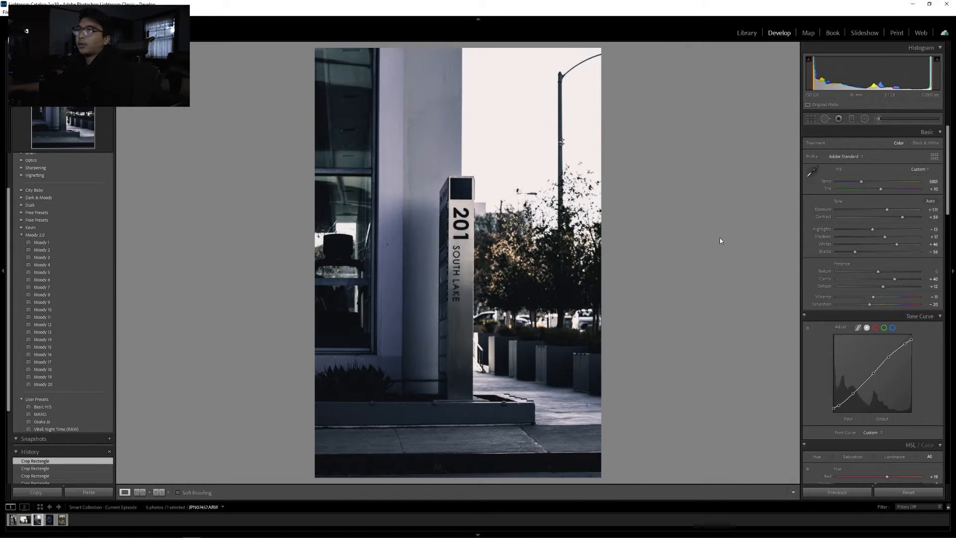
Step: Raise the exposure slightly, lift the shadows to +38 and set the highlights to +2
drag(888, 213, 900, 231)
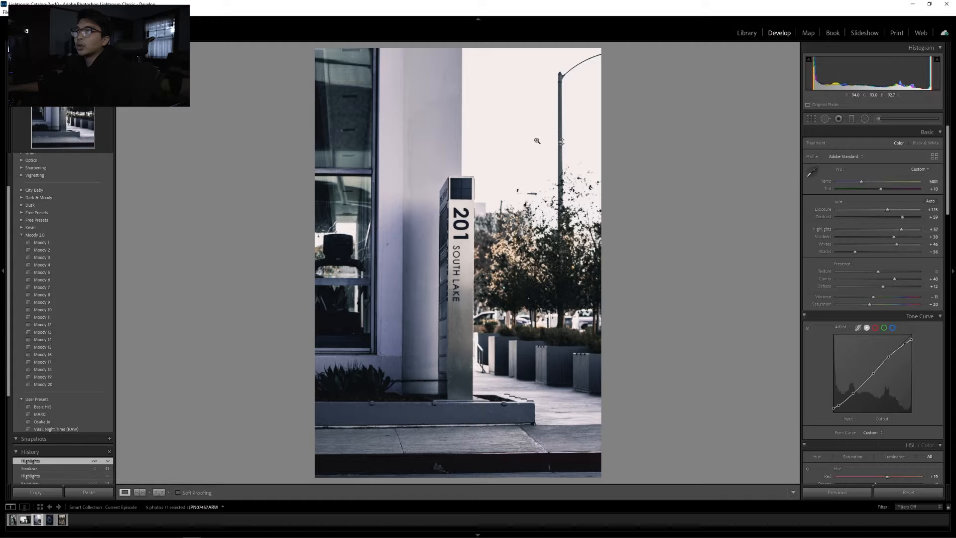
click(438, 114)
click(435, 121)
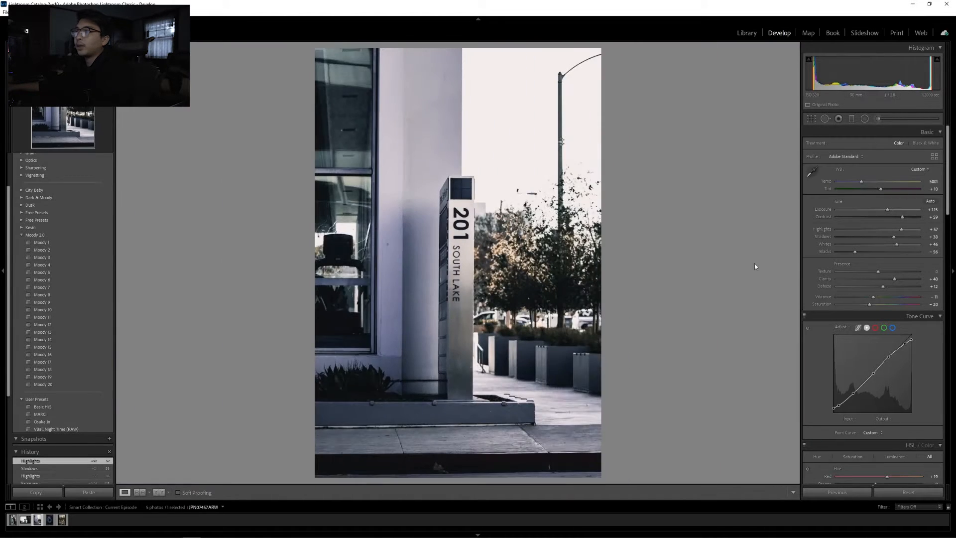
mouse_move(896, 228)
mouse_down()
mouse_move(839, 232)
mouse_move(891, 237)
mouse_move(879, 231)
mouse_up()
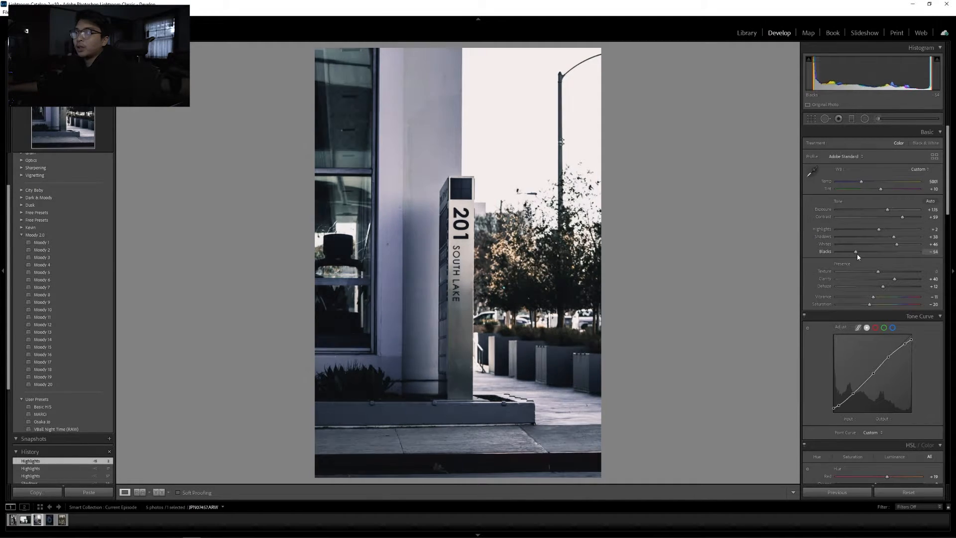
Step: Set the blacks automatically, and adjust clarity to +21, vibrance to -1 and saturation to -35
shift+double_click(856, 252)
drag(895, 278, 876, 297)
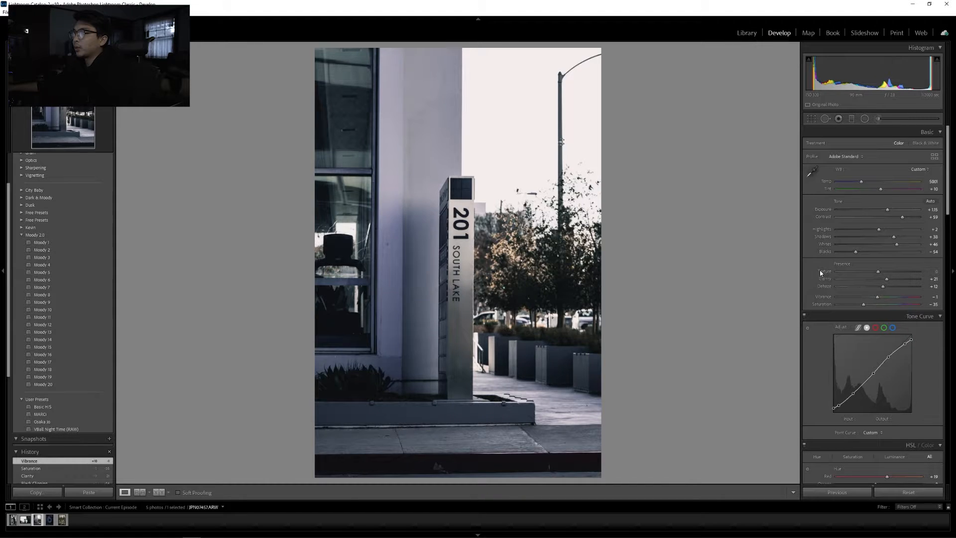
Step: Desaturate the building's bluish wall directly on the photo, bringing blue saturation to -100 and aqua to -52
scroll(819, 272, down, 4)
scroll(812, 267, down, 3)
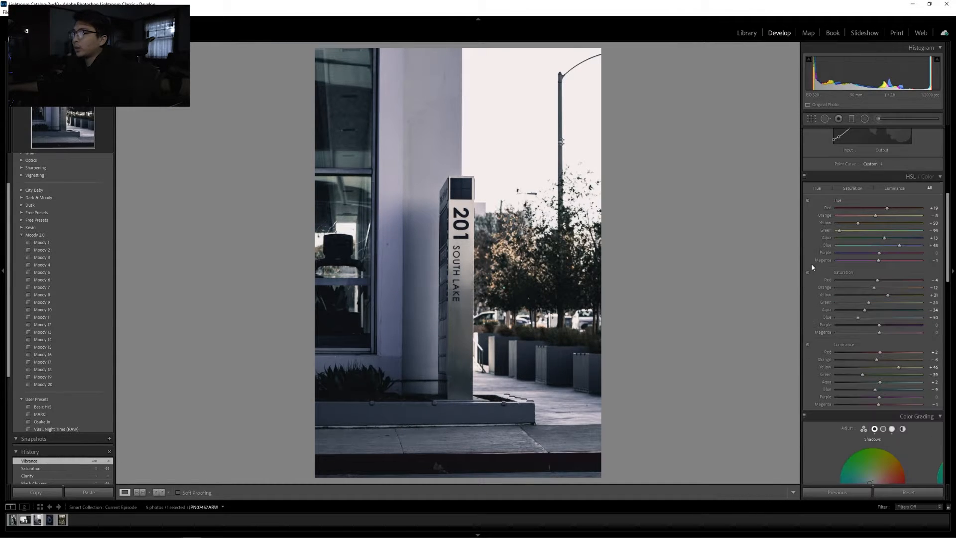
click(807, 273)
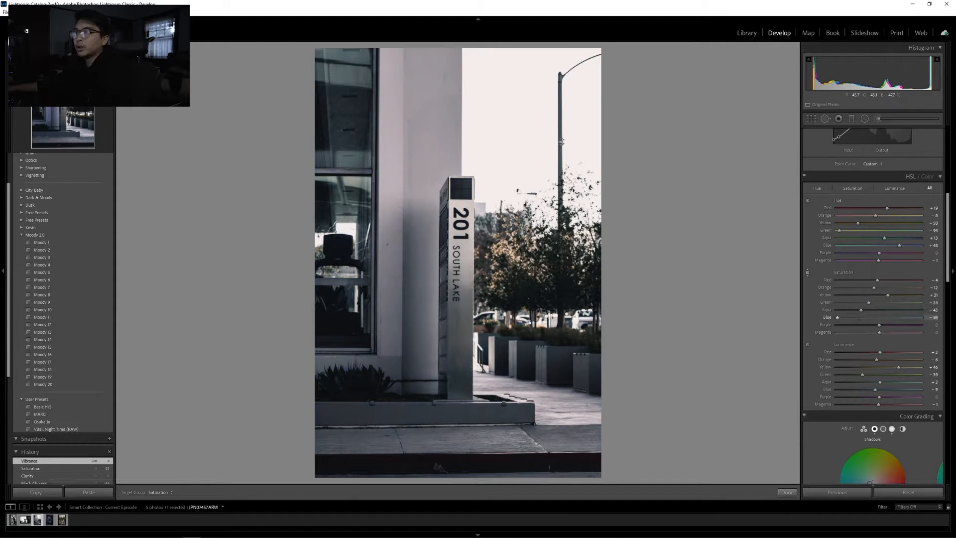
drag(392, 269, 687, 309)
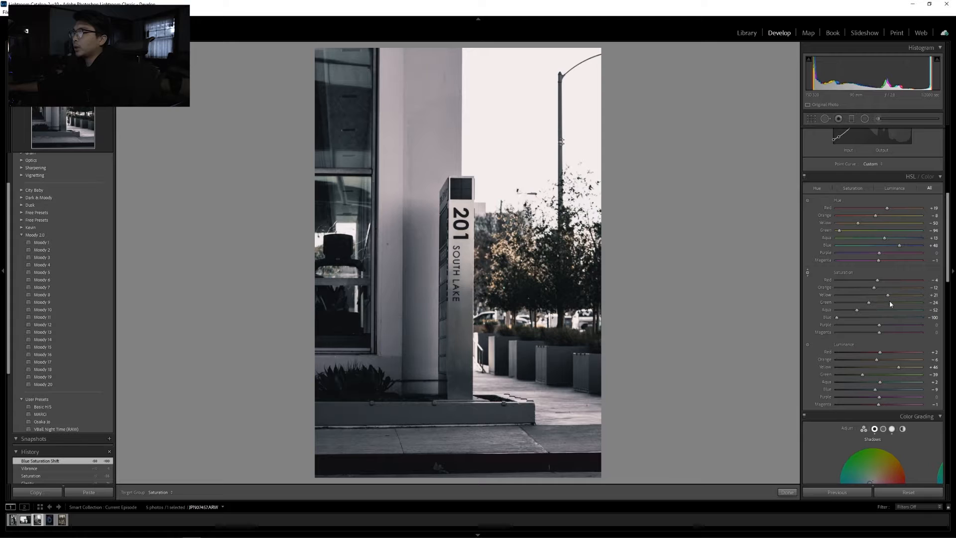
Step: Boost the orange saturation, set red saturation to +24 and yellow to +30, and ease blue saturation to -89
drag(872, 288, 894, 287)
click(890, 281)
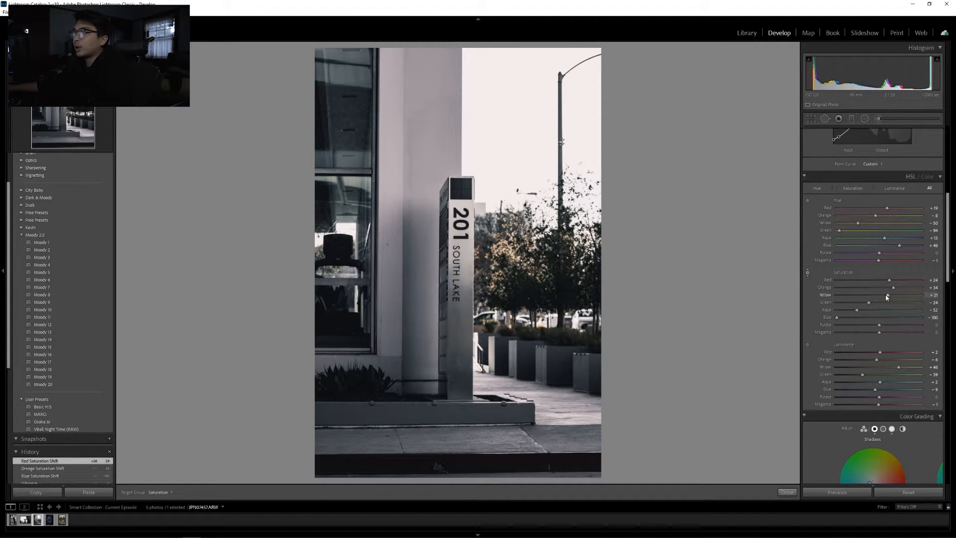
click(891, 298)
click(899, 289)
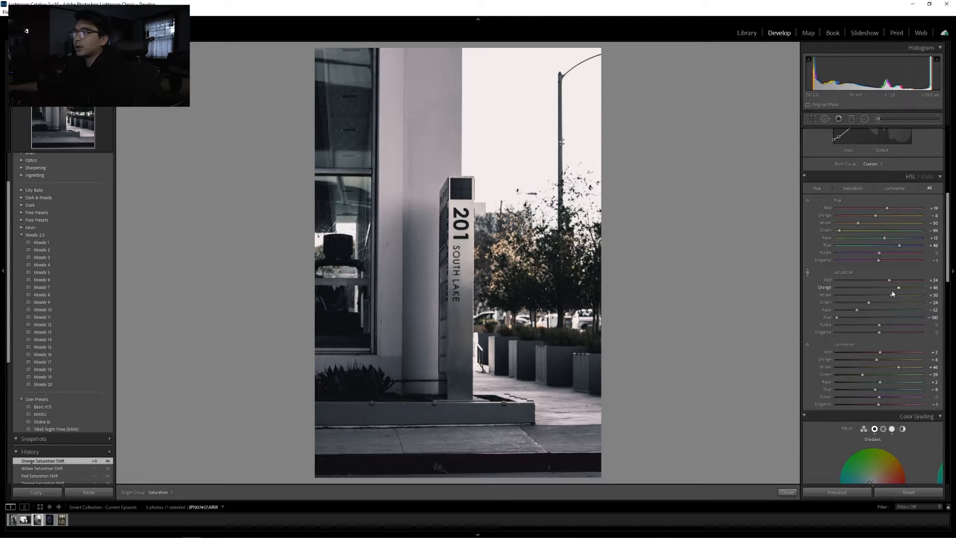
click(843, 317)
drag(843, 318, 840, 318)
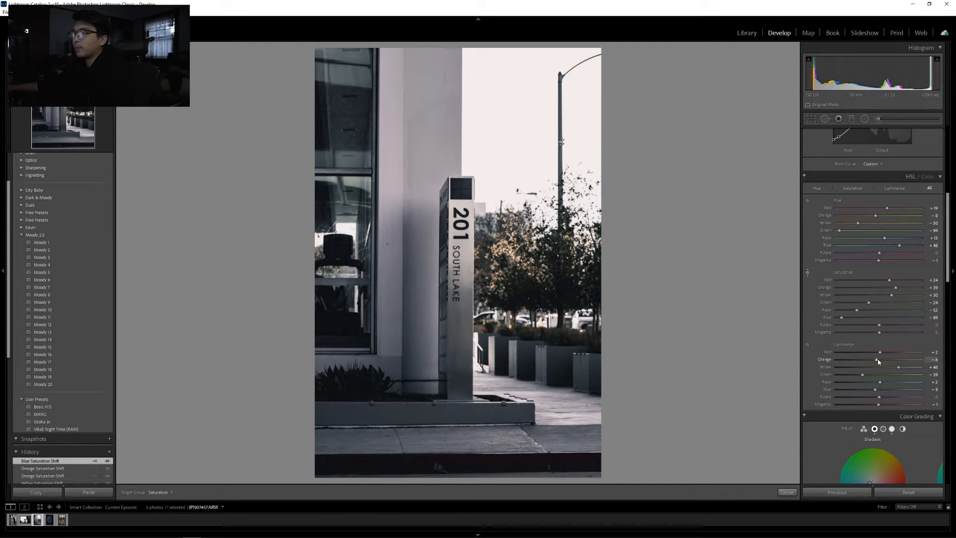
Step: Brighten the warm tones by setting orange luminance to +26 and red luminance to +17
mouse_move(877, 360)
mouse_down()
mouse_move(892, 354)
mouse_move(883, 353)
mouse_move(891, 363)
mouse_move(886, 353)
mouse_up()
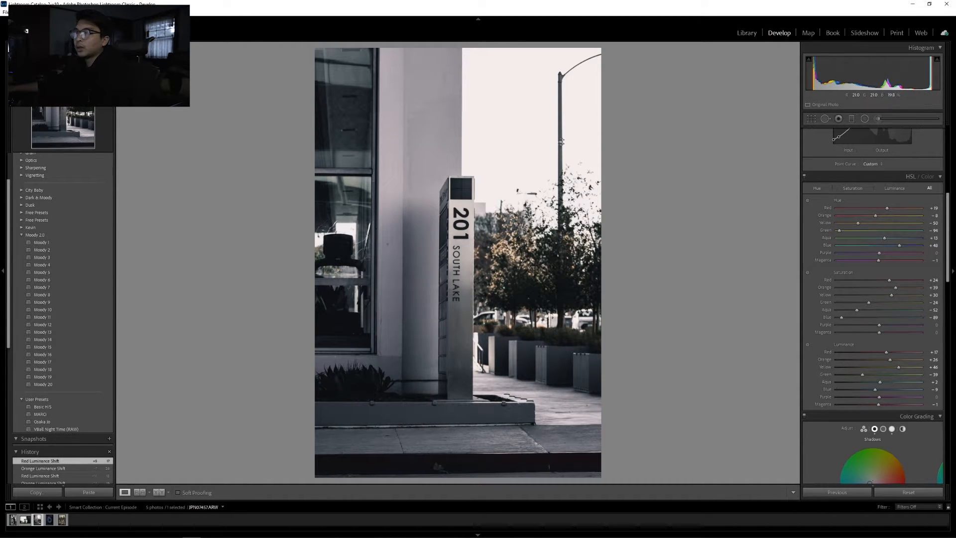
Step: Reshape the lower part of the tone curve, moving the lower shadow point to input 35, output 28 and the black point to output 17
scroll(812, 225, up, 5)
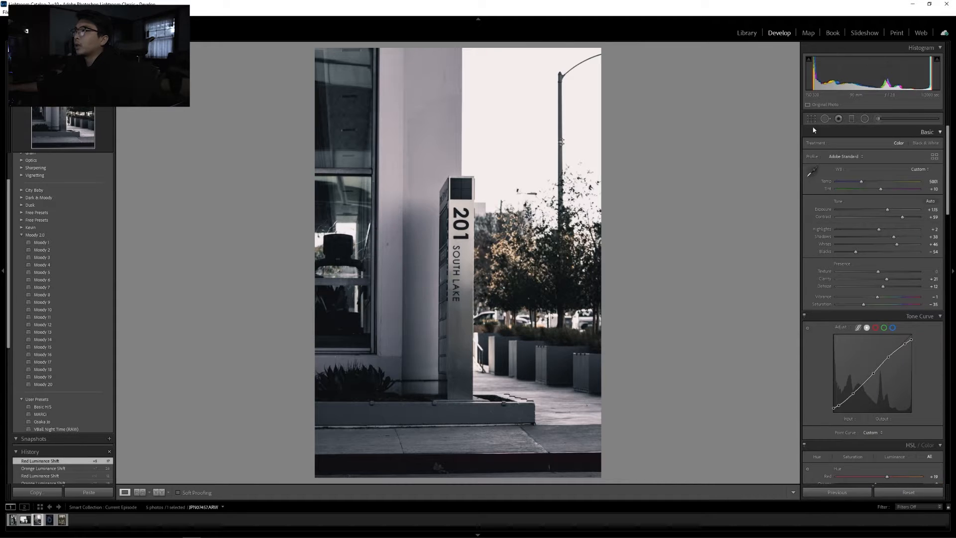
scroll(807, 251, down, 2)
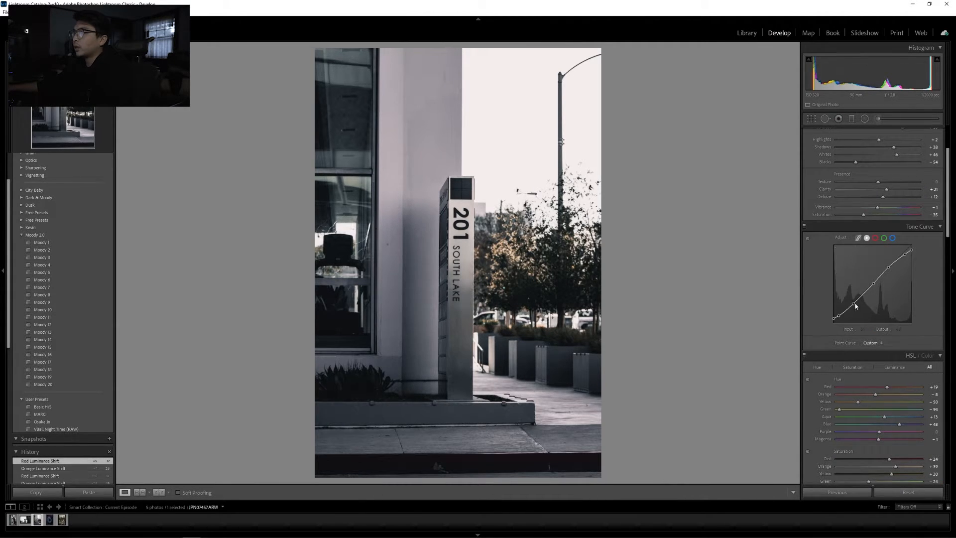
key(ctrl+z)
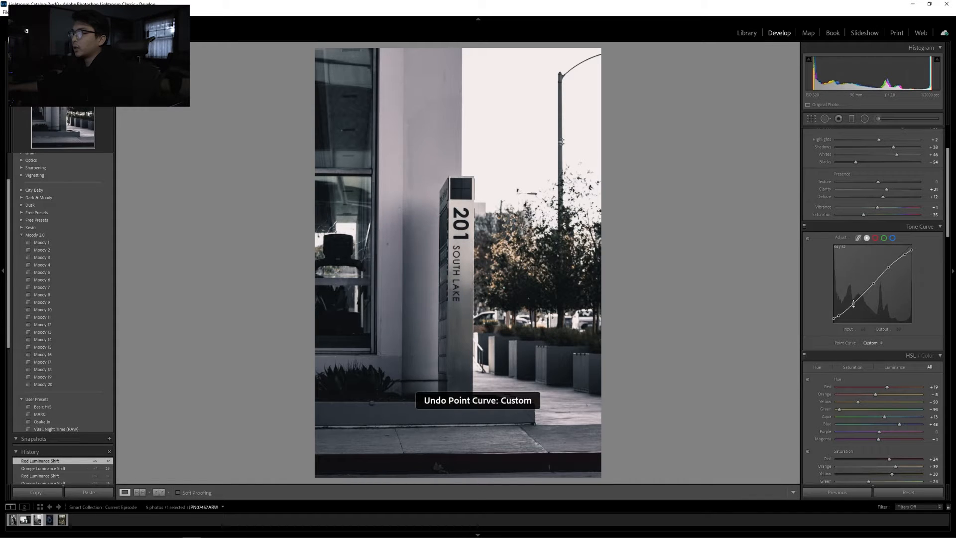
drag(853, 303, 855, 303)
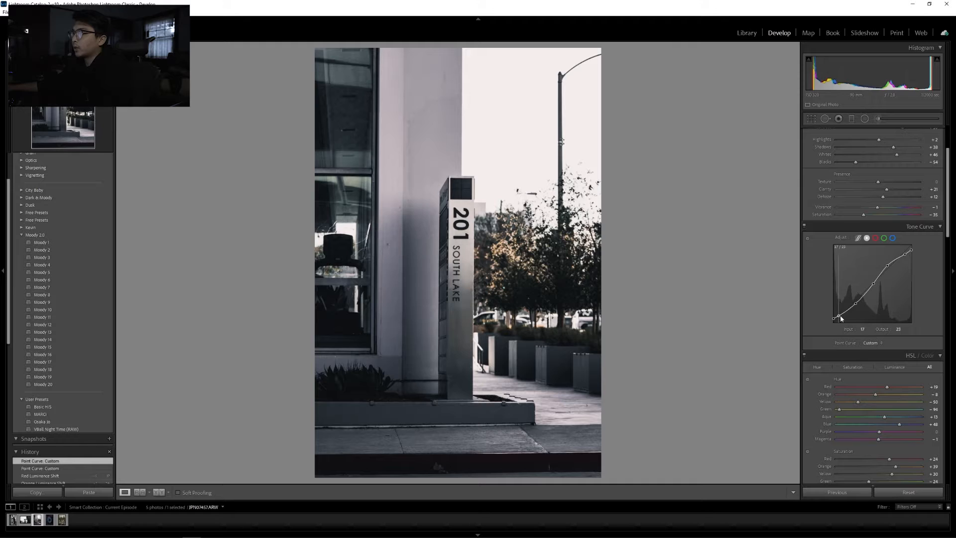
drag(839, 316, 845, 318)
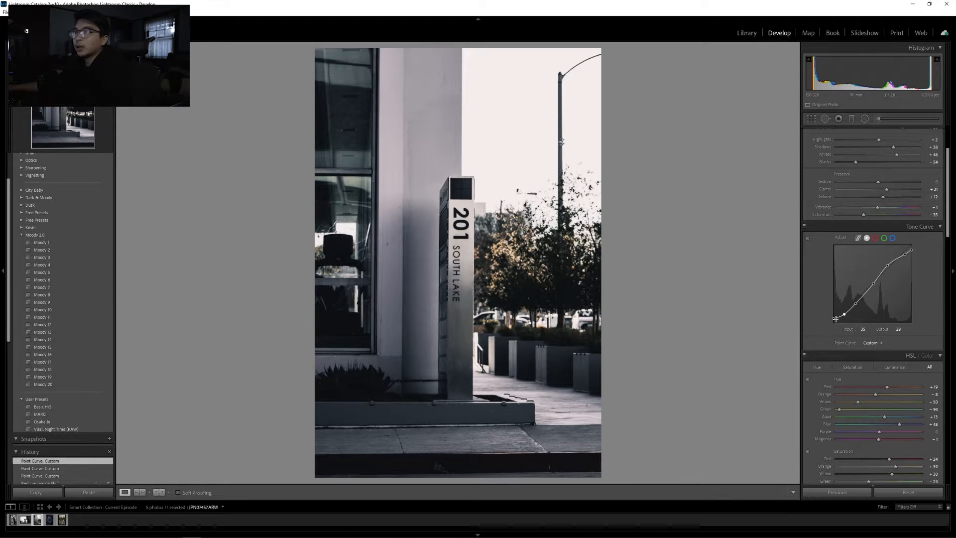
drag(834, 318, 835, 317)
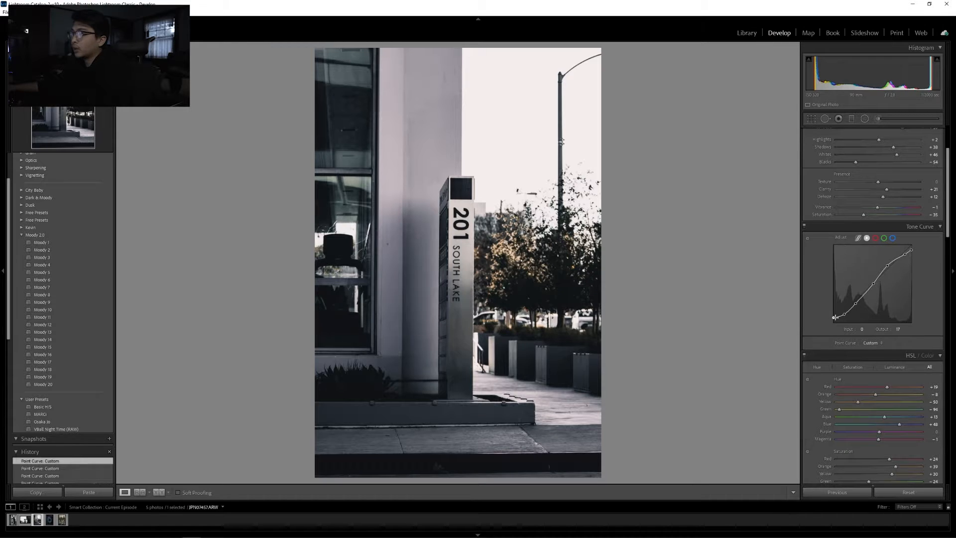
Step: Fine-tune the upper part of the tone curve, placing the highlight point at 229/226 and the midpoint at 128/127
click(904, 253)
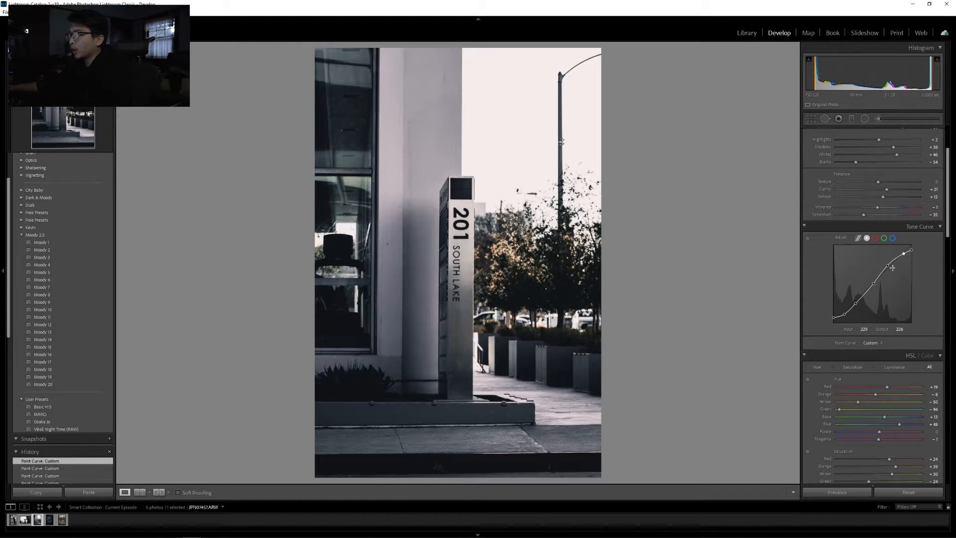
click(872, 285)
drag(872, 284, 873, 284)
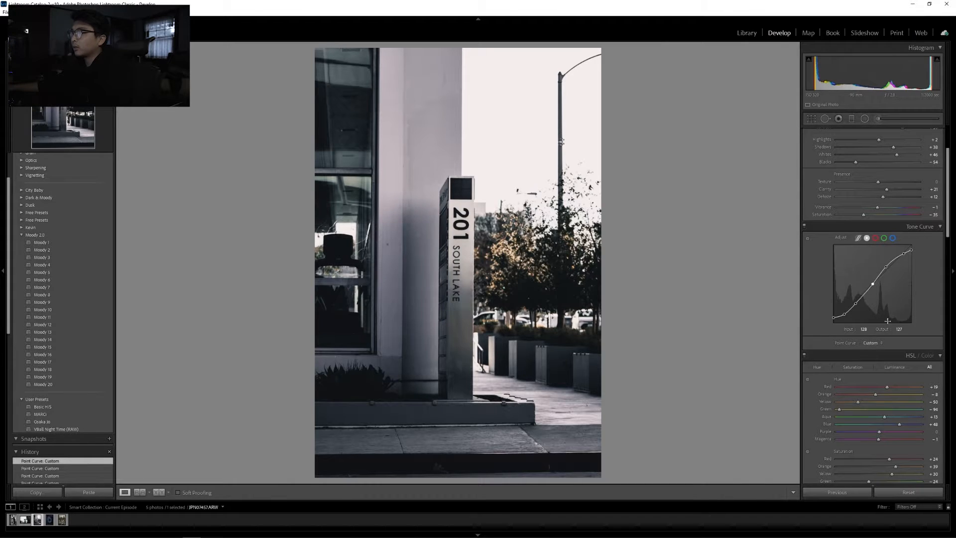
Step: Remove the remaining cool tint by setting both blue and purple saturation to -100
scroll(830, 302, down, 5)
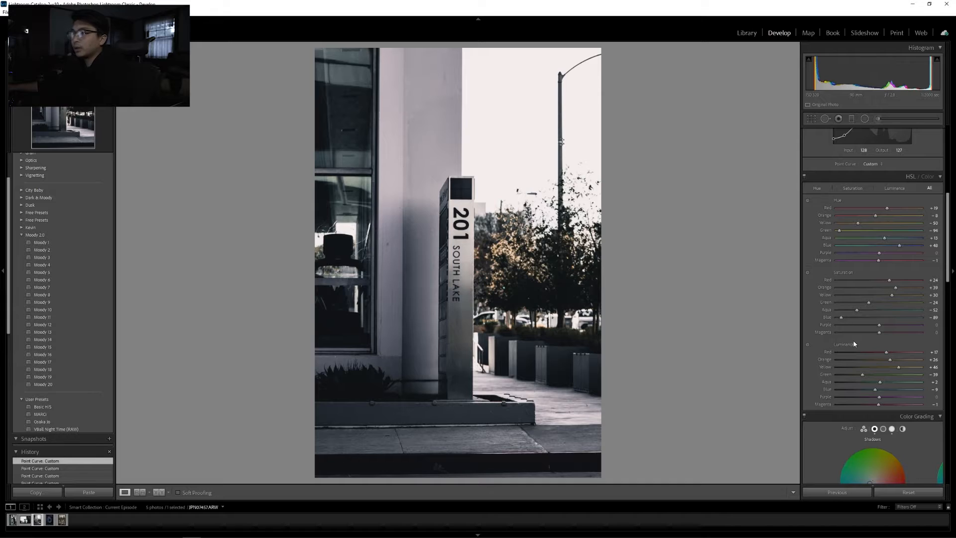
click(820, 316)
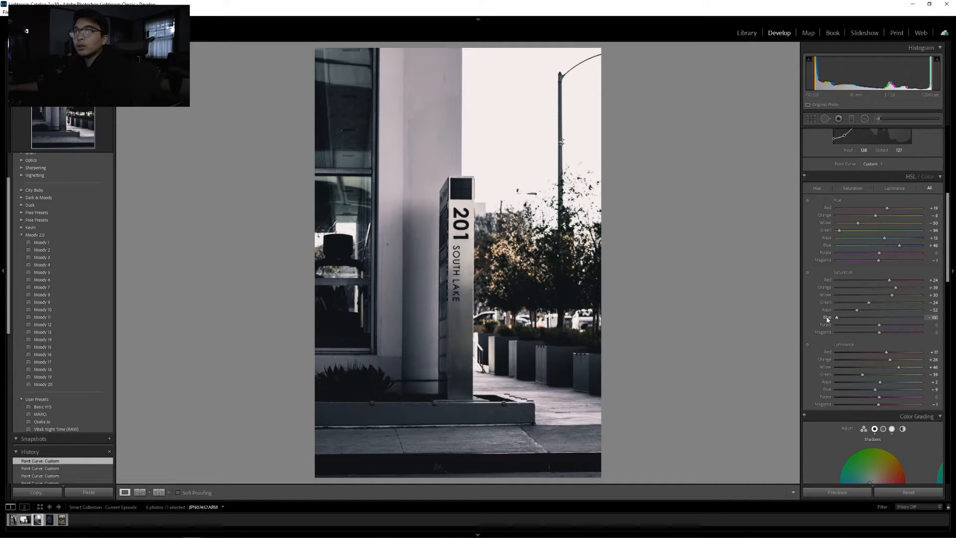
drag(884, 329, 833, 319)
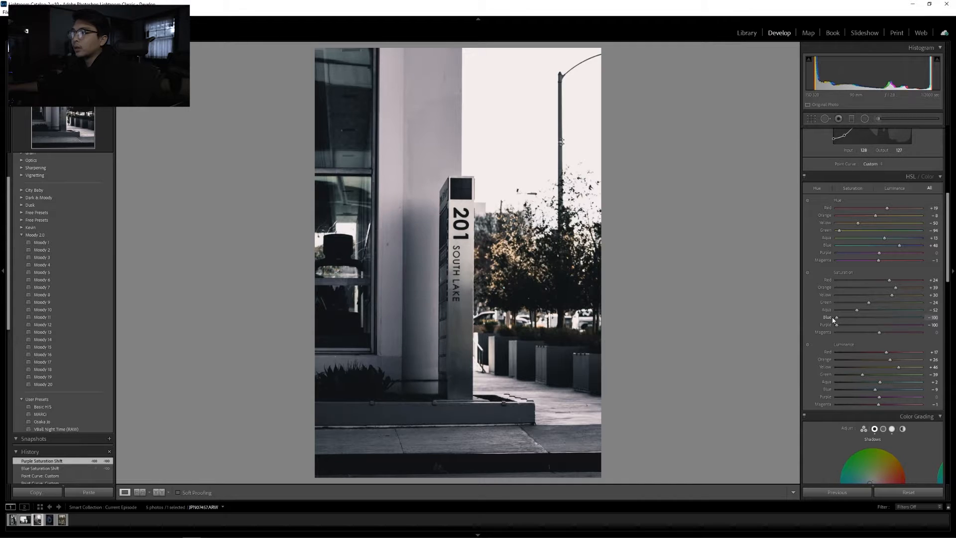
scroll(814, 299, down, 4)
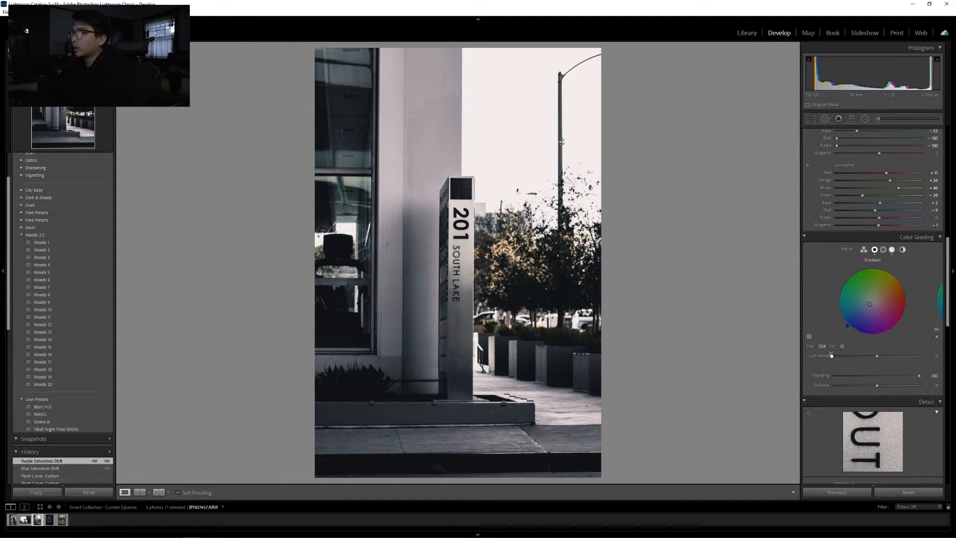
Step: Raise the shadows' saturation in Color Grading and tint the highlights orange with hue 35 and saturation 23
drag(842, 345, 849, 346)
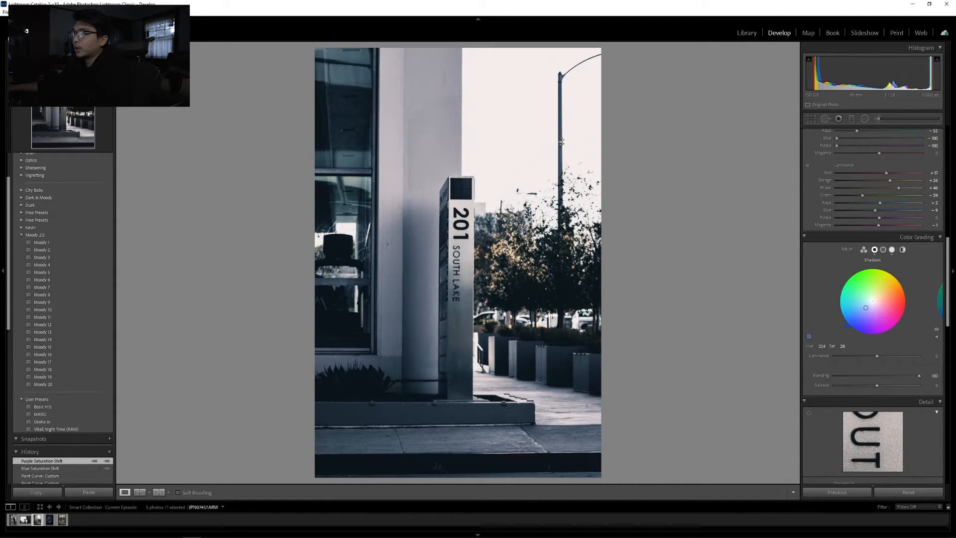
click(892, 249)
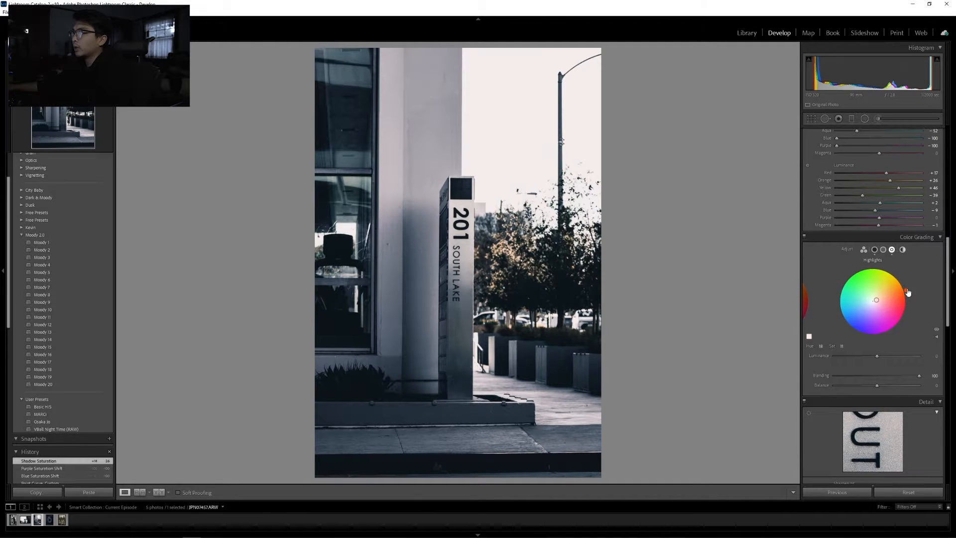
drag(835, 346, 842, 346)
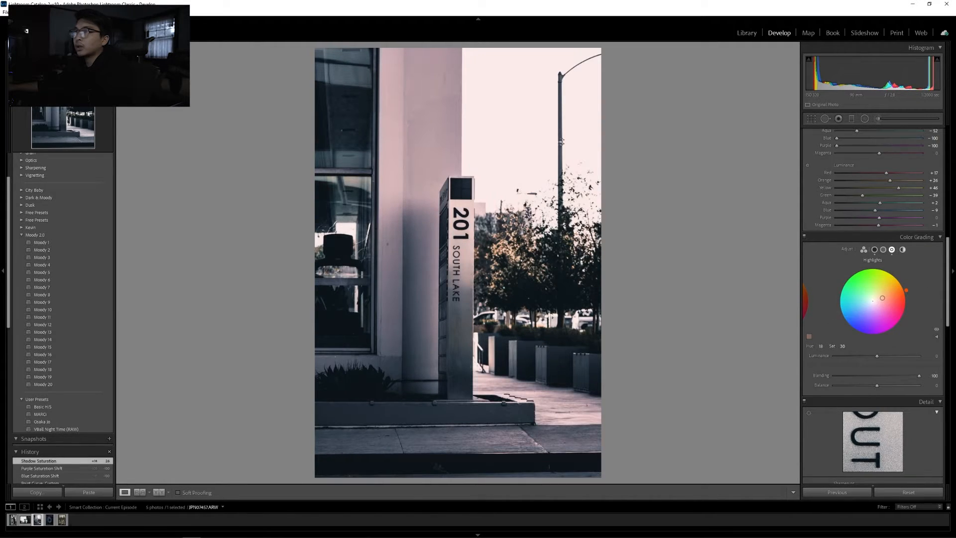
mouse_move(903, 285)
mouse_down()
mouse_move(895, 273)
mouse_move(902, 281)
mouse_up()
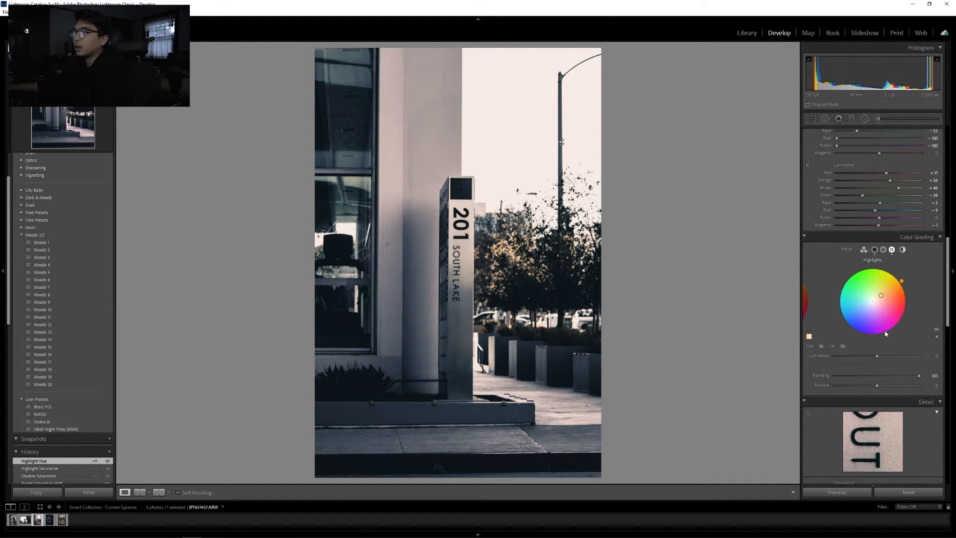
drag(842, 347, 844, 347)
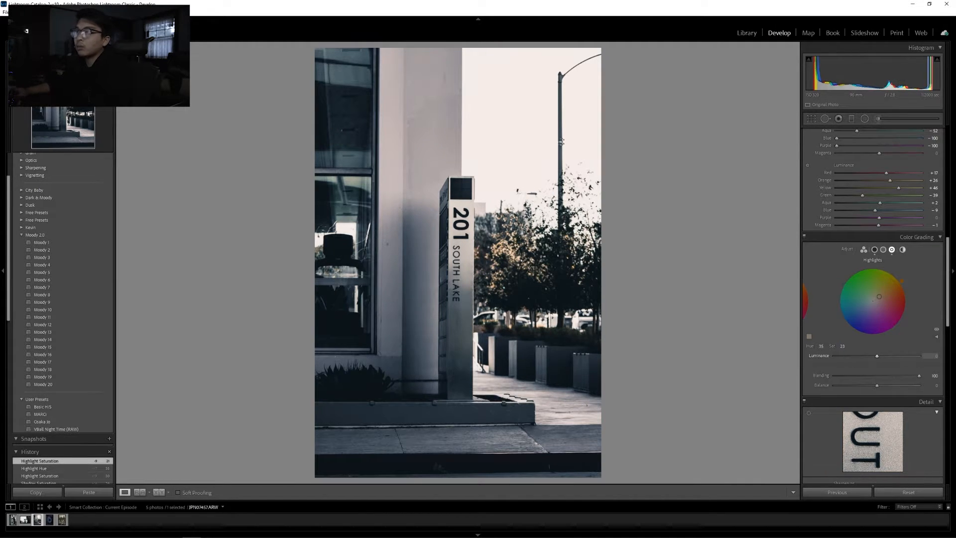
Step: Try a highlights hue of 30 in Color Grading and undo that change
click(820, 347)
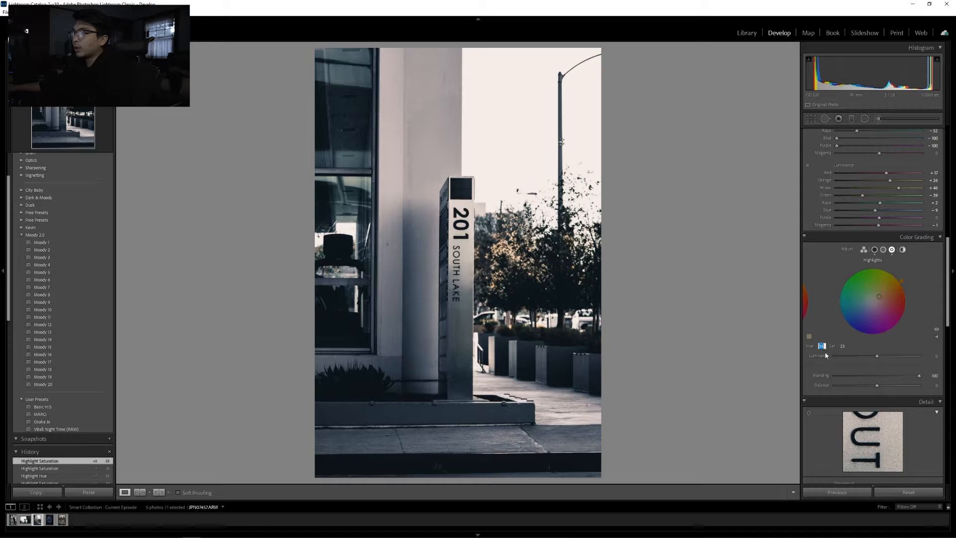
text(3)
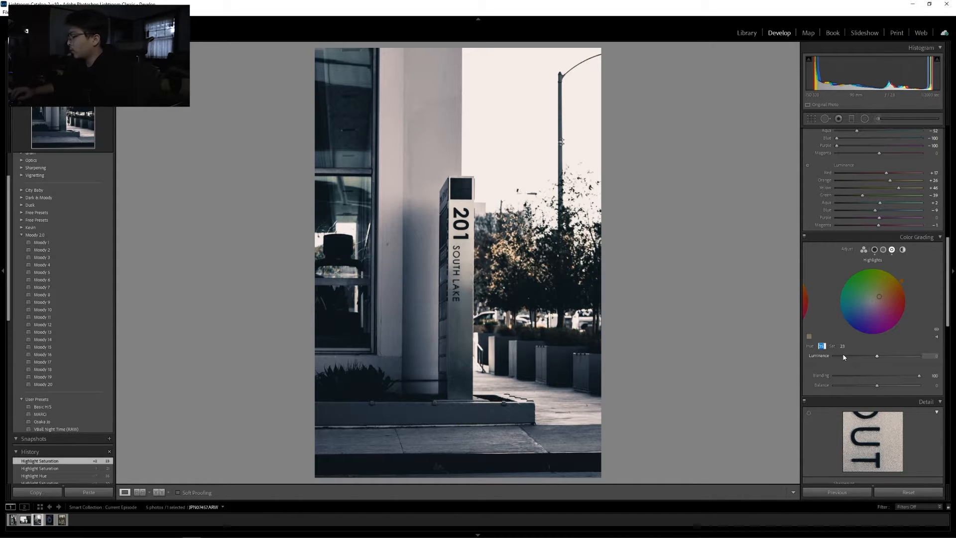
text(0)
key(Return)
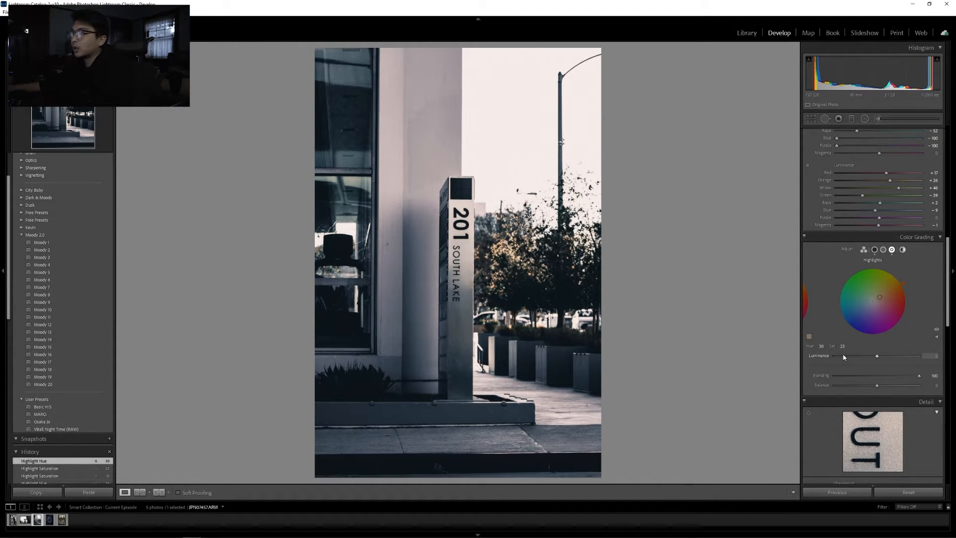
key(ctrl+z)
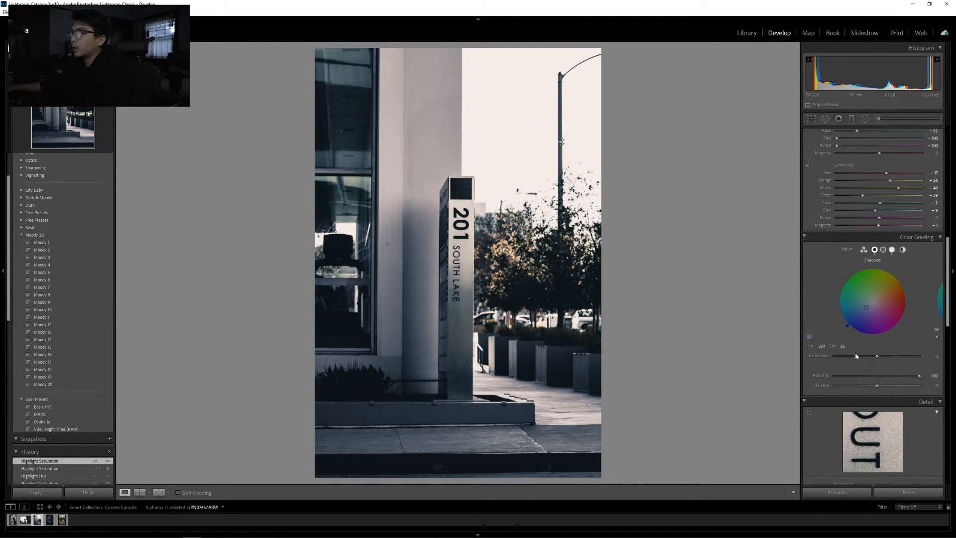
Step: Set the shadows' saturation to 20 in Color Grading
click(841, 345)
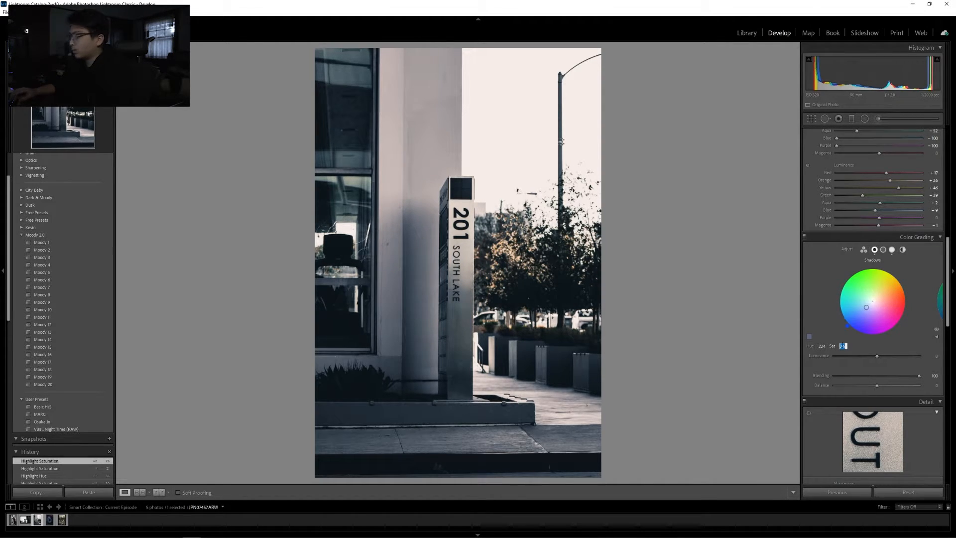
text(20)
key(Return)
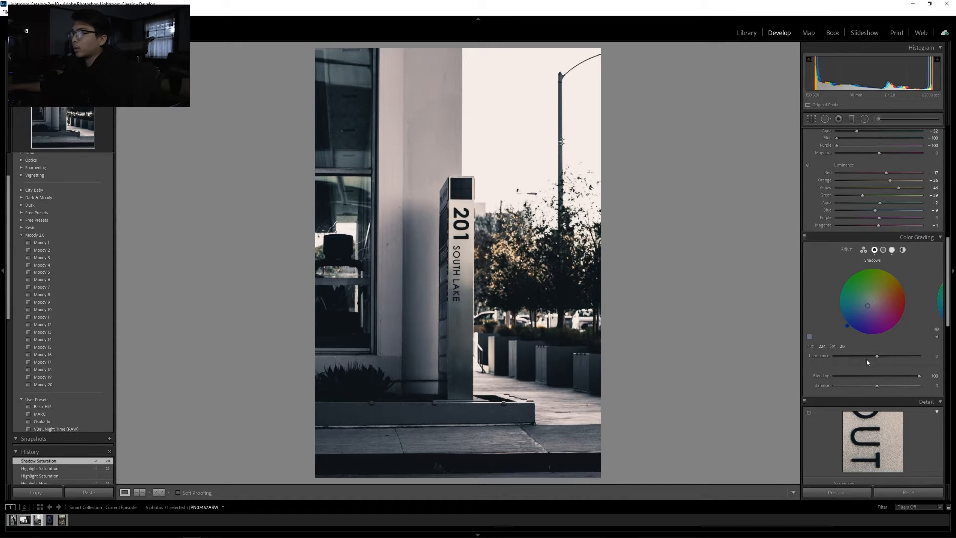
Step: Add a tall radial filter centred on the 201 South Lake sign with exposure -0.50, and turn off its mask inversion
scroll(822, 288, up, 10)
scroll(823, 291, down, 10)
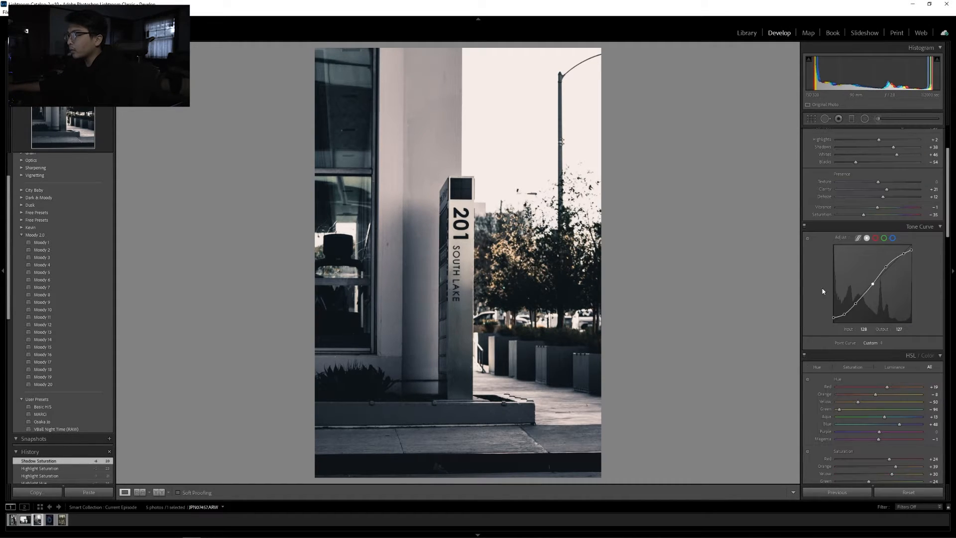
scroll(823, 291, down, 5)
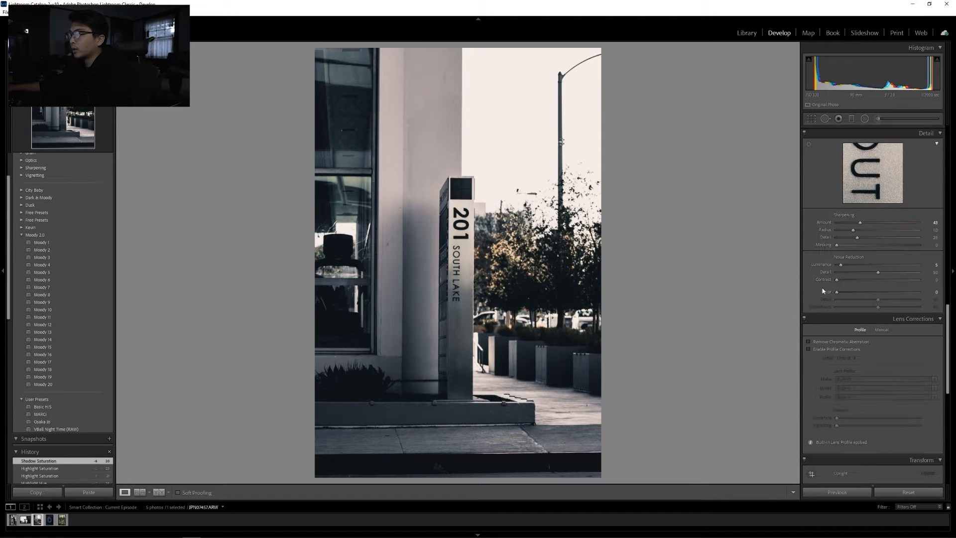
scroll(822, 292, up, 15)
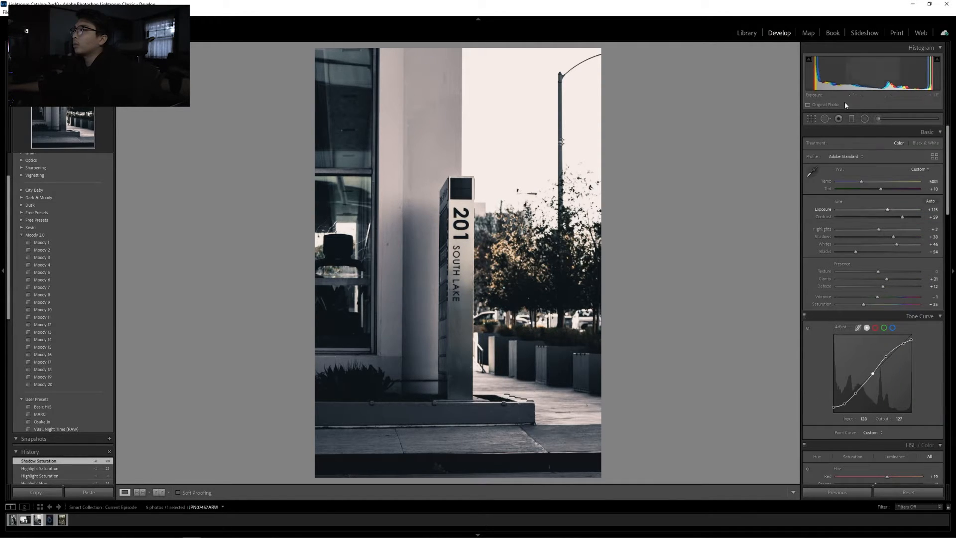
click(825, 119)
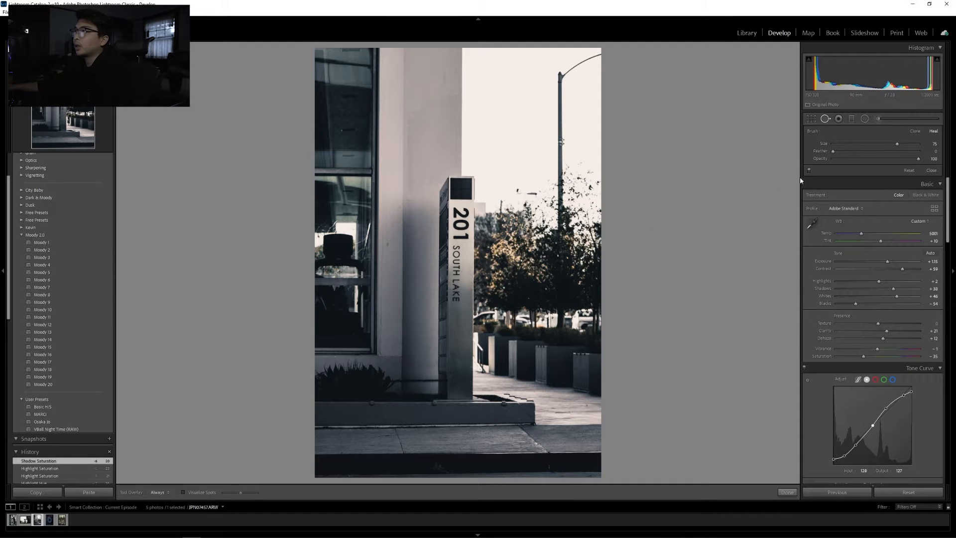
click(864, 119)
drag(450, 277, 556, 466)
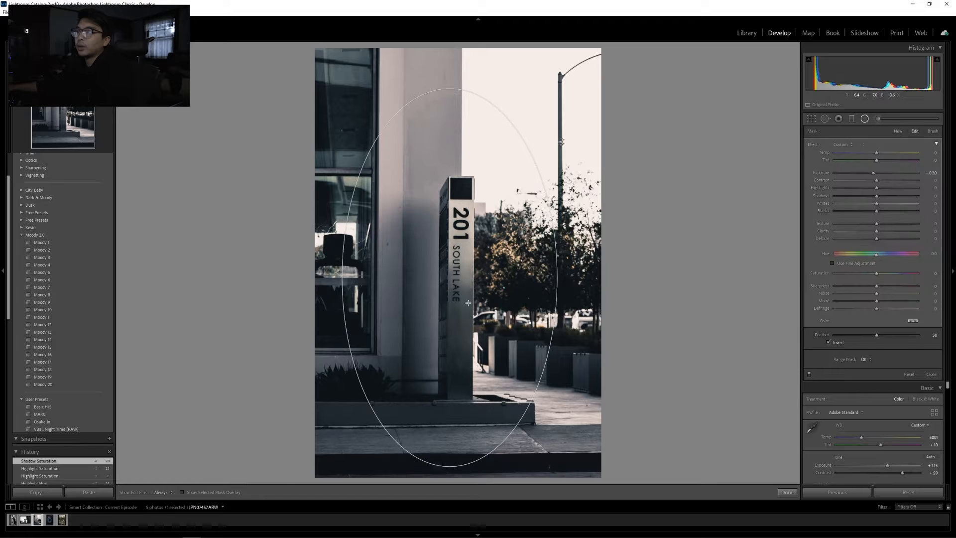
drag(448, 277, 456, 275)
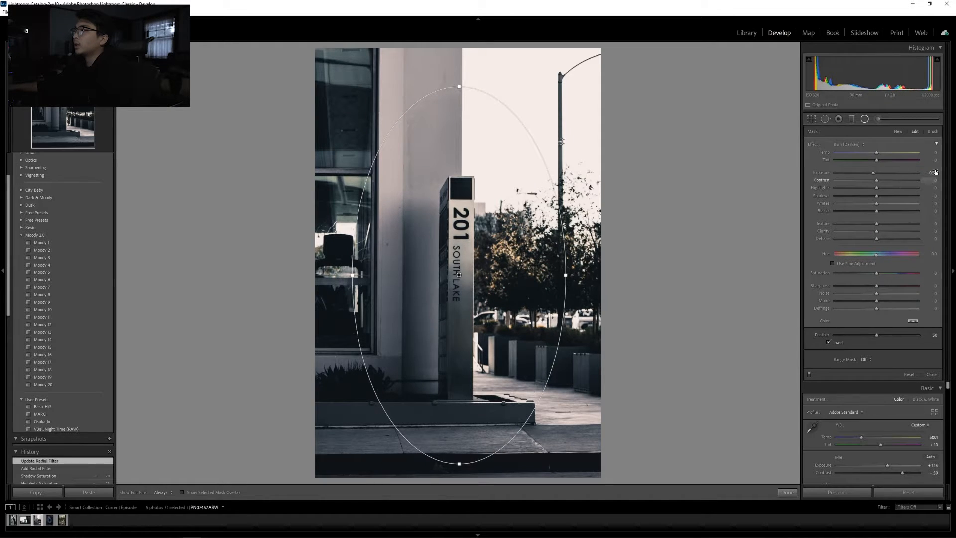
click(828, 342)
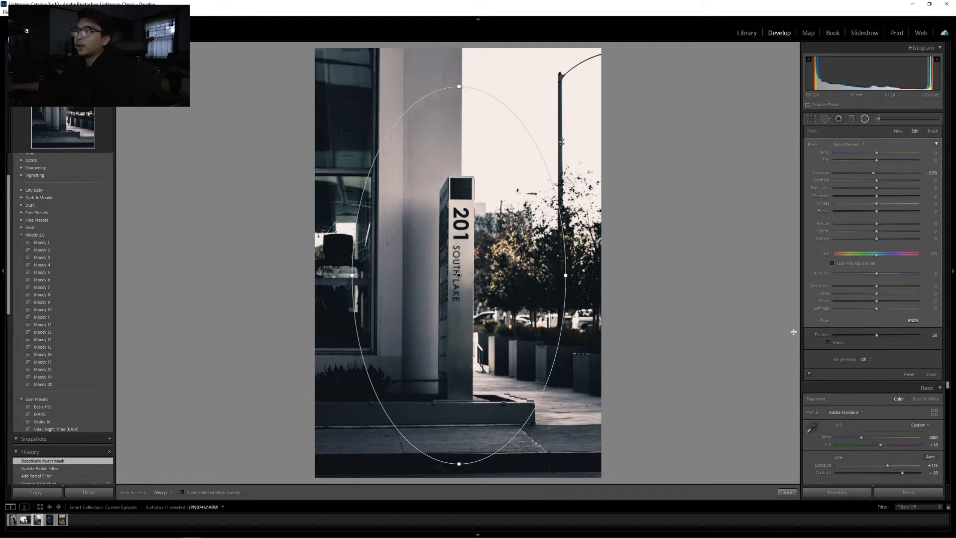
Step: Shift the radial filter upward and enlarge its ellipse so it spans nearly the full width and height of the photo
mouse_move(458, 463)
mouse_down()
mouse_move(458, 483)
mouse_move(458, 470)
mouse_up()
drag(447, 266, 447, 247)
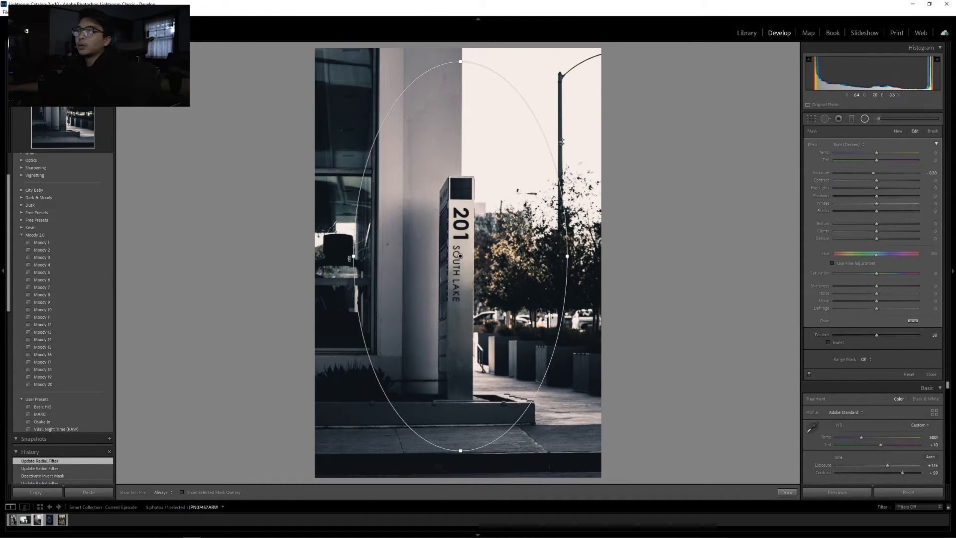
drag(352, 255, 328, 256)
drag(459, 453, 460, 474)
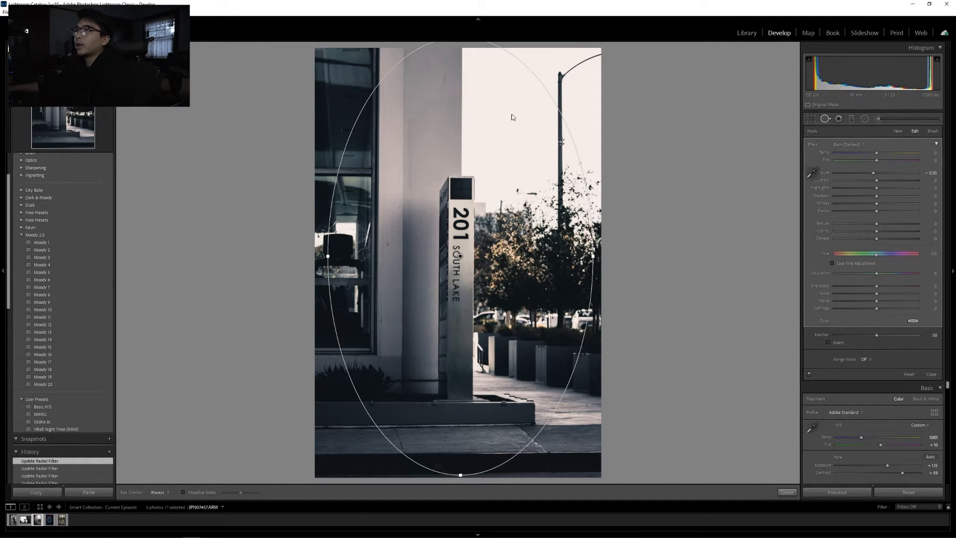
Step: Heal away the street lamp's curved arm and the upper part of its pole against the sky
key(q)
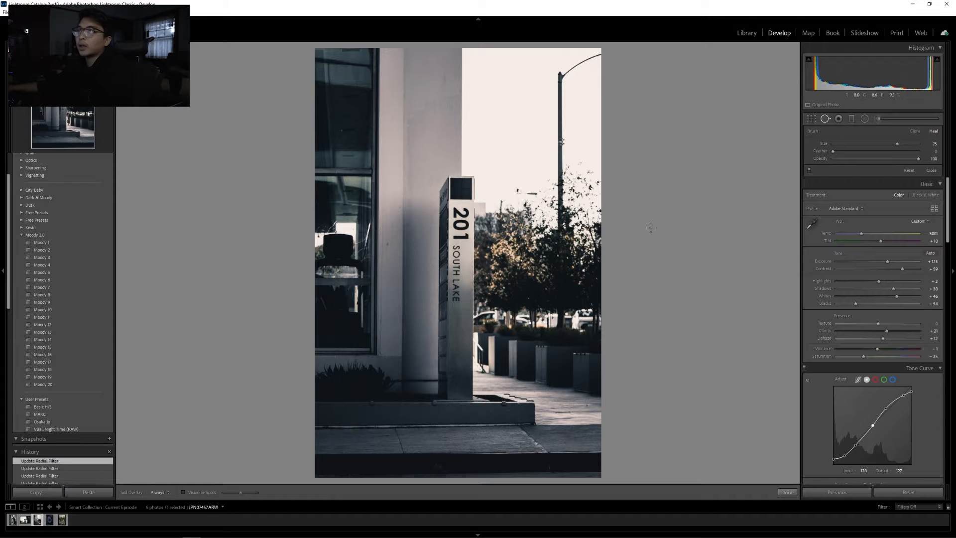
mouse_move(601, 53)
mouse_down()
mouse_move(557, 75)
mouse_move(578, 58)
mouse_move(532, 59)
mouse_up()
drag(562, 89, 561, 165)
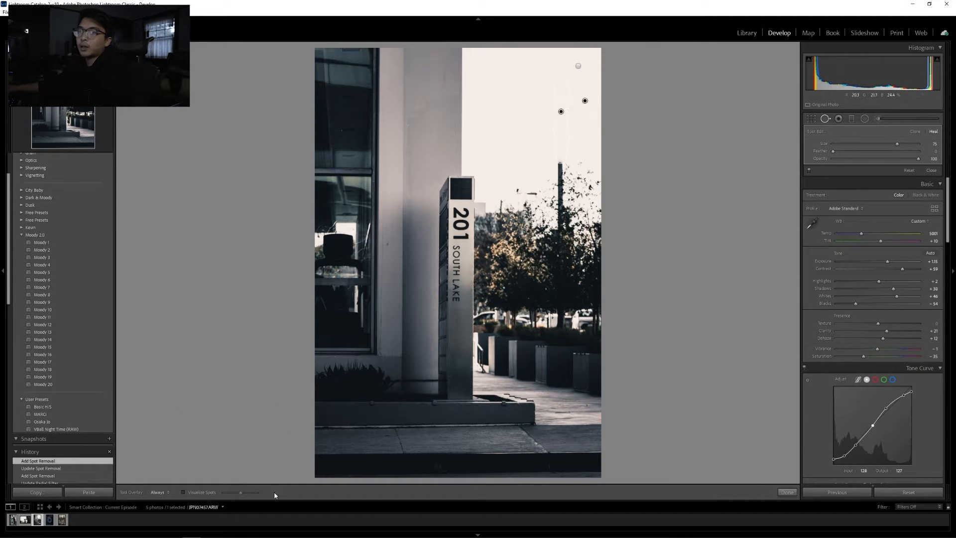
click(825, 119)
Step: Heal away the remaining lamp pole down through the tree foliage using a brush feather of 32
click(538, 170)
click(537, 171)
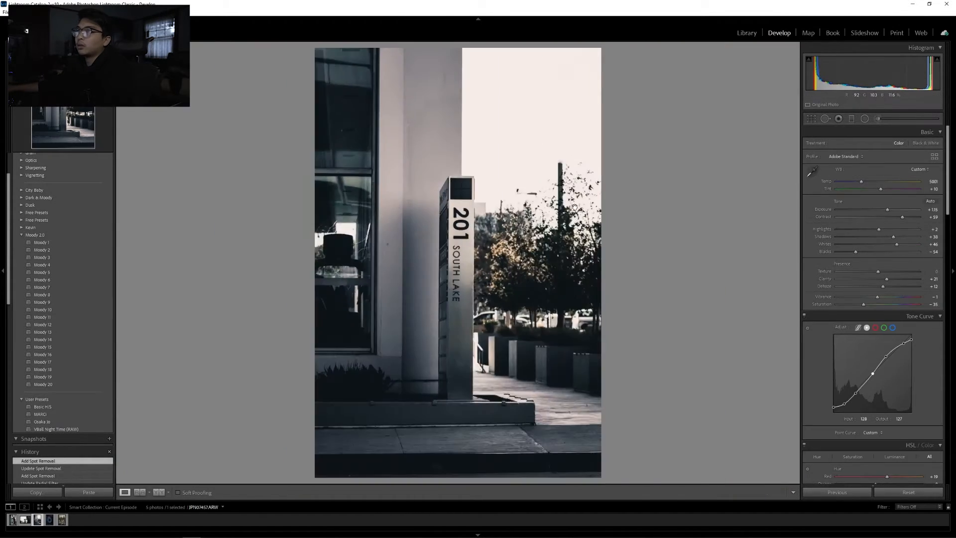
drag(536, 172, 377, 151)
key(q)
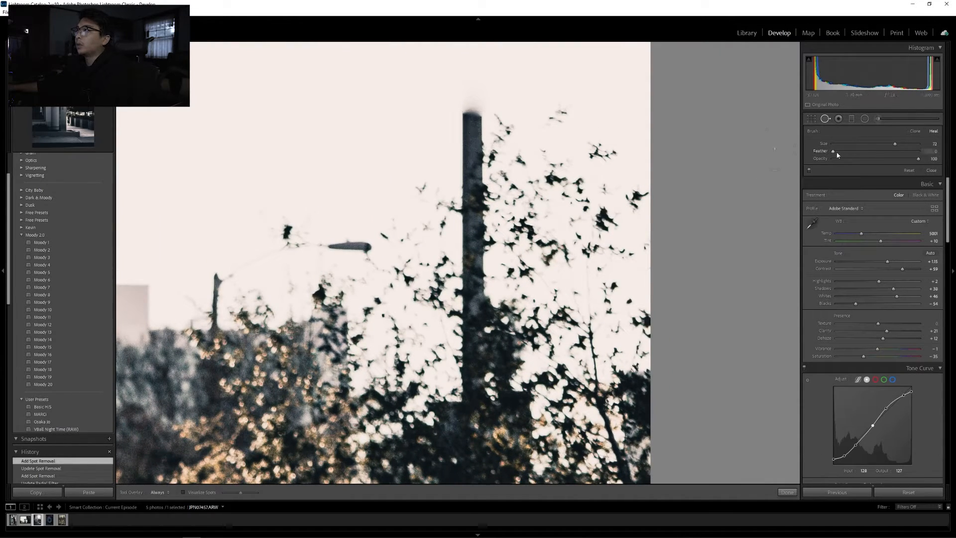
drag(473, 120, 476, 398)
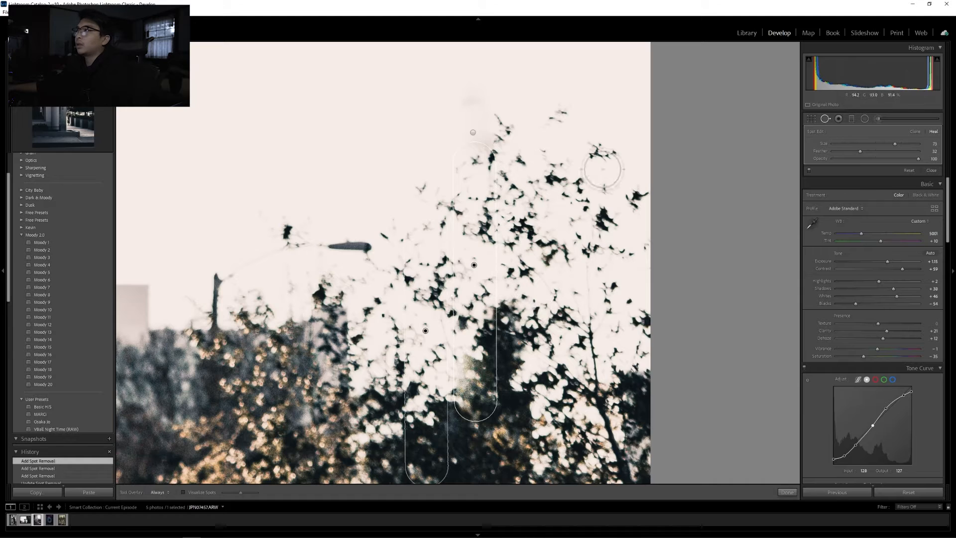
Step: Heal the stray leaves at the top of the tree beside the removed pole, finishing with the whole photo in view
key(q)
click(661, 362)
click(567, 171)
key(q)
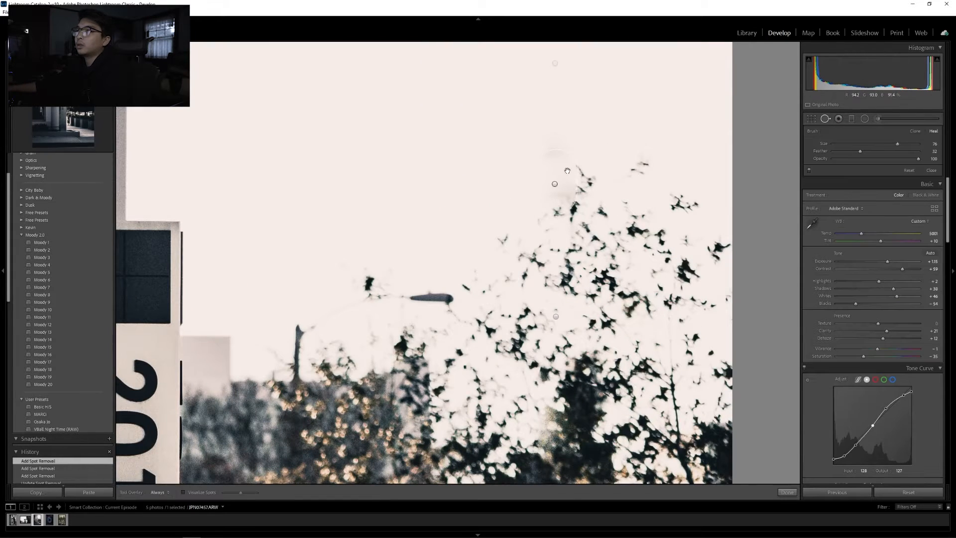
click(575, 175)
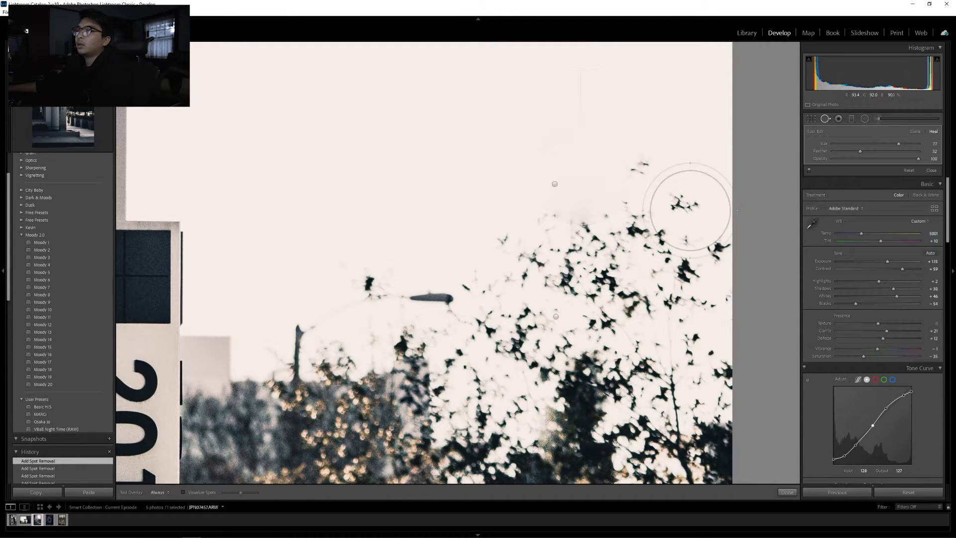
key(q)
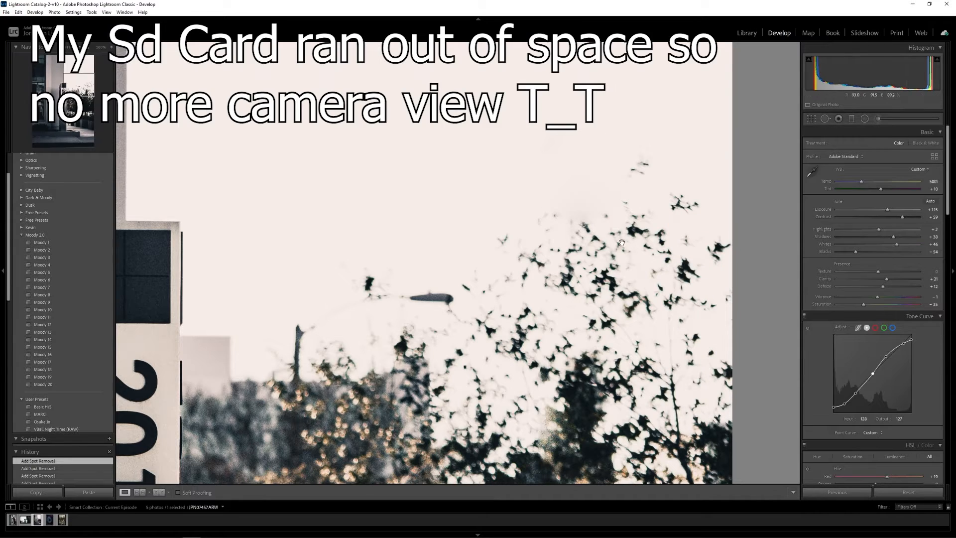
click(563, 289)
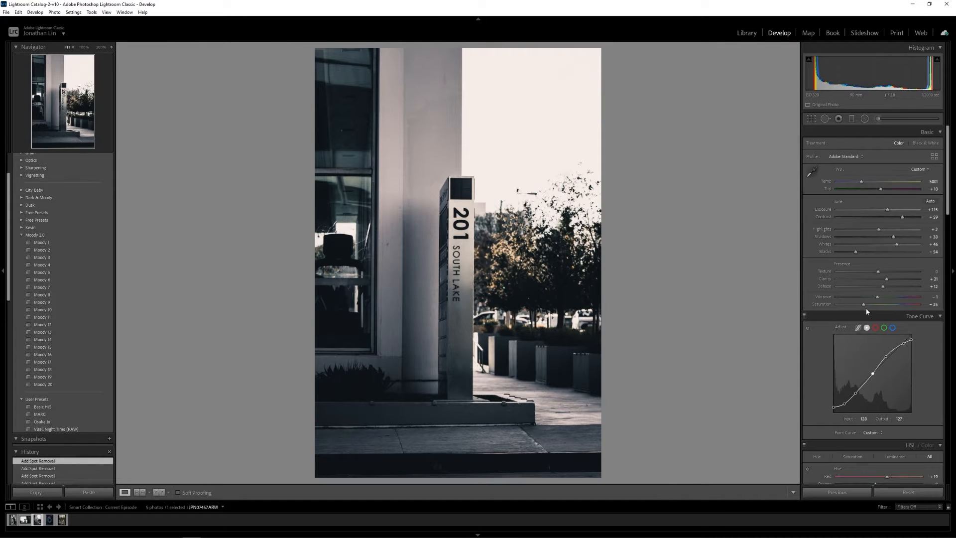
Step: Set the overall saturation to -38 and the vibrance to +40
drag(864, 306, 834, 303)
drag(837, 305, 861, 306)
click(894, 297)
Step: Set the green luminance to -60 and the green saturation to -31 in the HSL adjustments
scroll(817, 257, down, 3)
scroll(817, 258, down, 3)
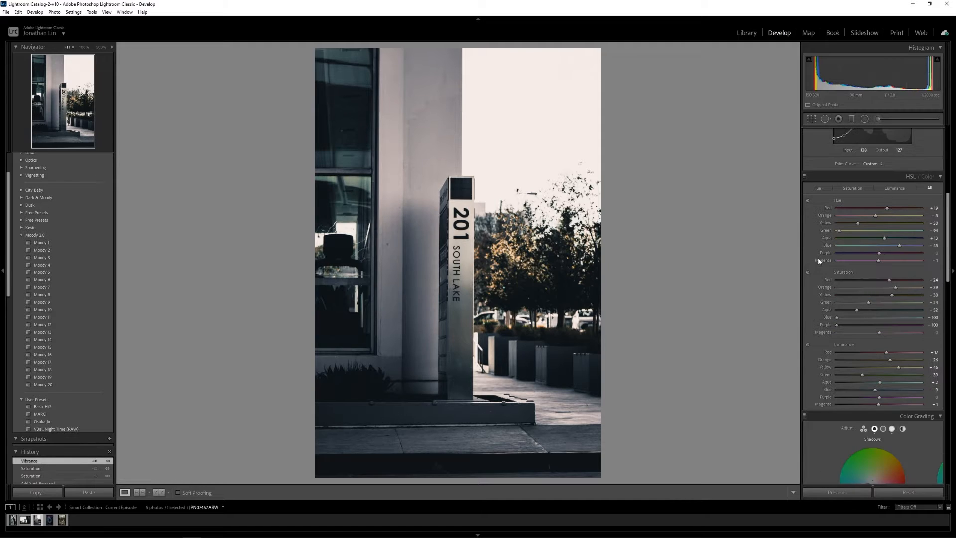
click(807, 344)
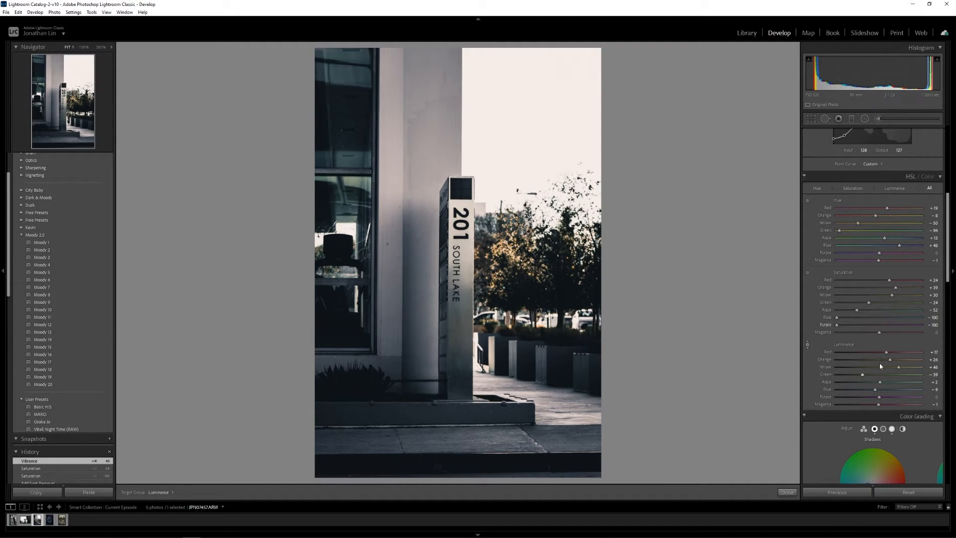
mouse_move(863, 377)
mouse_down()
mouse_move(892, 378)
mouse_move(854, 376)
mouse_up()
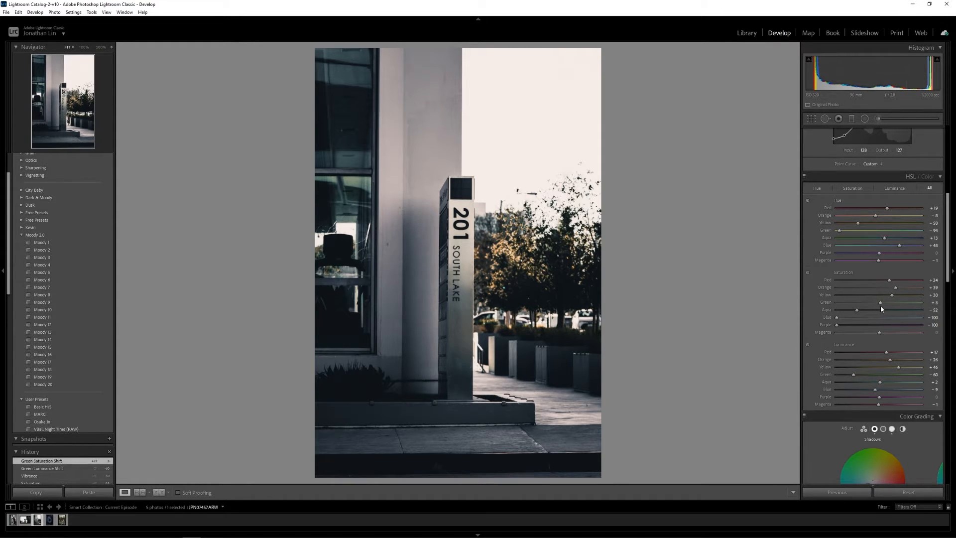
drag(879, 309, 848, 315)
Step: Check the sign and wall up close, and lower the exposure to +0.79 and the shadows to +19
click(415, 291)
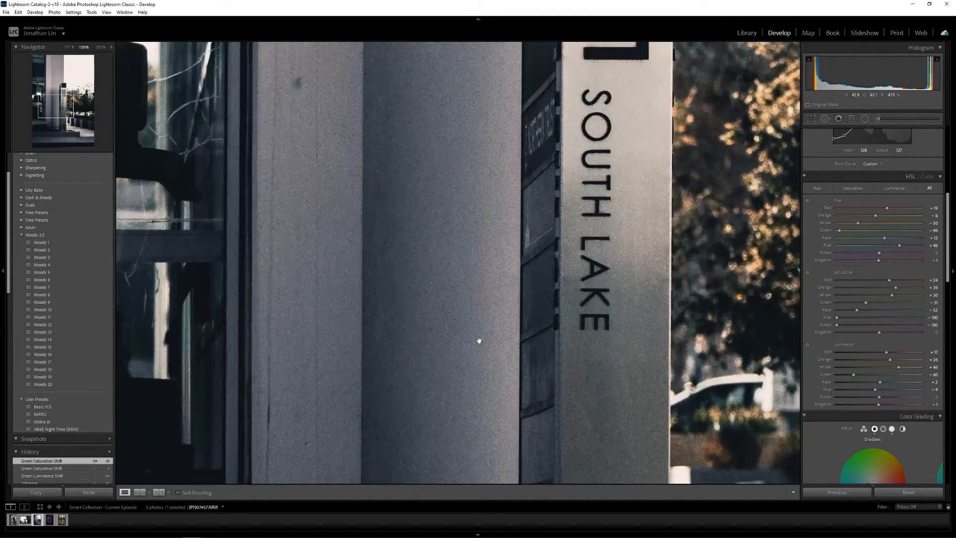
drag(478, 337, 418, 283)
click(418, 283)
scroll(896, 259, up, 5)
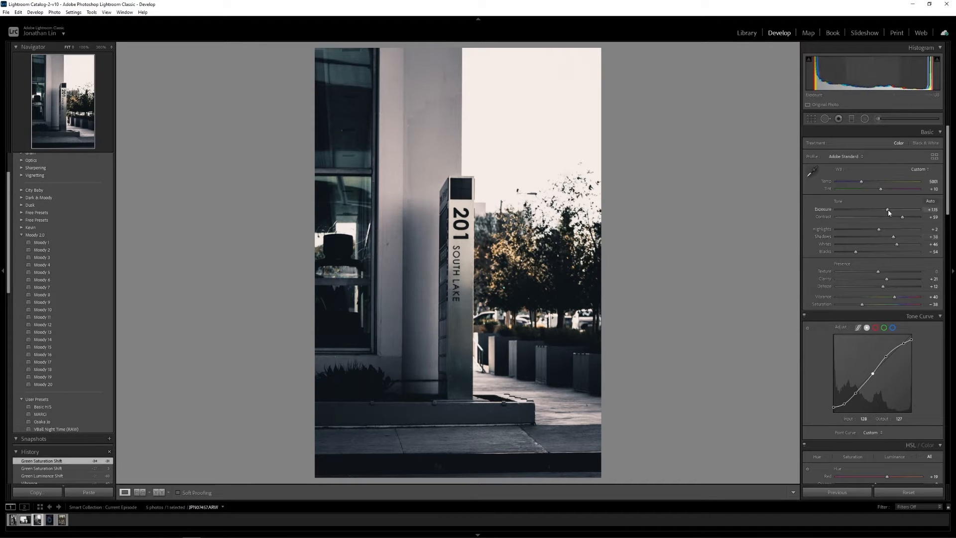
drag(887, 210, 886, 241)
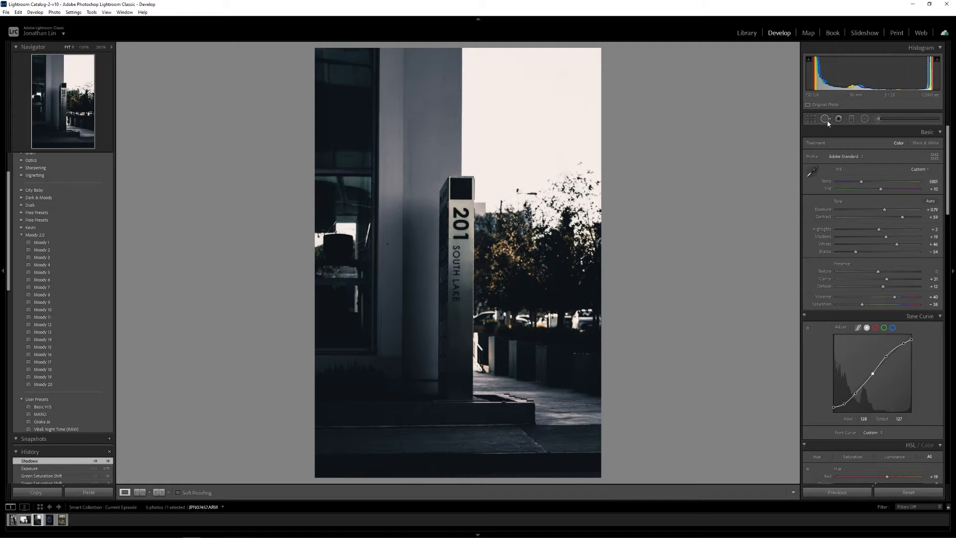
Step: Add a large oval radial filter centred on the 201 South Lake sign and set its exposure to 0
click(864, 119)
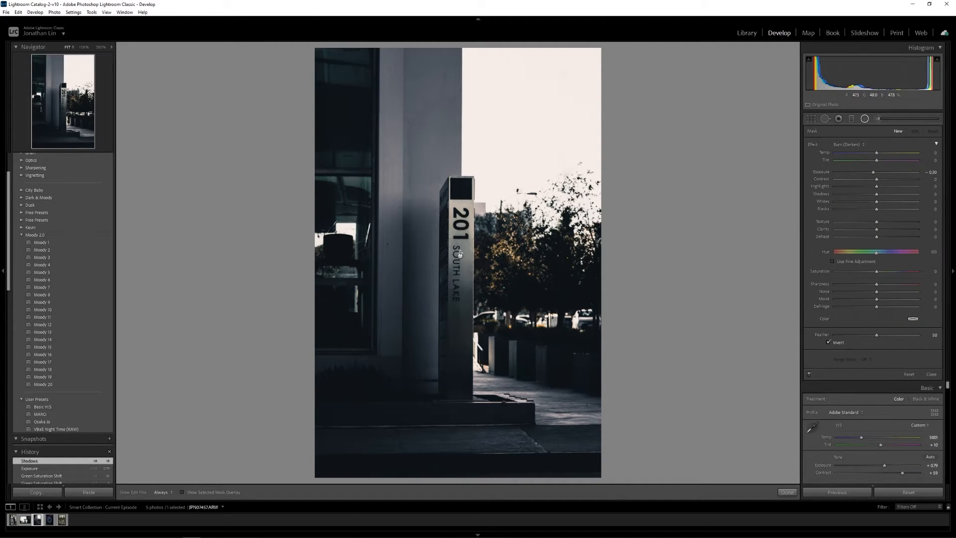
drag(458, 255, 592, 474)
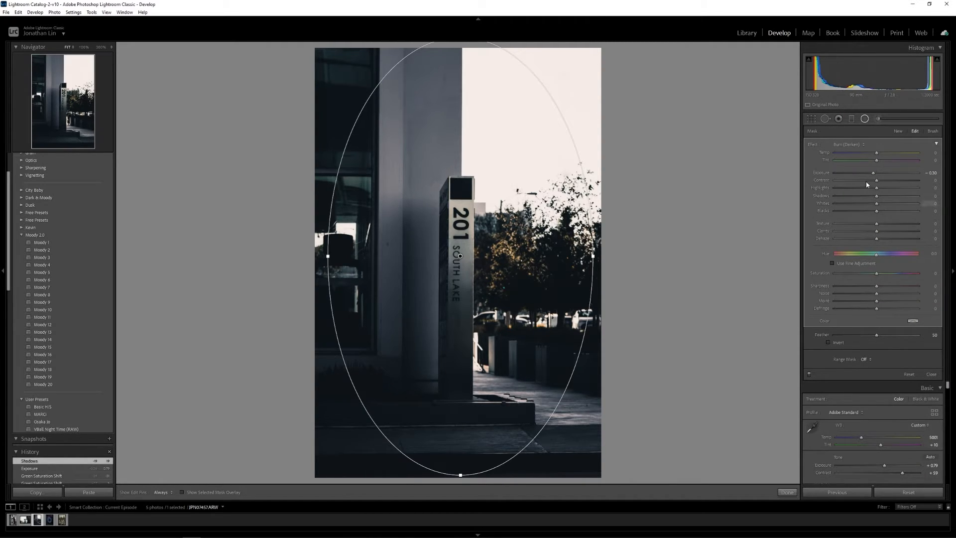
click(931, 174)
text(0)
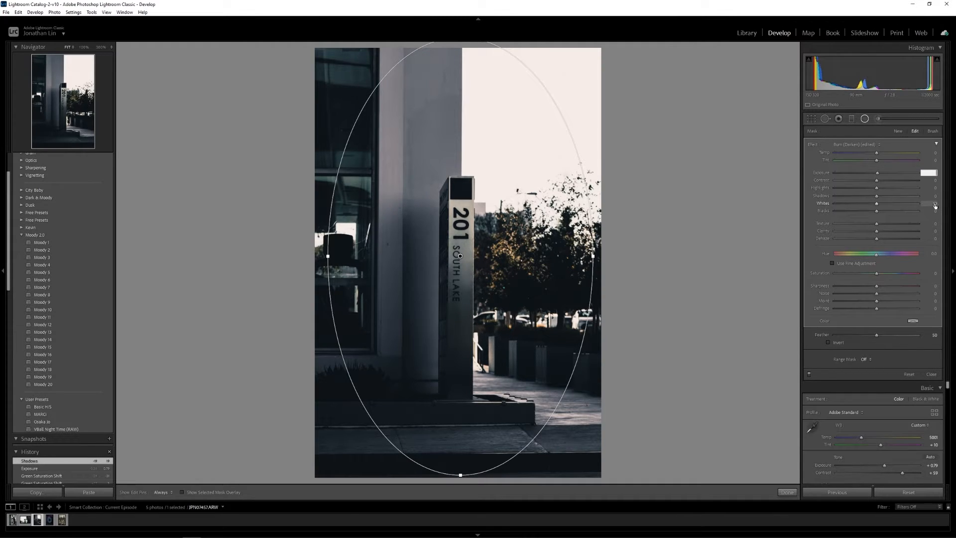
key(Return)
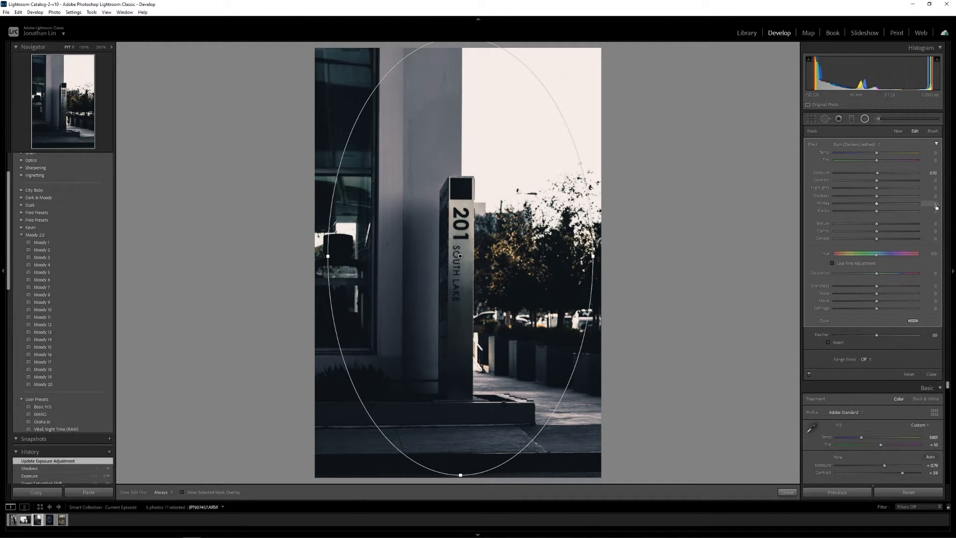
Step: Invert the radial filter's mask and set its exposure to 0.40
mouse_move(932, 173)
mouse_down()
mouse_move(942, 174)
mouse_move(924, 176)
mouse_up()
click(828, 343)
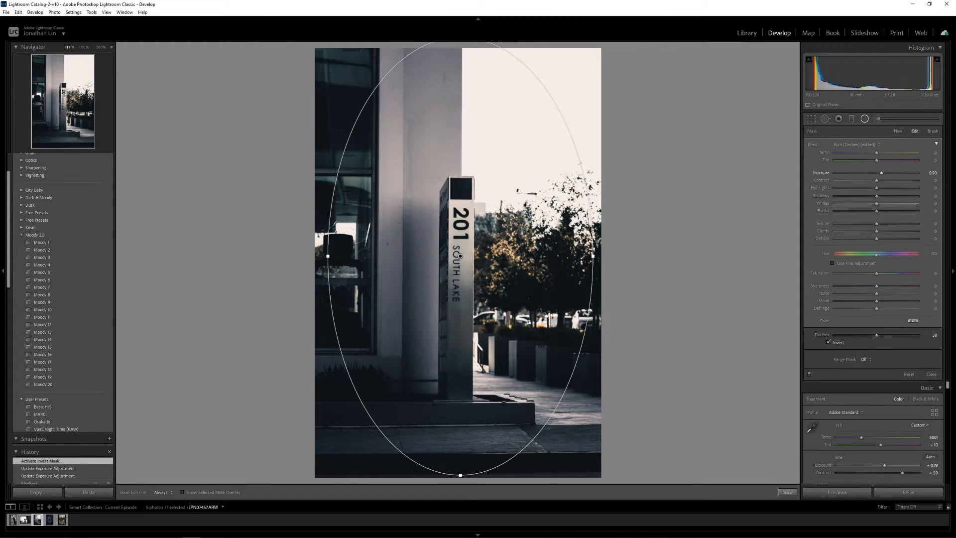
drag(925, 176, 923, 176)
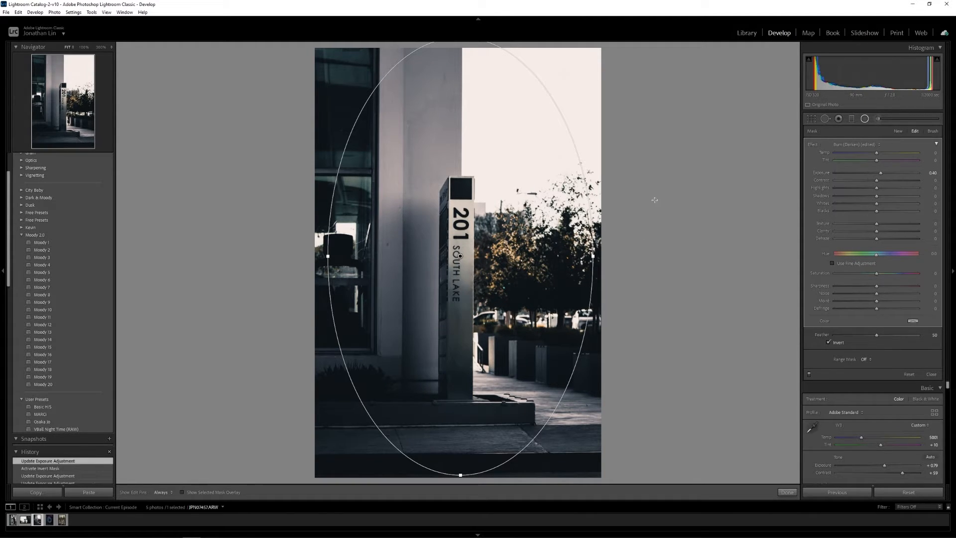
click(864, 119)
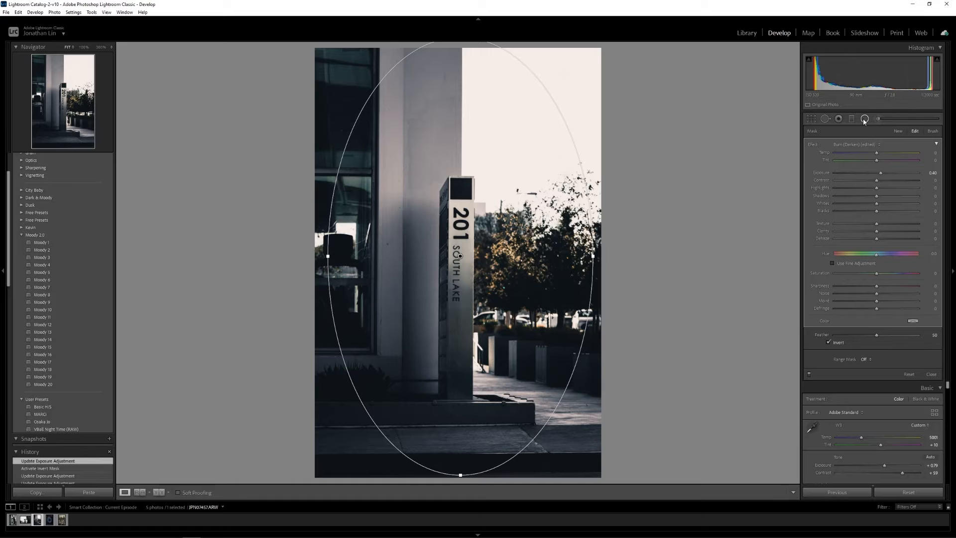
Step: Set the luminance noise reduction to 18
scroll(816, 264, down, 10)
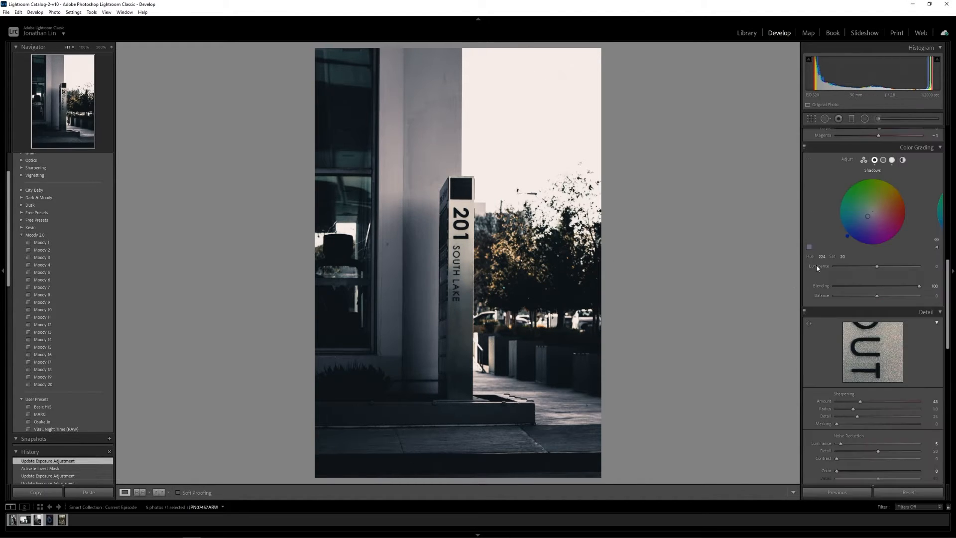
scroll(814, 289, up, 5)
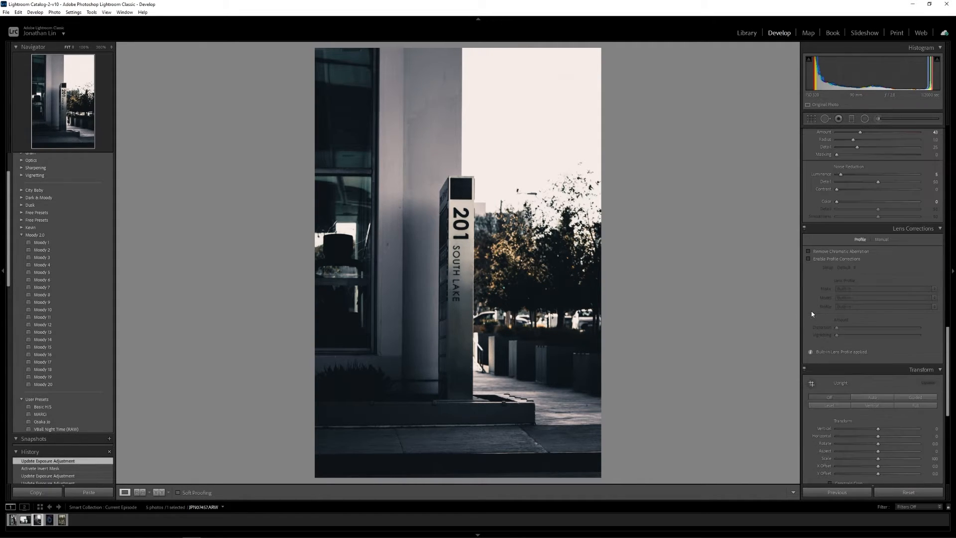
scroll(815, 309, up, 2)
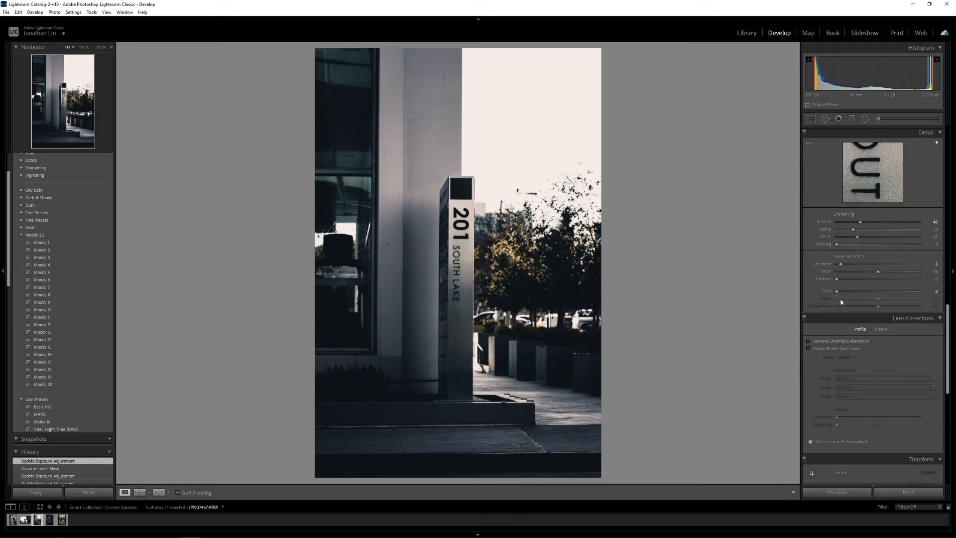
click(847, 264)
key(Return)
Step: Heal the diagonal stain on the upper wall and place its source area directly above it on clean wall
click(426, 99)
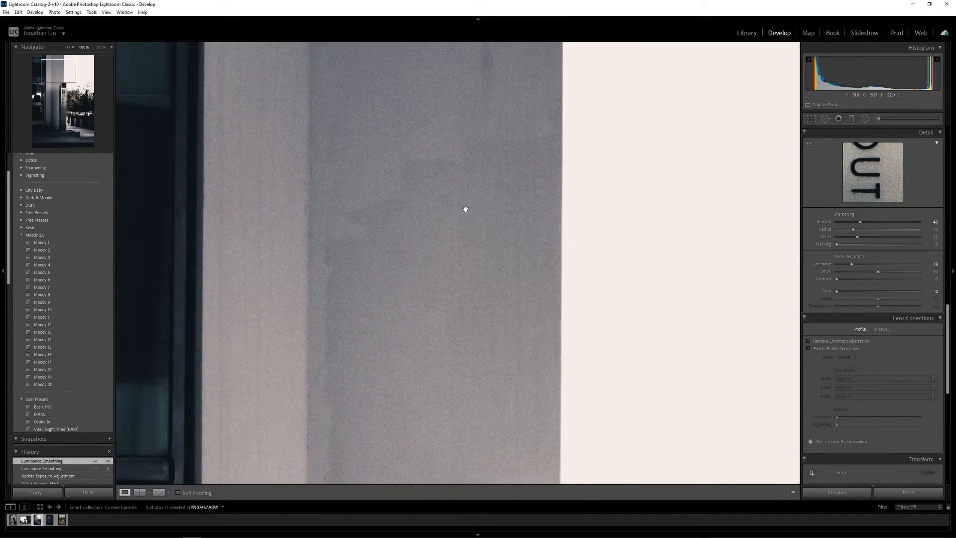
click(865, 119)
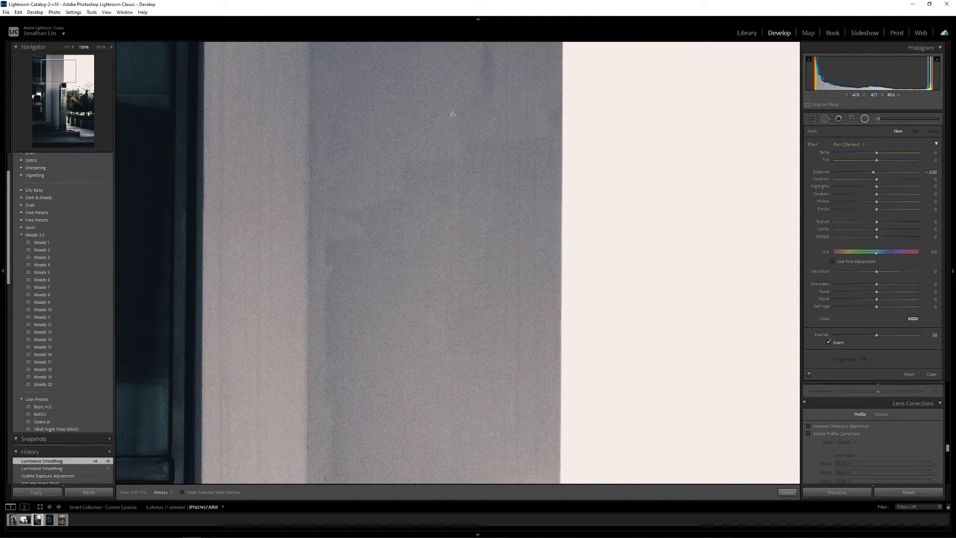
click(830, 121)
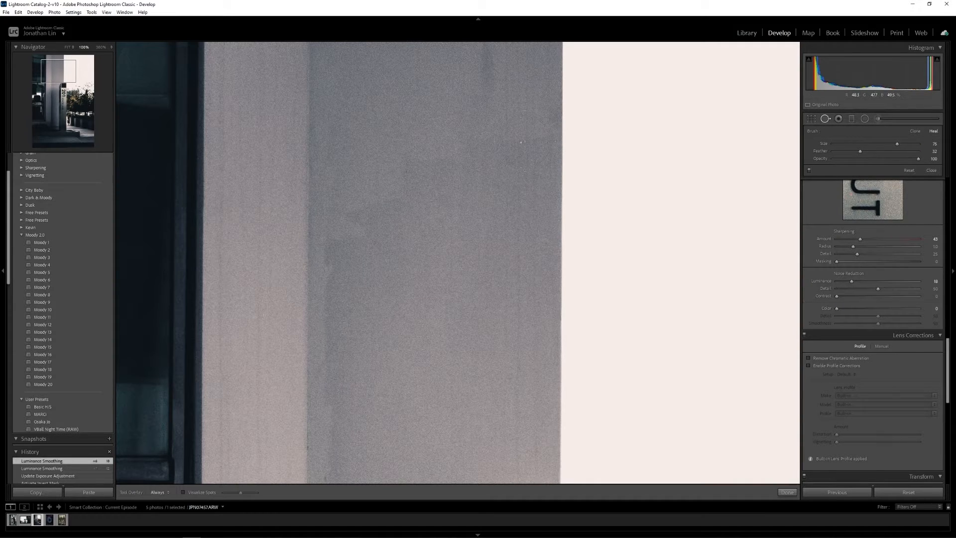
mouse_move(528, 141)
mouse_down()
mouse_move(415, 169)
mouse_move(358, 222)
mouse_move(344, 274)
mouse_up()
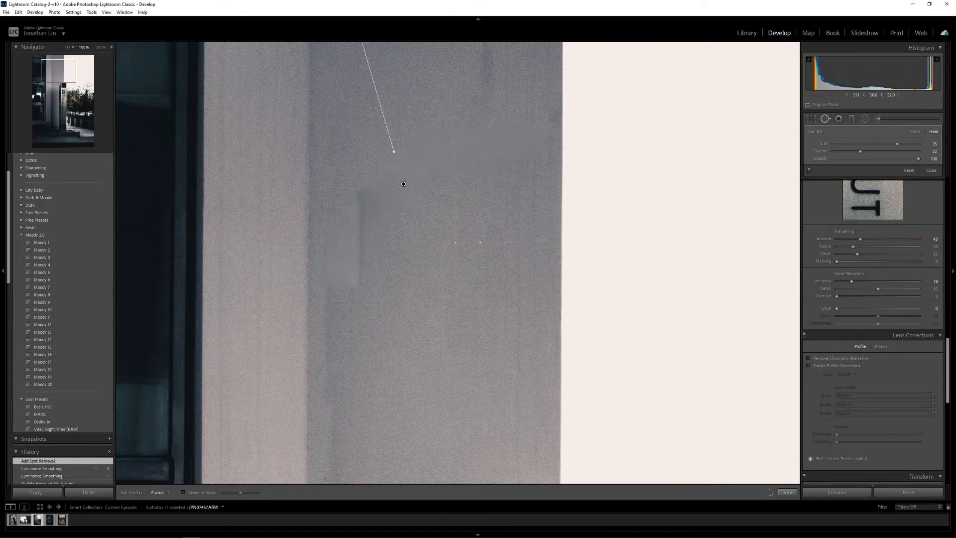
drag(455, 83, 450, 224)
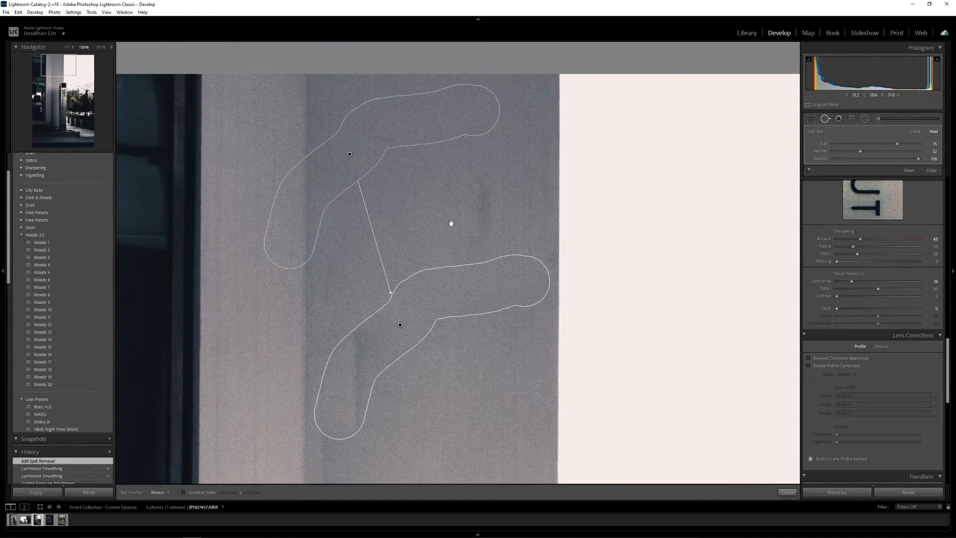
mouse_move(351, 151)
mouse_down()
mouse_move(403, 159)
mouse_move(470, 149)
mouse_move(396, 160)
mouse_up()
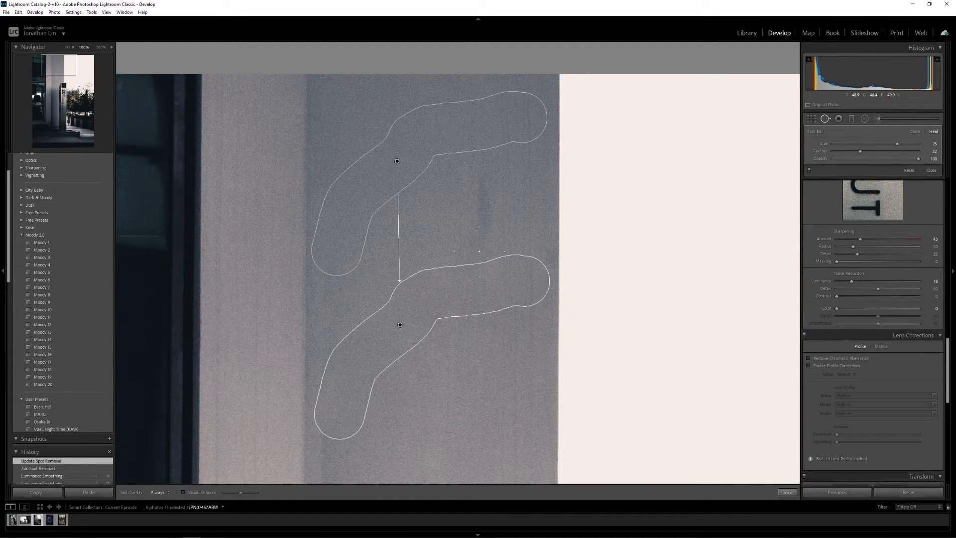
click(825, 118)
click(507, 331)
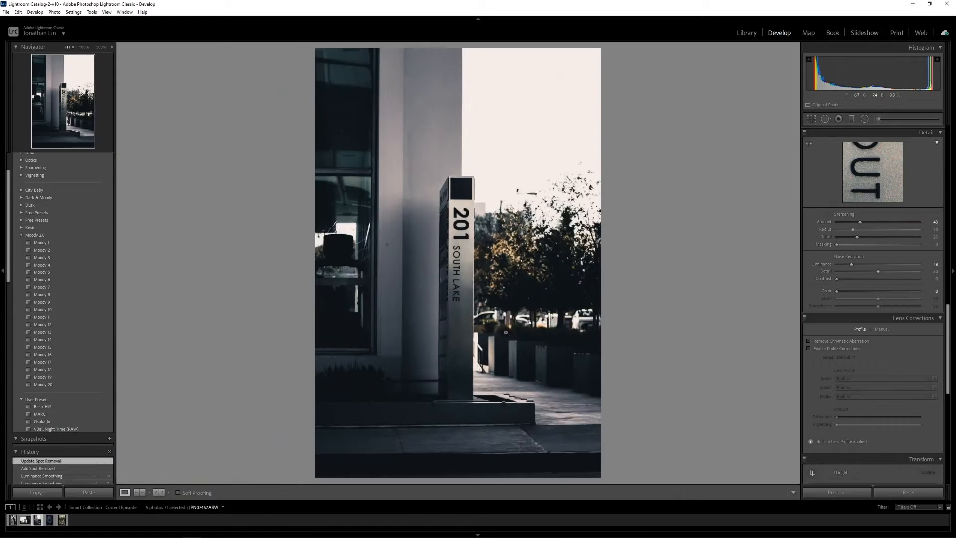
Step: Heal the long vertical streak along the shaded wall beside the column edge, finishing with the whole photo in view
click(409, 163)
click(826, 119)
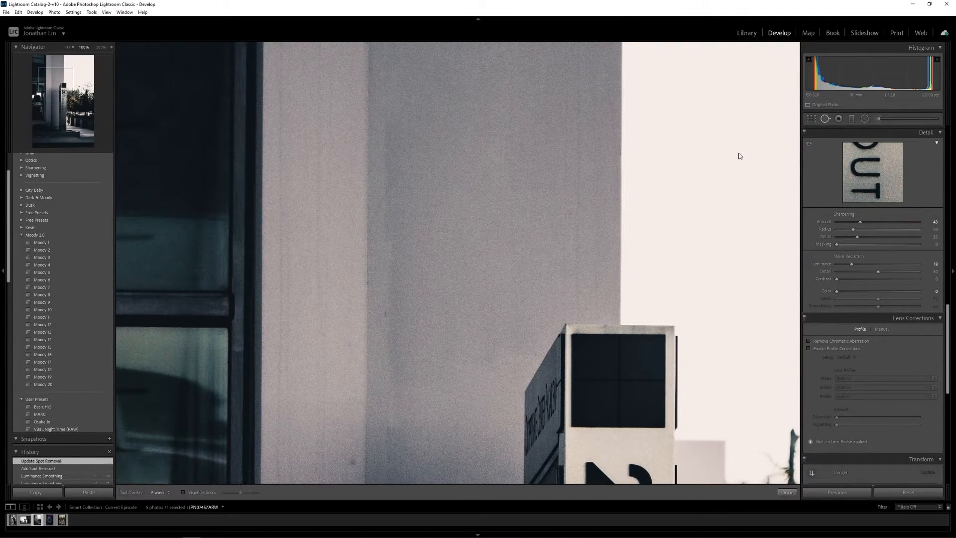
drag(398, 136, 404, 457)
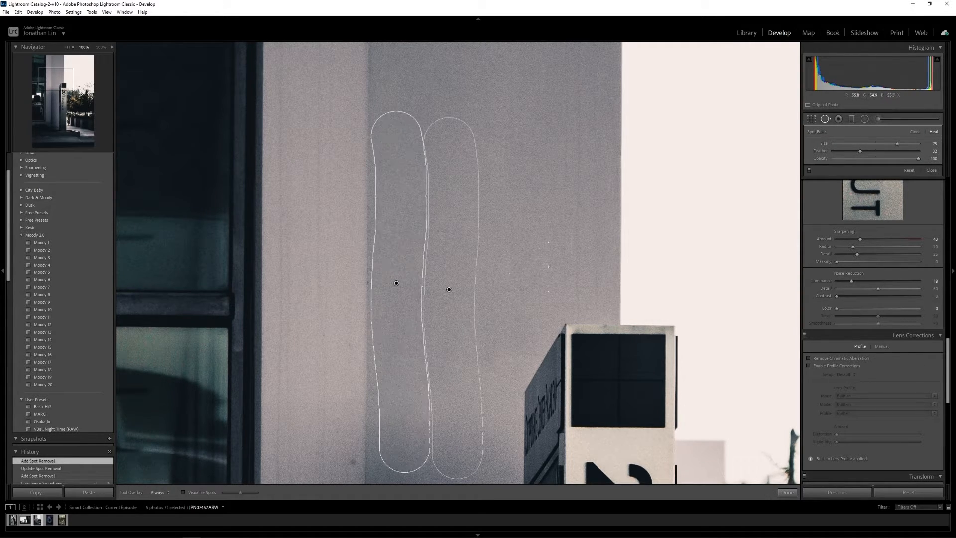
click(830, 119)
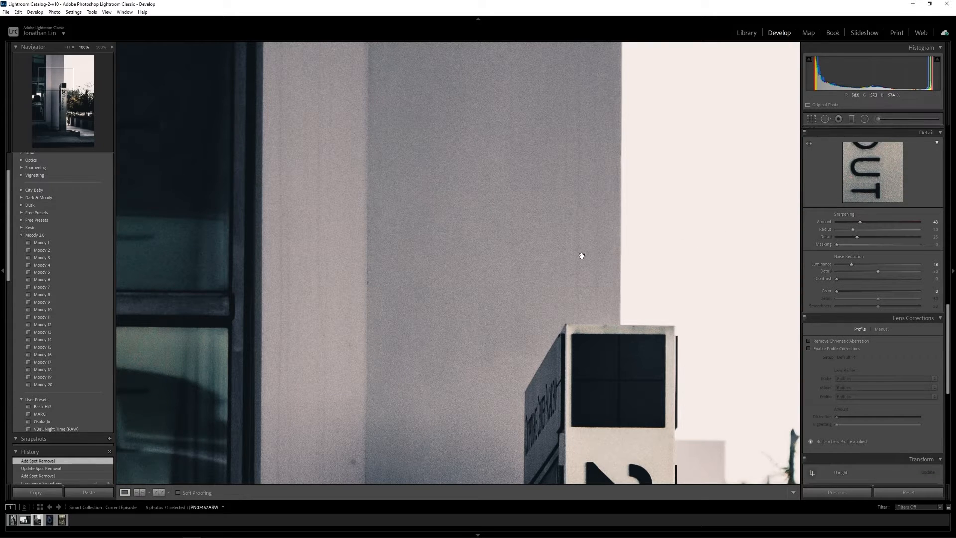
click(551, 275)
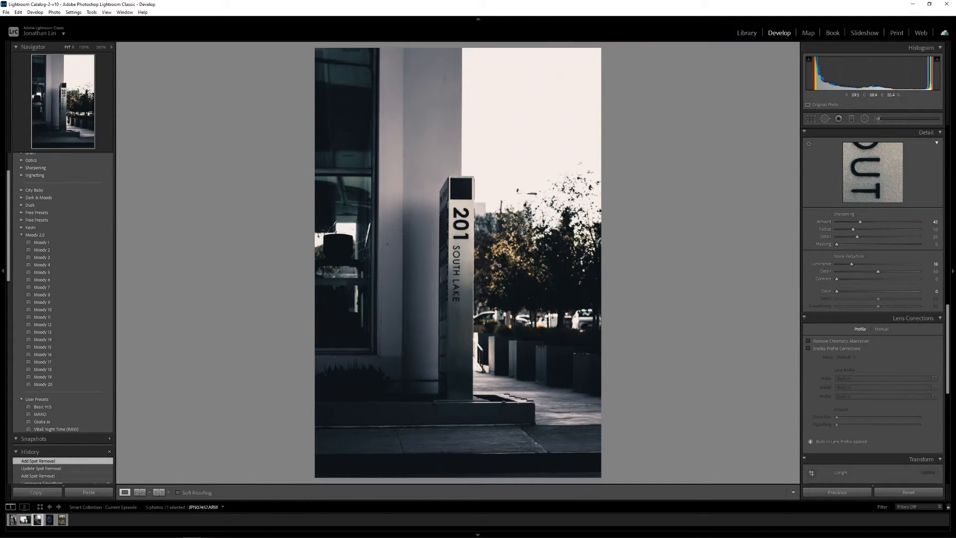
Step: Heal the dark spots on the light wall strip beside the window with a smaller brush of size 62
click(394, 242)
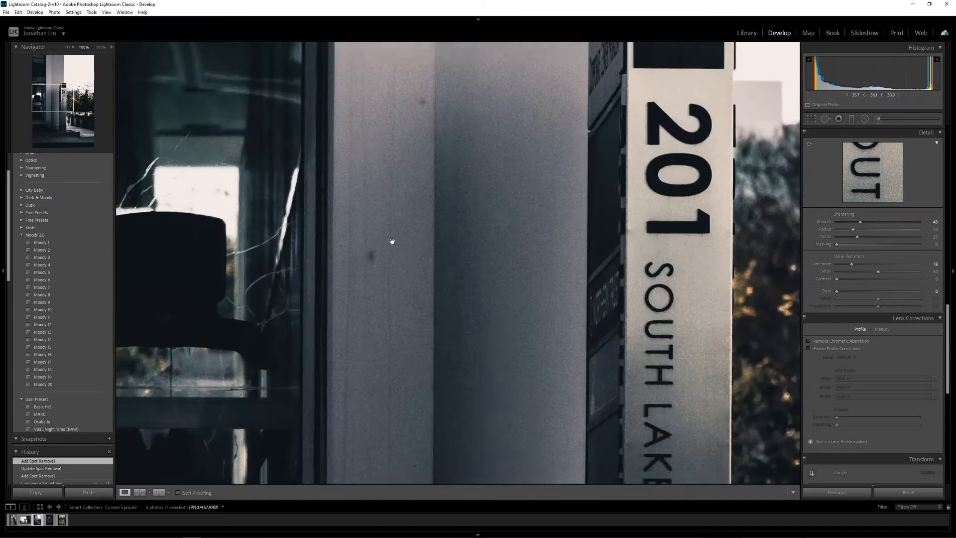
key(q)
scroll(368, 258, down, 3)
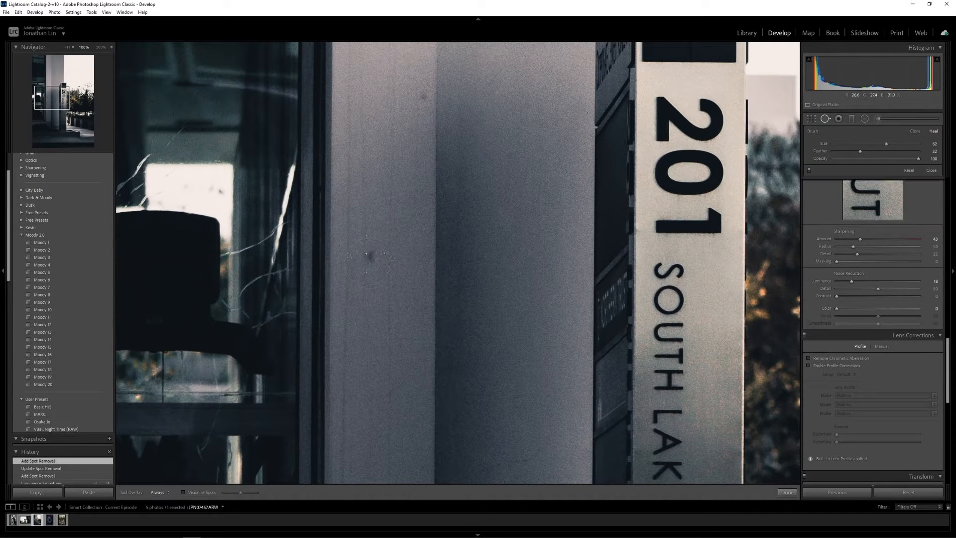
click(370, 260)
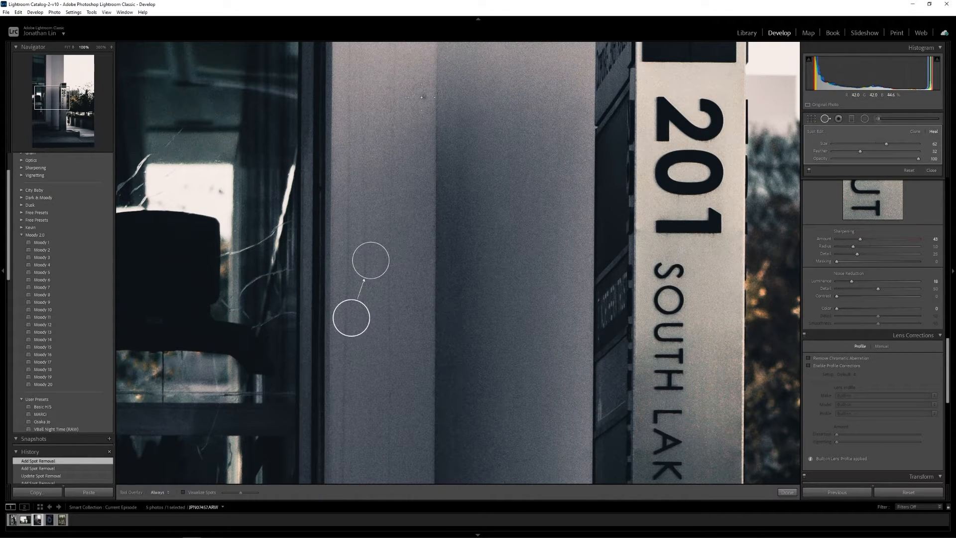
click(824, 120)
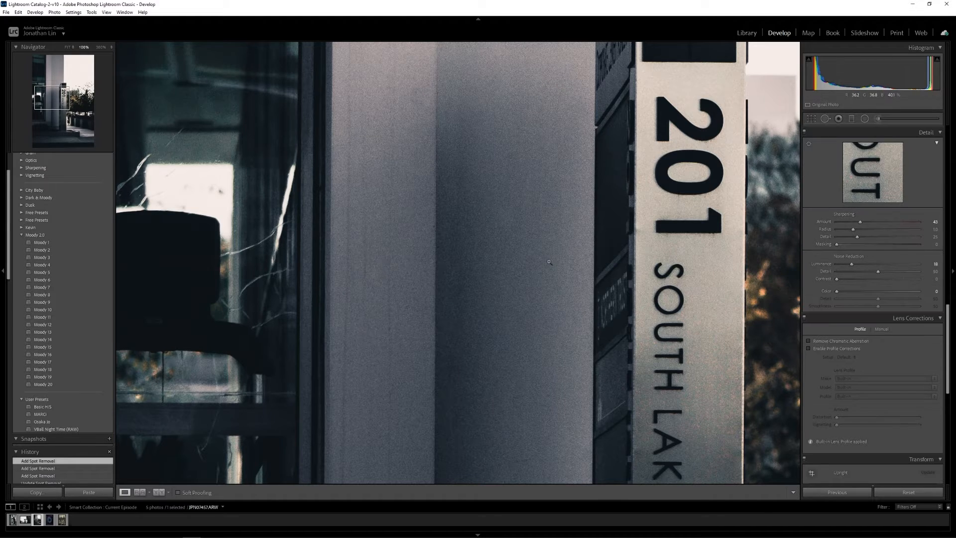
click(523, 355)
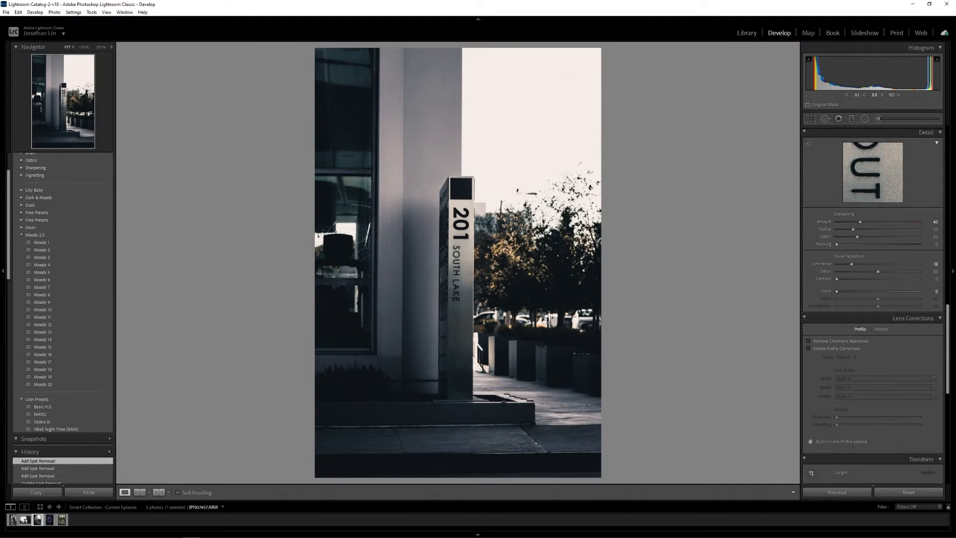
Step: Add a diagonal graduated filter running from the sky toward the building and set its exposure to 0.30
scroll(825, 200, up, 10)
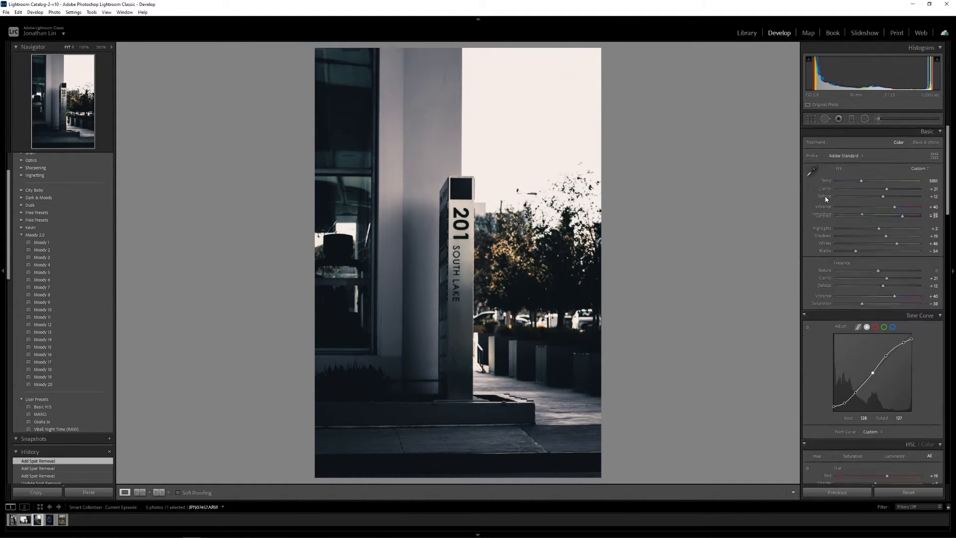
click(851, 119)
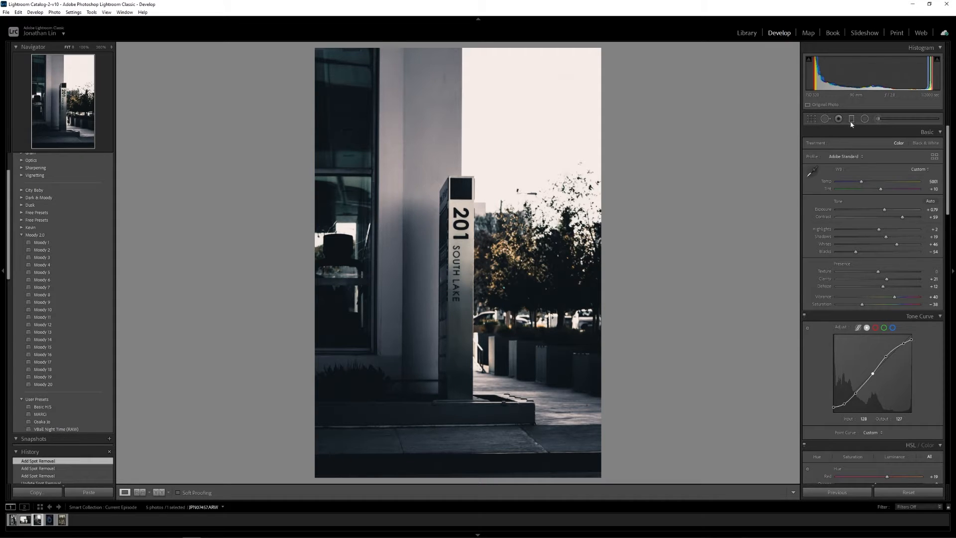
drag(578, 92, 370, 229)
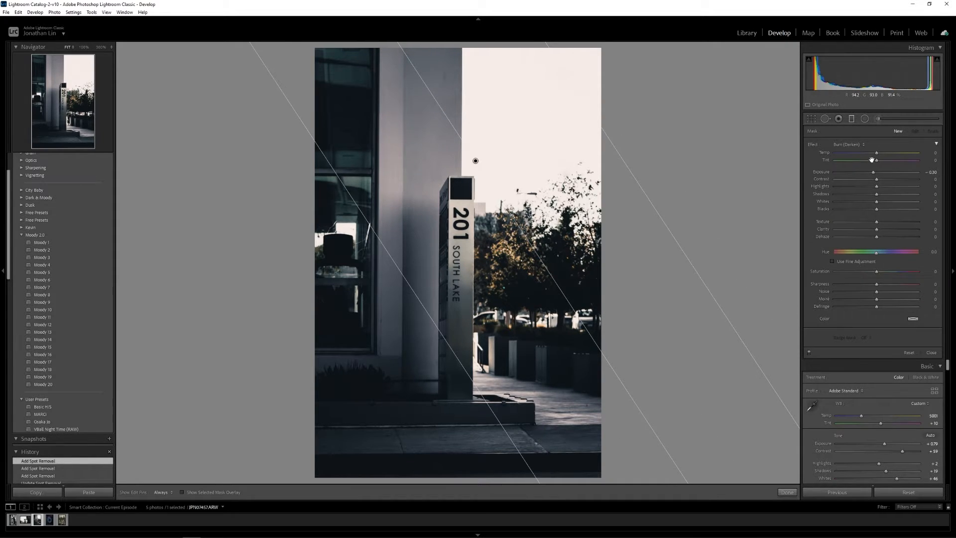
click(934, 172)
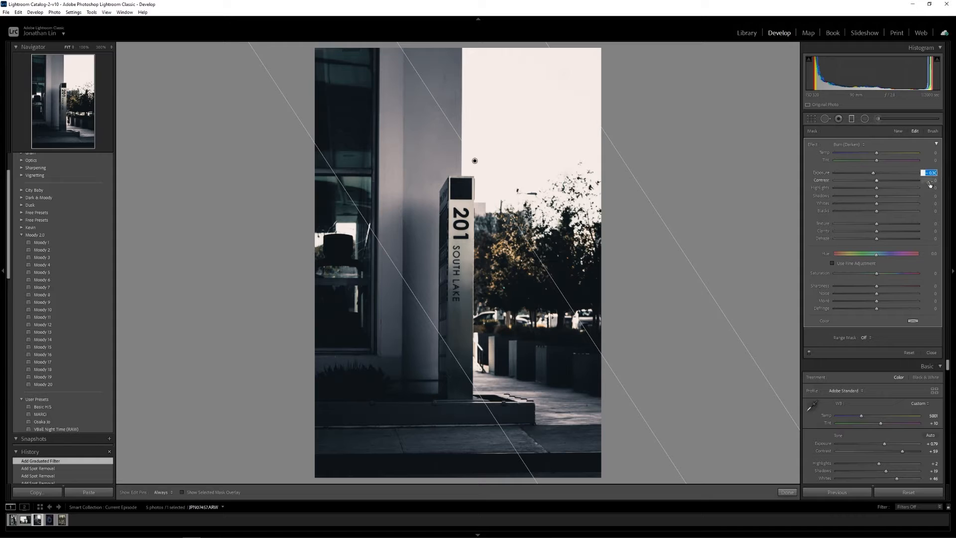
text(0.3)
key(Return)
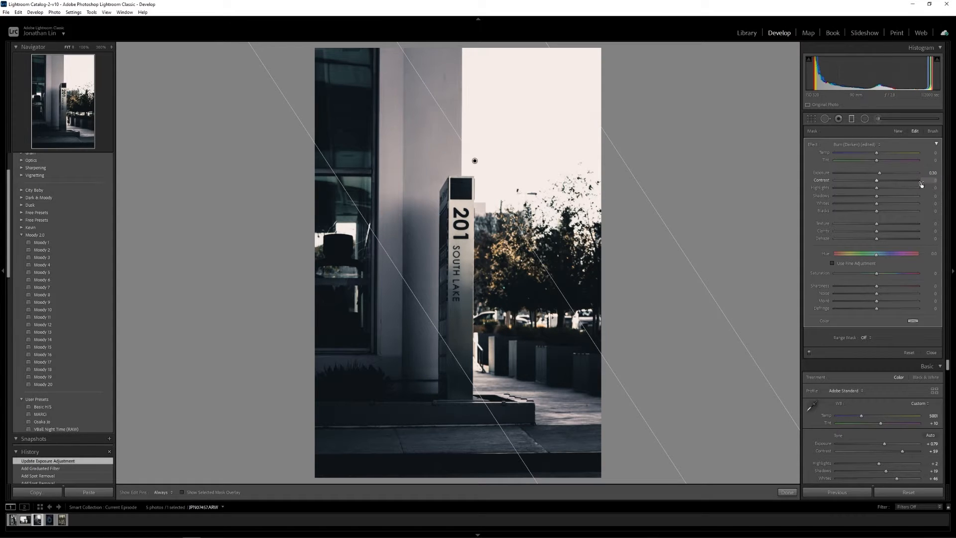
click(851, 118)
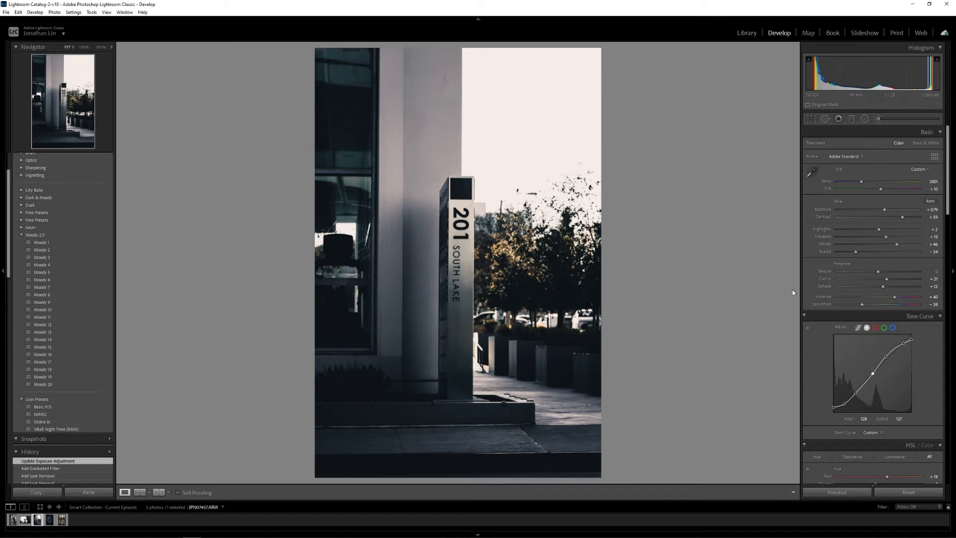
drag(842, 406, 846, 147)
scroll(846, 406, down, 5)
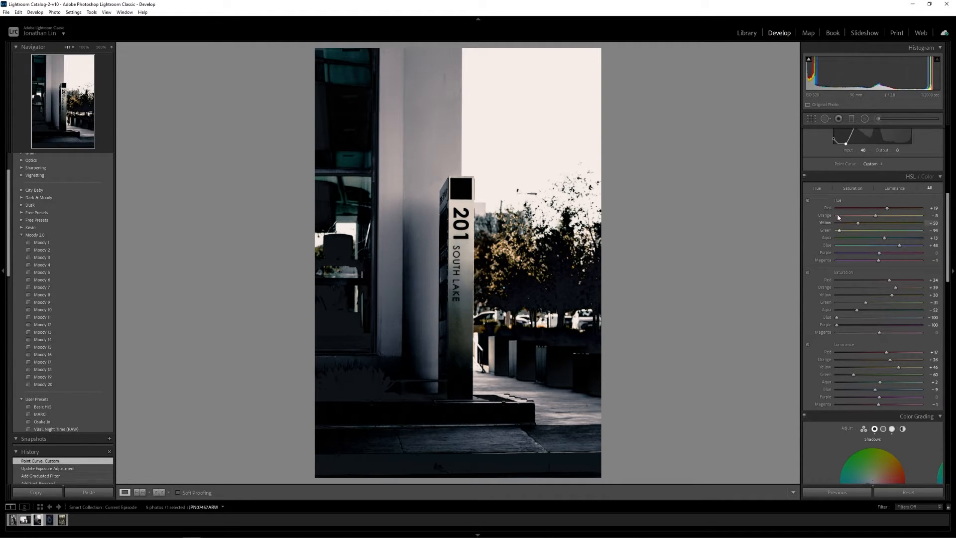
key(ctrl+z)
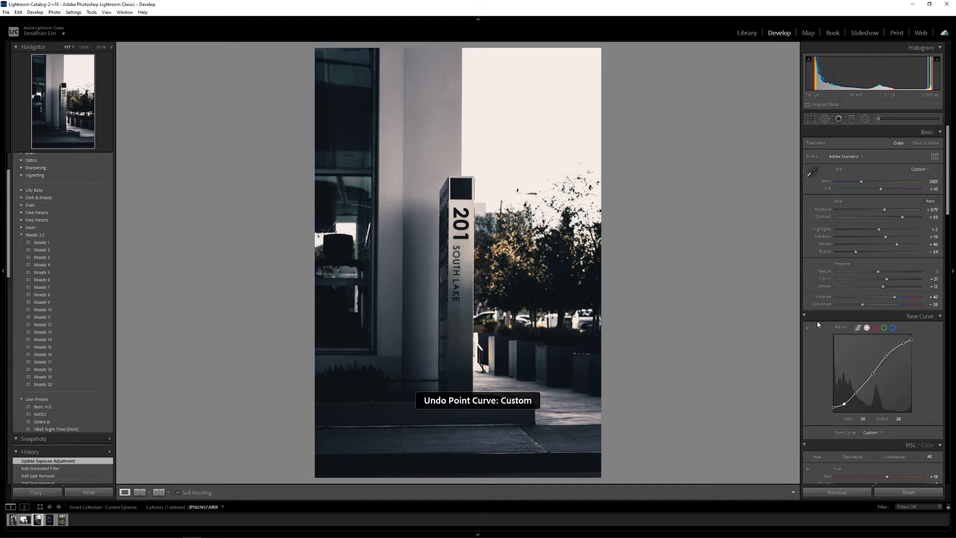
Step: Lift the shadow point on the tone curve to input 38 and output 34
scroll(822, 209, up, 3)
drag(844, 227, 846, 228)
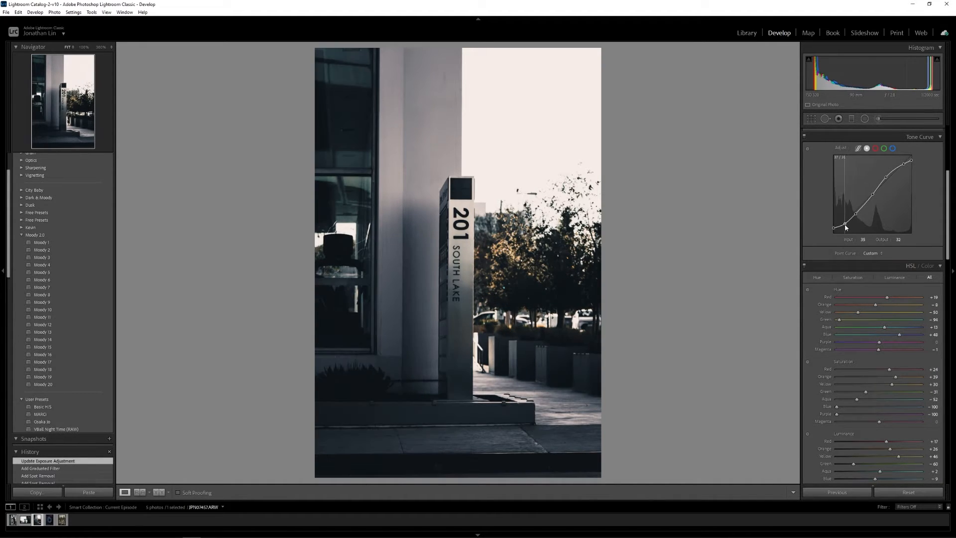
drag(846, 228, 845, 226)
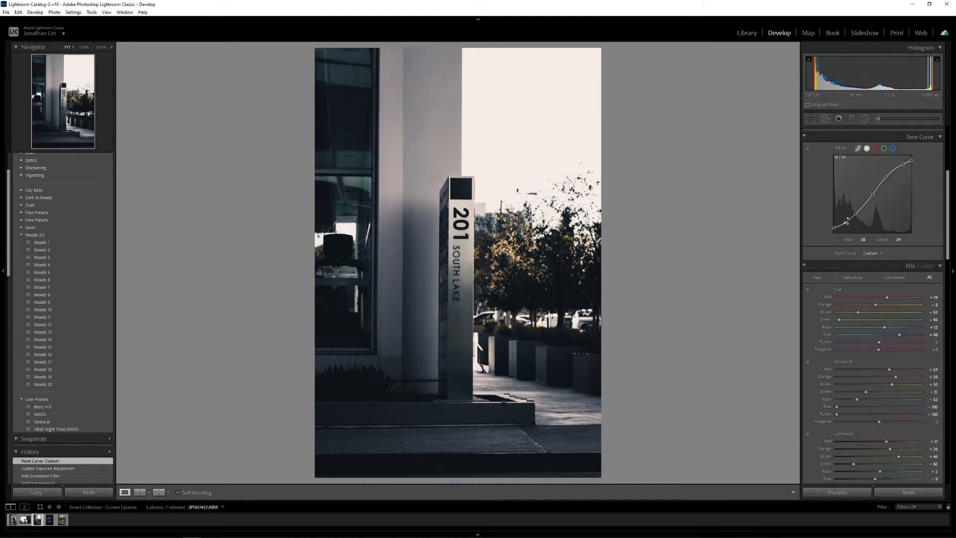
Step: Add a graduated filter rising from the ground with exposure -0.20 and stretch its fade up to the upper part of the photo
click(850, 120)
drag(445, 468, 446, 285)
click(930, 172)
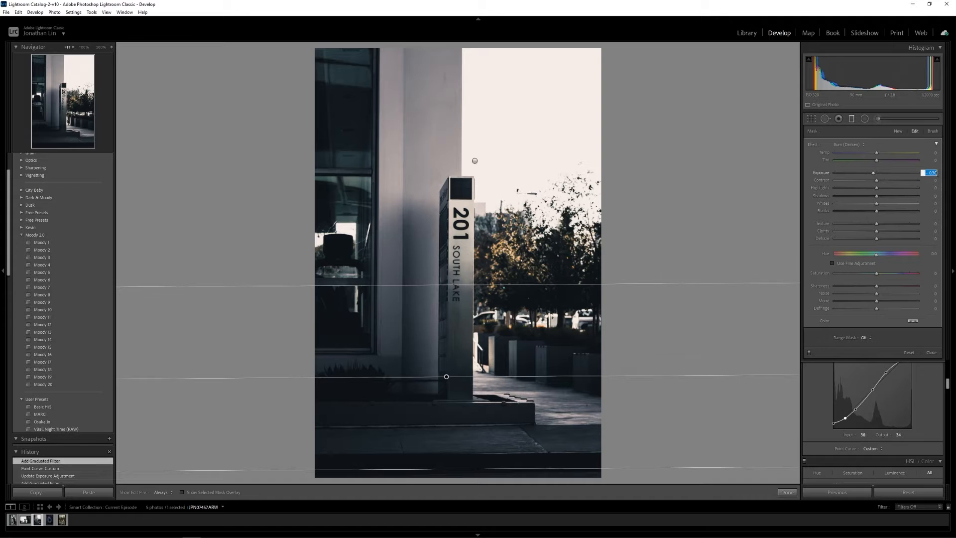
key(BackSpace)
text(-0.2)
key(Return)
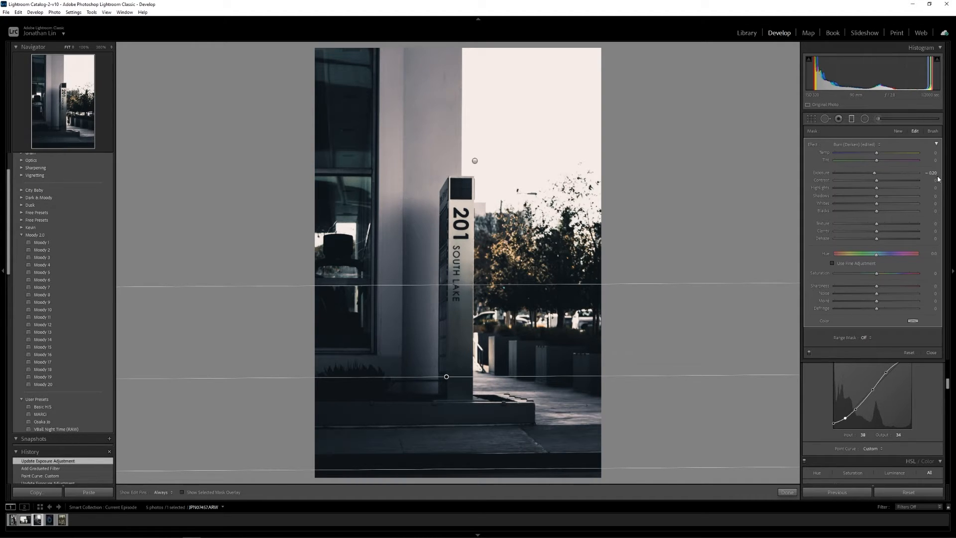
drag(491, 283, 498, 105)
Step: Erase the new graduated filter's effect along the 201 South Lake signpost and close the filter
click(932, 130)
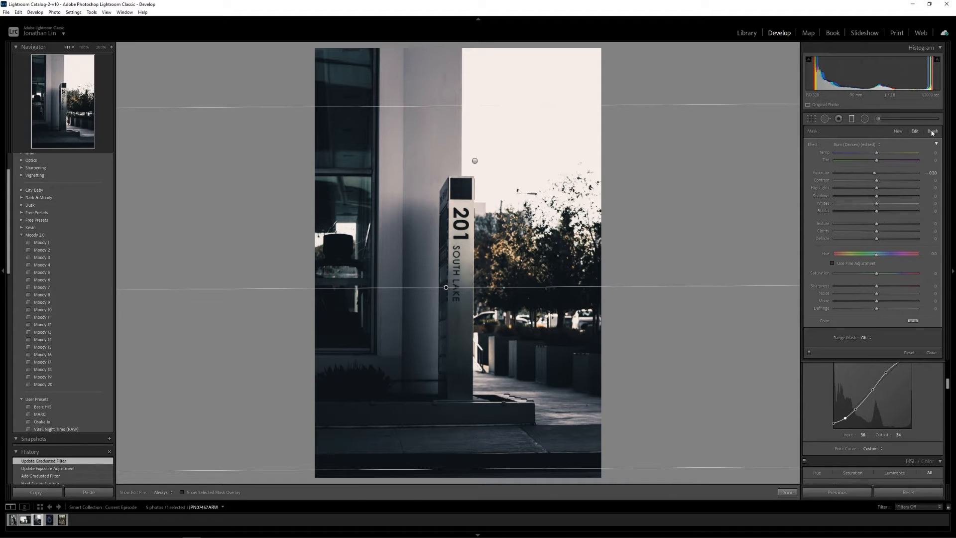
click(913, 332)
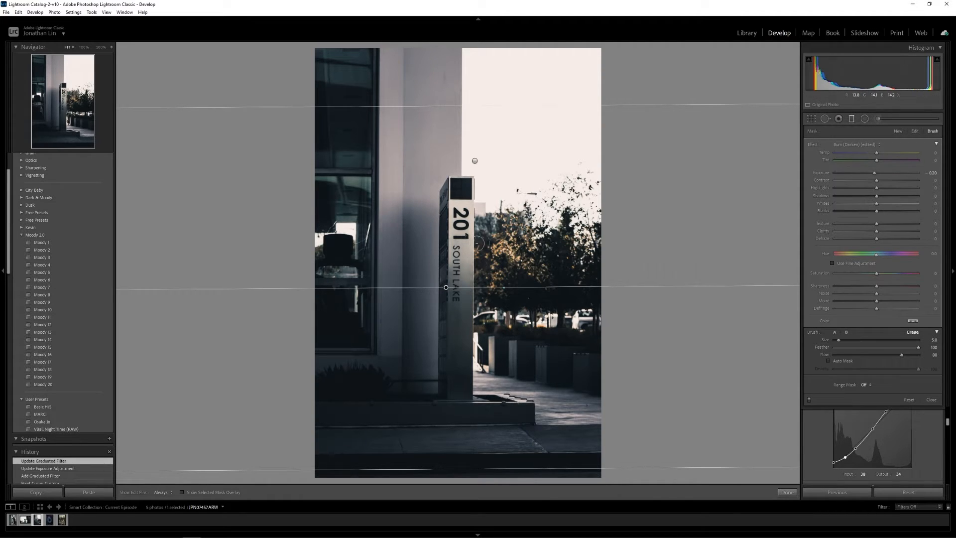
mouse_move(459, 192)
mouse_down()
mouse_move(451, 252)
mouse_move(457, 387)
mouse_move(460, 248)
mouse_move(450, 229)
mouse_move(449, 265)
mouse_move(454, 384)
mouse_move(459, 189)
mouse_move(457, 376)
mouse_up()
click(851, 118)
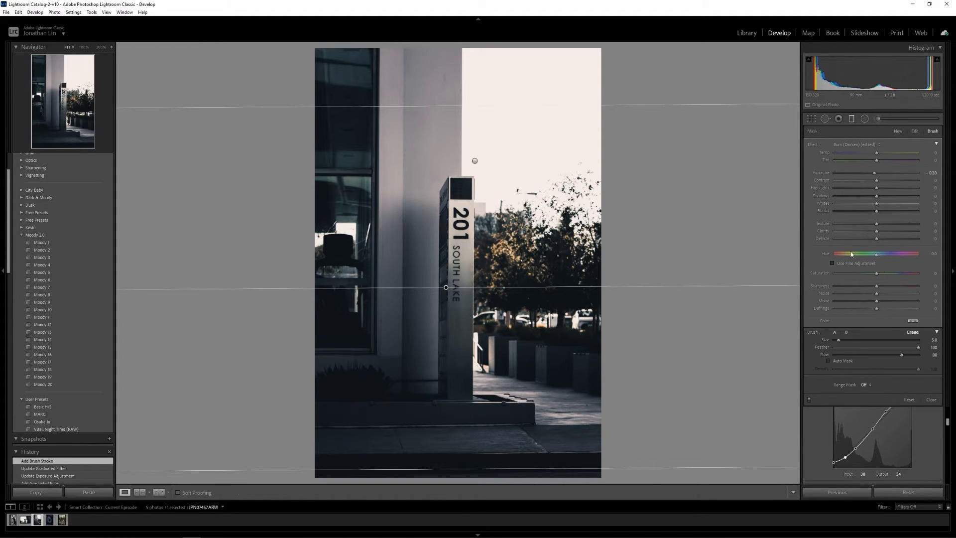
Step: Raise Clarity to +38 and check the sign's detail at 100% zoom before returning to the full view
scroll(837, 297, up, 3)
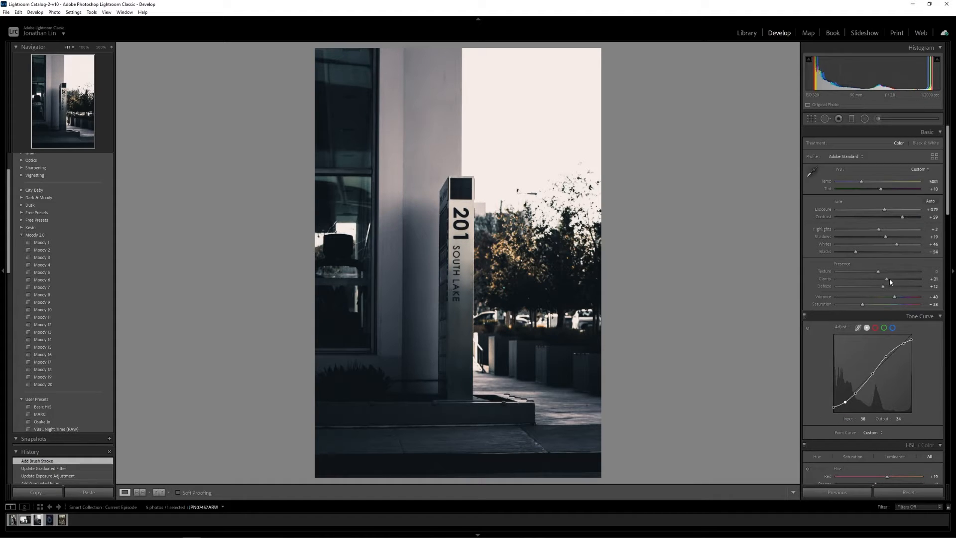
drag(890, 281, 896, 283)
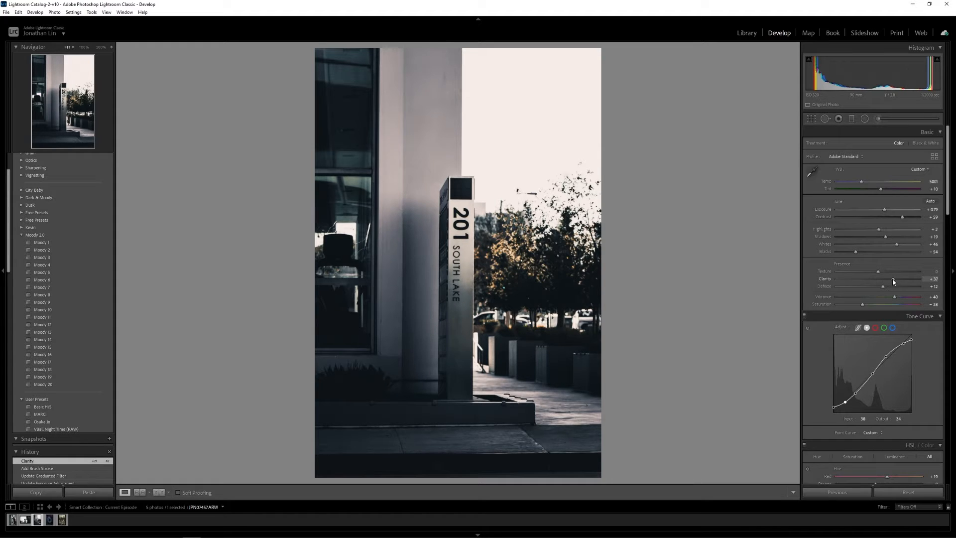
drag(893, 282, 893, 282)
click(467, 225)
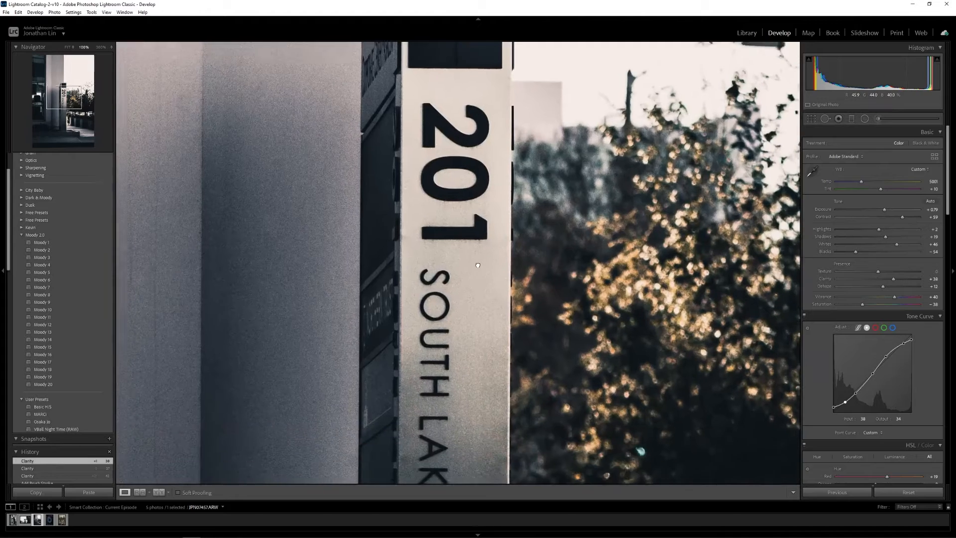
click(477, 266)
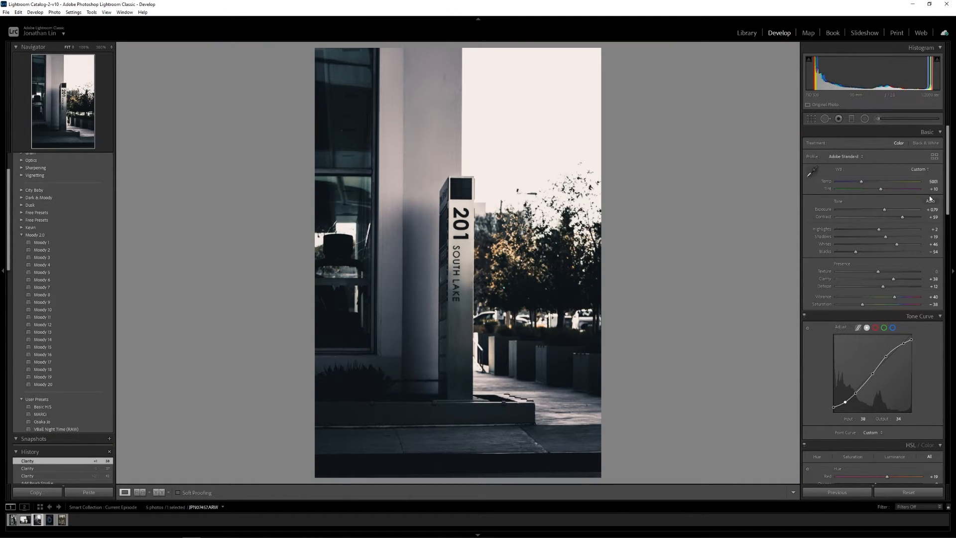
Step: Crop the photo tighter around the signpost, trimming the sky and the trees at the side
click(810, 118)
drag(623, 42, 571, 90)
drag(546, 125, 538, 144)
drag(570, 94, 568, 100)
drag(543, 145, 541, 145)
key(Return)
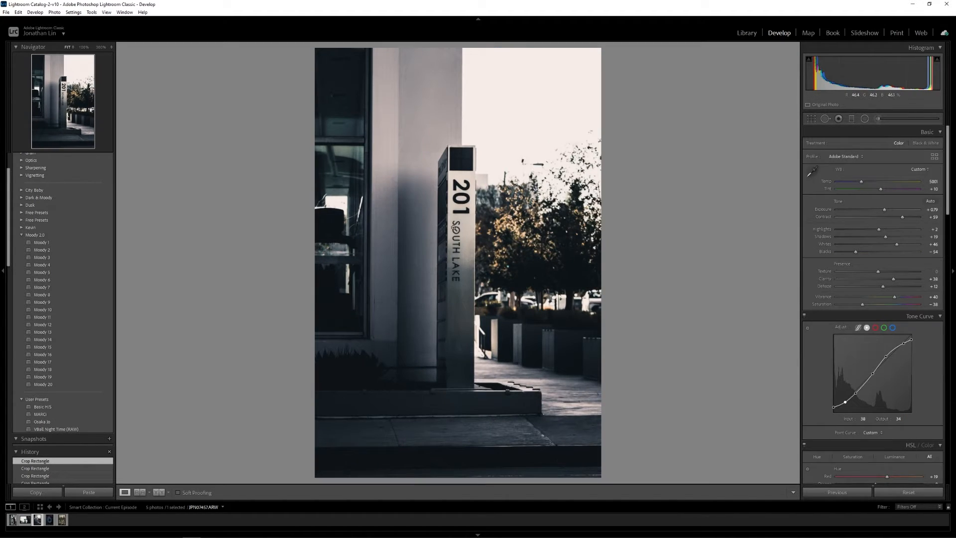
Step: Reopen the crop and rotate the photo slightly to straighten the signpost and wall
click(811, 118)
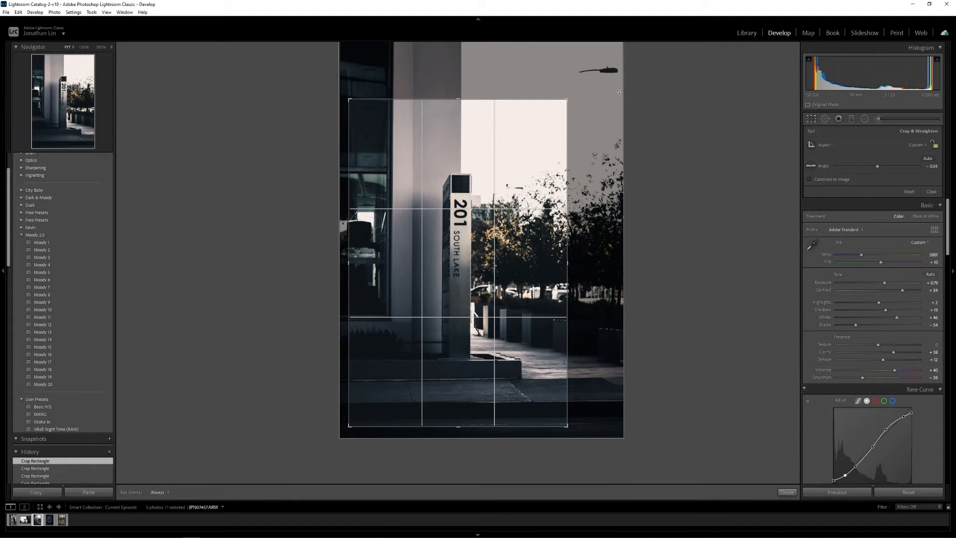
drag(585, 96, 585, 95)
key(Return)
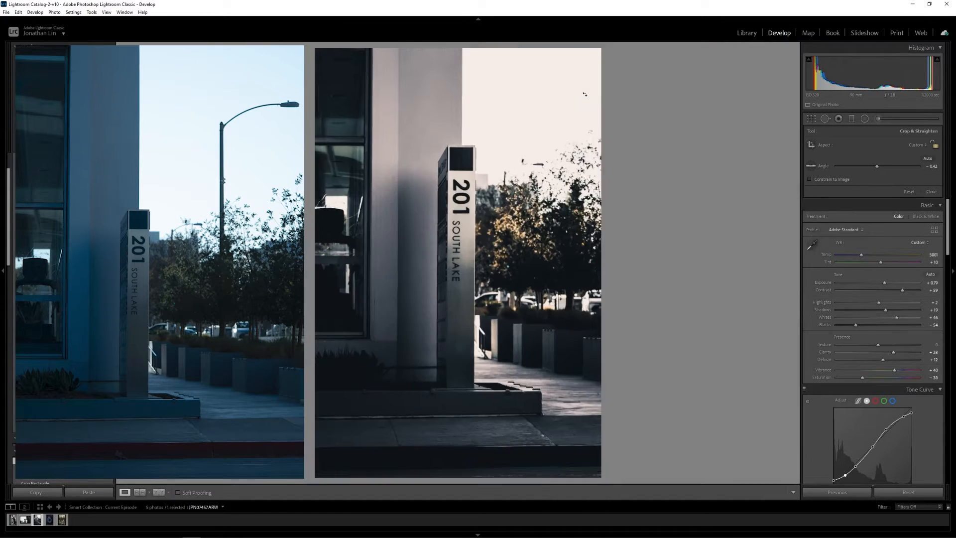
click(811, 120)
drag(598, 80, 581, 91)
key(Return)
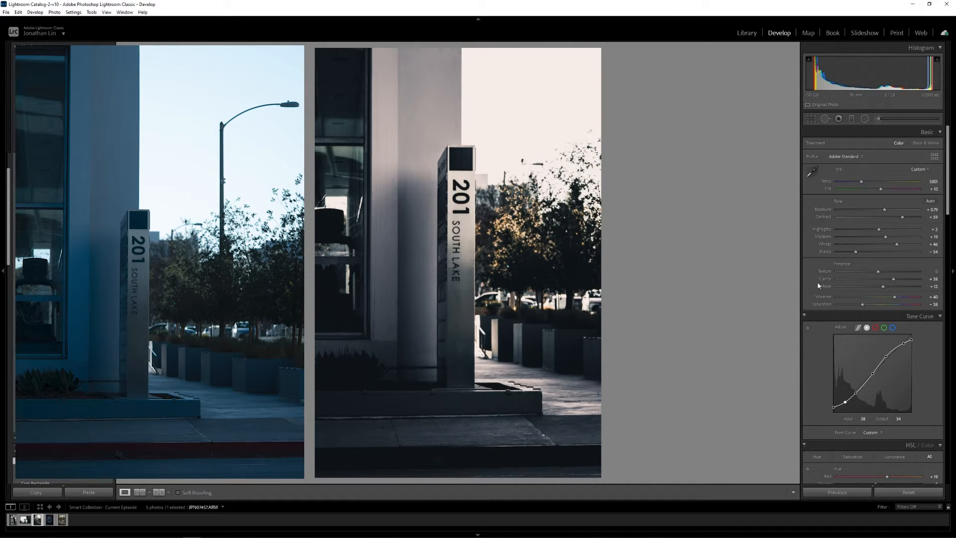
Step: Apply the Moody 1 preset to the Randy's Donuts photo and raise its exposure to +0.66
click(50, 520)
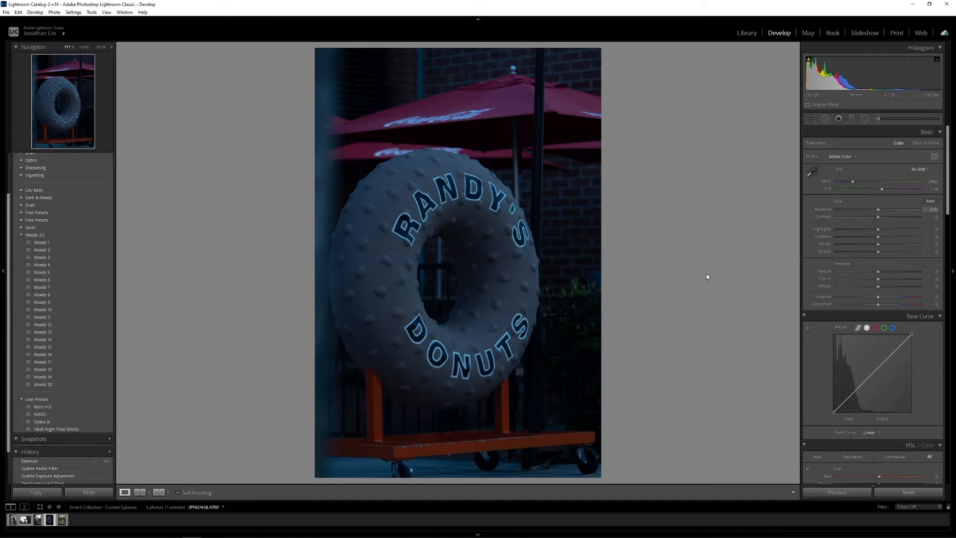
click(90, 377)
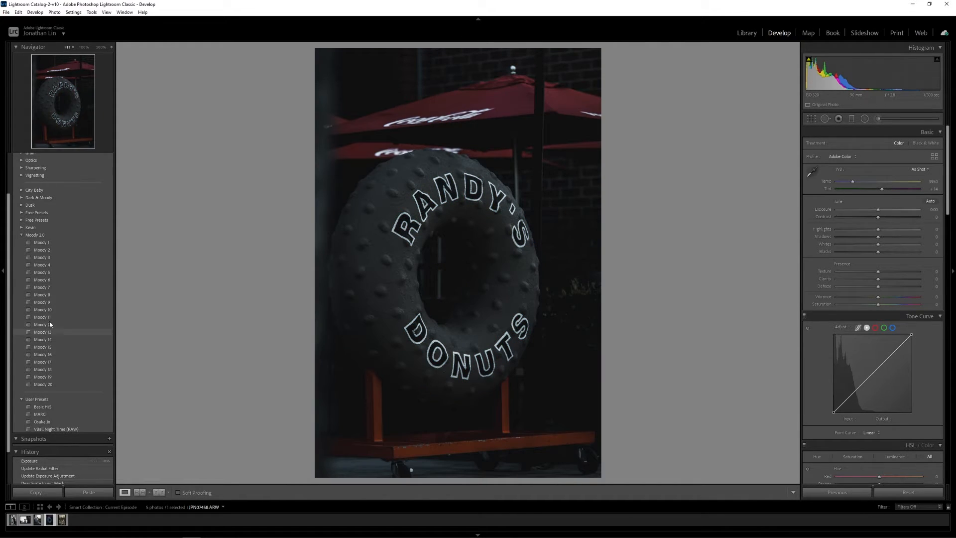
click(43, 242)
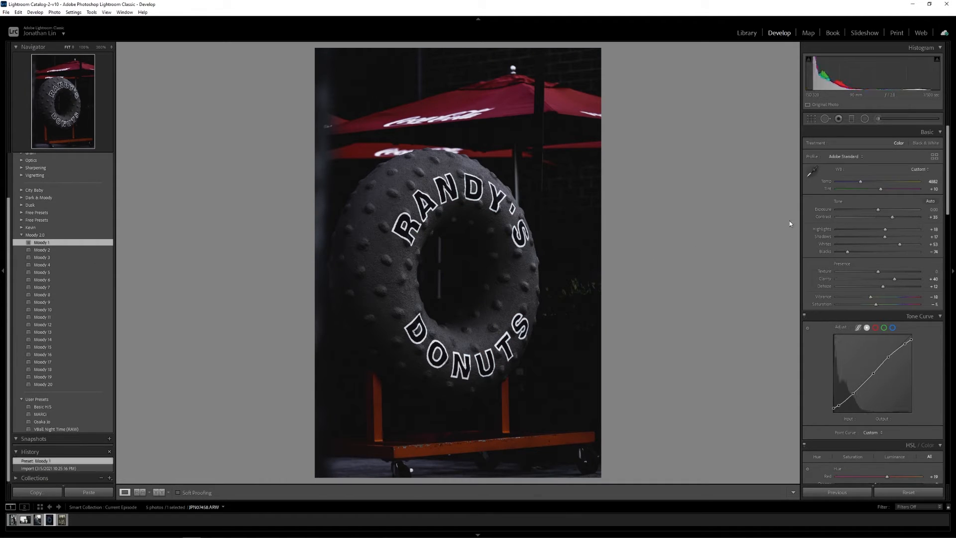
drag(878, 209, 884, 213)
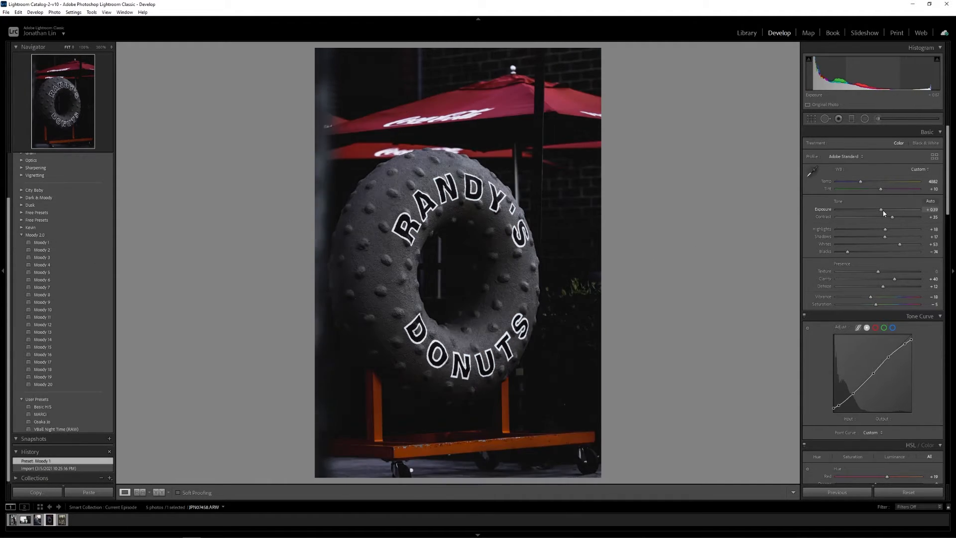
click(883, 209)
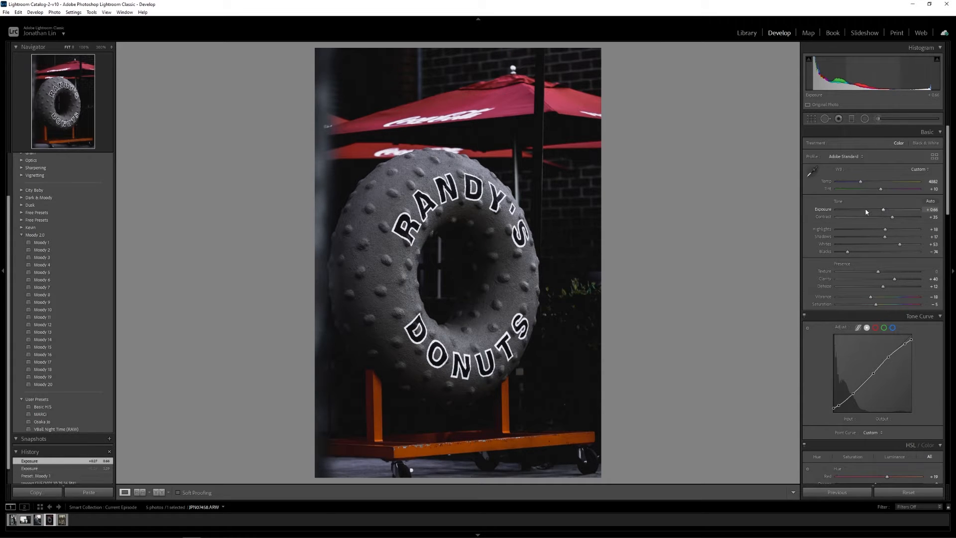
click(811, 170)
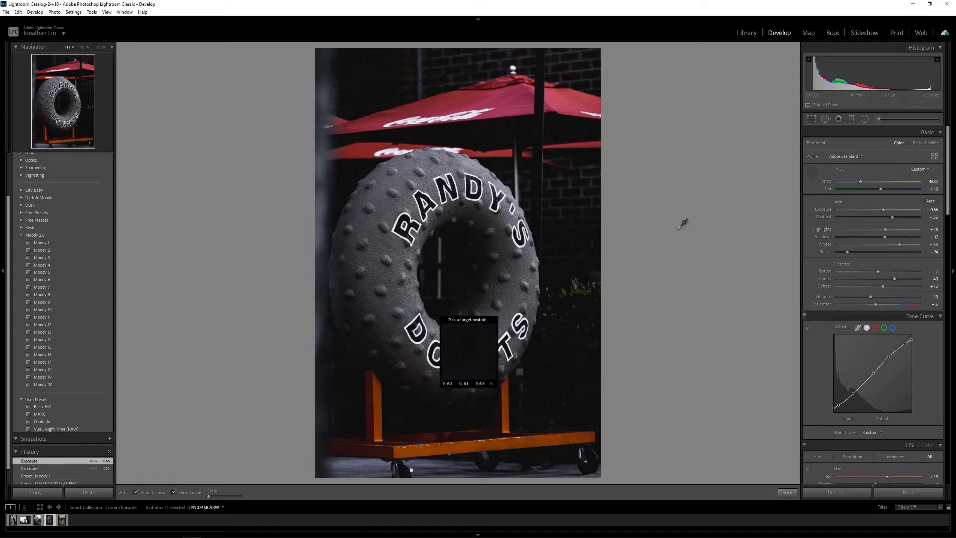
key(z)
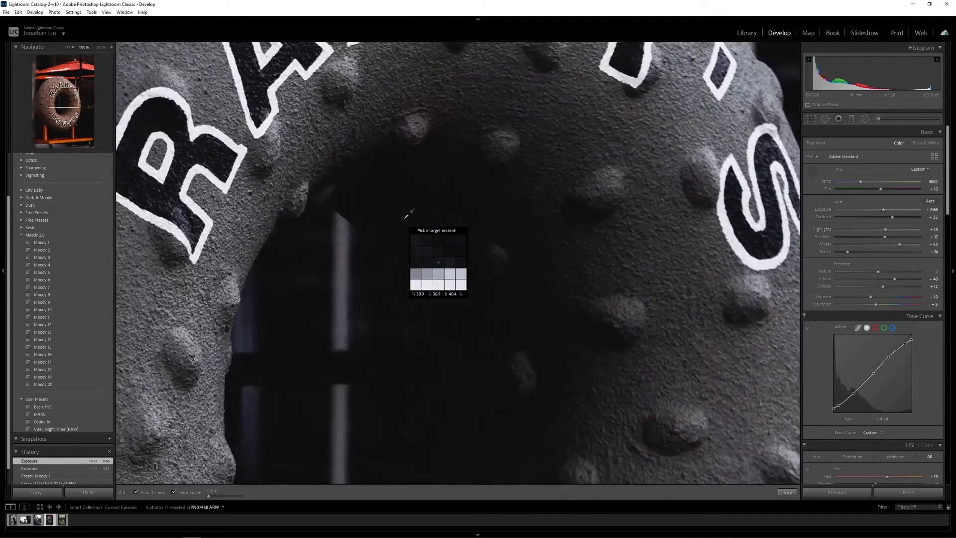
key(z)
key(z)
key(z)
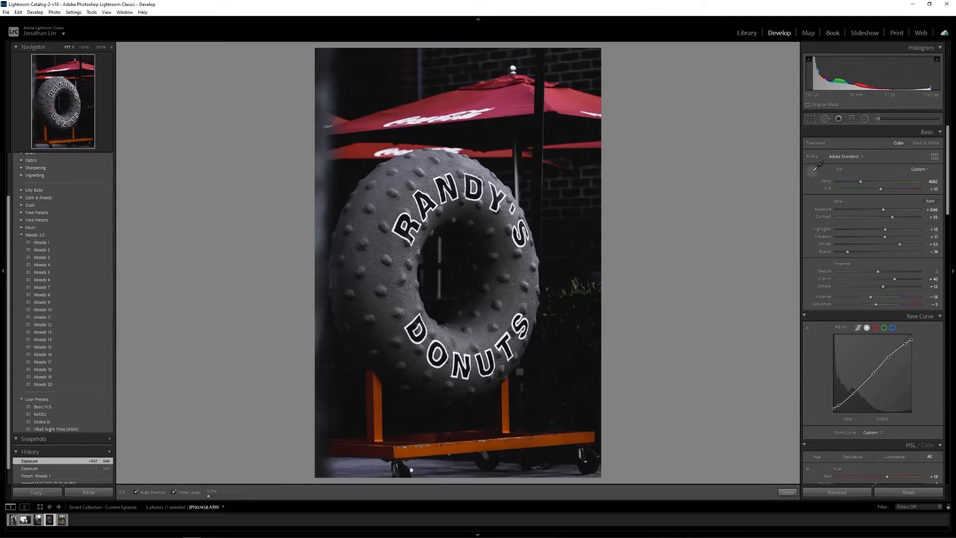
click(812, 172)
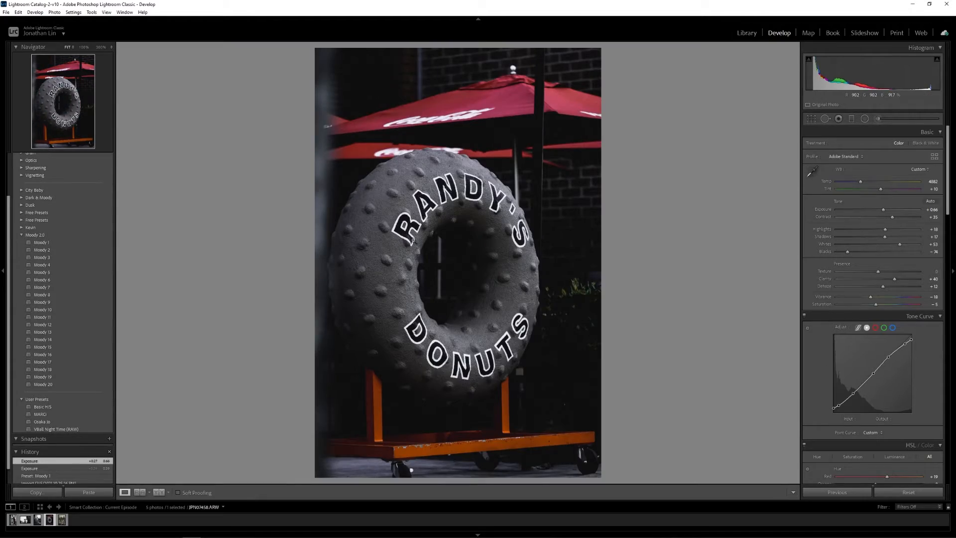
Step: Try sampling the white balance from the white outline of the letter R at 100% zoom, and undo it
key(z)
drag(348, 179, 695, 252)
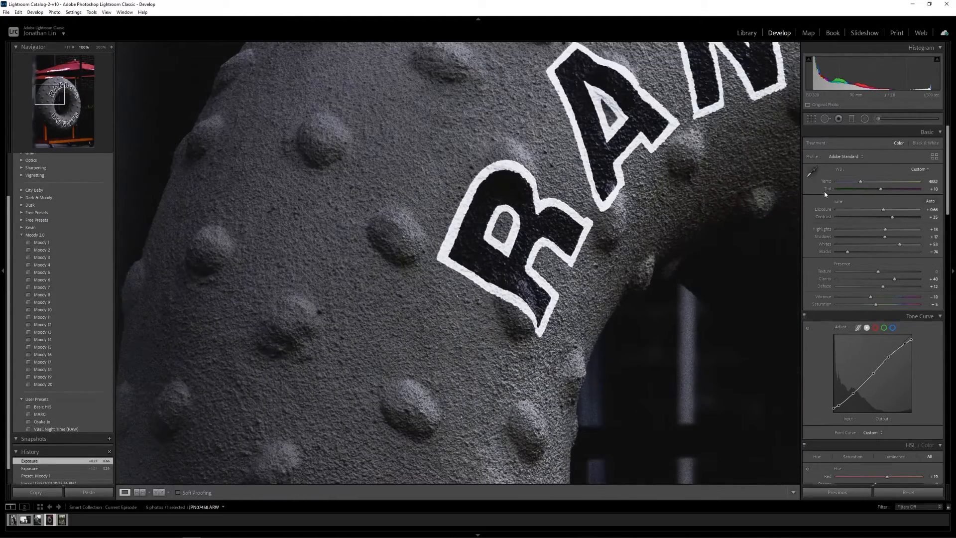
click(812, 172)
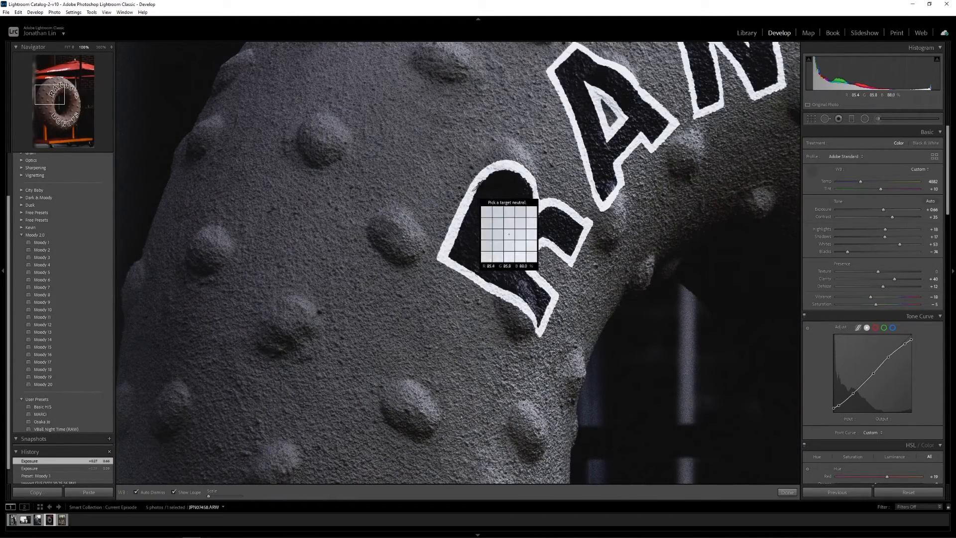
click(471, 191)
click(668, 264)
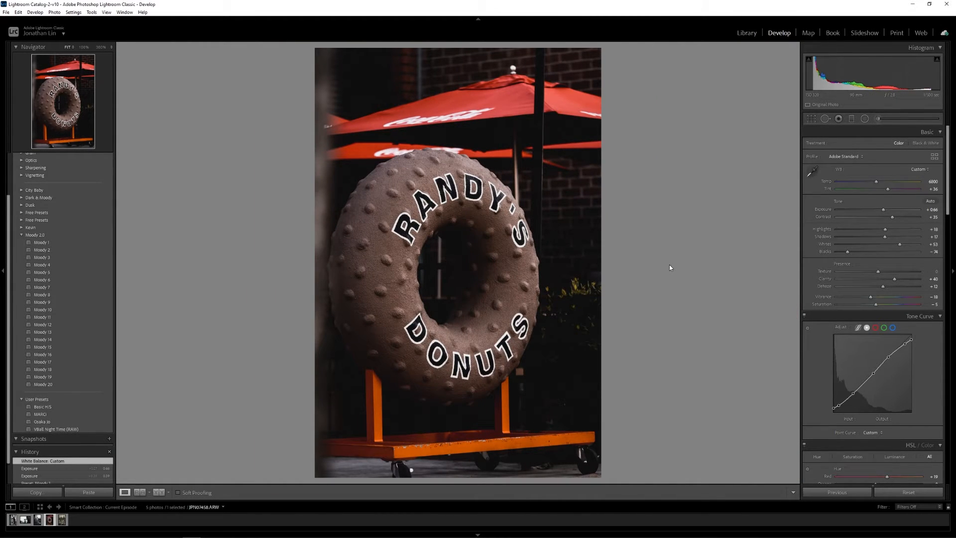
key(ctrl+z)
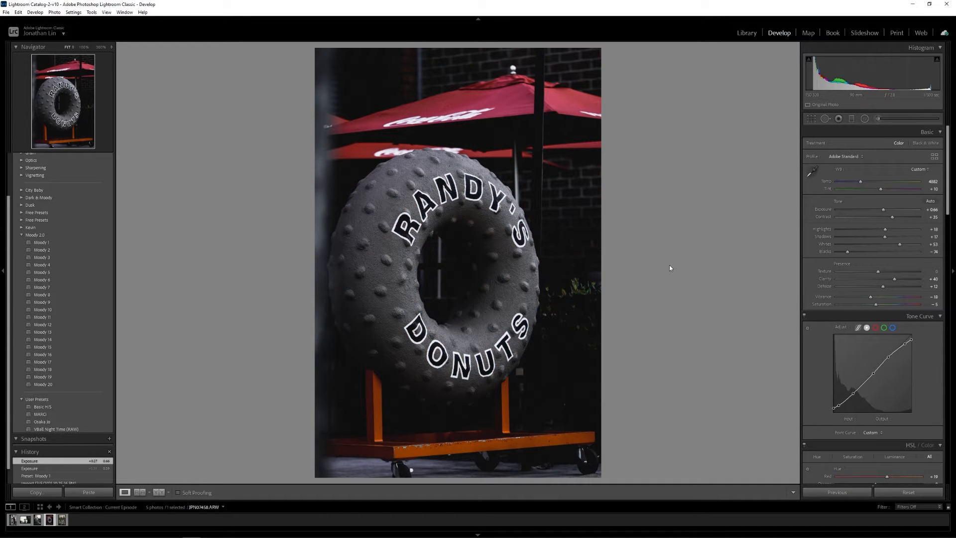
Step: Set the white balance by sampling the white outline of the letter R in the full photo view
key(w)
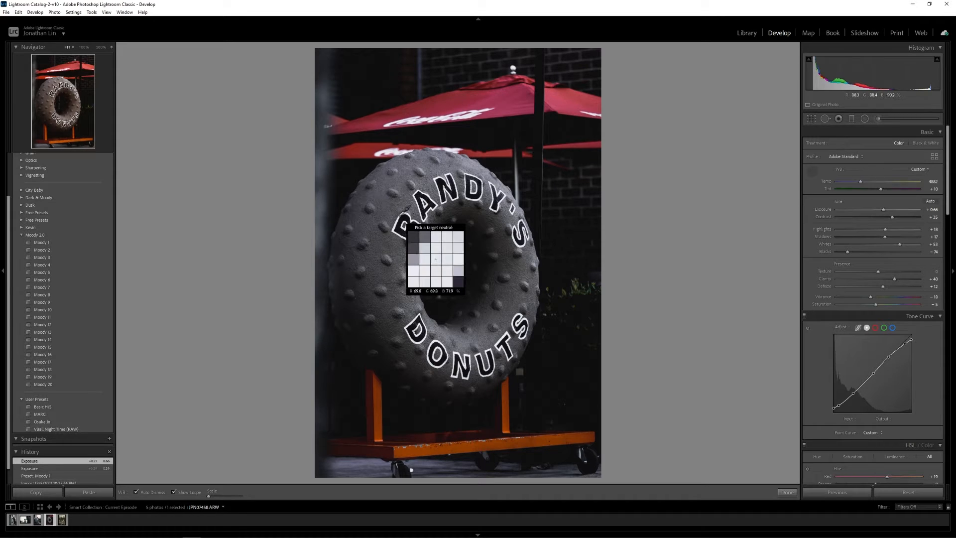
click(403, 211)
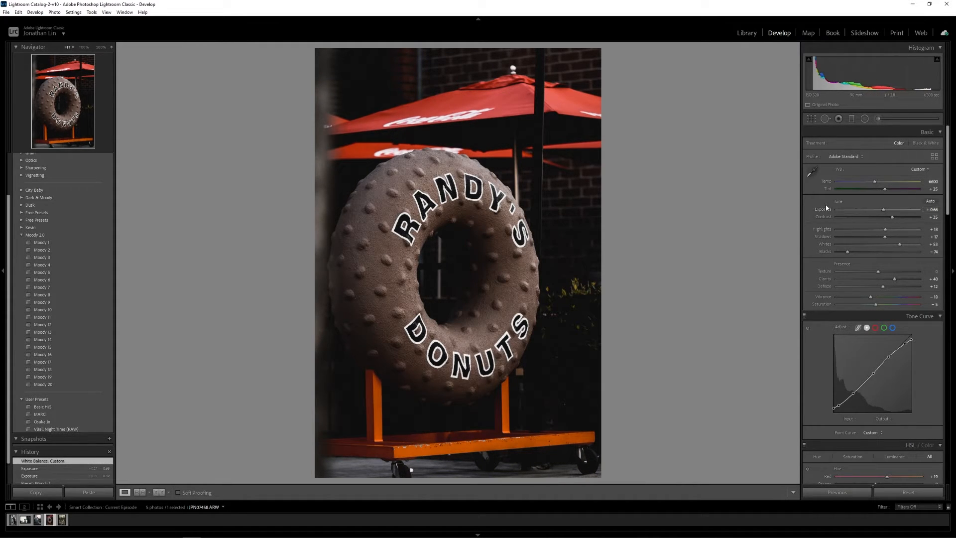
Step: Set Contrast to +41, Highlights +33, Shadows -27, Whites +57, Blacks -62, Clarity +42, Vibrance -7 and Saturation -42
scroll(822, 205, down, 10)
scroll(822, 205, up, 10)
drag(886, 232, 892, 230)
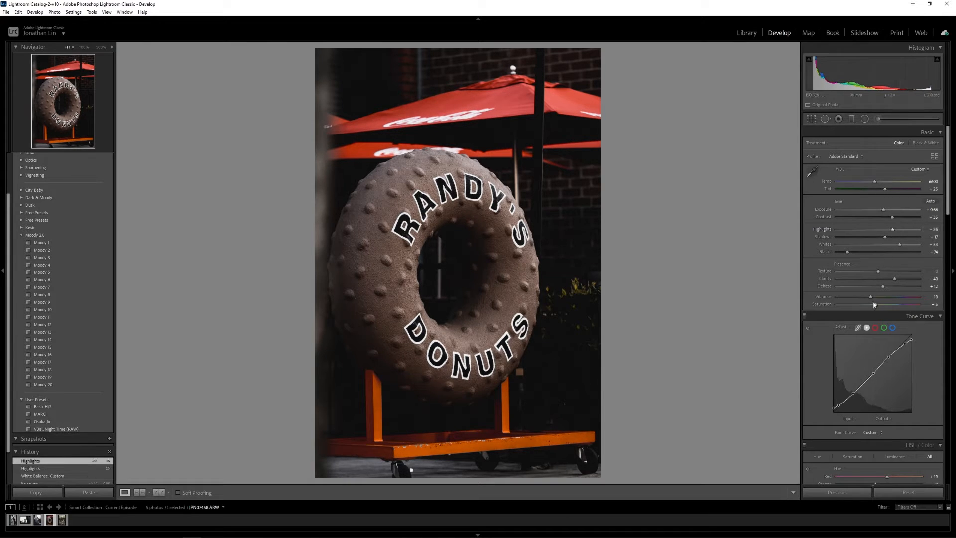
mouse_move(877, 304)
mouse_down()
mouse_move(858, 308)
mouse_move(888, 302)
mouse_move(860, 305)
mouse_up()
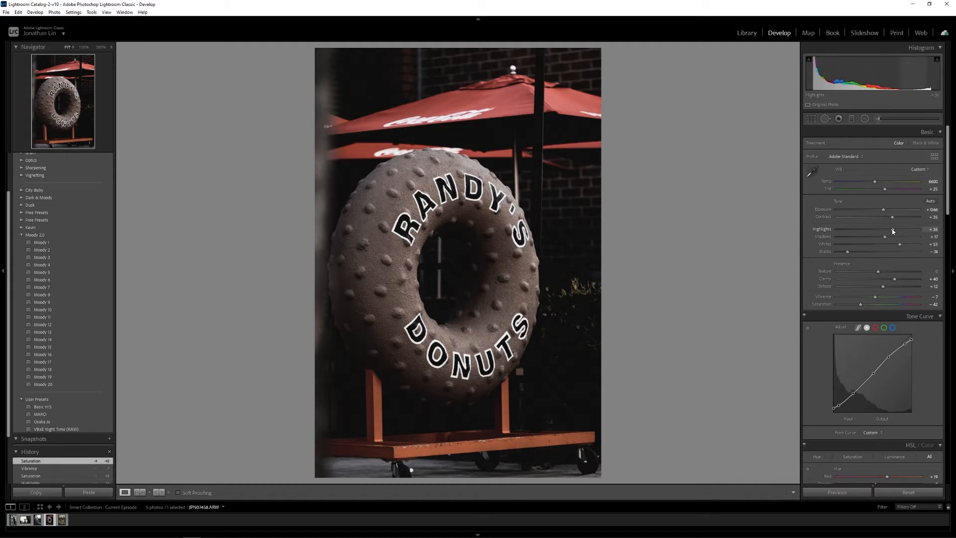
mouse_move(893, 231)
mouse_down()
mouse_move(834, 229)
mouse_move(911, 244)
mouse_move(852, 252)
mouse_move(876, 239)
mouse_move(846, 236)
mouse_move(877, 243)
mouse_move(867, 239)
mouse_move(891, 232)
mouse_move(895, 218)
mouse_up()
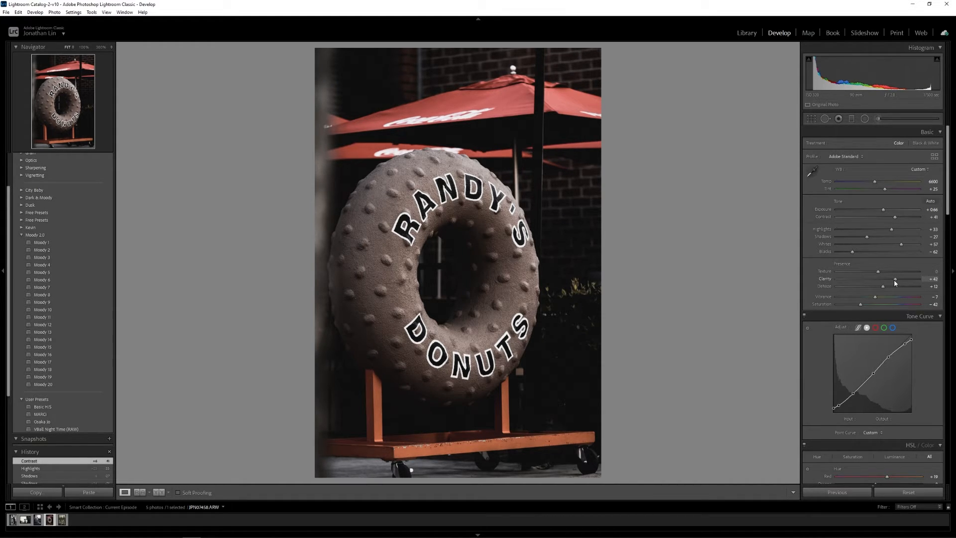
drag(893, 279, 894, 279)
Step: Reshape the tone curve's shadow and upper points, replace the highlight point with one at input 219, output 221, and set Clarity to +21
scroll(811, 271, down, 3)
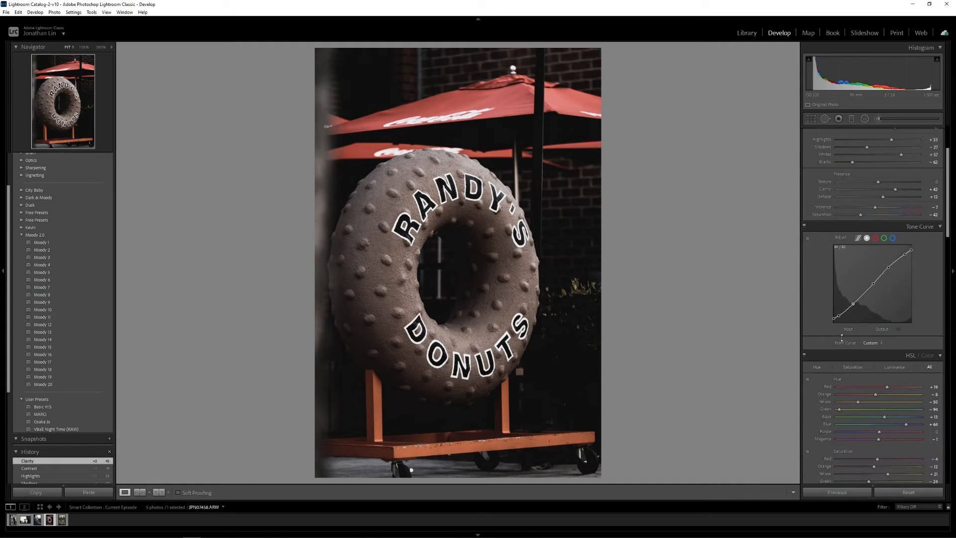
mouse_move(838, 315)
mouse_down()
mouse_move(826, 317)
mouse_move(854, 307)
mouse_up()
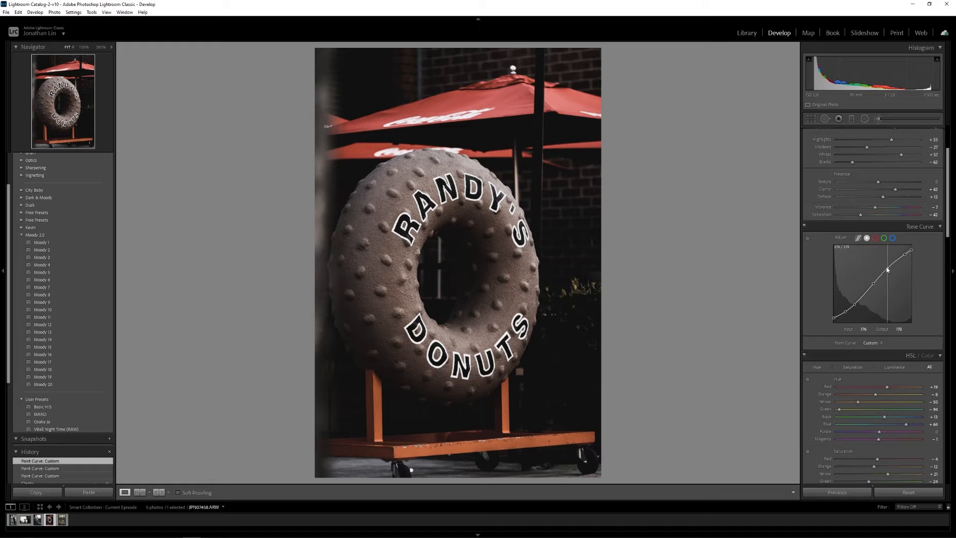
mouse_move(888, 268)
mouse_down()
mouse_move(870, 284)
mouse_move(887, 269)
mouse_up()
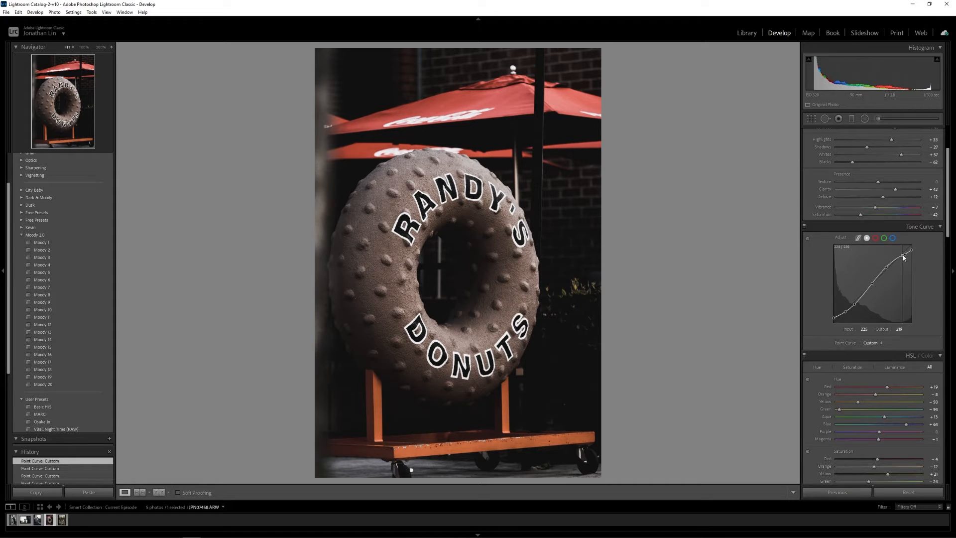
right_click(902, 255)
click(902, 261)
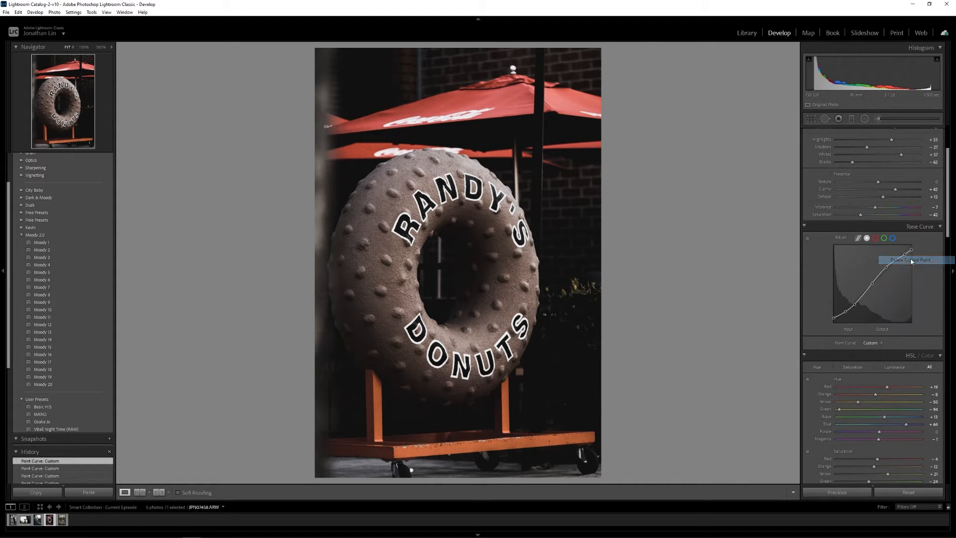
drag(904, 254, 901, 257)
drag(894, 189, 891, 190)
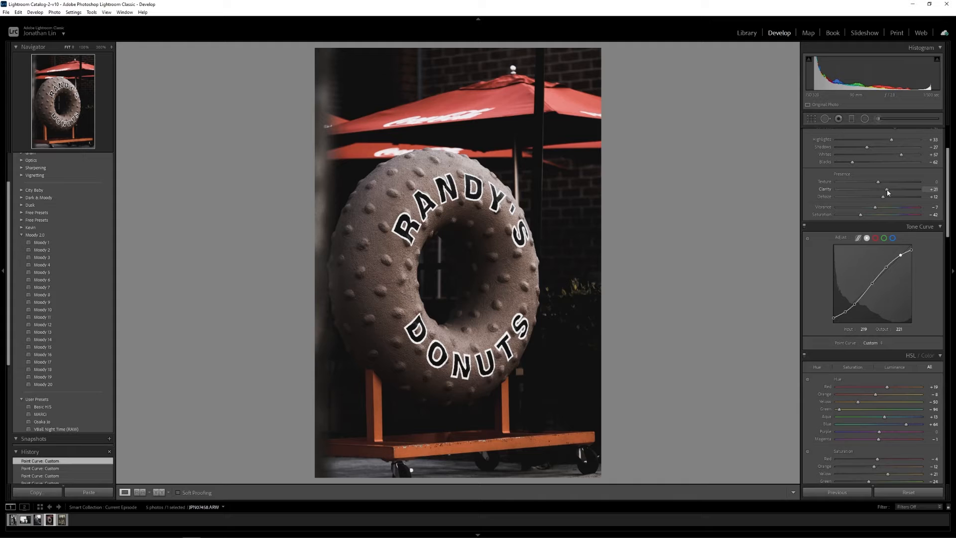
drag(887, 192, 887, 193)
Step: Shift the Red hue to -7 and the Orange hue to -18 to change the umbrella and stand colours
scroll(820, 272, down, 3)
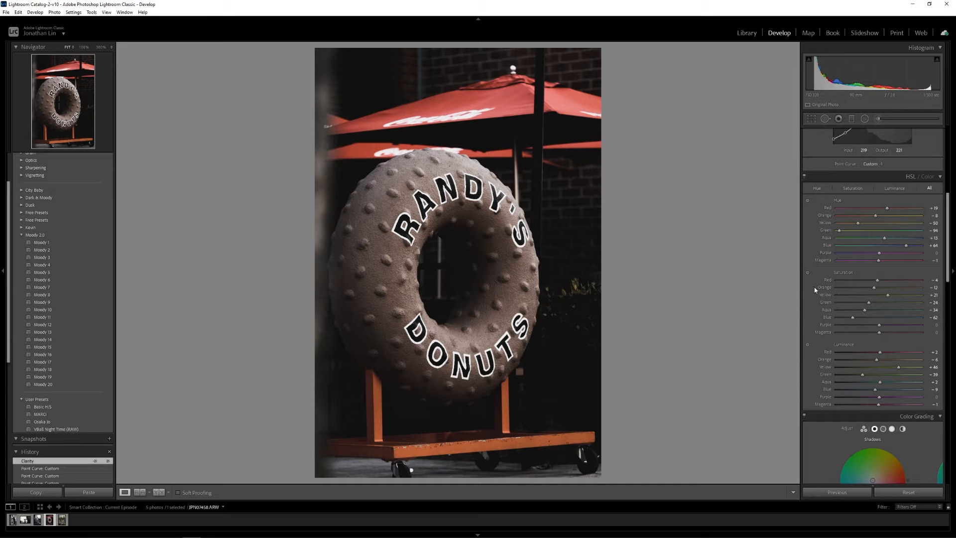
click(808, 201)
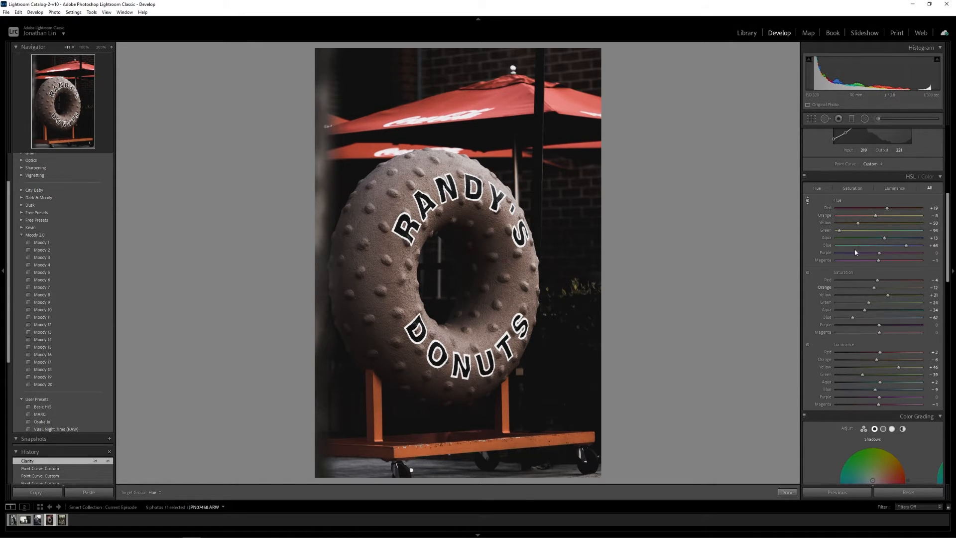
drag(884, 218, 875, 209)
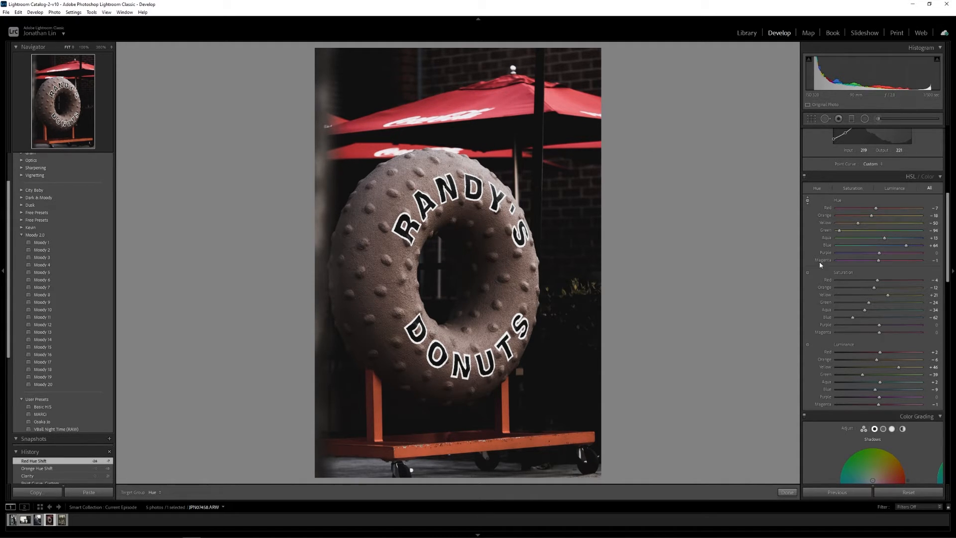
Step: Set Red saturation to -28 and Orange saturation to -44, and raise Red luminance to +17 and Orange luminance to +12
mouse_move(873, 287)
mouse_down()
mouse_move(856, 281)
mouse_move(855, 289)
mouse_move(858, 279)
mouse_move(869, 284)
mouse_up()
drag(879, 352, 888, 355)
drag(876, 359, 883, 359)
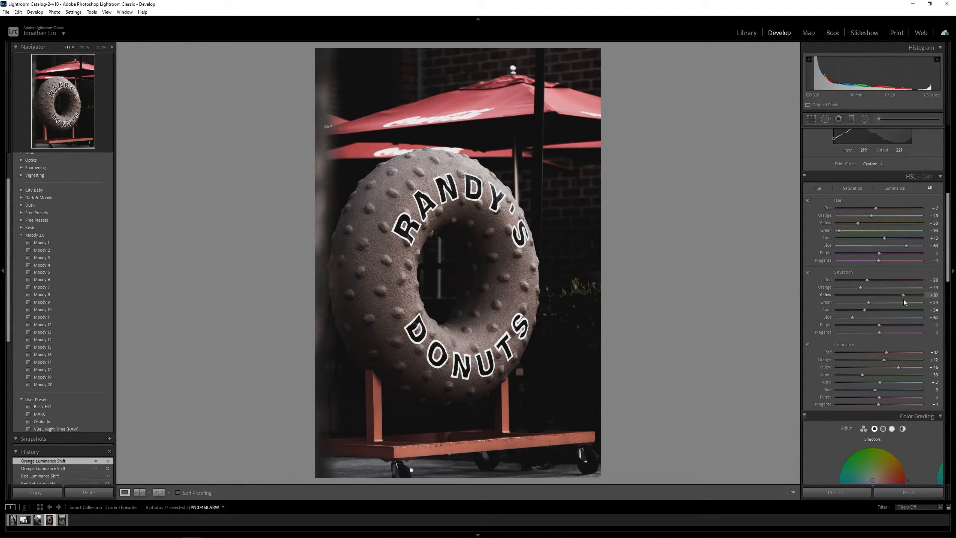
Step: Set Yellow saturation to -10, fine-tune Orange saturation, and shift the Aqua hue to +18
drag(889, 305, 889, 304)
drag(884, 300, 886, 298)
drag(888, 299, 876, 299)
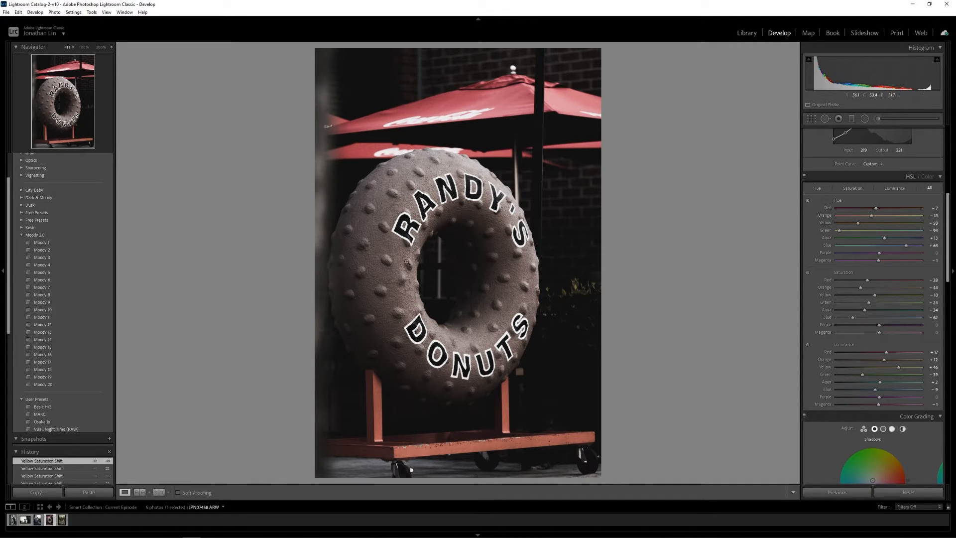
key(ctrl+alt+shift+s)
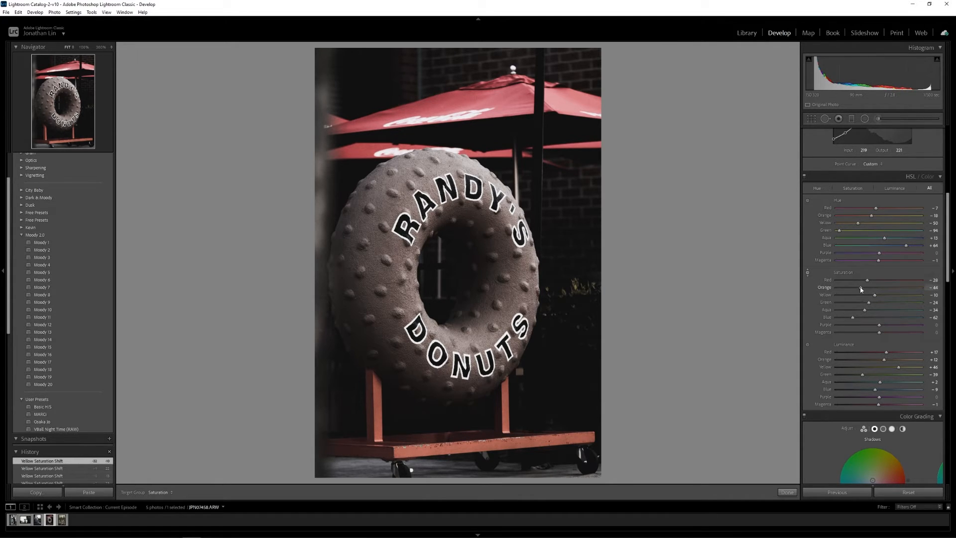
drag(862, 290, 862, 290)
click(886, 237)
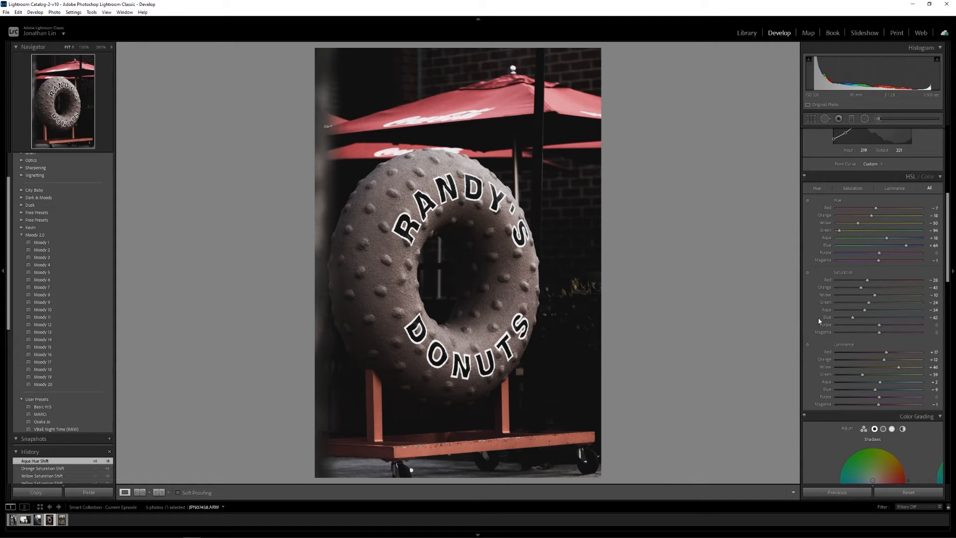
Step: Crop the photo tighter around the donut sign at the original aspect ratio, trimming the lower stand and the surrounding background
scroll(811, 324, up, 5)
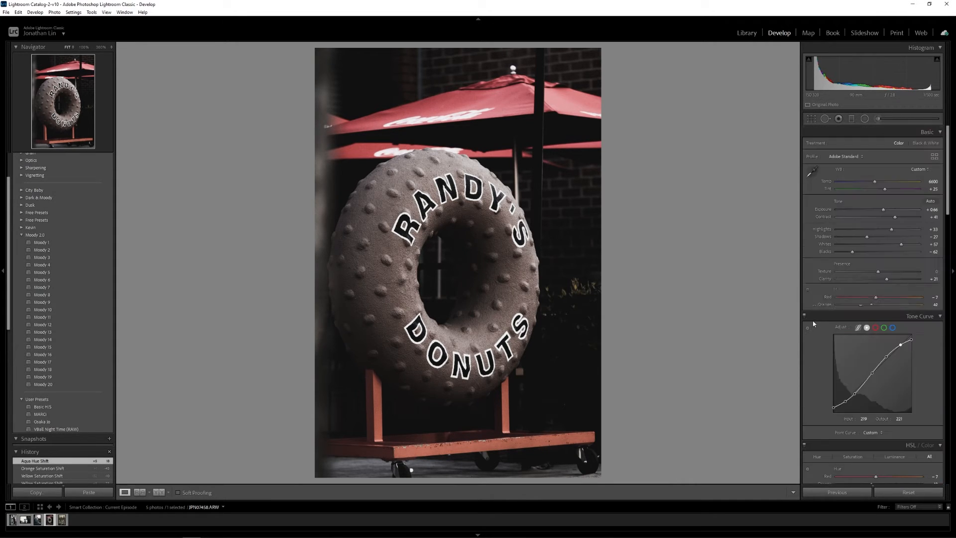
click(810, 119)
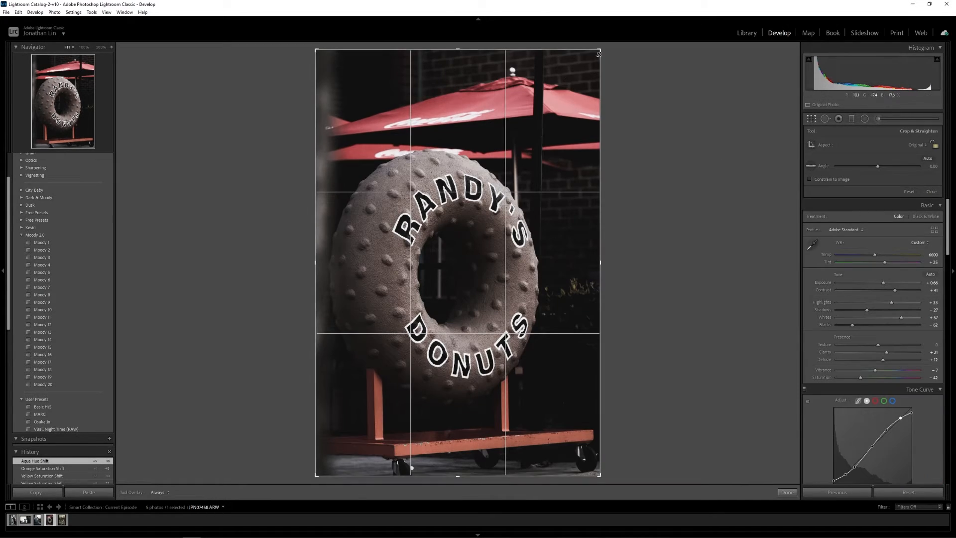
drag(598, 50, 567, 85)
drag(534, 132, 516, 154)
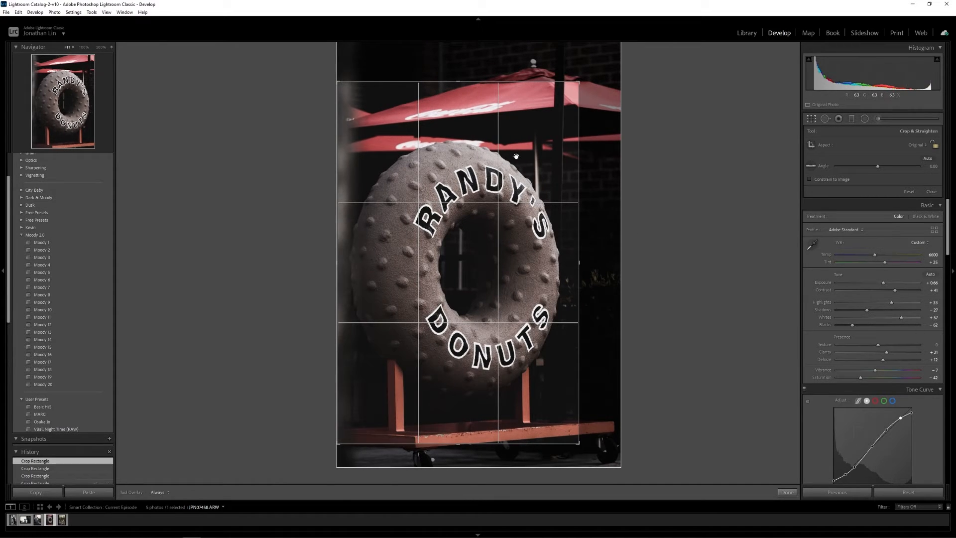
key(Return)
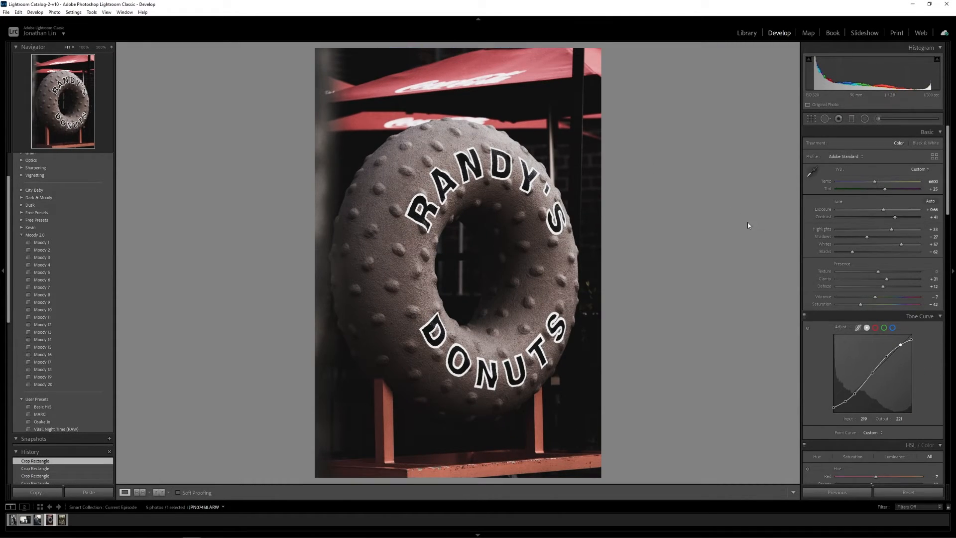
Step: Adjust the green primary hue in the camera calibration and add slight luminance noise reduction
scroll(811, 219, down, 15)
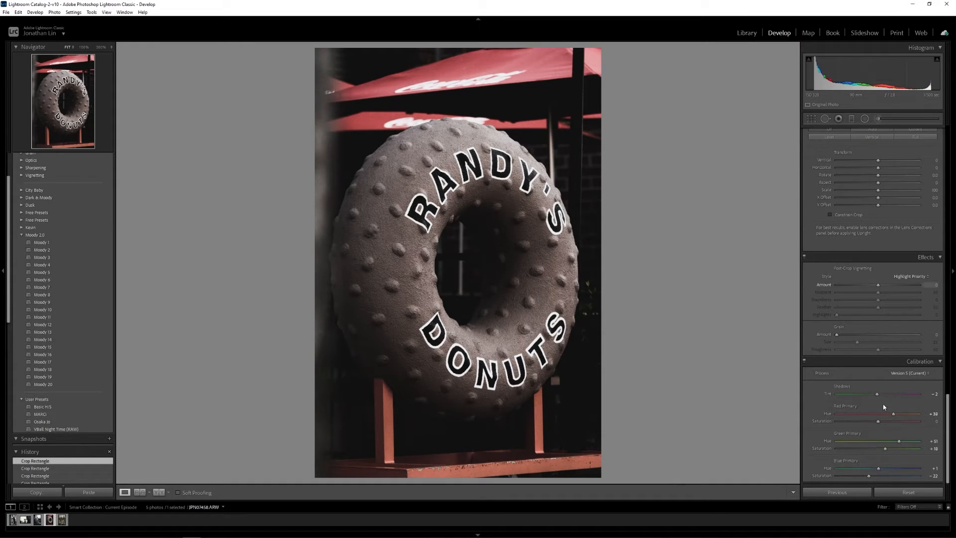
drag(879, 420, 899, 441)
scroll(820, 420, up, 10)
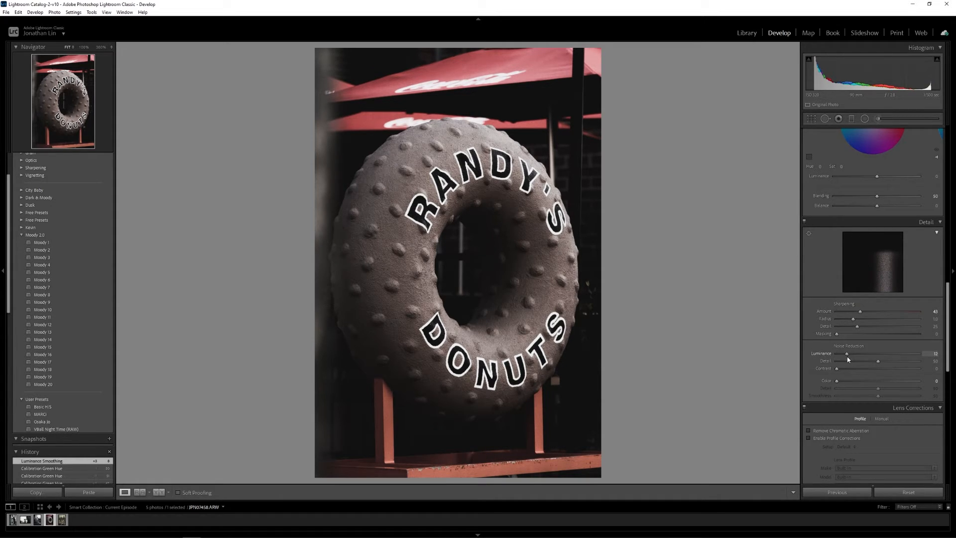
drag(847, 359, 846, 355)
scroll(818, 307, up, 12)
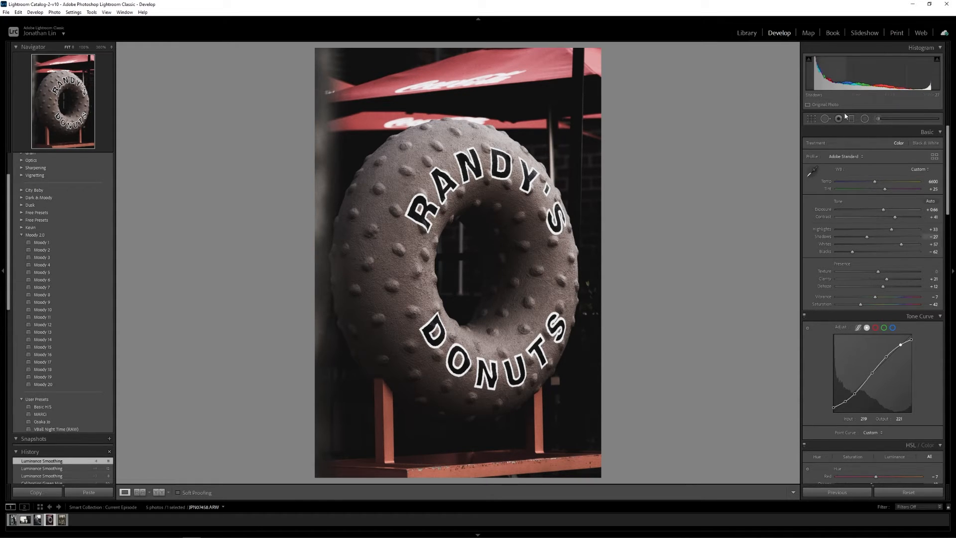
Step: Add a non-inverted radial filter centred on the donut hole that darkens the surroundings with an exposure of -0.70
click(825, 118)
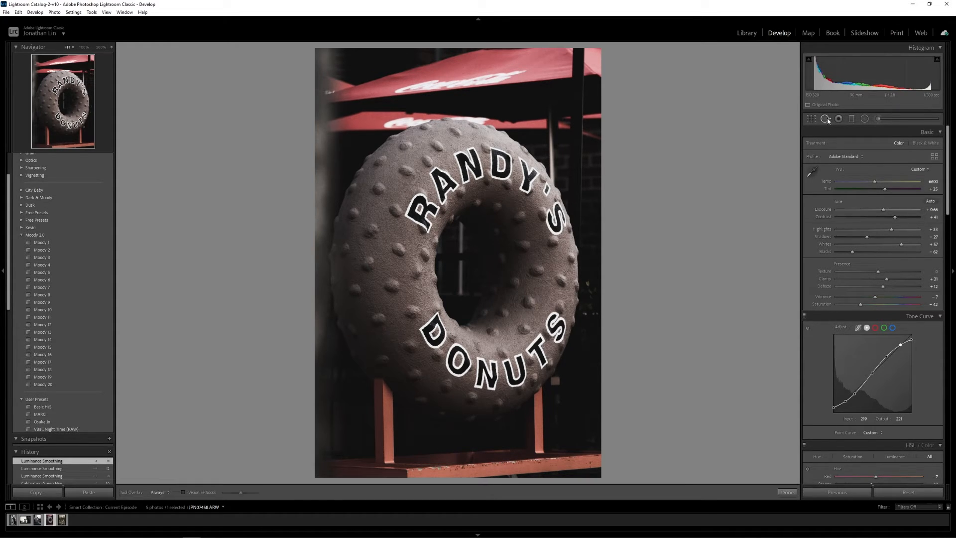
click(864, 118)
mouse_move(460, 264)
mouse_down()
mouse_move(582, 408)
mouse_move(619, 445)
mouse_move(637, 448)
mouse_up()
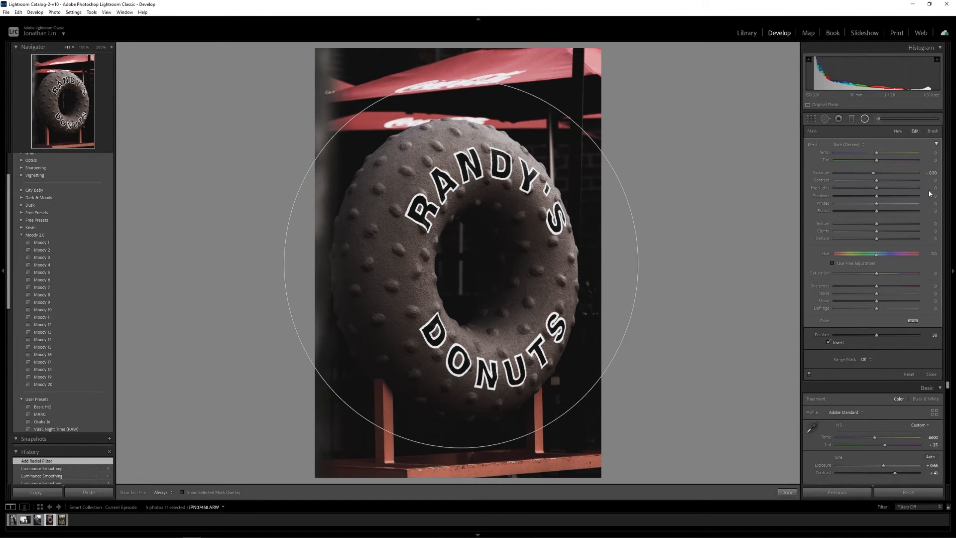
mouse_move(873, 172)
mouse_down()
mouse_move(882, 174)
mouse_move(868, 173)
mouse_up()
click(828, 342)
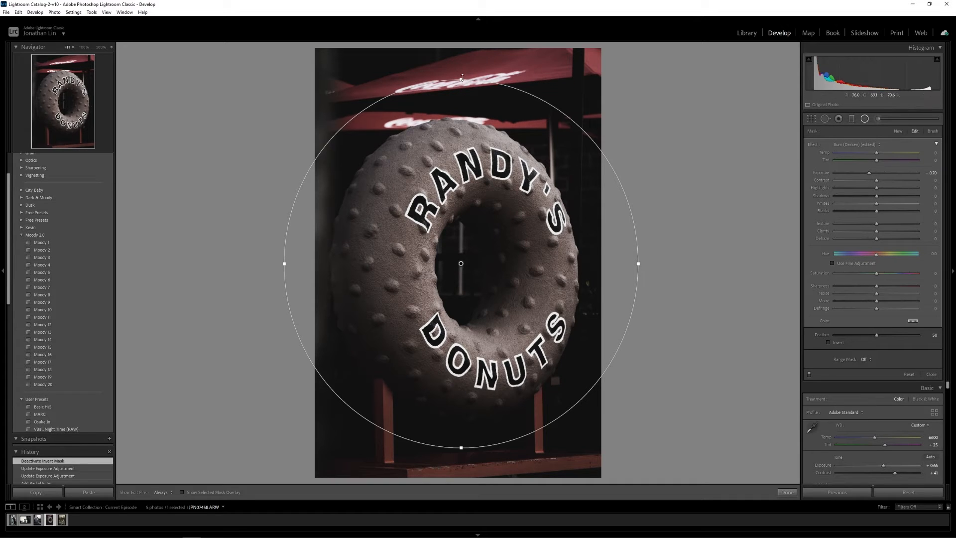
Step: Enlarge the radial filter slightly in width and height around the donut and ease its exposure to about -0.5
drag(462, 77, 461, 50)
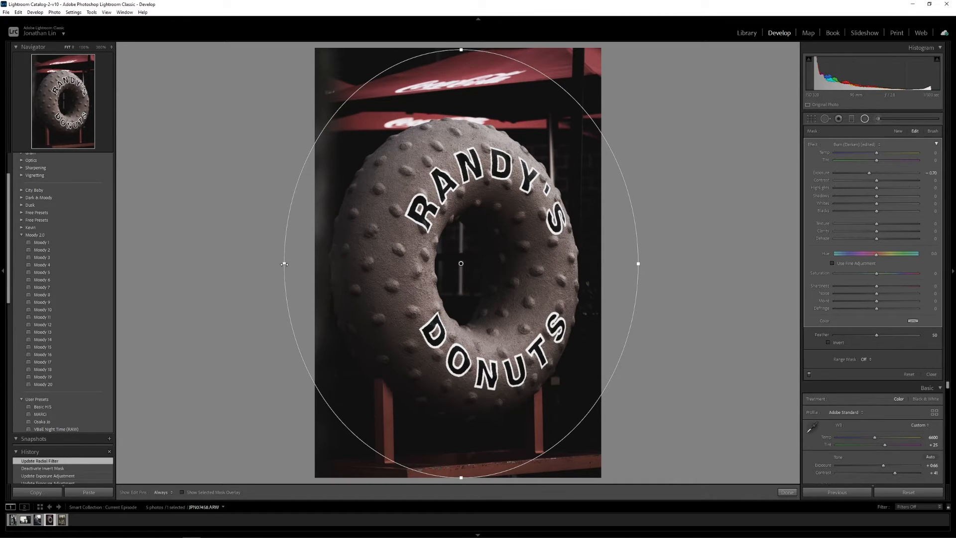
mouse_move(283, 264)
mouse_down()
mouse_move(273, 261)
mouse_move(315, 256)
mouse_move(283, 251)
mouse_move(271, 263)
mouse_up()
drag(459, 48, 461, 68)
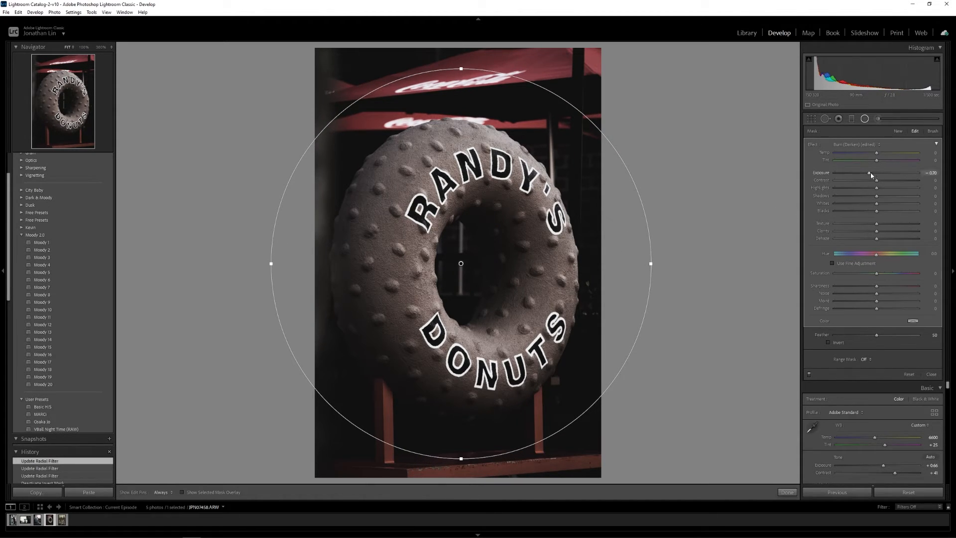
drag(869, 174, 872, 177)
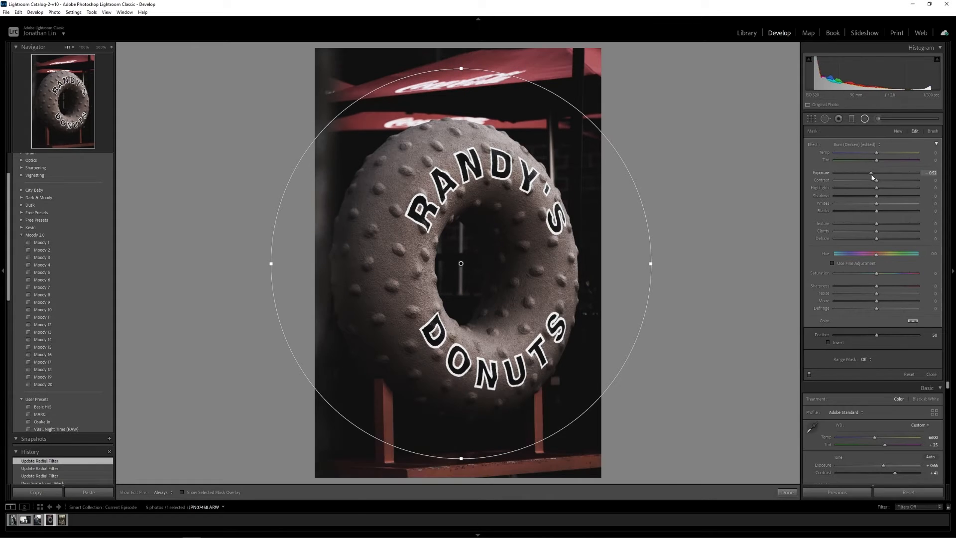
click(930, 173)
click(865, 119)
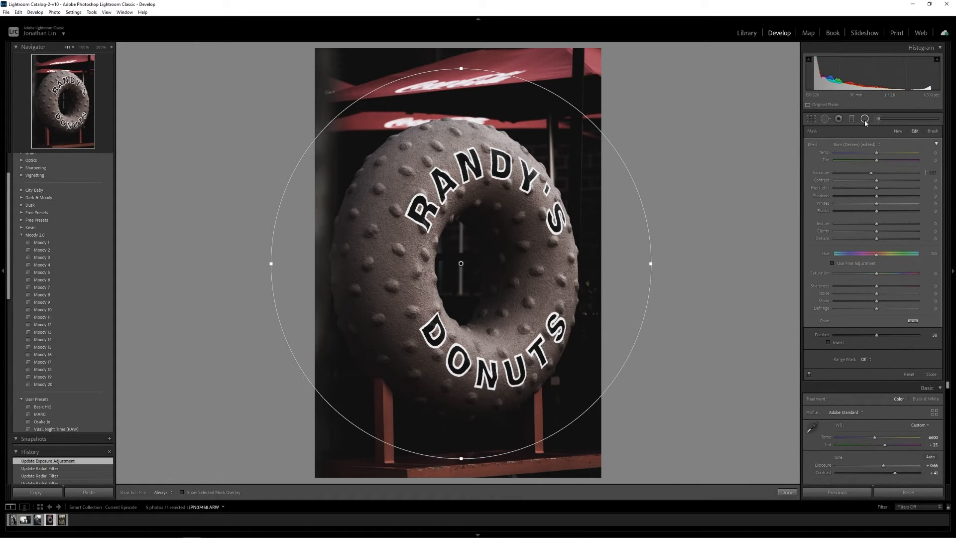
Step: Add a near-vertical graduated filter running from the photo's right edge to the donut's left side and set its exposure to 0.10
click(850, 119)
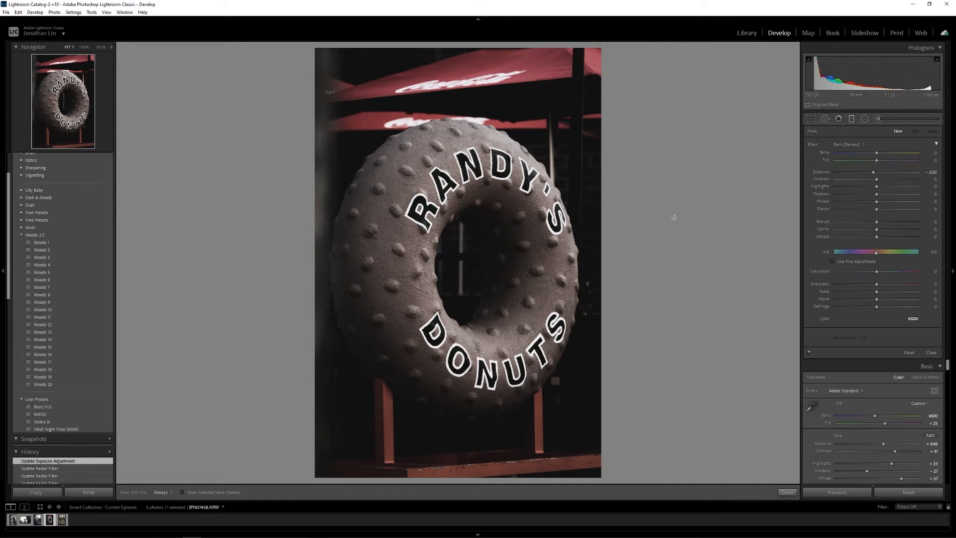
mouse_move(599, 259)
mouse_down()
mouse_move(352, 267)
mouse_move(307, 258)
mouse_move(352, 270)
mouse_up()
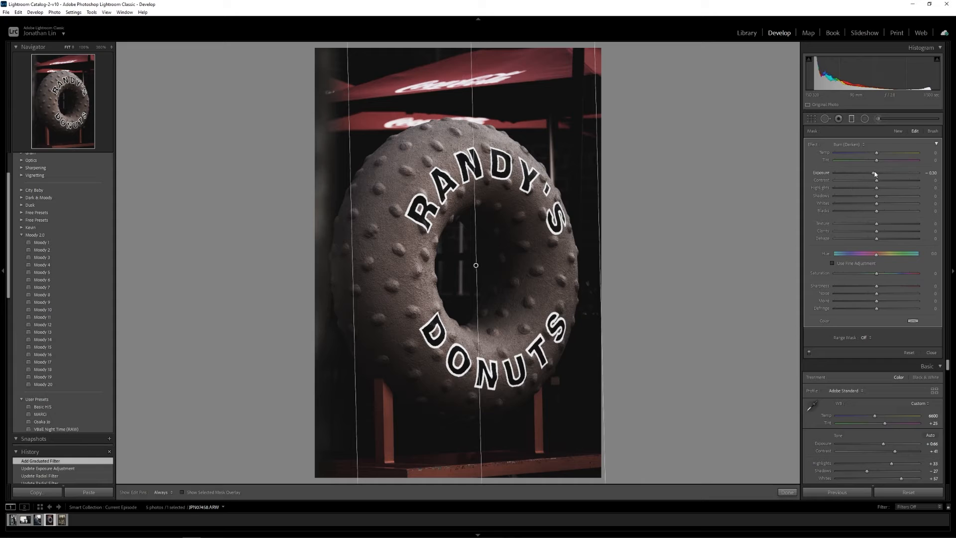
drag(873, 172, 877, 175)
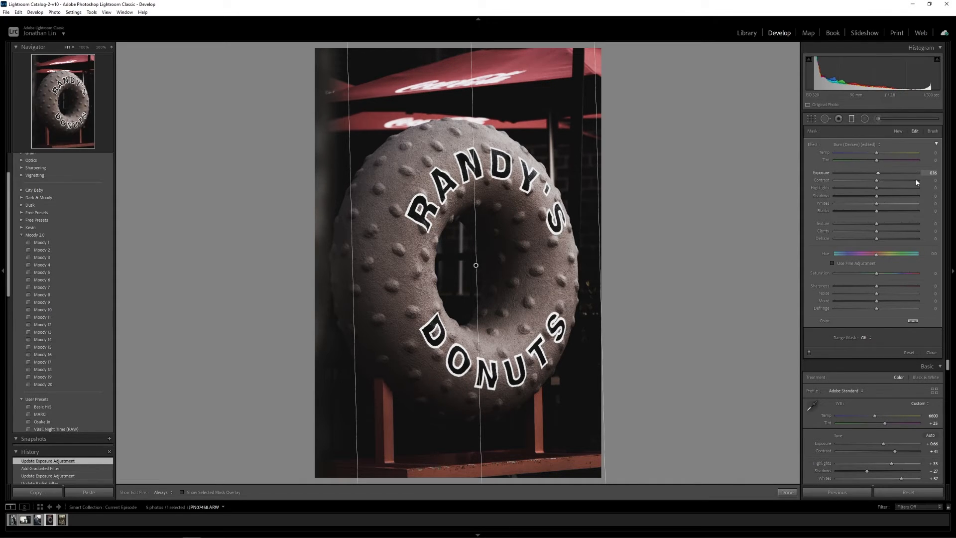
click(929, 173)
text(0.1)
key(Return)
click(851, 119)
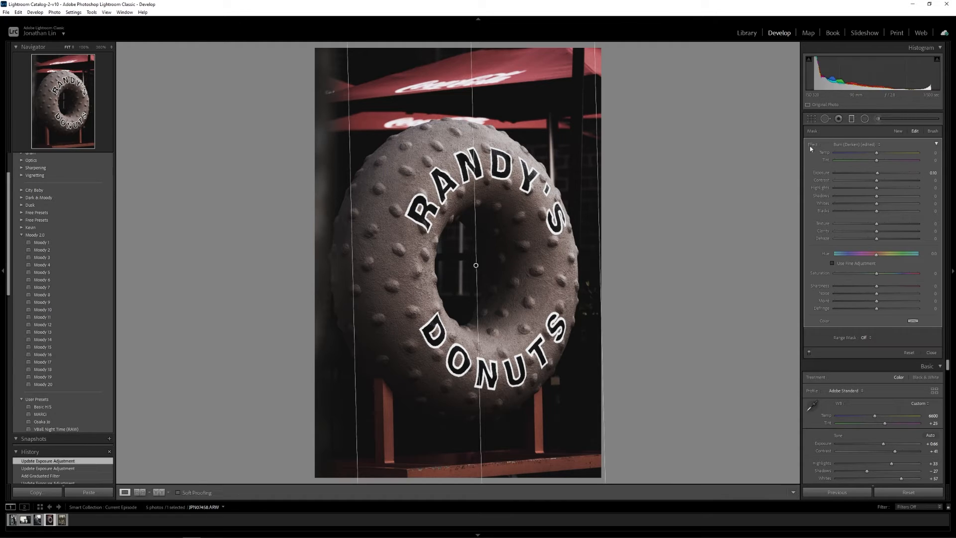
Step: Move the graduated filter up, tilt it diagonally across the donut, and set its exposure to about 0.13
click(852, 119)
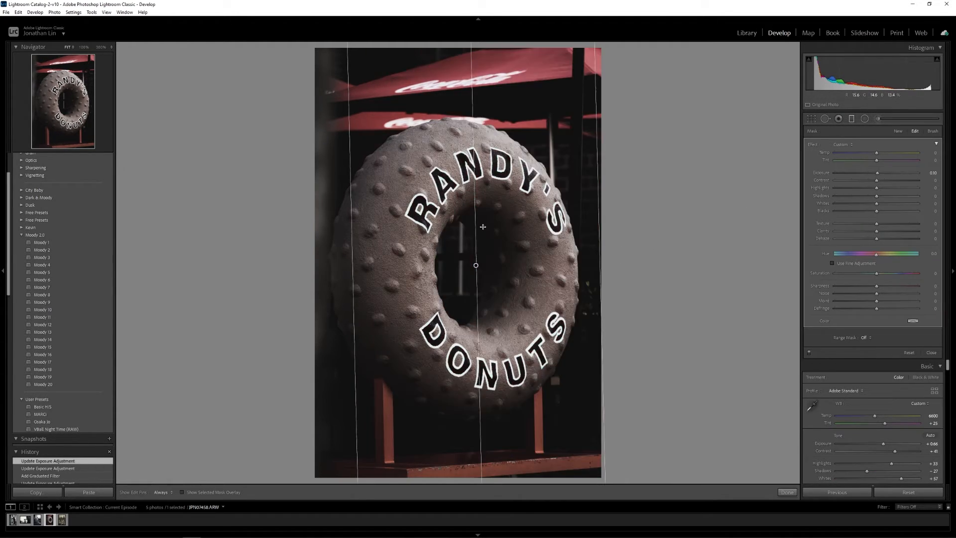
drag(476, 265, 474, 225)
mouse_move(473, 165)
mouse_down()
mouse_move(462, 164)
mouse_move(473, 162)
mouse_up()
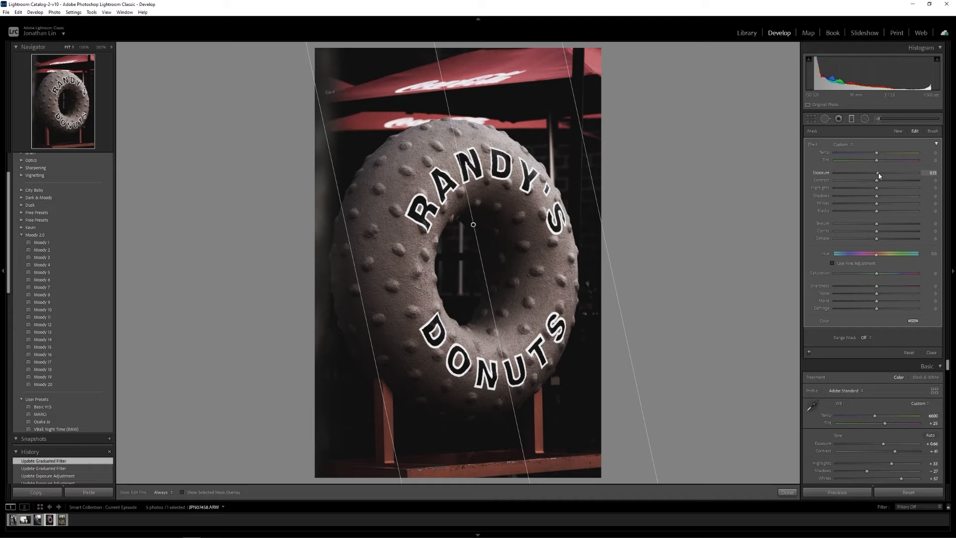
click(851, 119)
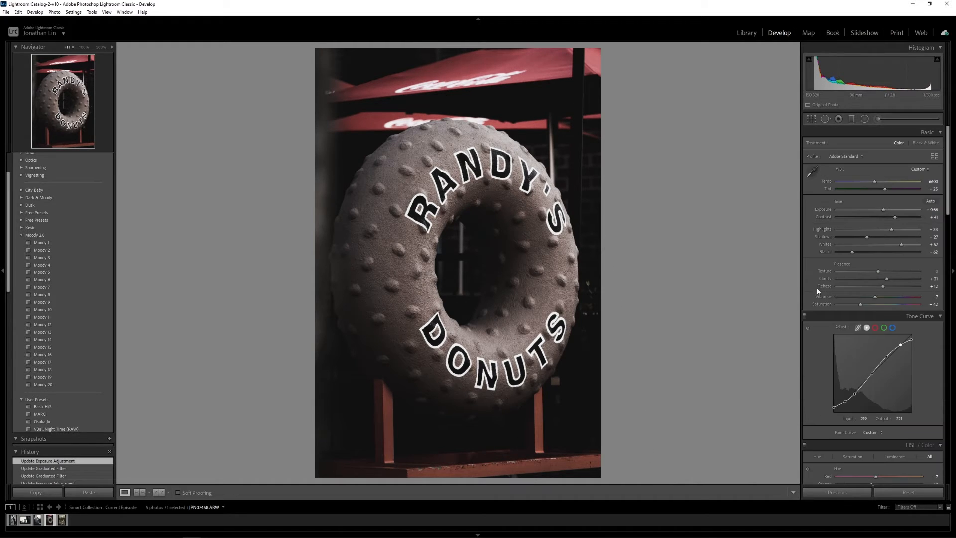
Step: Set the photo's Highlights to +10, Whites to +58 and Exposure to +0.61
drag(891, 230, 904, 247)
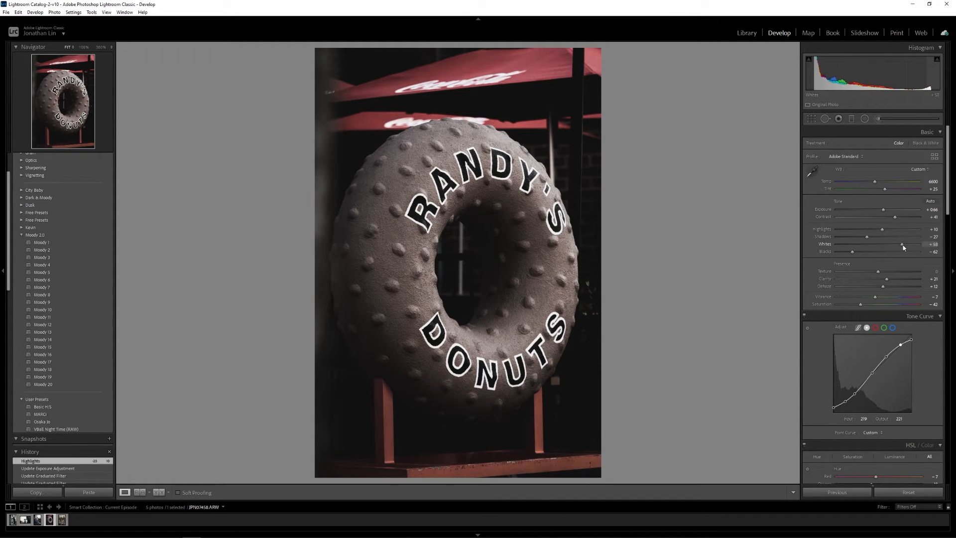
drag(883, 210, 883, 211)
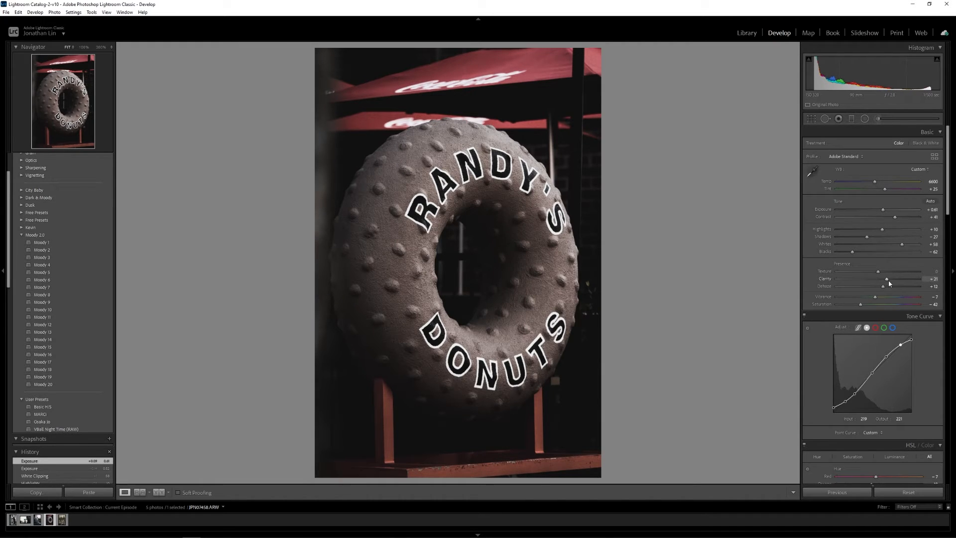
Step: Reset the donut photo's Dehaze to 0
double_click(827, 288)
scroll(813, 290, down, 3)
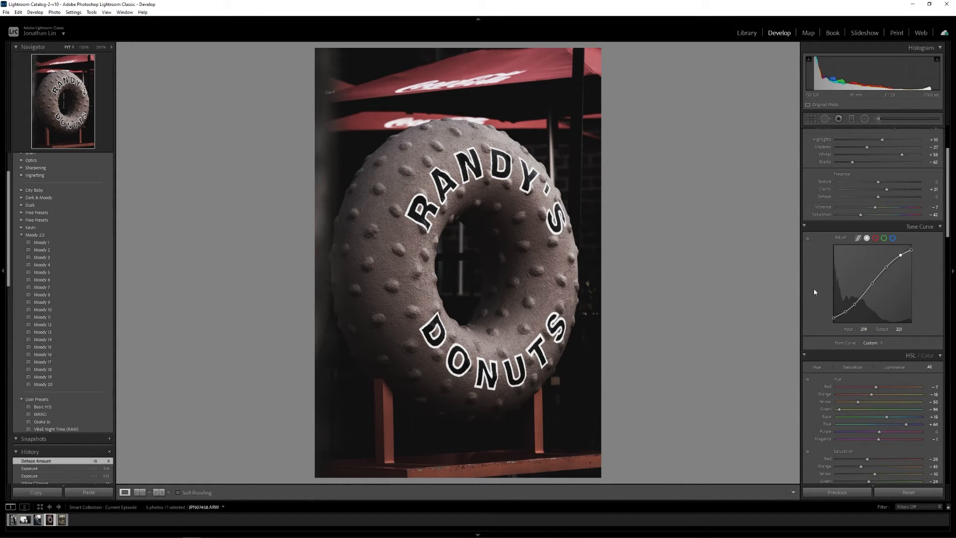
Step: Color-grade the donut photo with blue shadows at hue 222, saturation 7, and orange highlights at hue 28, saturation 17
scroll(813, 291, down, 15)
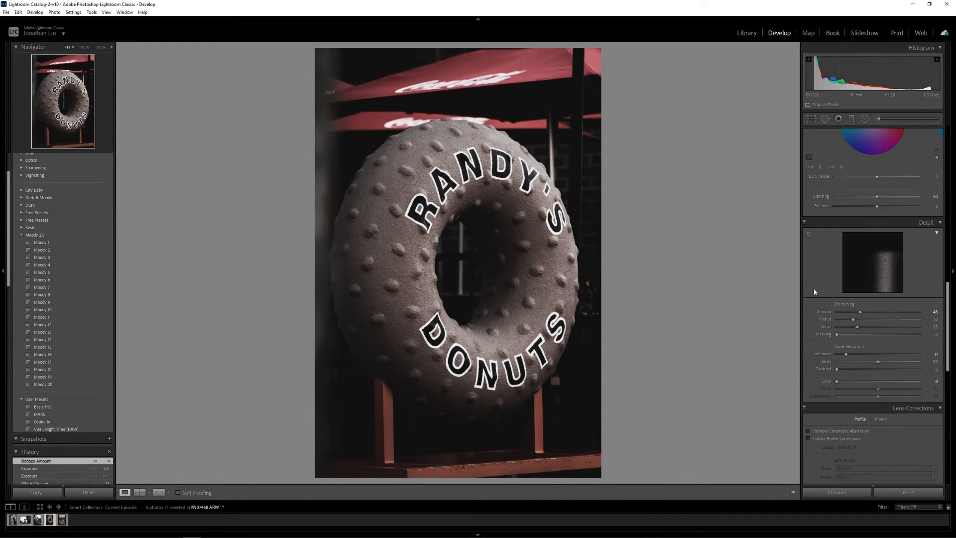
scroll(814, 289, up, 6)
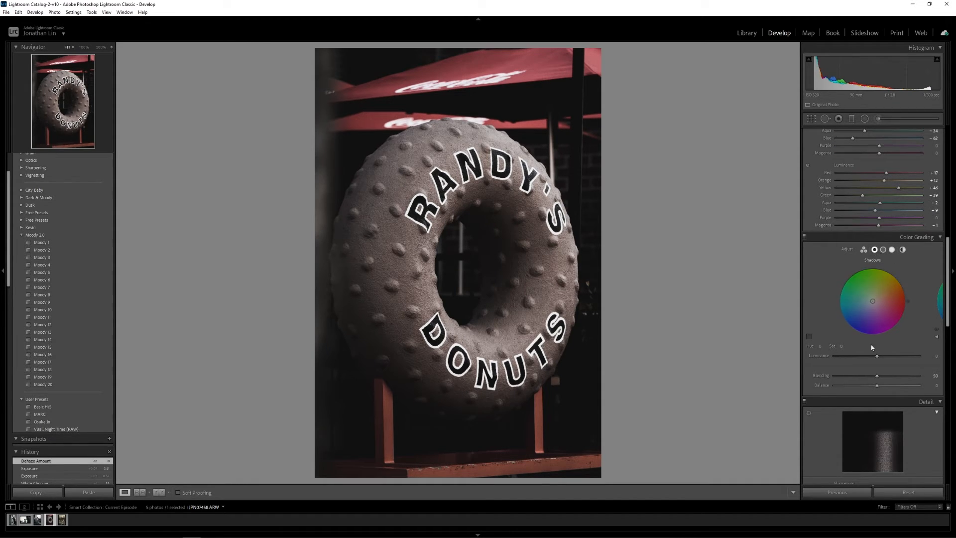
drag(908, 304, 902, 320)
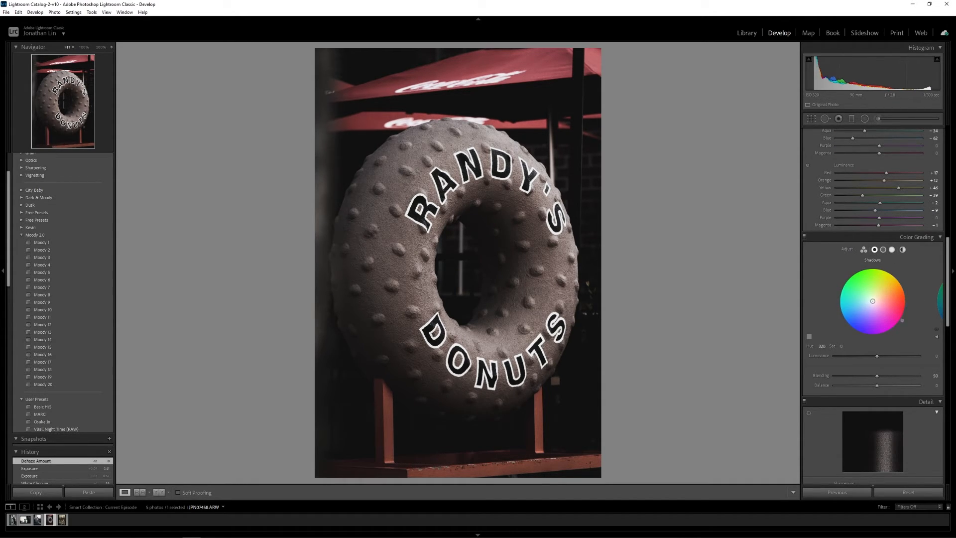
drag(848, 335, 870, 303)
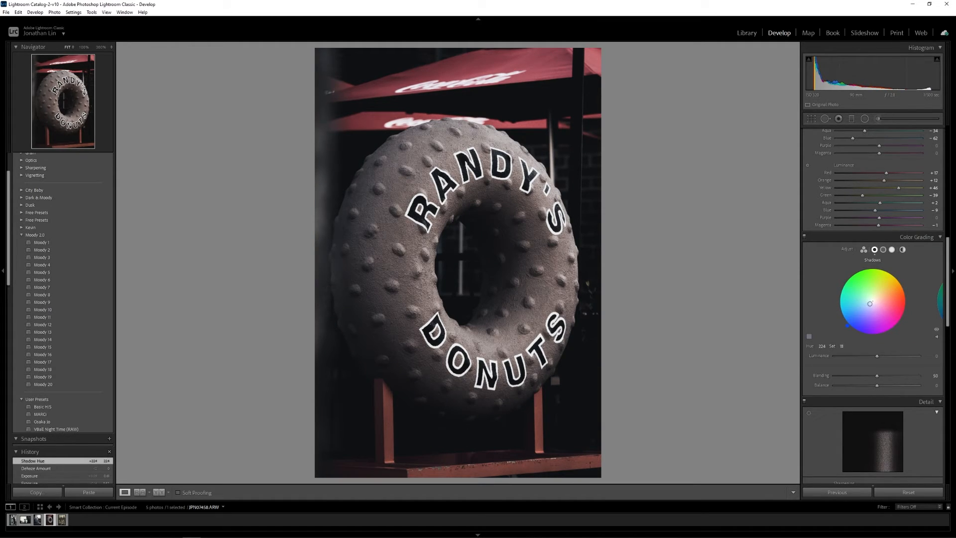
click(892, 250)
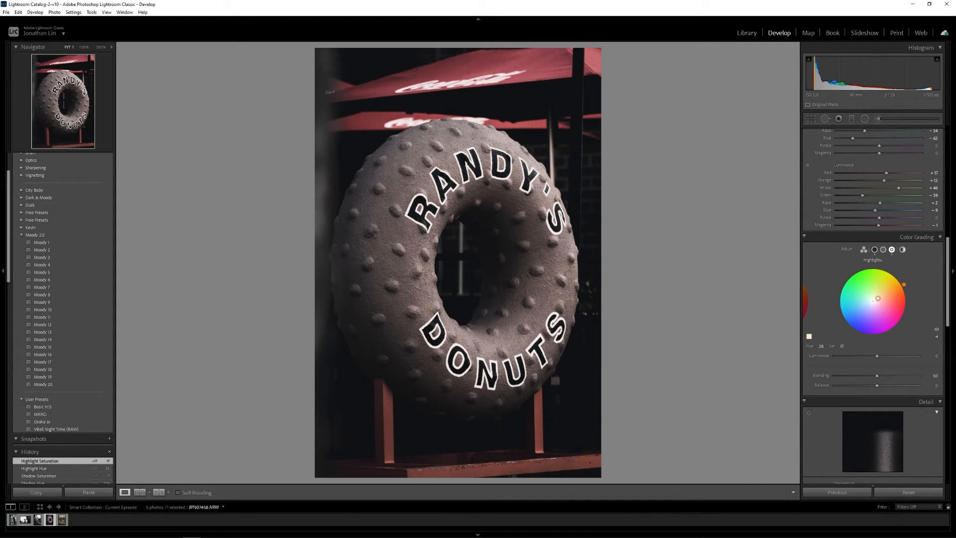
click(874, 250)
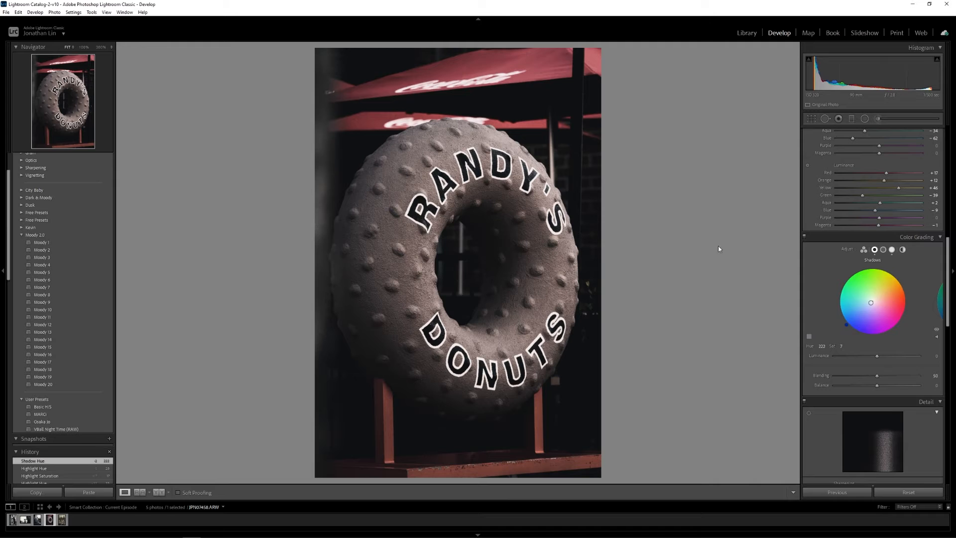
Step: Straighten the donut photo with a crop angle of 0.28
click(812, 117)
mouse_move(589, 68)
mouse_down()
mouse_move(604, 82)
mouse_move(603, 50)
mouse_move(600, 65)
mouse_up()
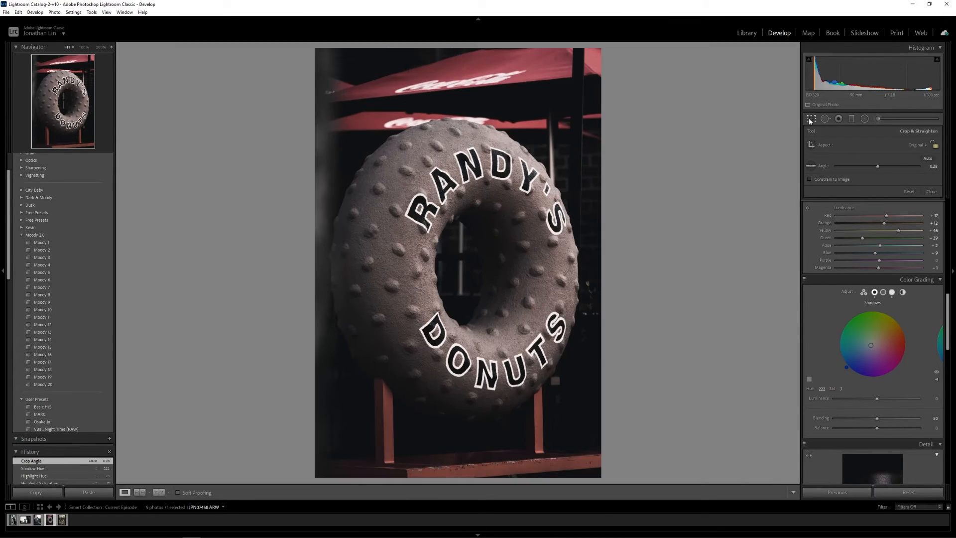
key(Return)
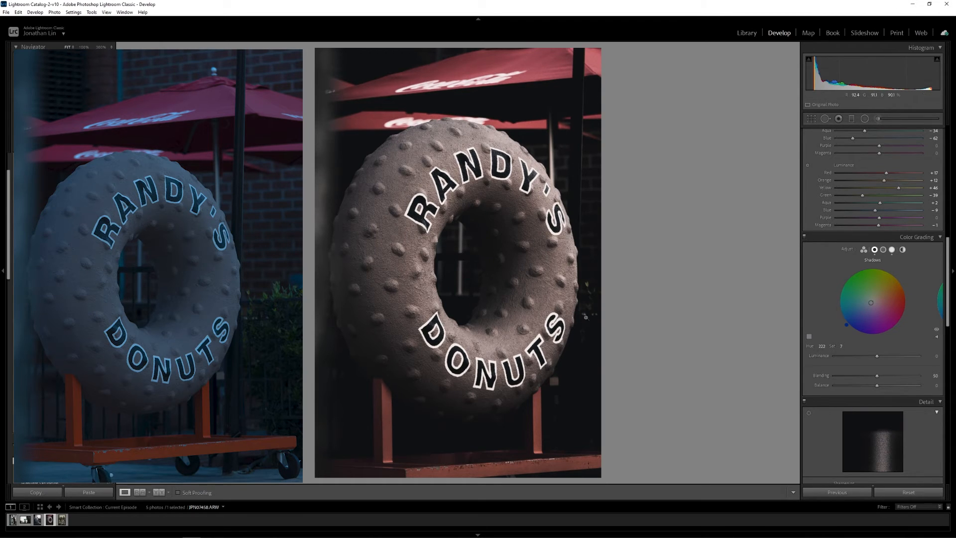
Step: Open the cyclist street photo and crop it tighter, trimming the car at the right edge and part of the road at the bottom
click(62, 520)
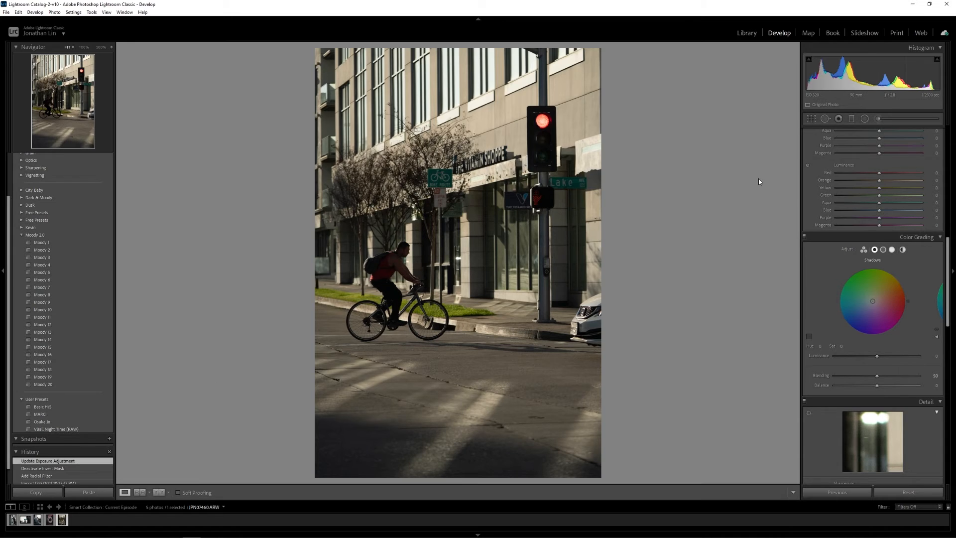
click(811, 120)
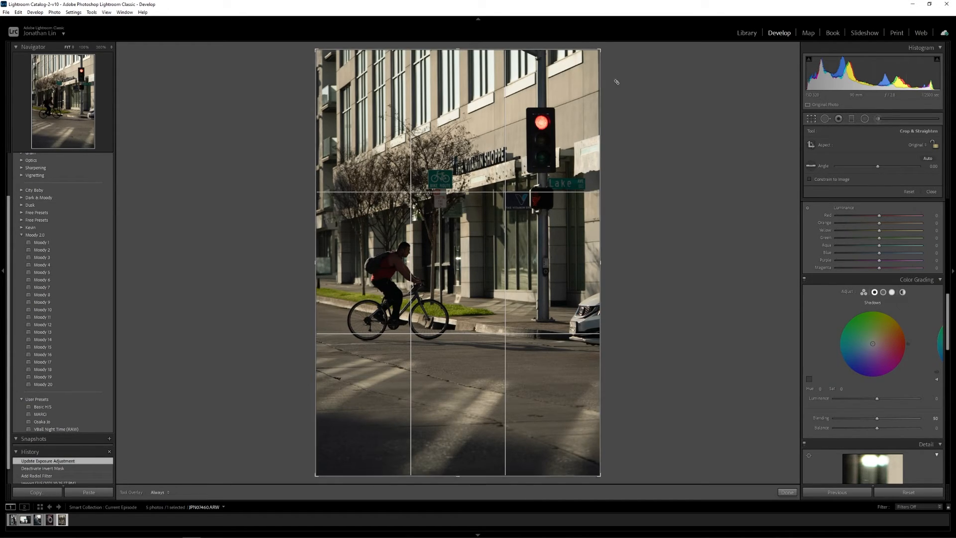
drag(600, 48, 543, 133)
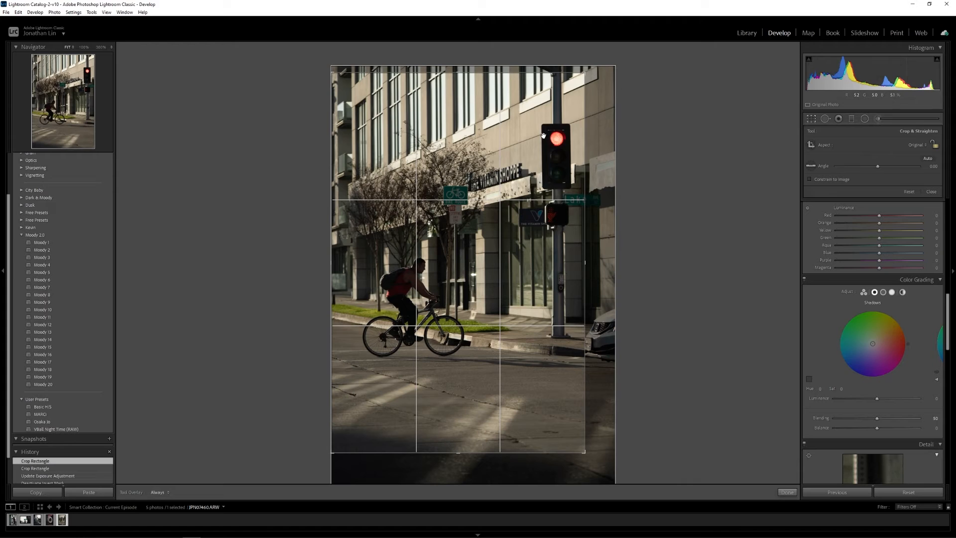
key(Return)
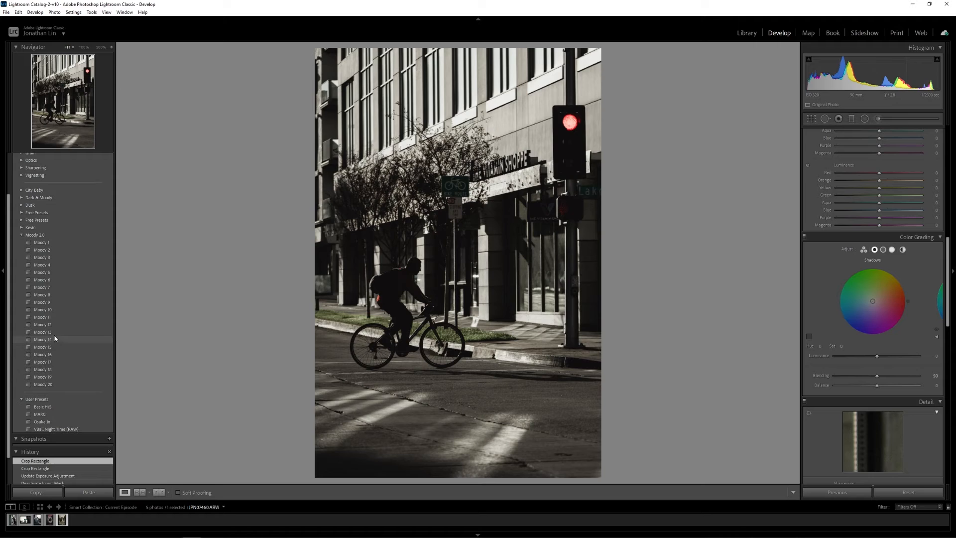
Step: Try the Moody 13 preset on the cyclist photo and apply Moody 14 instead
click(54, 333)
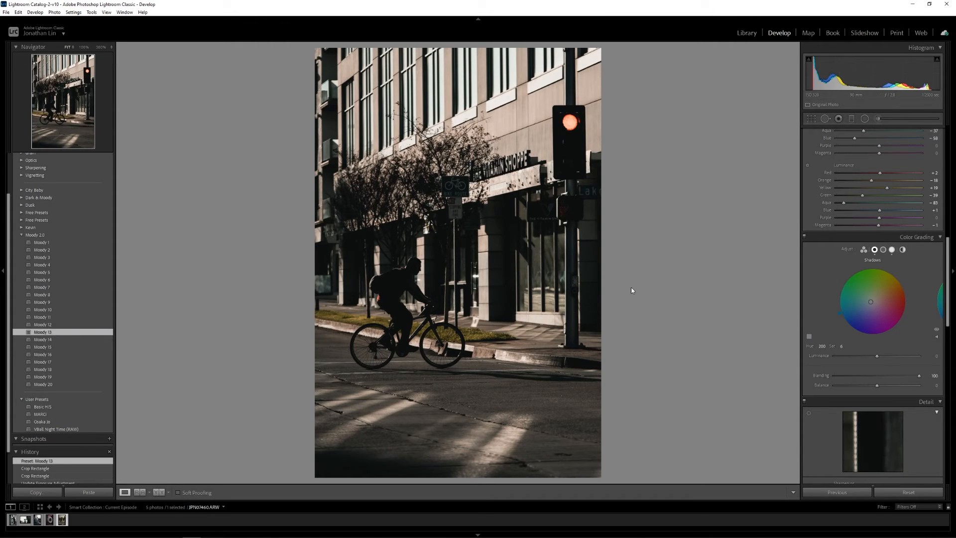
click(49, 340)
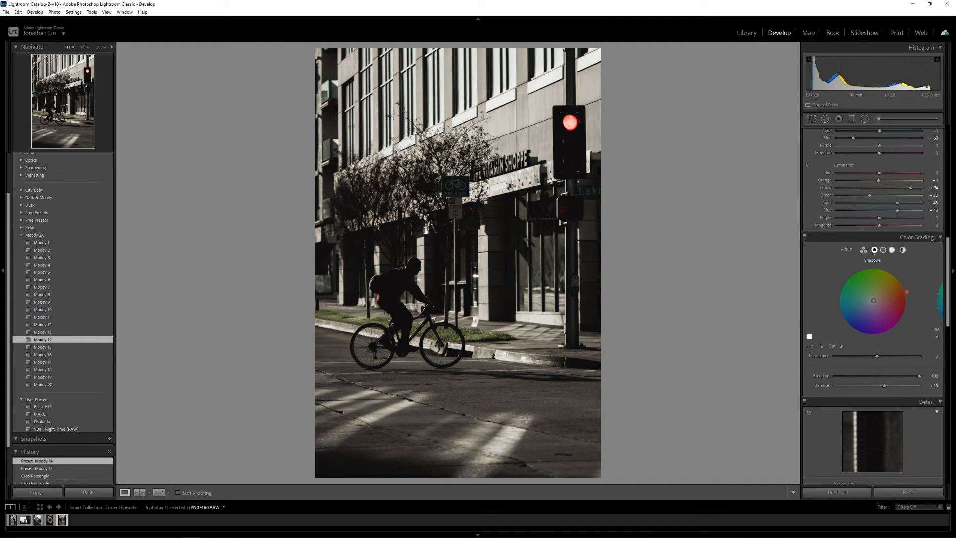
Step: Set the cyclist photo's Exposure to +0.79, Highlights to -100, Shadows to +68, Whites to +47 and Blacks to -61
scroll(826, 225, up, 10)
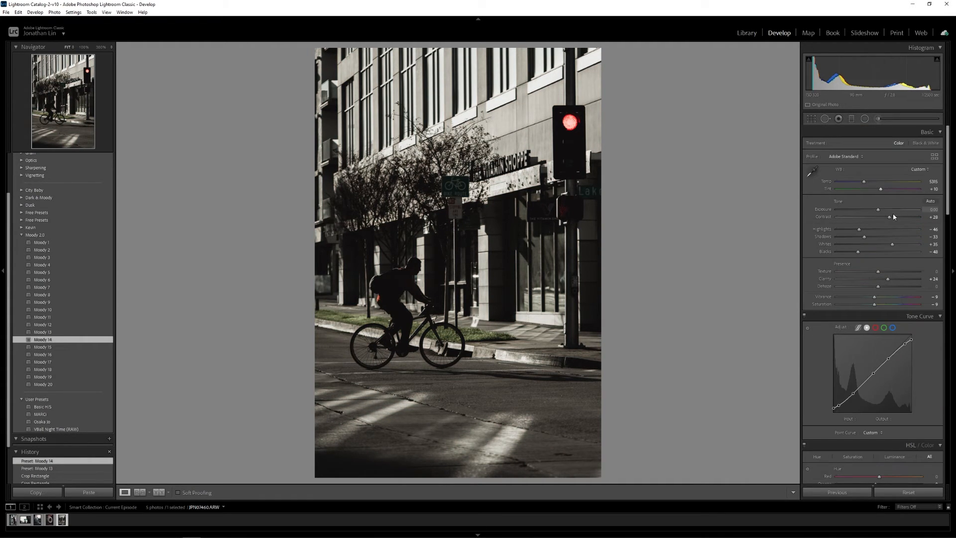
mouse_move(878, 209)
mouse_down()
mouse_move(895, 219)
mouse_move(904, 242)
mouse_move(886, 241)
mouse_move(904, 240)
mouse_move(886, 210)
mouse_move(850, 226)
mouse_move(884, 210)
mouse_move(900, 221)
mouse_move(880, 220)
mouse_move(889, 220)
mouse_up()
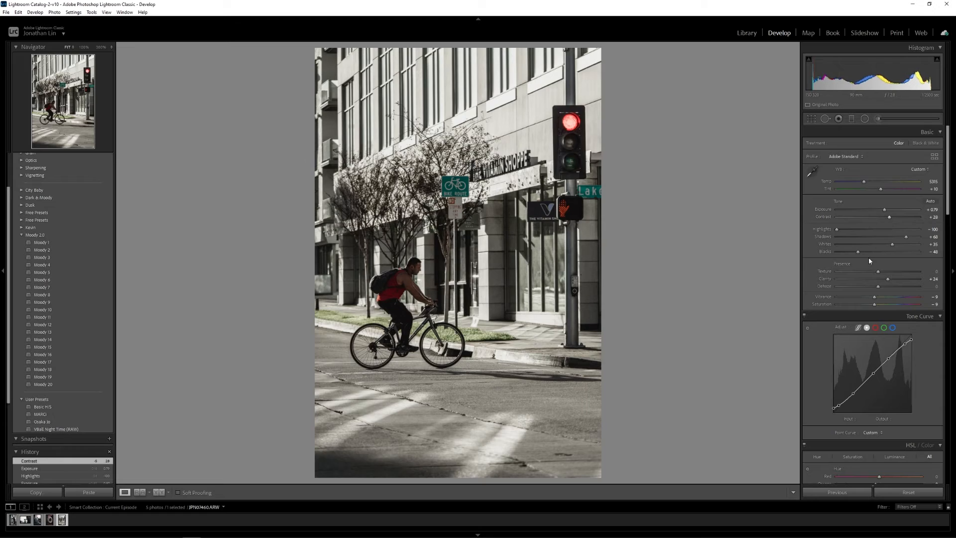
drag(858, 253, 897, 244)
Step: Set the cyclist photo's Clarity to +16, Vibrance to +10 and Saturation to -24
drag(888, 279, 883, 279)
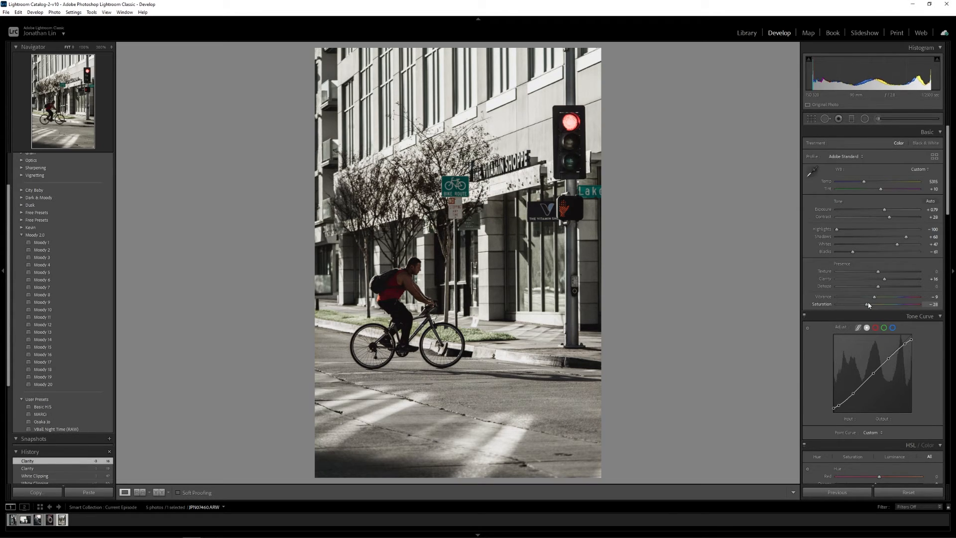
mouse_move(868, 304)
mouse_down()
mouse_move(859, 304)
mouse_move(882, 301)
mouse_move(869, 305)
mouse_up()
Step: Shape the point curve into an S with lowered shadows, a highlight point at 184/200 and a midtone point at 126/128
scroll(813, 265, down, 3)
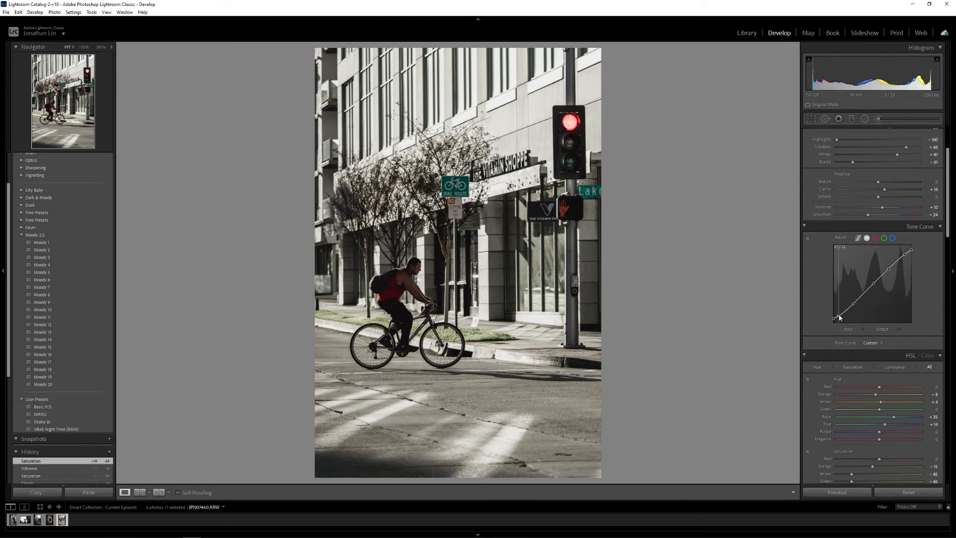
drag(839, 317, 889, 271)
right_click(887, 267)
click(894, 272)
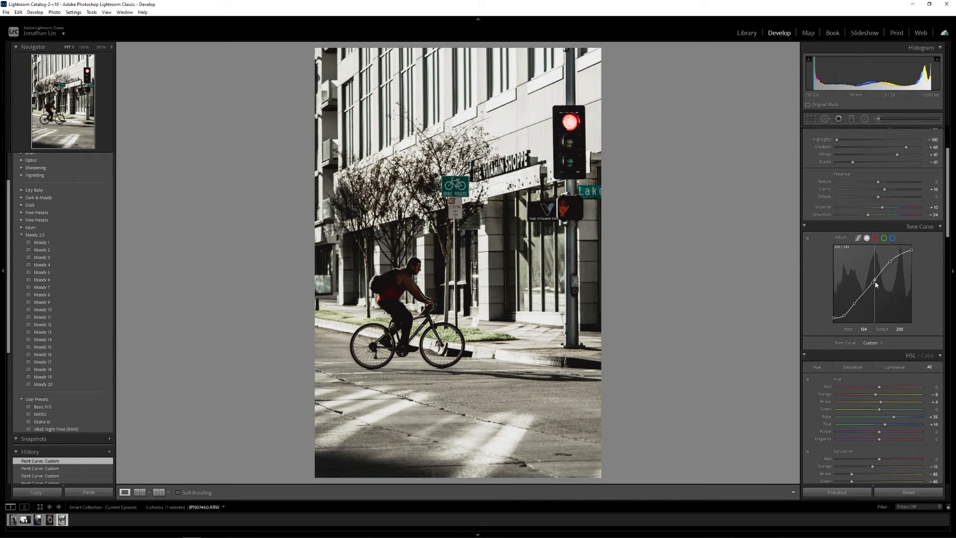
right_click(876, 281)
click(891, 285)
drag(873, 283, 872, 283)
Step: Desaturate the grass, shirt and street-sign colors to about Red -52, Orange -21, Yellow -74, Green -81 and Aqua -93
scroll(826, 283, down, 5)
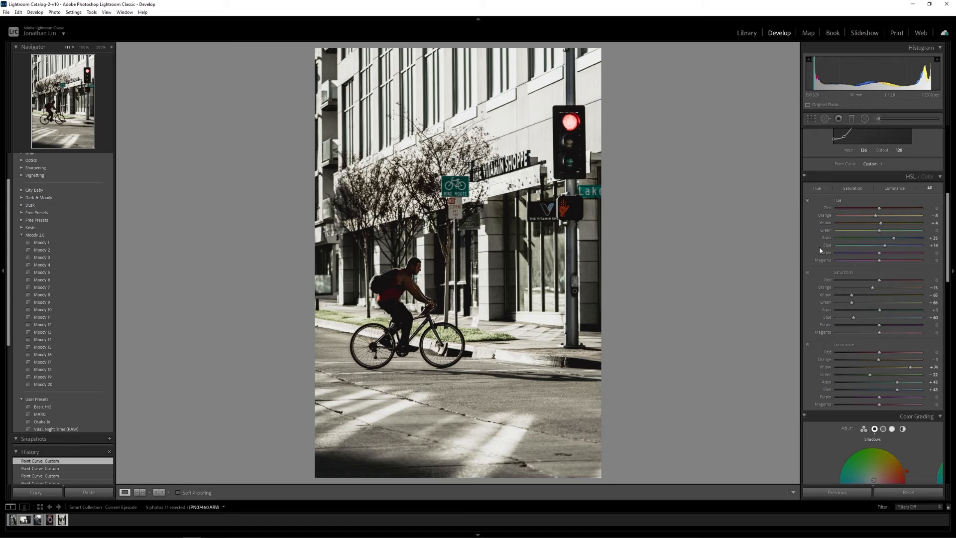
click(808, 273)
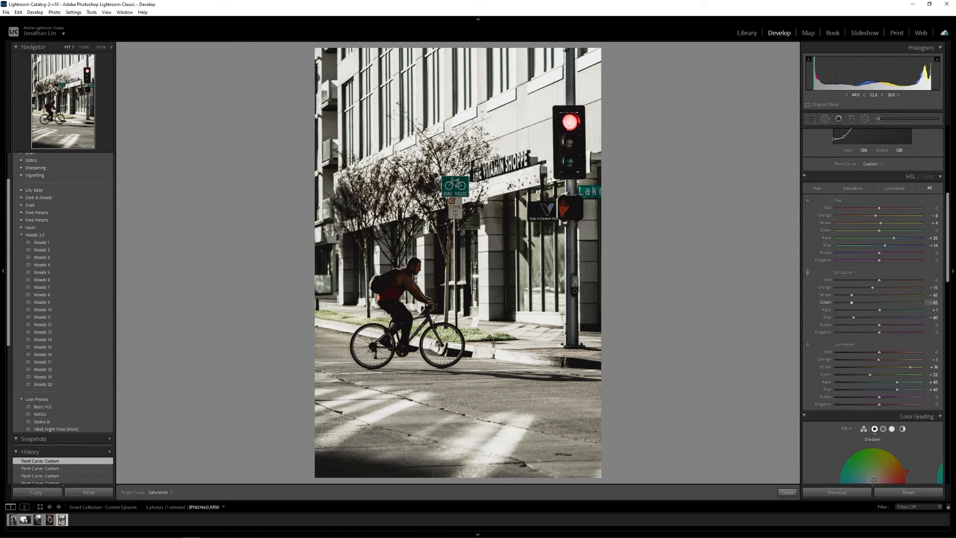
drag(491, 344, 506, 338)
drag(390, 301, 390, 314)
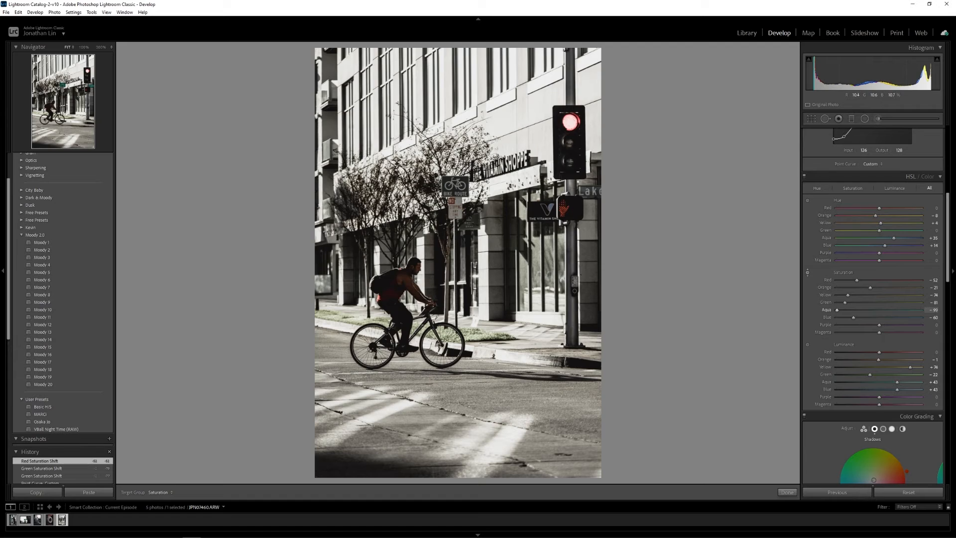
drag(455, 225, 455, 232)
Step: Set the HSL luminance of Red to +45, Orange to +36 and Yellow to +22
drag(879, 351, 898, 354)
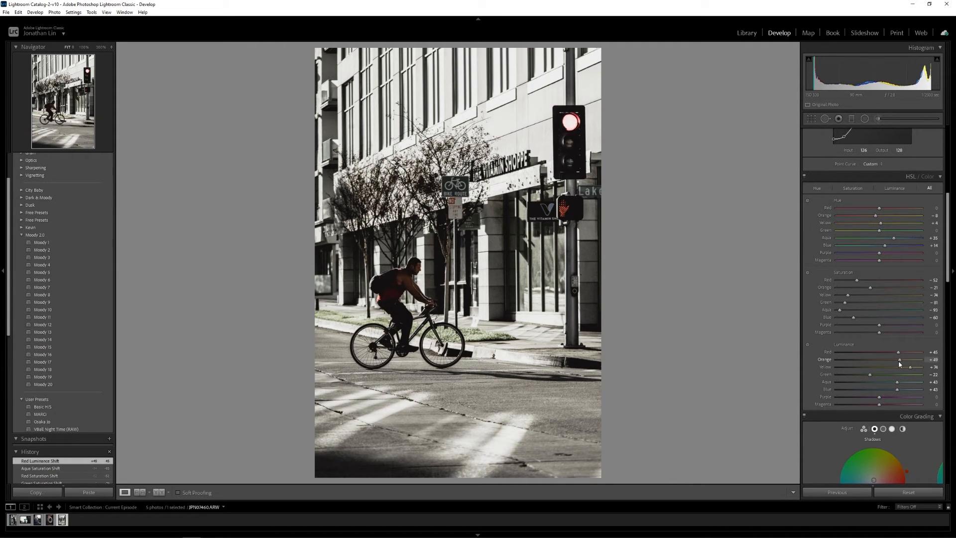
mouse_move(893, 362)
mouse_down()
mouse_move(871, 367)
mouse_move(889, 369)
mouse_up()
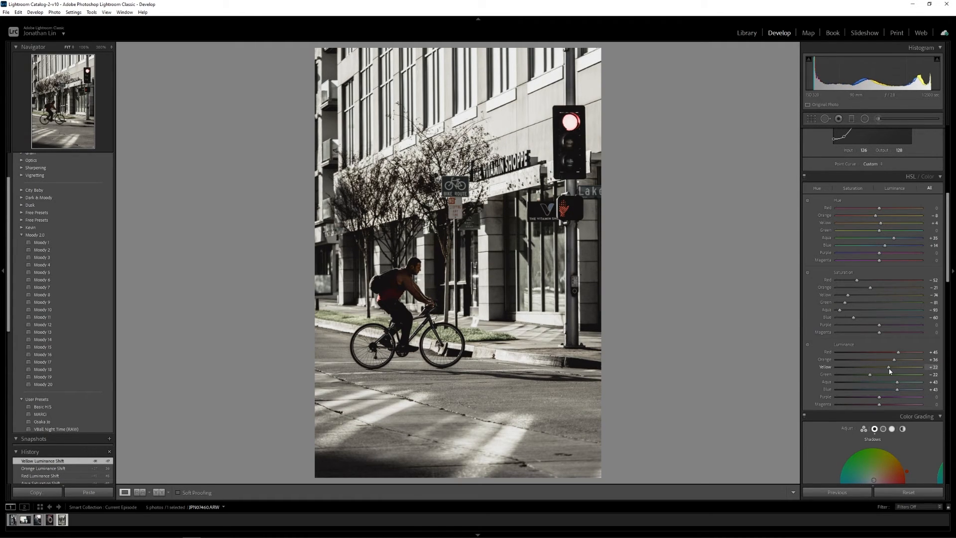
Step: Add a graduated filter from the photo's bottom edge up to the building's upper part and set its exposure to about -0.53
click(852, 119)
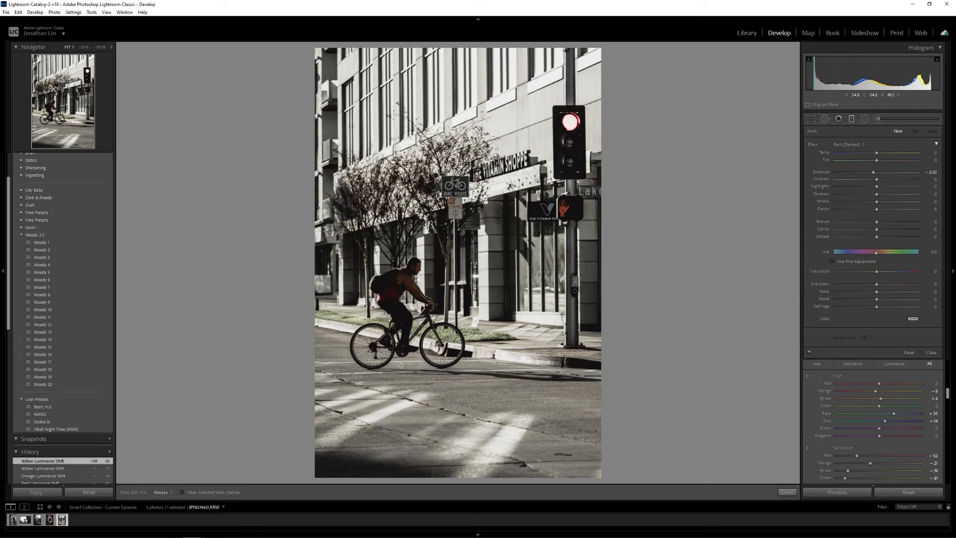
drag(444, 474, 447, 148)
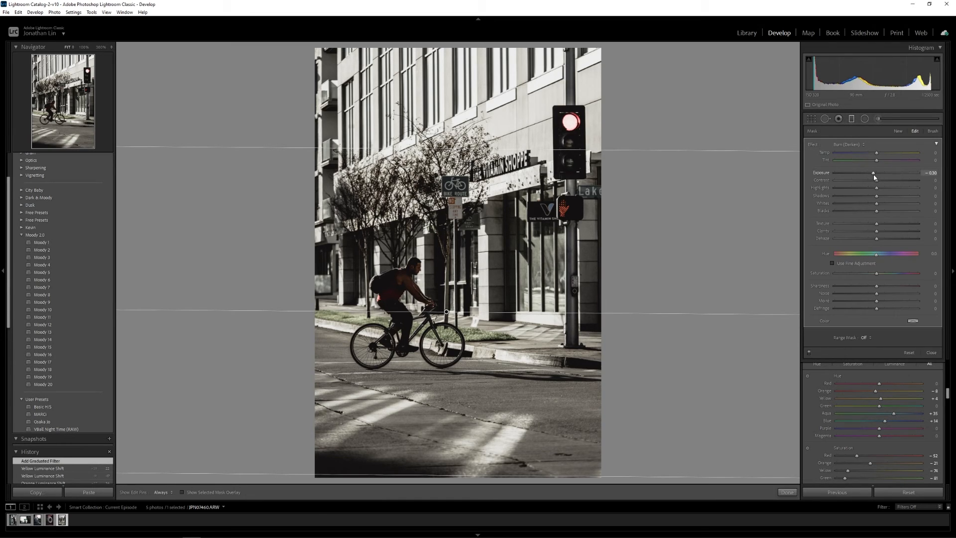
drag(873, 177, 871, 176)
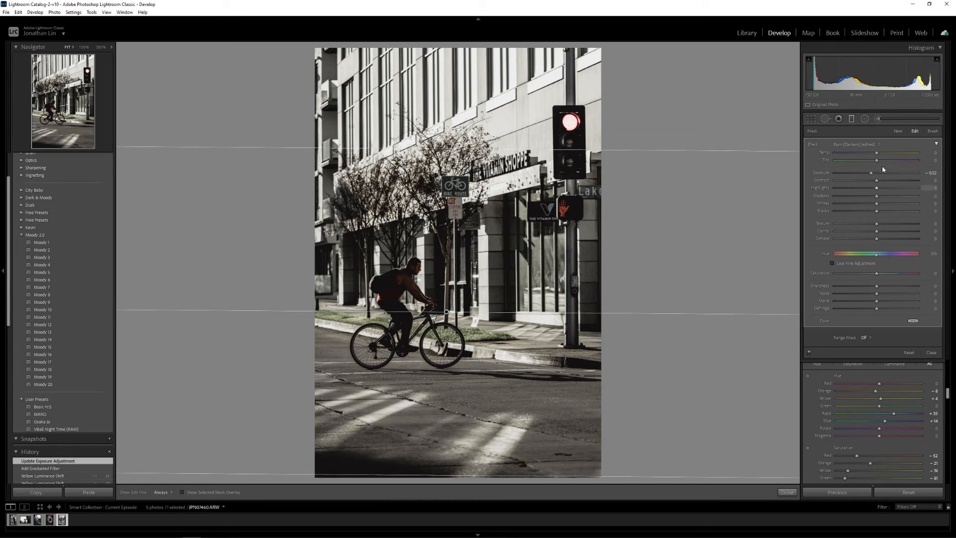
click(850, 122)
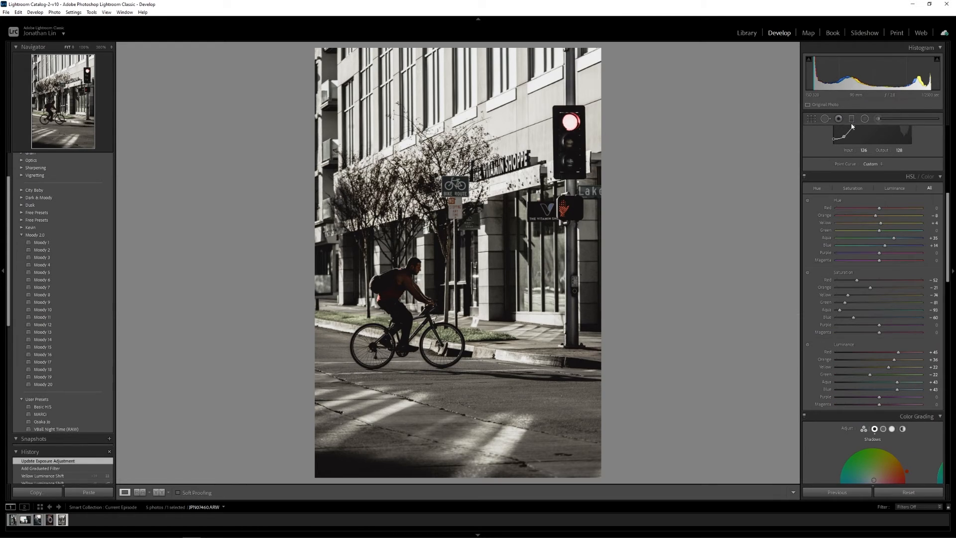
Step: Erase the graduated filter's darkening from the cyclist with a size 2.0 erase brush and close the filter
click(851, 122)
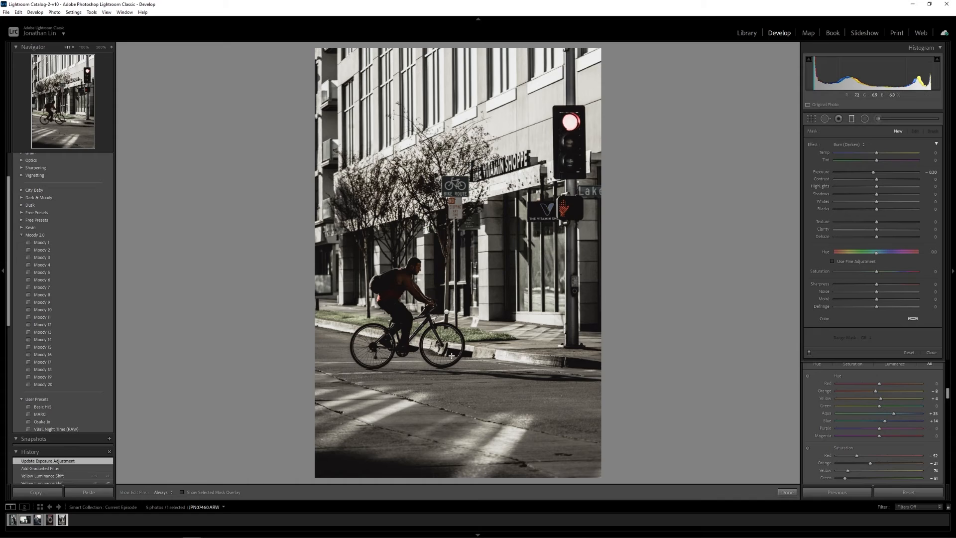
click(447, 313)
click(932, 131)
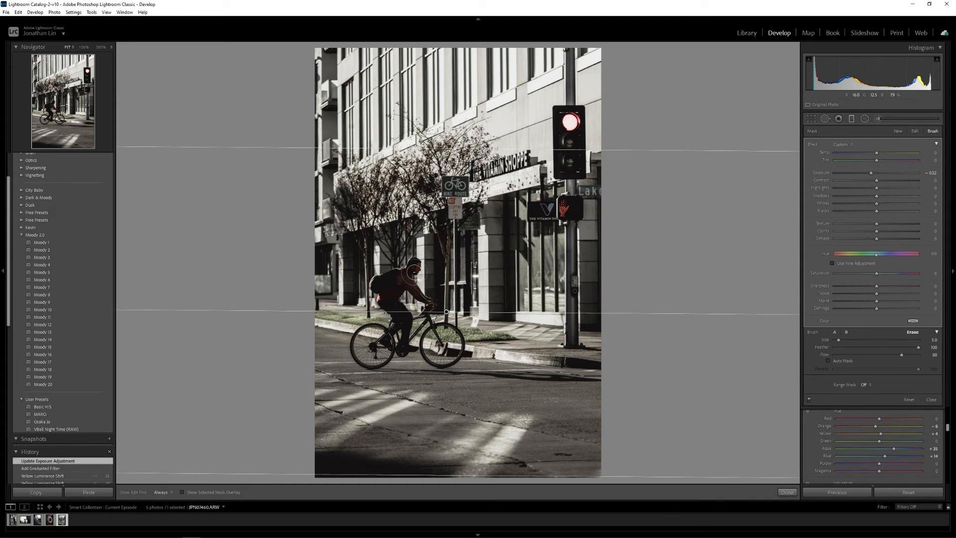
key(h)
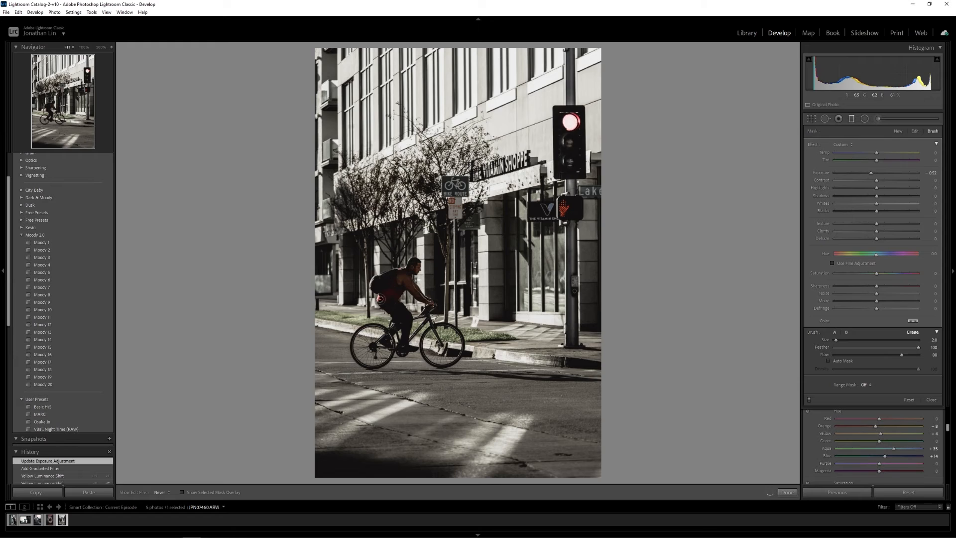
mouse_move(399, 331)
mouse_down()
mouse_move(434, 327)
mouse_move(403, 329)
mouse_up()
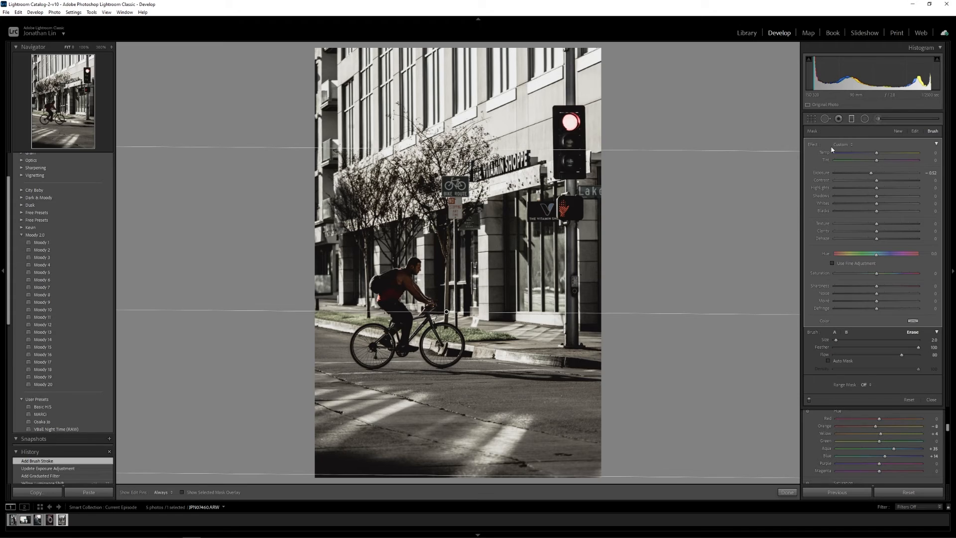
key(k)
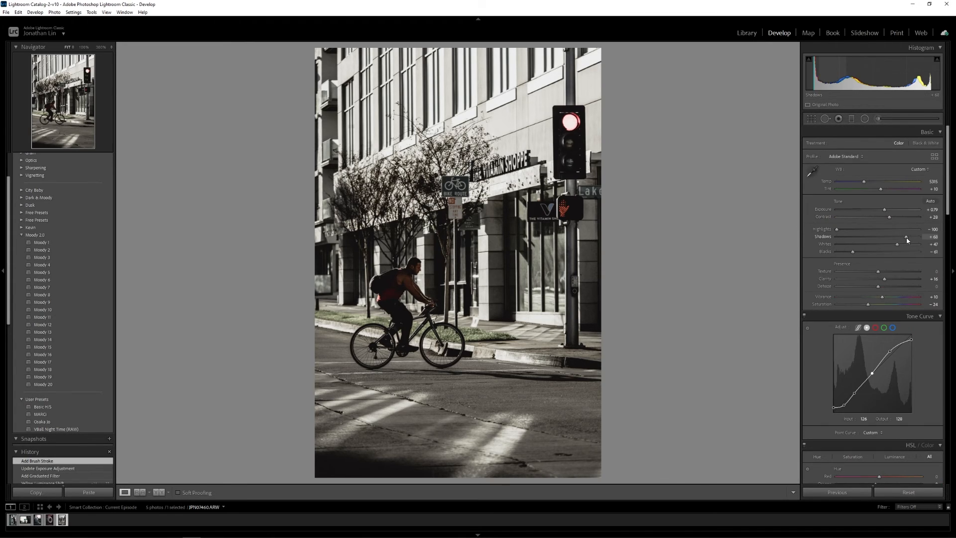
Step: Raise the cyclist photo's Shadows to +83
drag(906, 240, 912, 240)
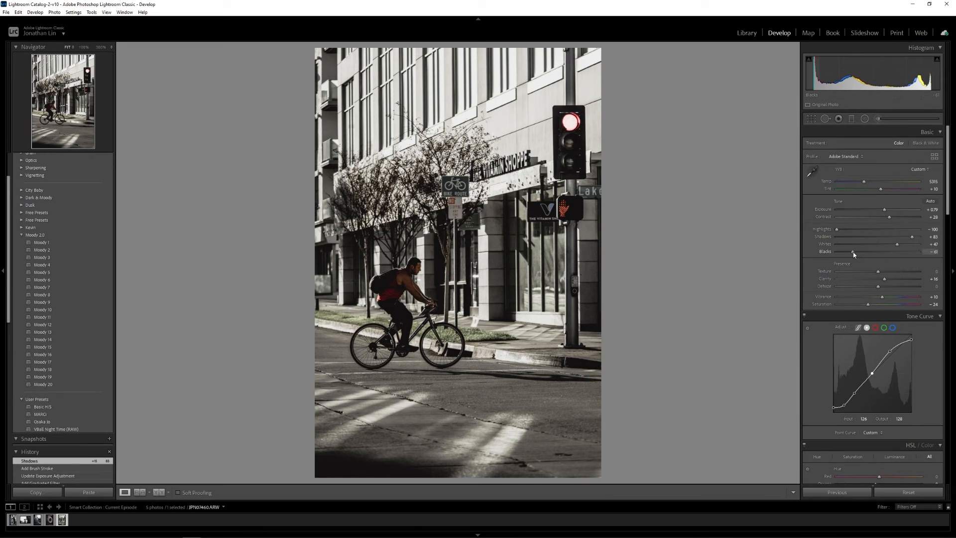
Step: Set the cyclist photo's Blacks to -53 and its luminance noise reduction to 19, checking the grain on the cyclist at full size
drag(854, 254, 856, 255)
scroll(820, 287, down, 10)
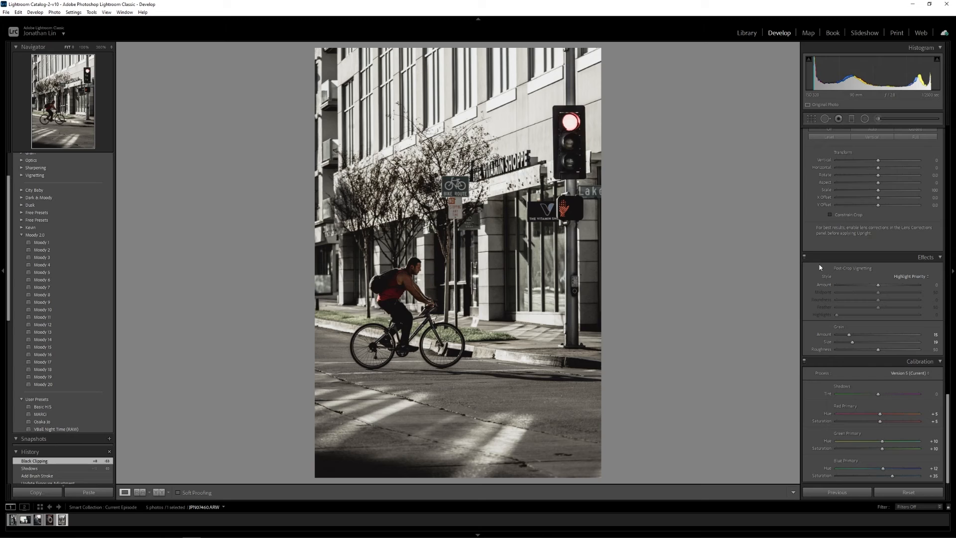
scroll(819, 268, up, 6)
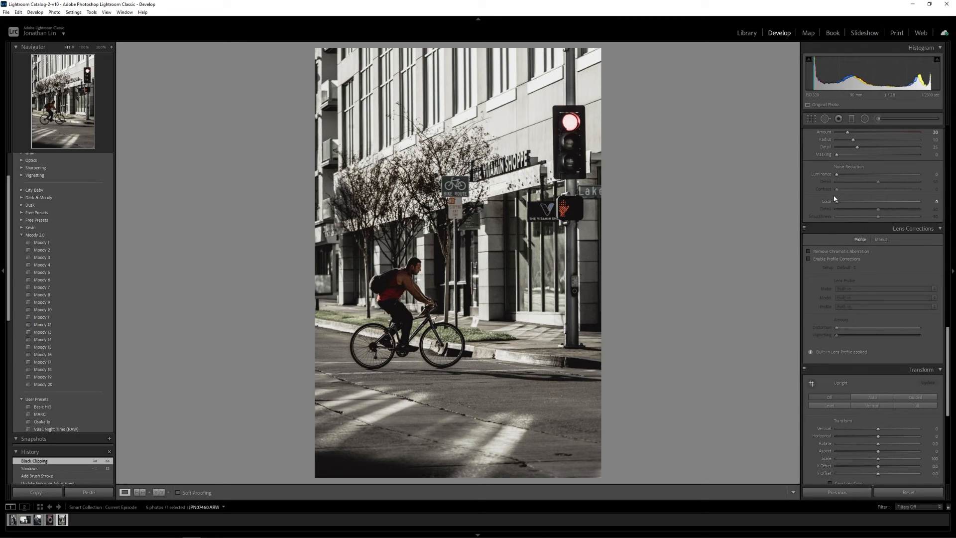
drag(836, 174, 845, 175)
double_click(841, 175)
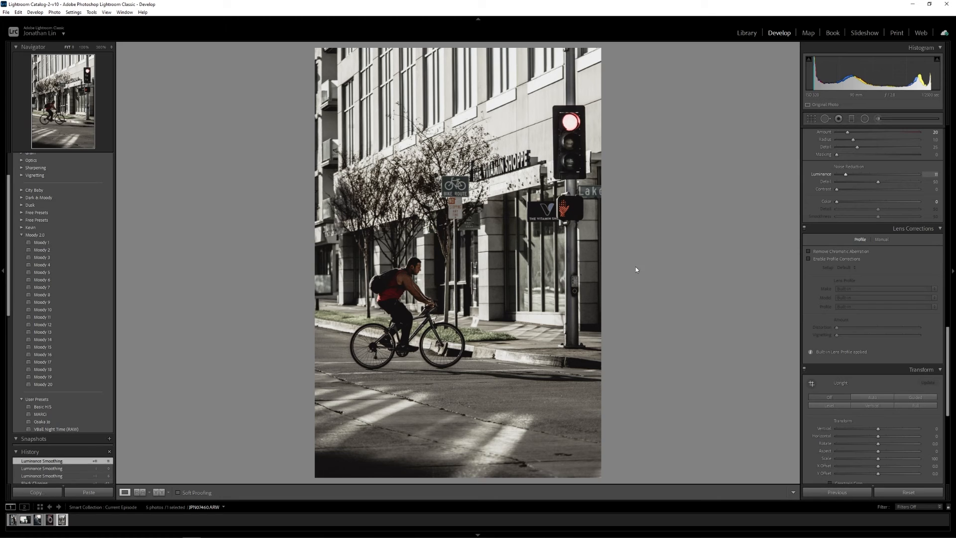
click(417, 300)
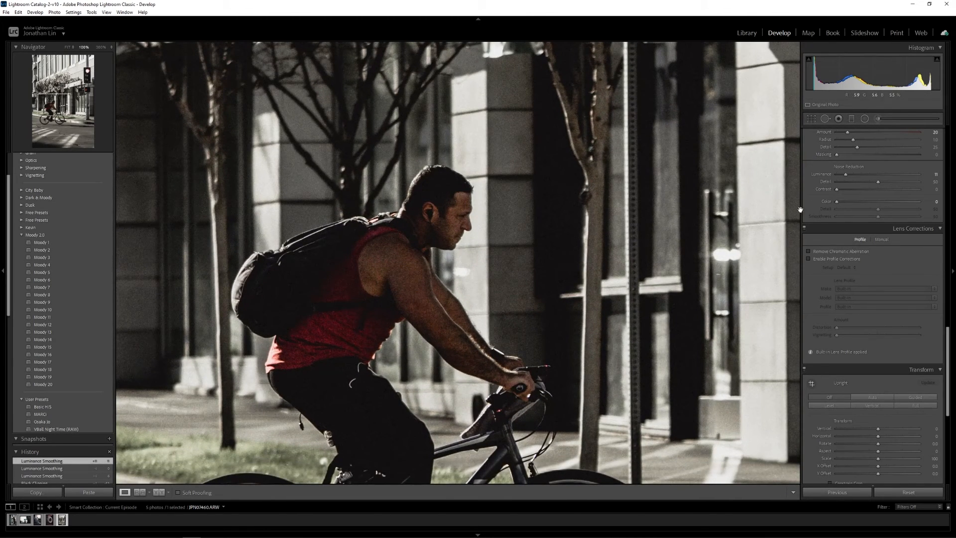
drag(845, 174, 854, 177)
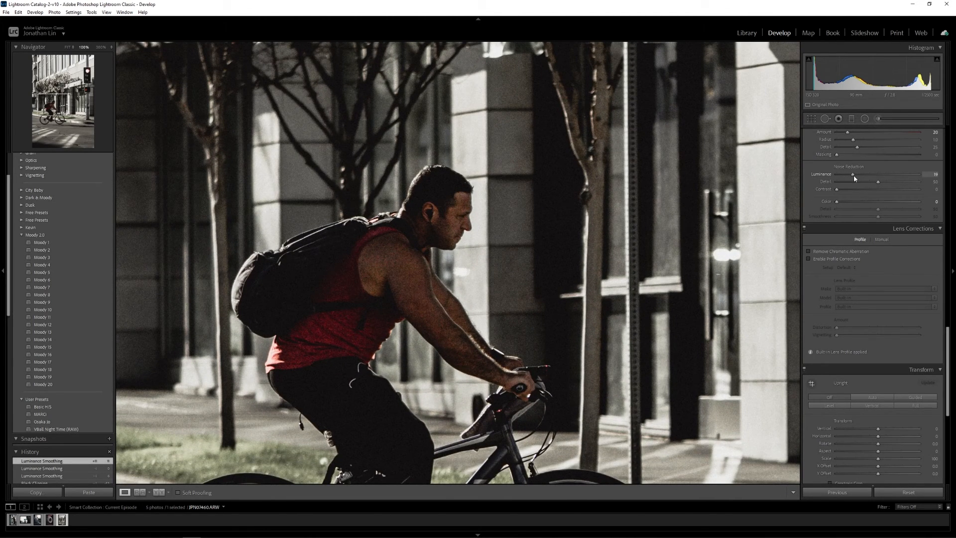
click(409, 258)
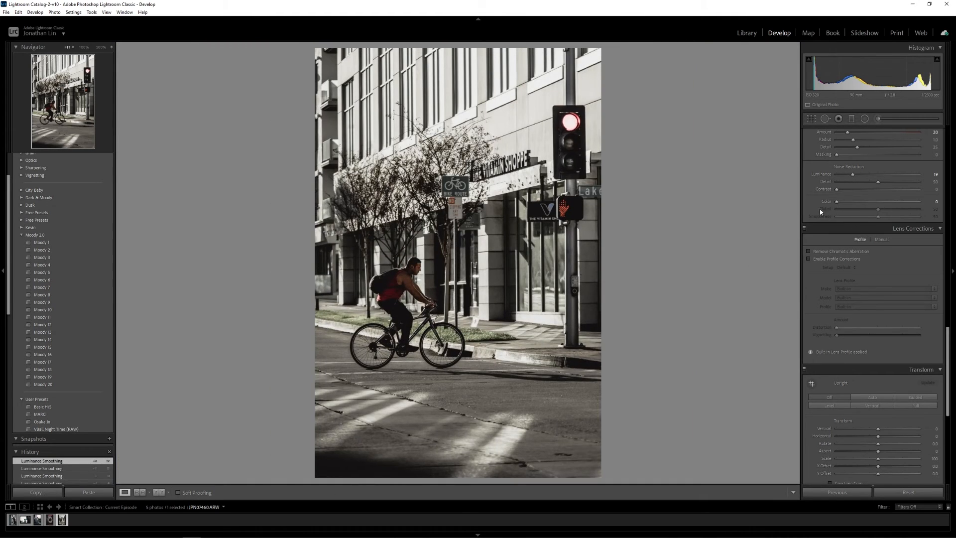
Step: Set the HSL saturation of Aqua and Blue to -100, and their luminance to -42 and -100 respectively
scroll(819, 200, up, 10)
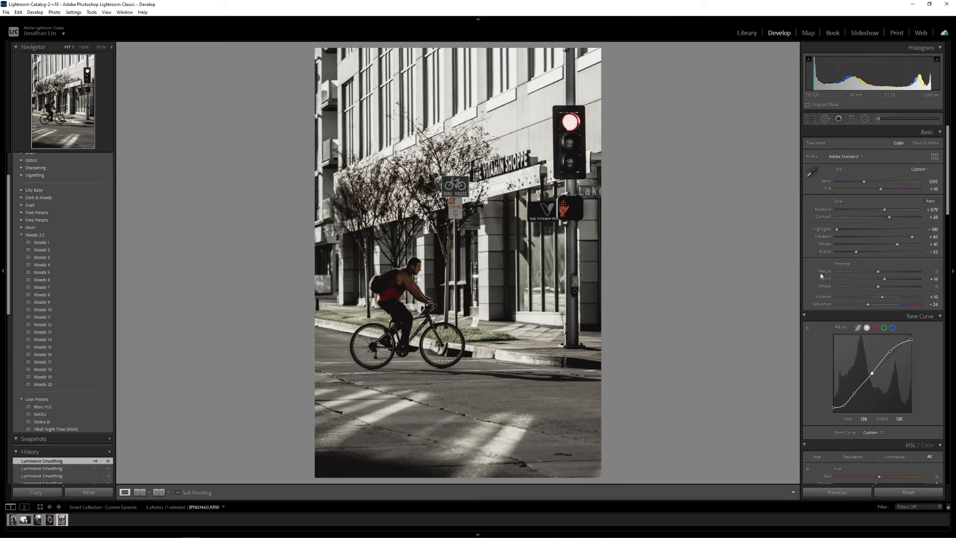
scroll(814, 256, down, 5)
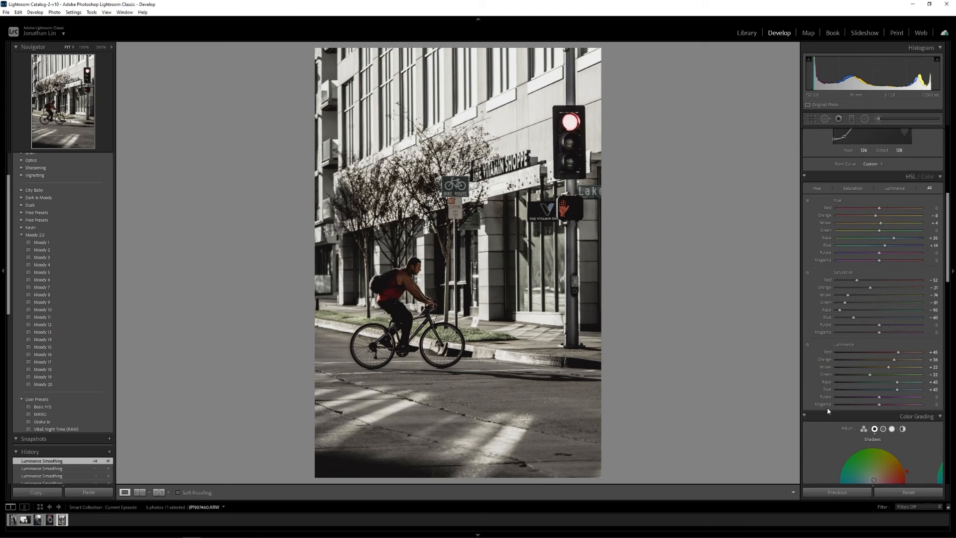
click(807, 344)
drag(899, 386, 827, 398)
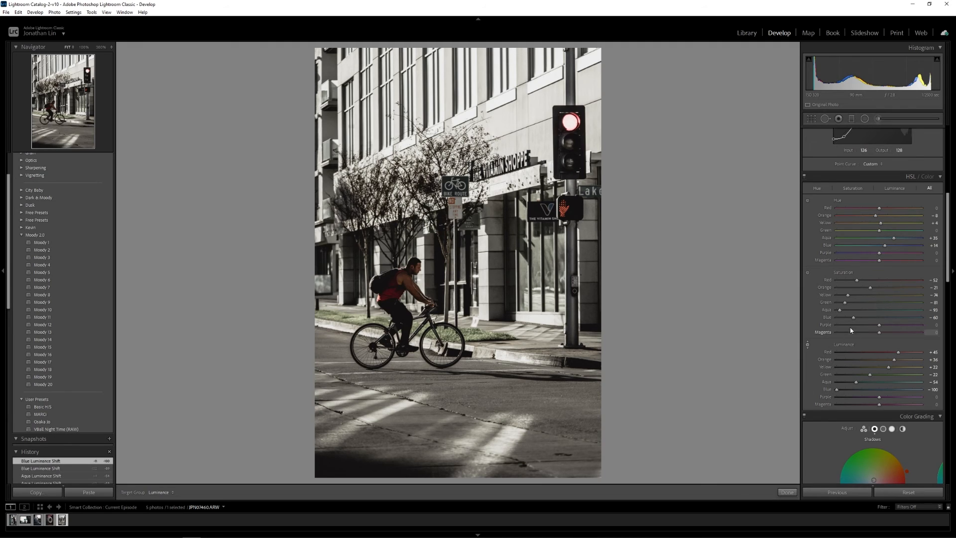
mouse_move(853, 317)
mouse_down()
mouse_move(799, 326)
mouse_move(842, 310)
mouse_up()
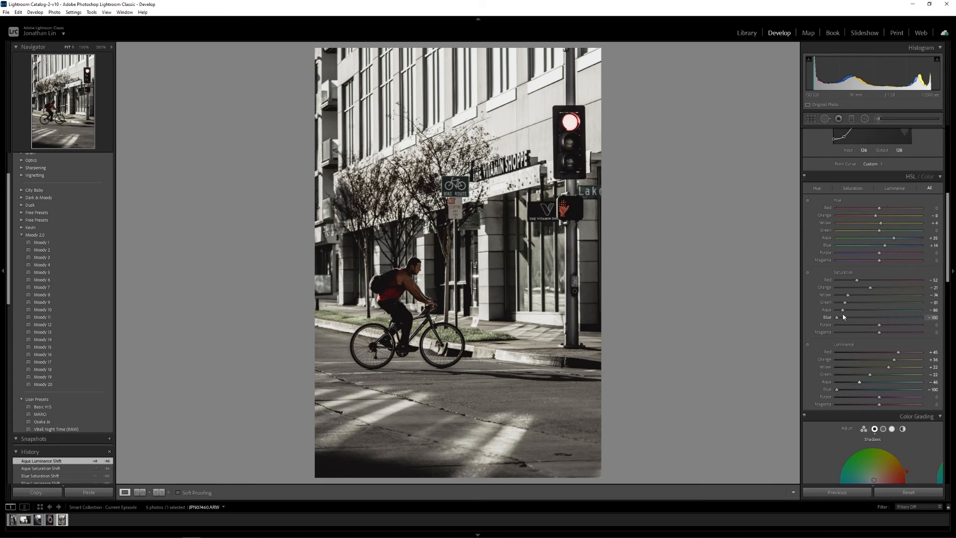
drag(842, 311, 833, 312)
drag(859, 384, 861, 385)
click(807, 345)
Step: Set the overall Exposure to +0.75 and darken the building wall's tones to Yellow luminance -20 and Green luminance -26
scroll(809, 199, up, 5)
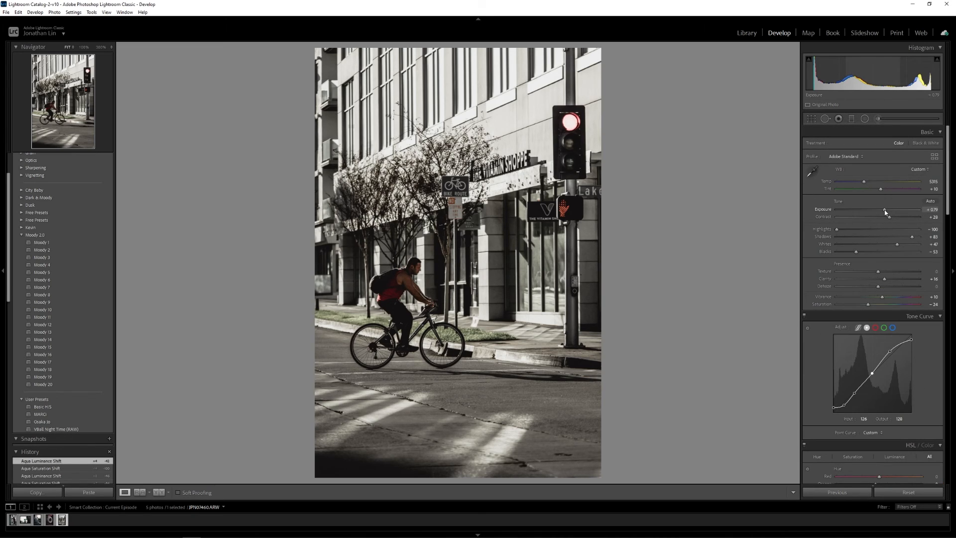
drag(885, 212, 884, 212)
scroll(816, 259, down, 6)
click(807, 254)
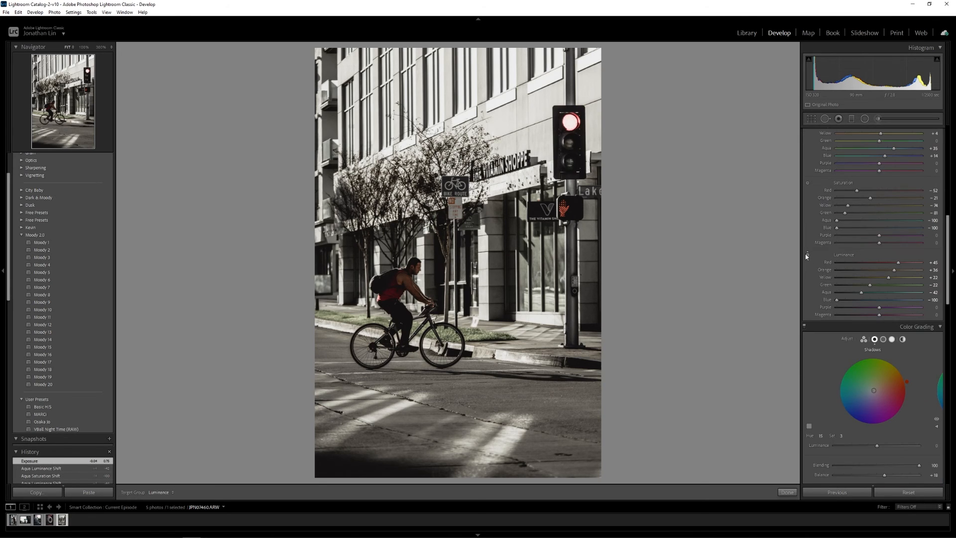
drag(521, 107, 524, 121)
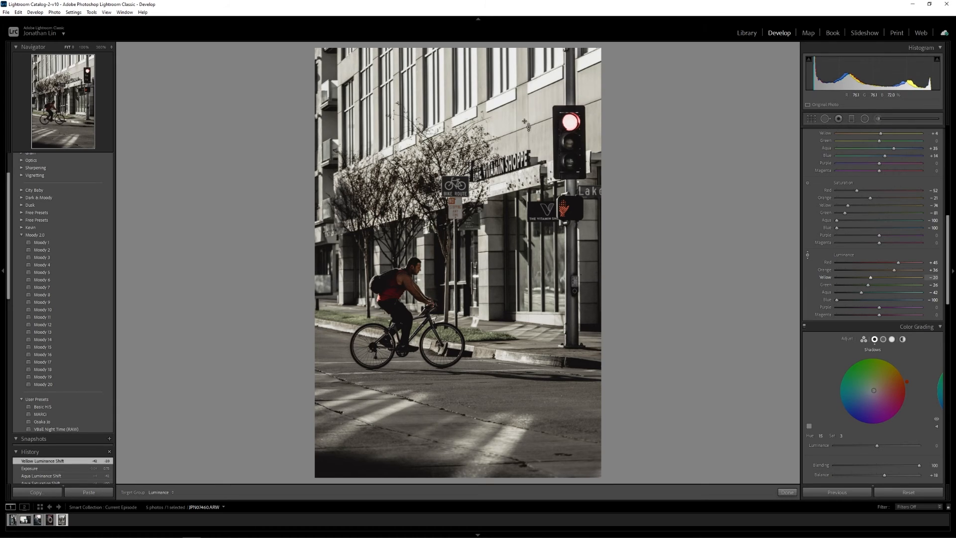
Step: Add an elliptical radial filter around the cyclist with exposure 0.63, inverted so that it brightens the inside
scroll(814, 218, up, 6)
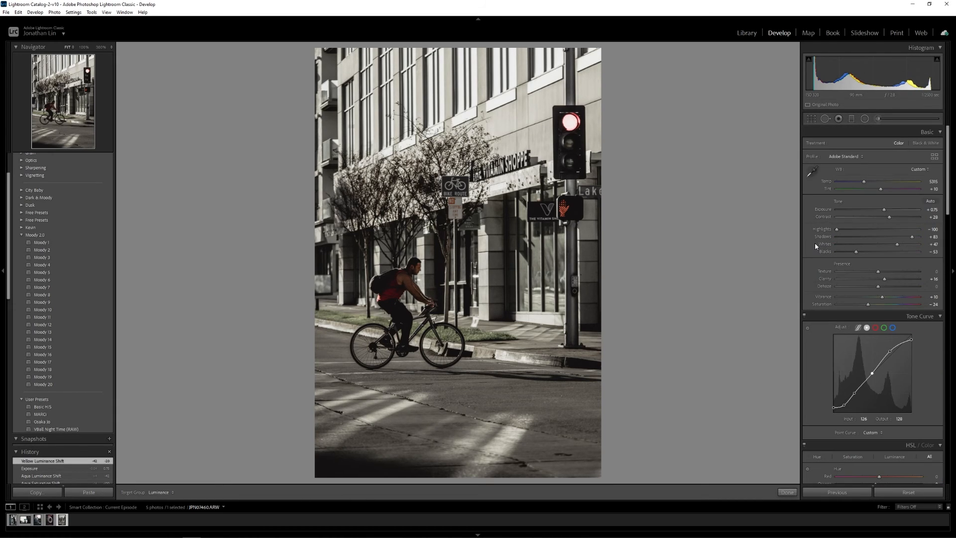
click(865, 119)
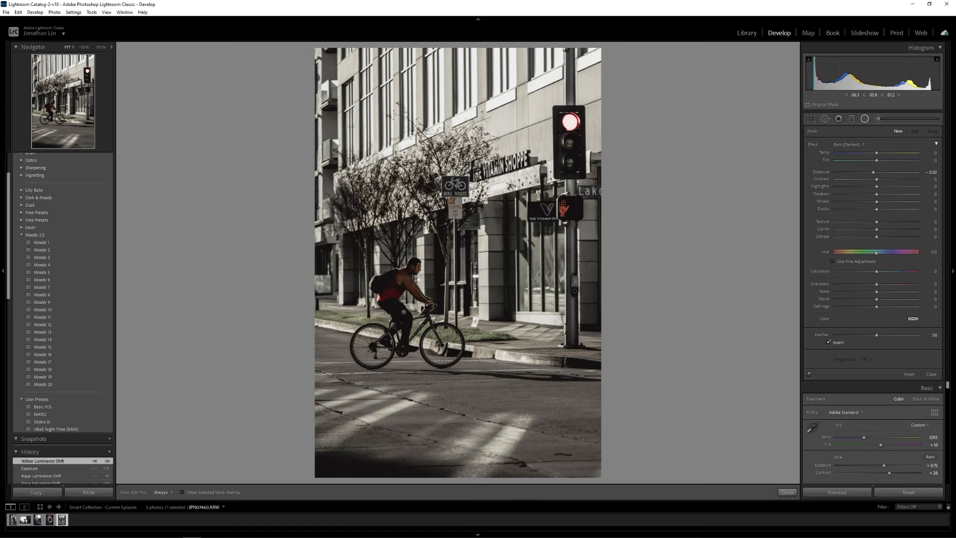
click(404, 312)
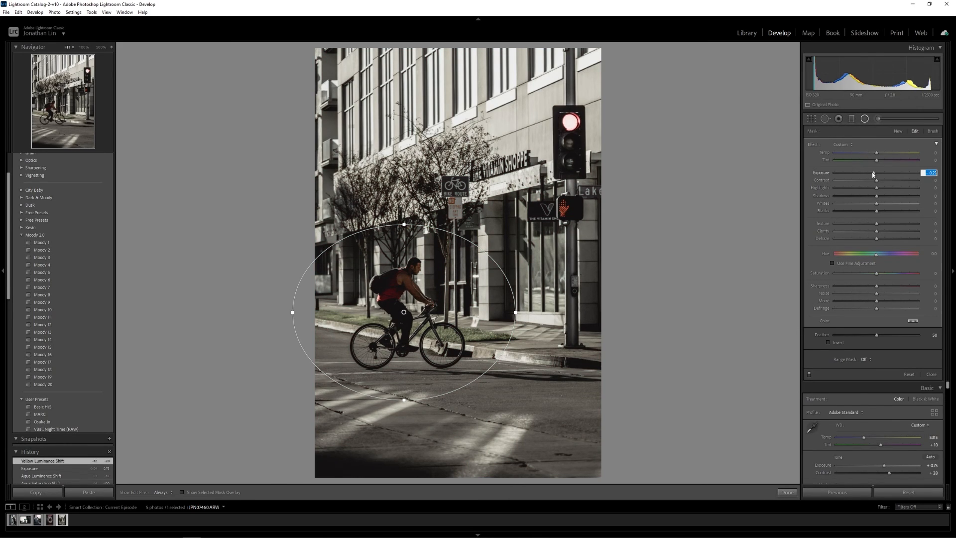
drag(873, 173, 882, 172)
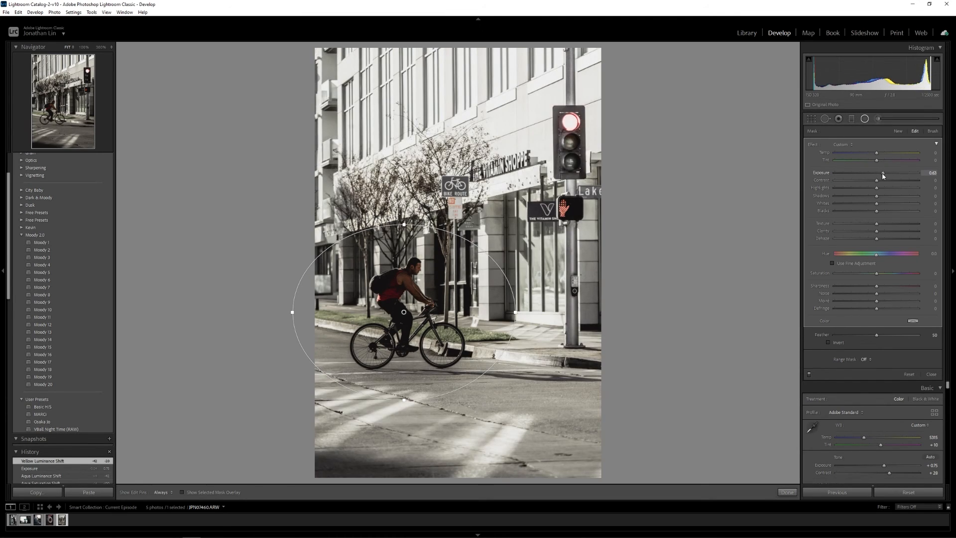
click(828, 342)
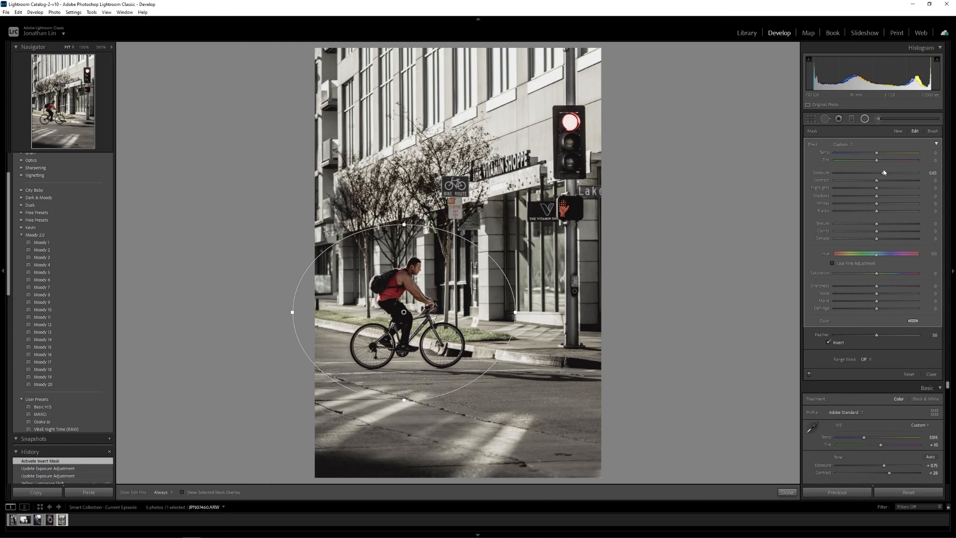
Step: Widen the radial filter slightly, adjust its height and recentre it on the cyclist, and close the filter
drag(403, 224, 404, 193)
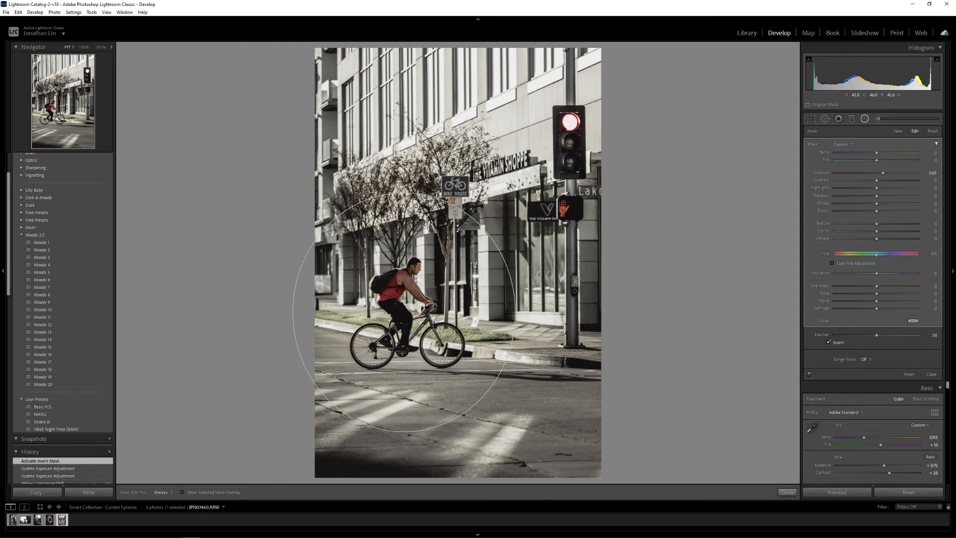
mouse_move(516, 312)
mouse_down()
mouse_move(539, 313)
mouse_move(517, 310)
mouse_move(525, 312)
mouse_up()
drag(405, 432, 404, 407)
mouse_move(404, 312)
mouse_down()
mouse_move(414, 297)
mouse_move(408, 305)
mouse_up()
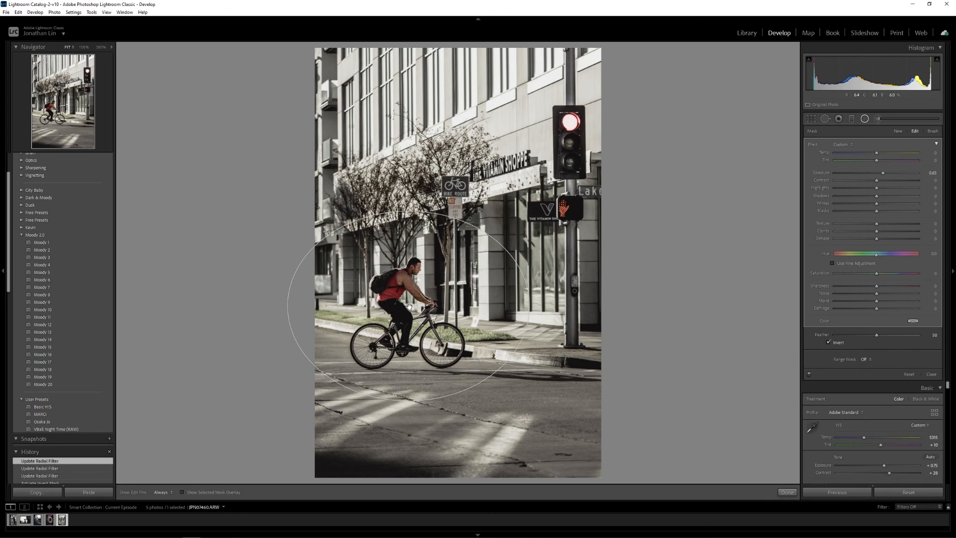
click(864, 120)
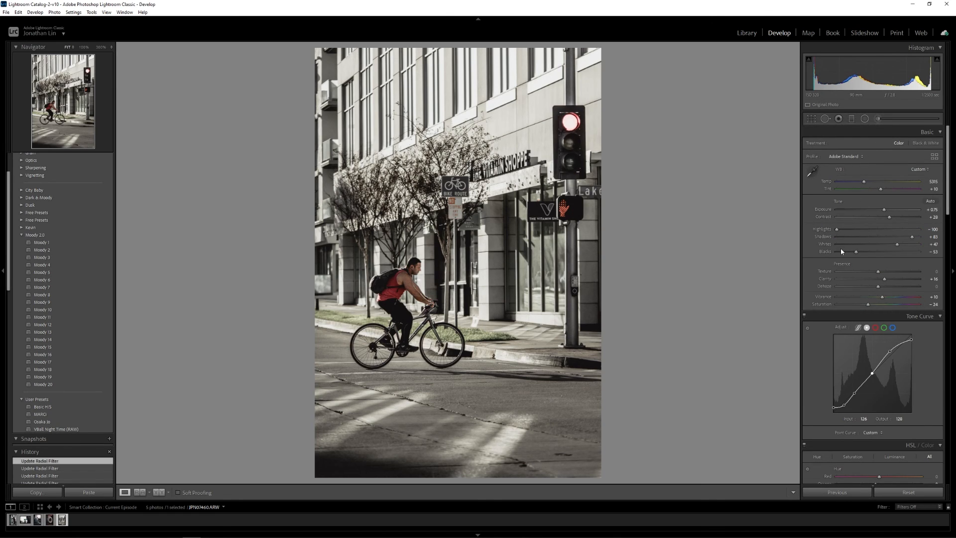
Step: Lower the cyclist photo's Shadows to +68
mouse_move(912, 236)
mouse_down()
mouse_move(894, 236)
mouse_move(908, 239)
mouse_up()
scroll(821, 259, down, 5)
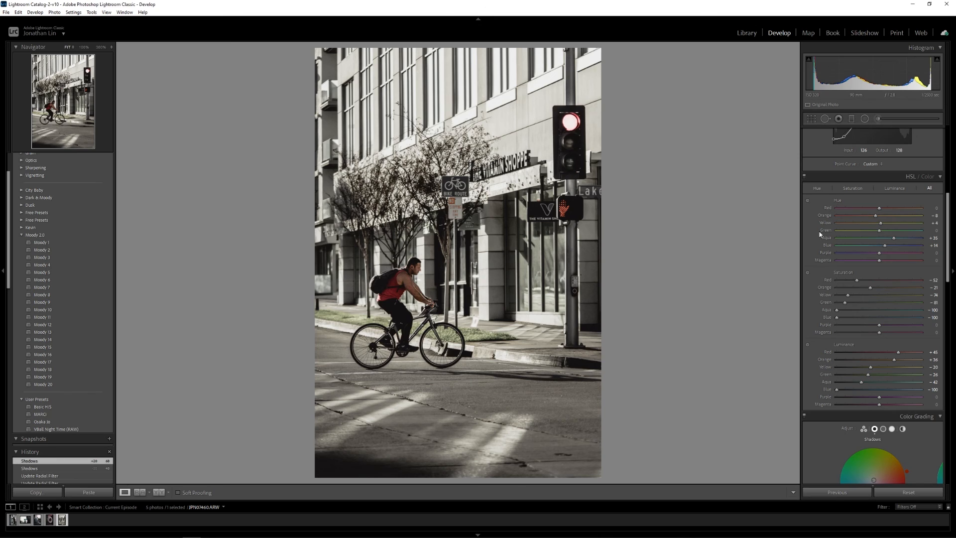
click(825, 119)
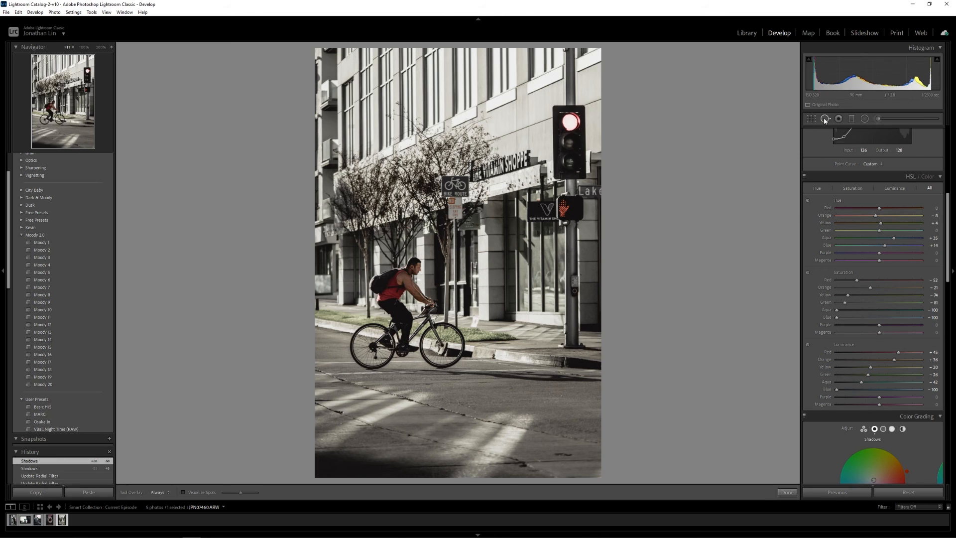
click(851, 120)
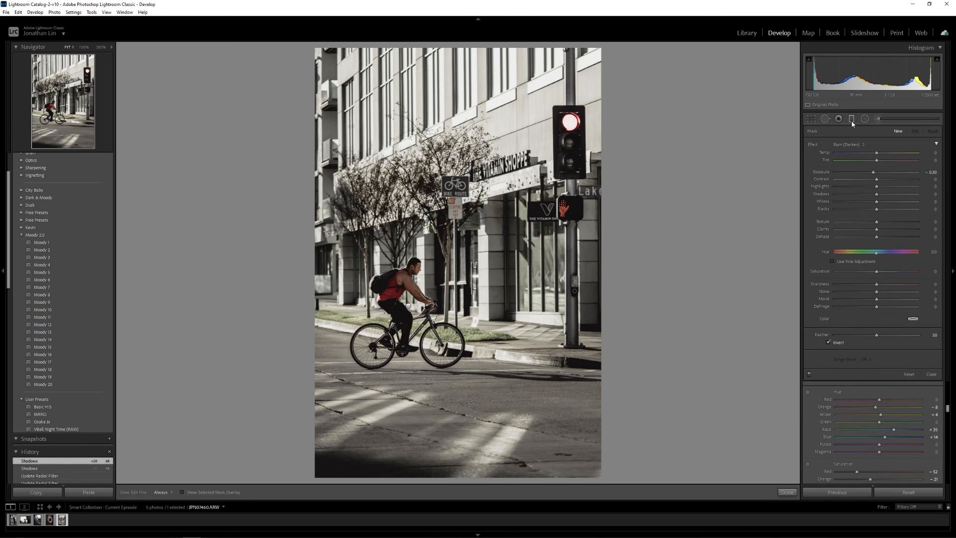
click(851, 121)
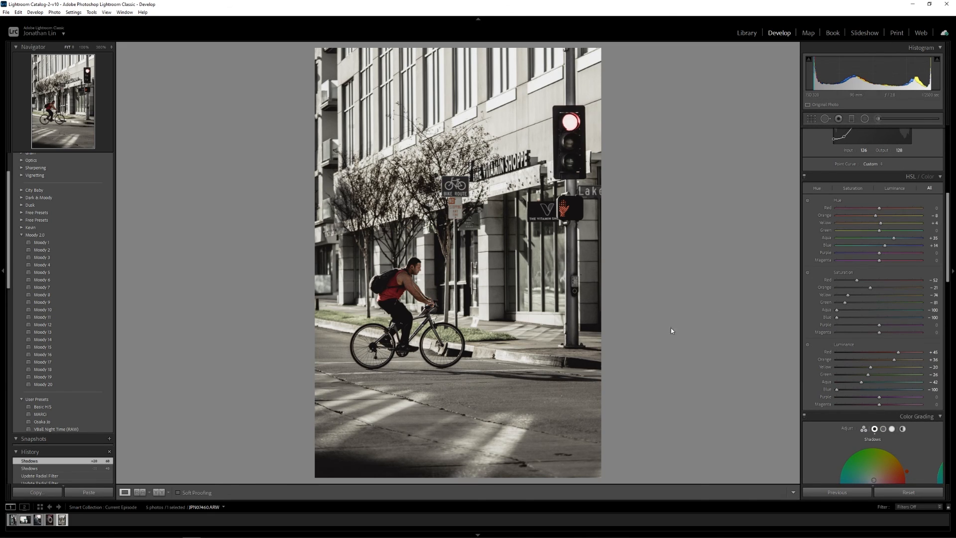
Step: Color grade the shadows blue with hue 214 and saturation 6, and tint the highlights orange with saturation 3
scroll(811, 328, down, 5)
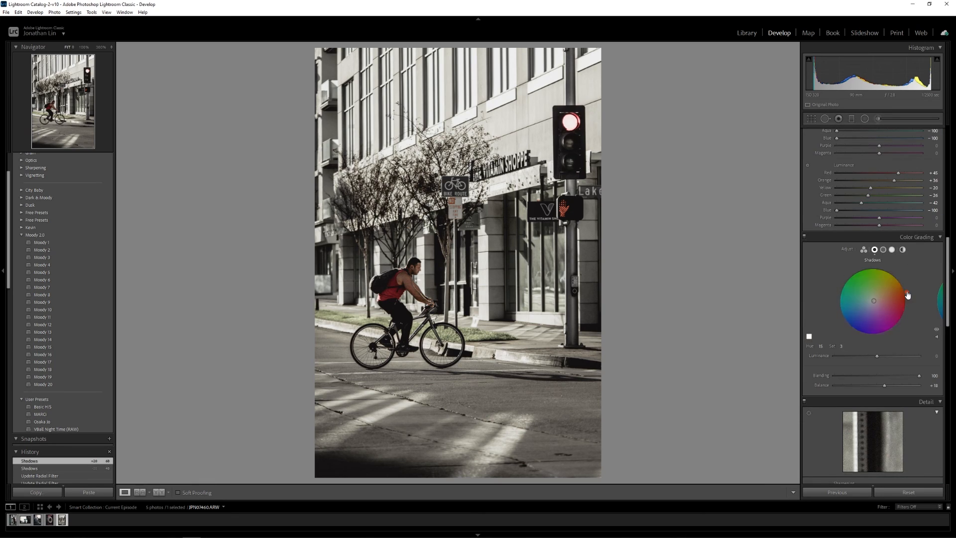
drag(874, 301, 869, 303)
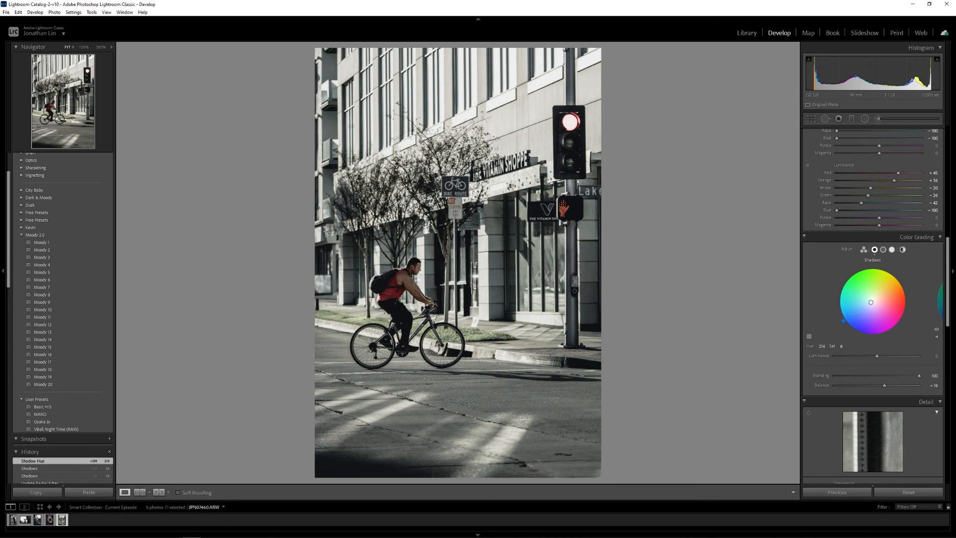
click(891, 249)
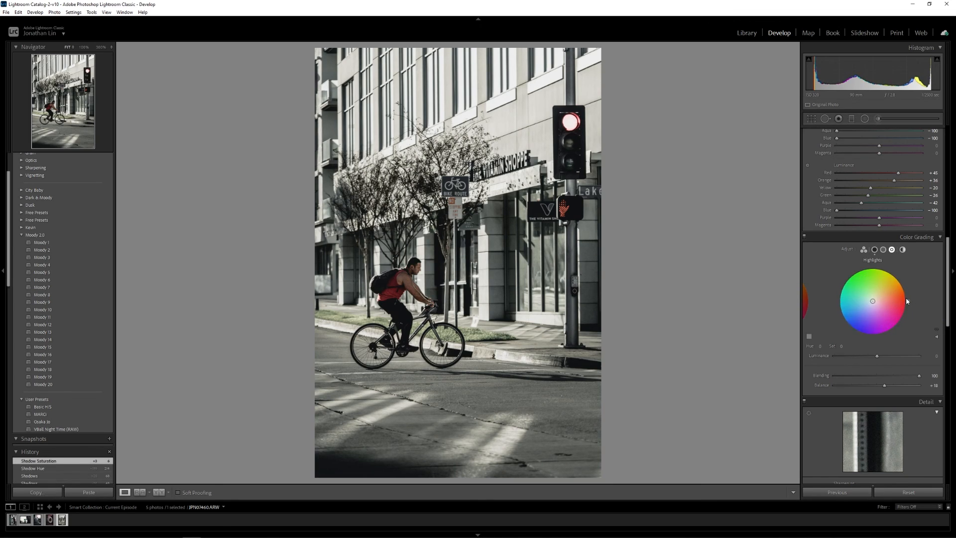
drag(872, 301, 874, 301)
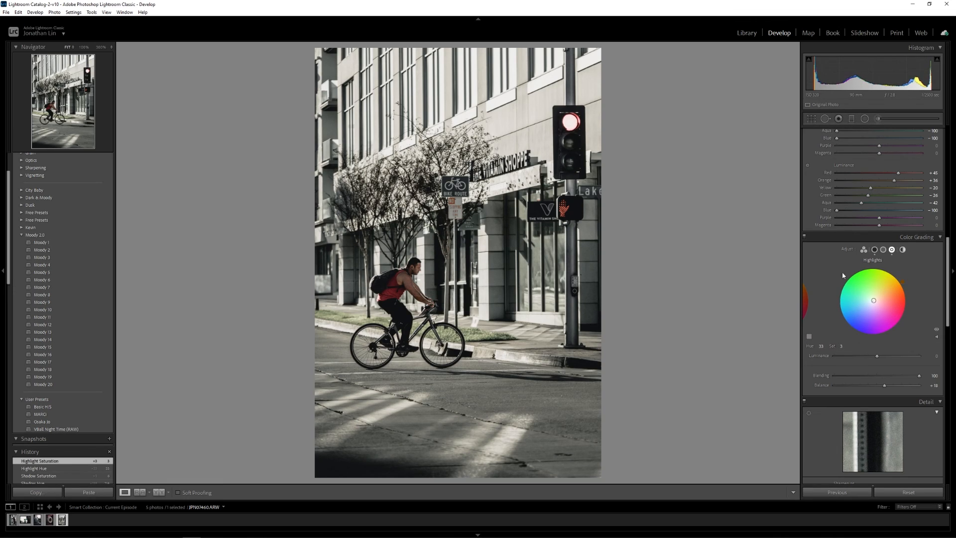
Step: Switch the color grading off and on repeatedly to compare the cyclist photo with and without it
click(803, 238)
click(804, 237)
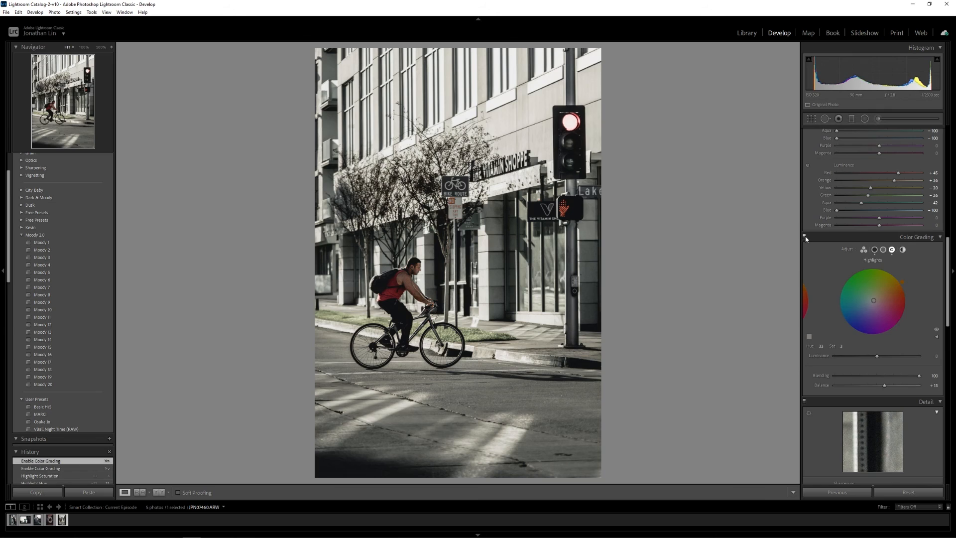
click(805, 238)
click(804, 238)
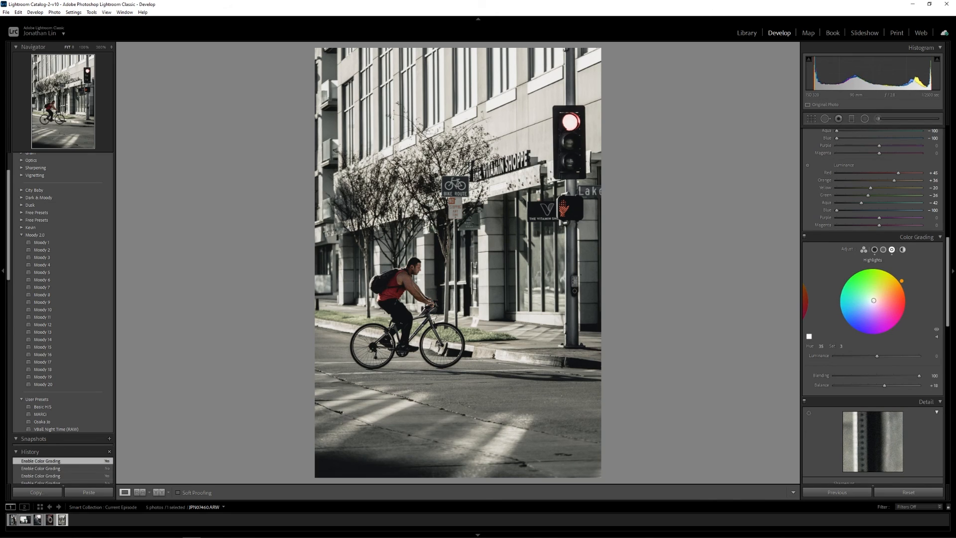
click(804, 237)
click(804, 238)
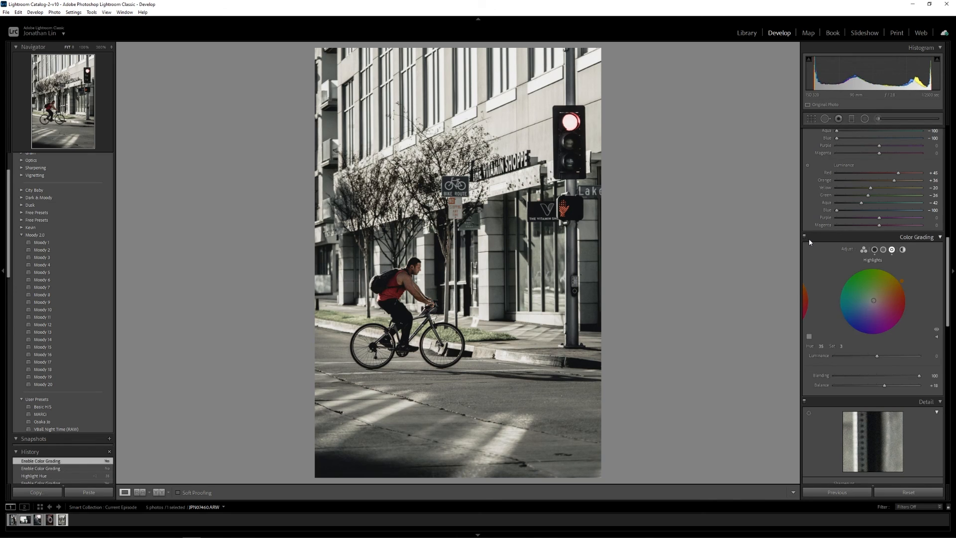
Step: Reopen the radial filter around the cyclist and raise its exposure to about 0.75
scroll(810, 238, up, 10)
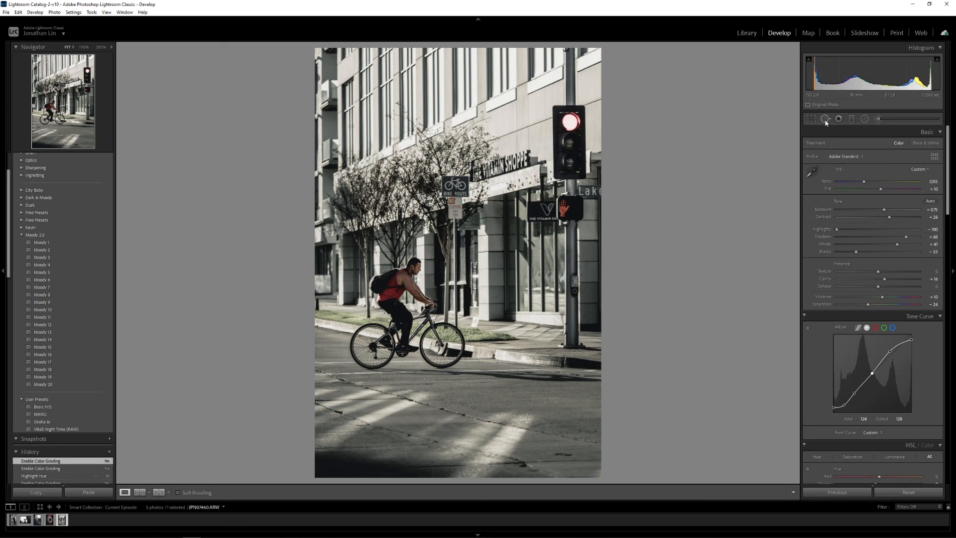
click(865, 119)
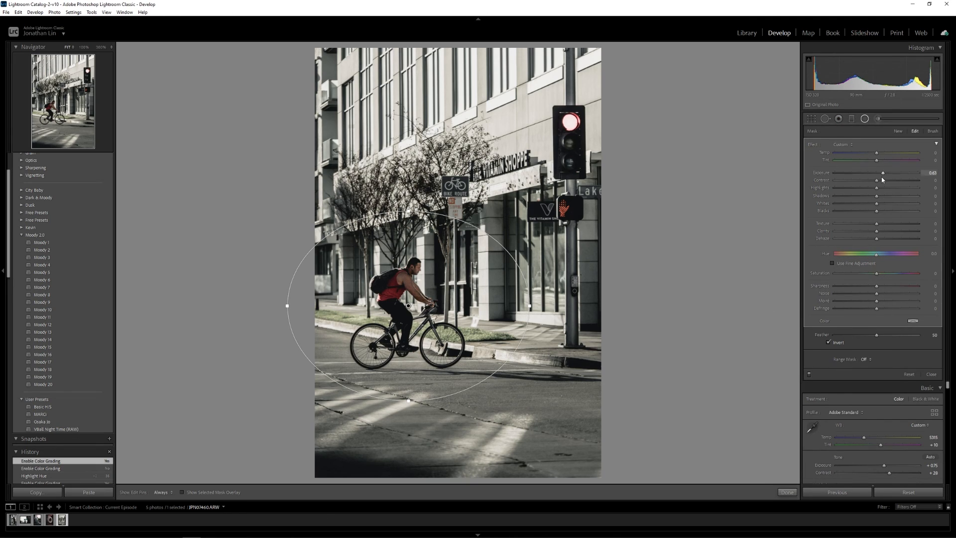
drag(884, 175, 885, 177)
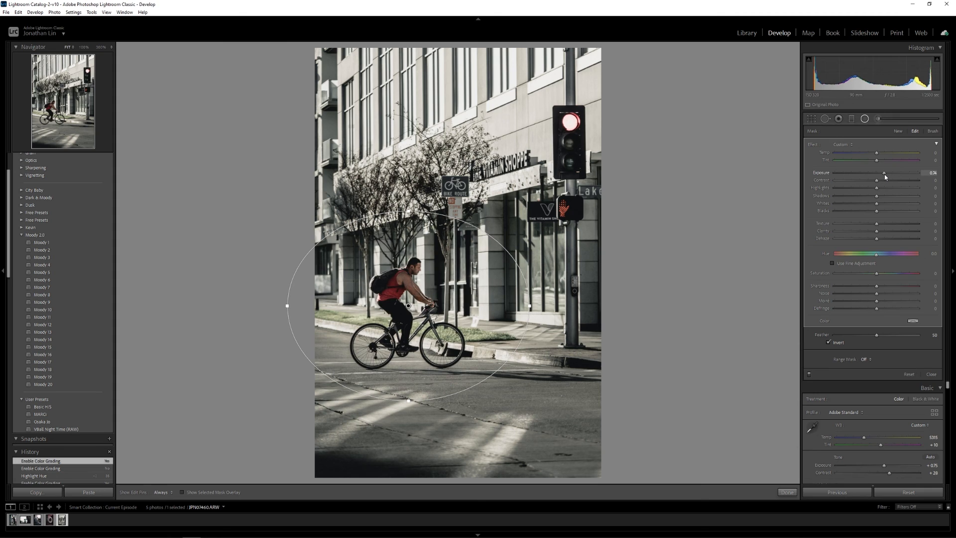
Step: Close the radial filter, lower the cyclist photo's overall Exposure to +0.52 and reduce its Saturation to -53
click(864, 120)
drag(885, 211, 882, 211)
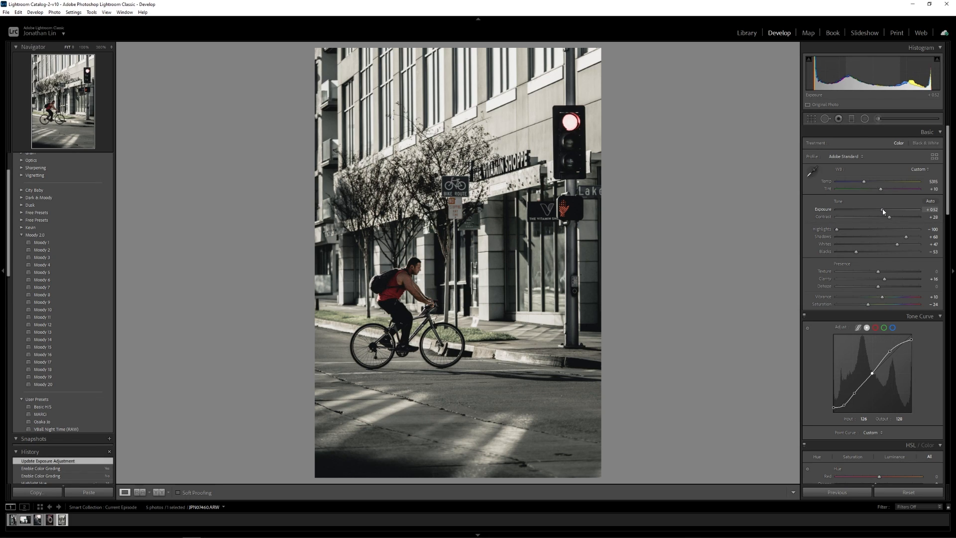
drag(883, 211, 883, 211)
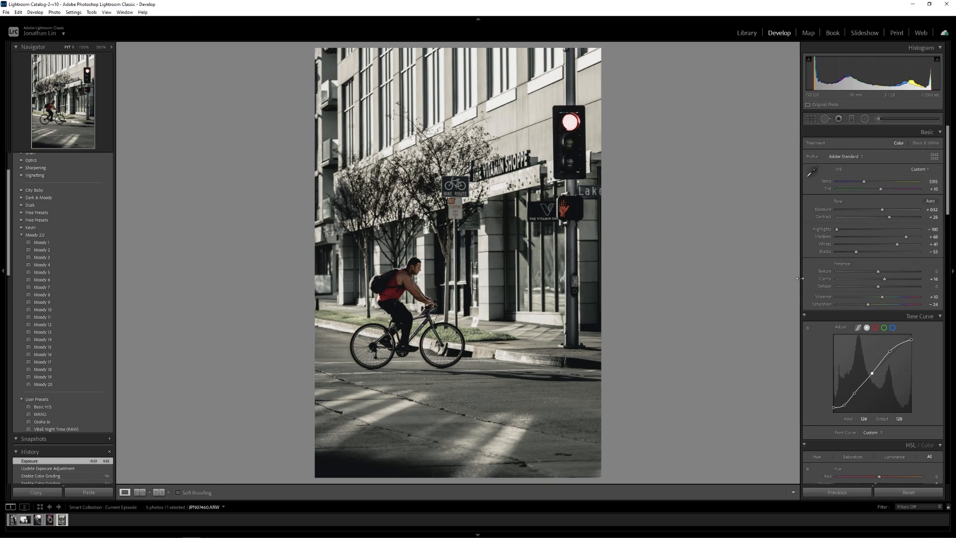
drag(867, 307, 856, 306)
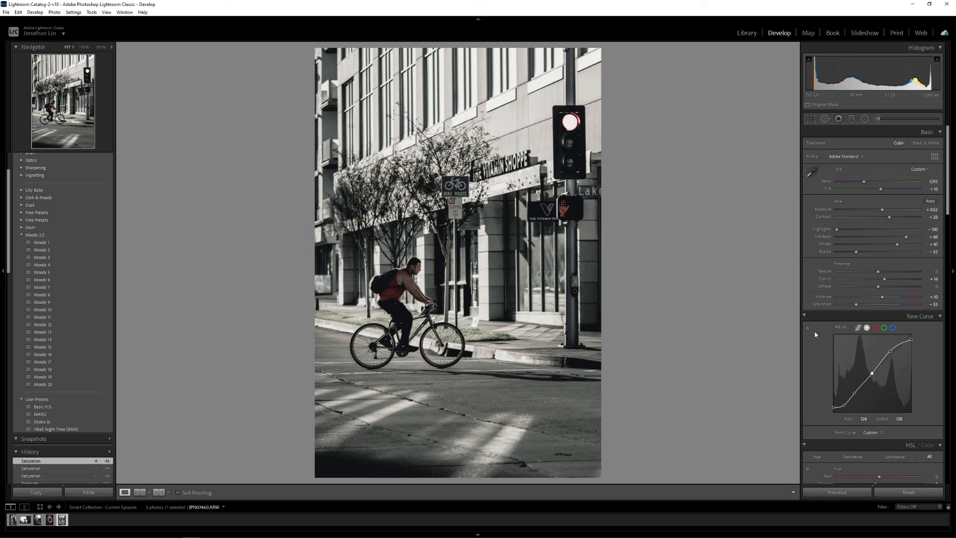
Step: Pull the green channel's tone curve slightly down in the highlights to about 193/190 and anchor its midpoint at 127/126
click(884, 328)
drag(892, 353, 892, 355)
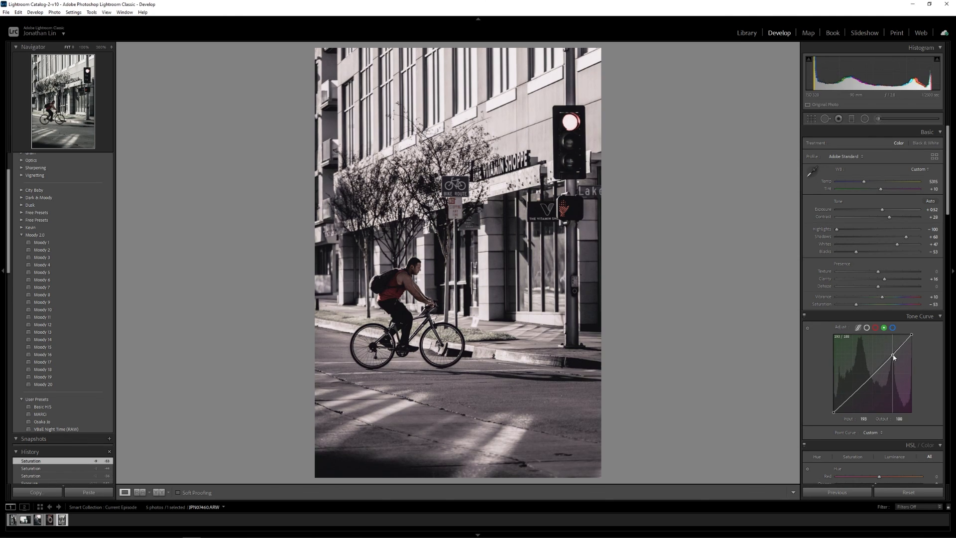
click(872, 374)
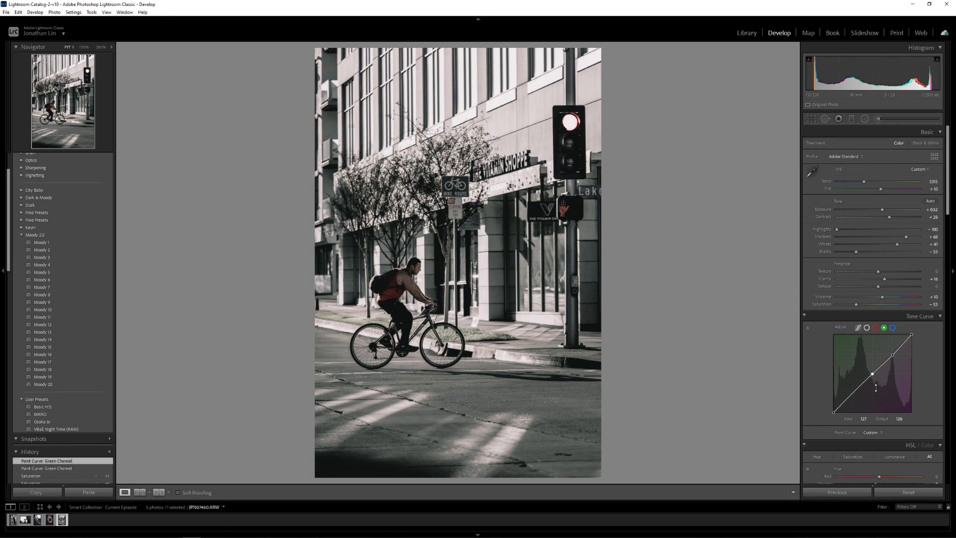
drag(892, 356, 893, 354)
Step: Set the cyclist photo's Contrast to +27 and raise its overall Exposure to about +0.61
click(864, 118)
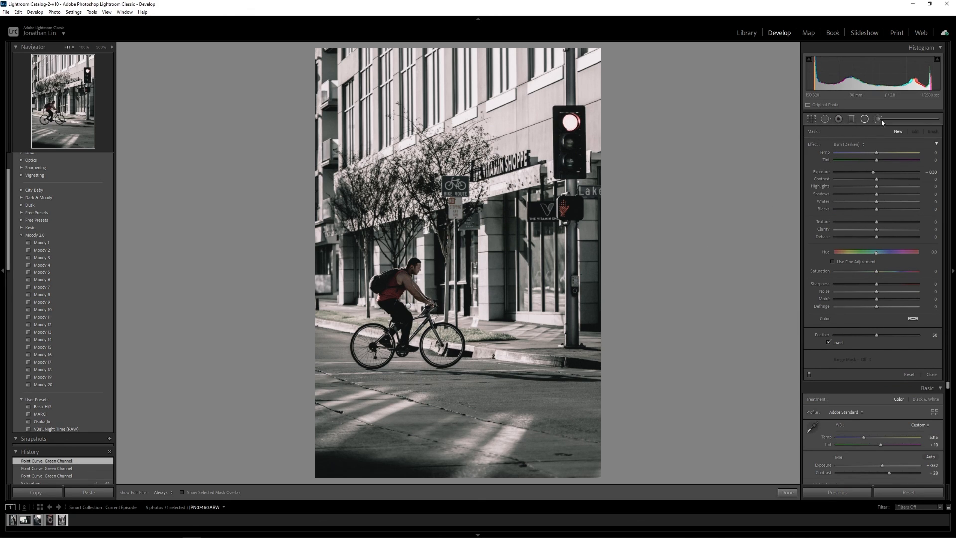
click(865, 118)
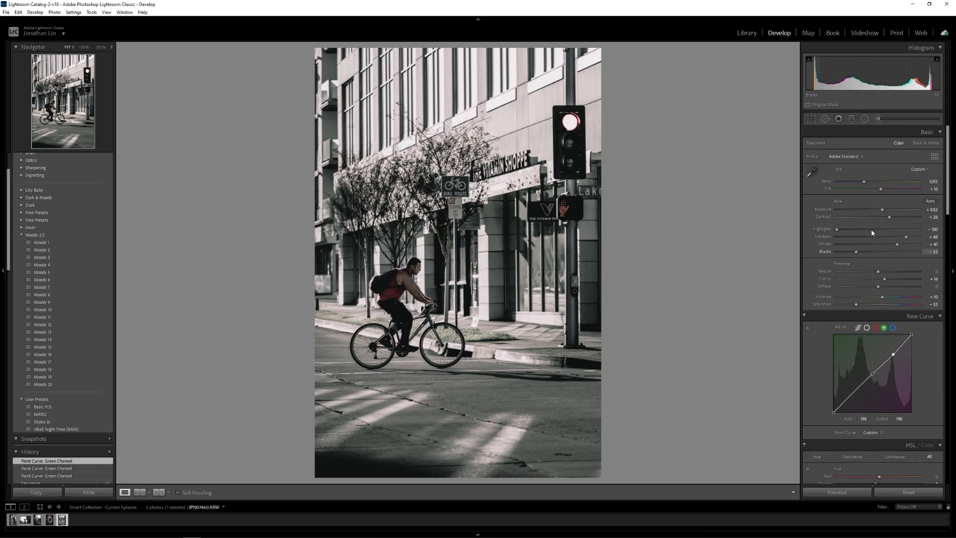
mouse_move(889, 217)
mouse_down()
mouse_move(899, 220)
mouse_move(879, 219)
mouse_move(883, 210)
mouse_up()
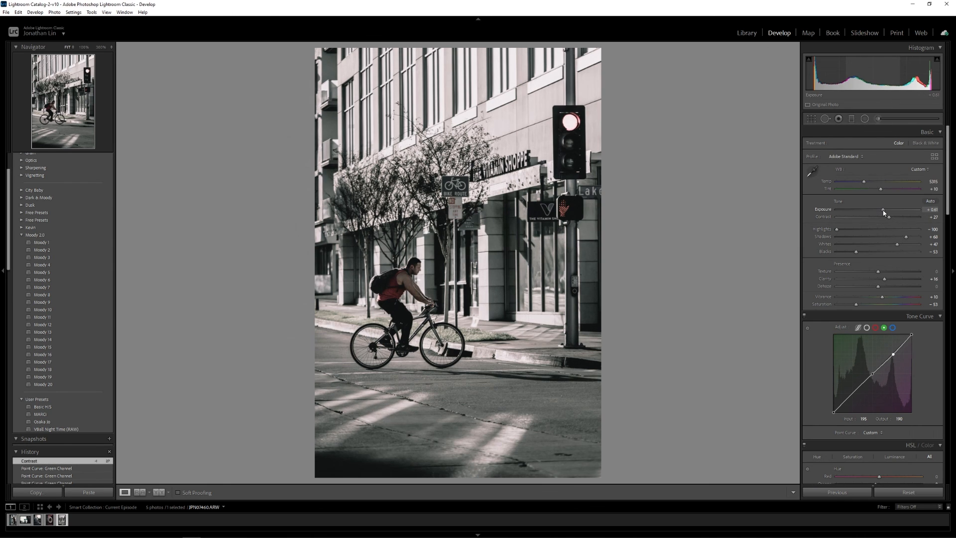